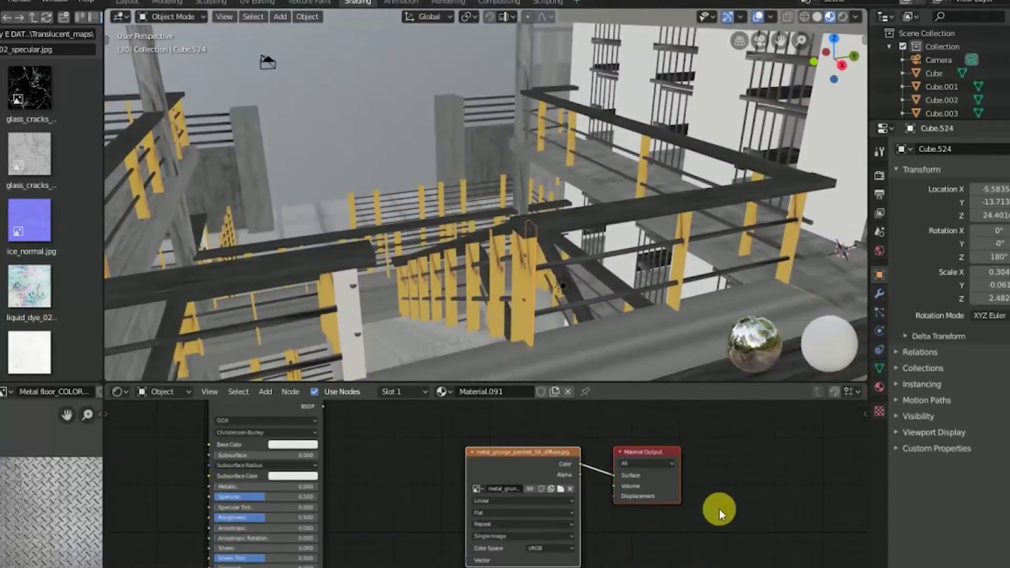
{"action": "left_click", "coordinate": [338, 322]}
{"action": "scroll", "coordinate": [526, 467], "scroll_direction": "down", "scroll_amount": 3}
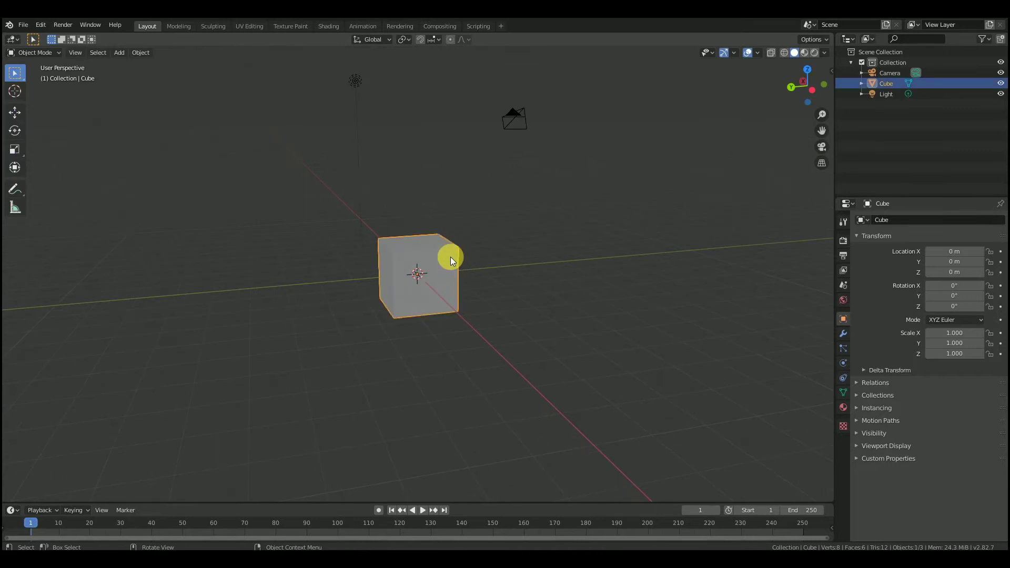
Step: Delete the default cube and add a plane scaled uniformly to about 11.47 as the floor
{"action": "key", "text": "Delete"}
{"action": "left_click", "coordinate": [118, 53]}
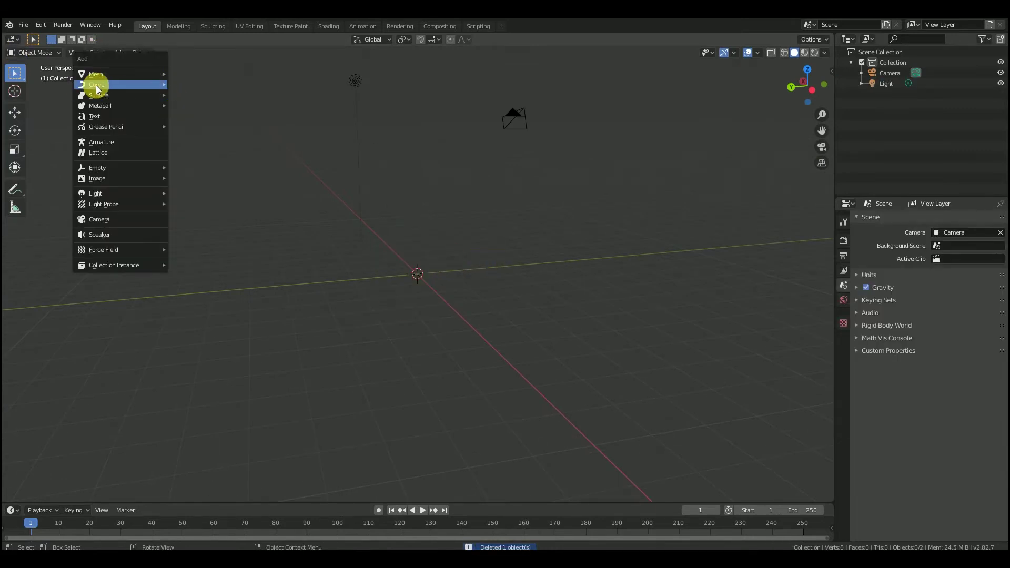
{"action": "mouse_move", "coordinate": [132, 74]}
{"action": "left_click", "coordinate": [220, 77]}
{"action": "key", "text": "s"}
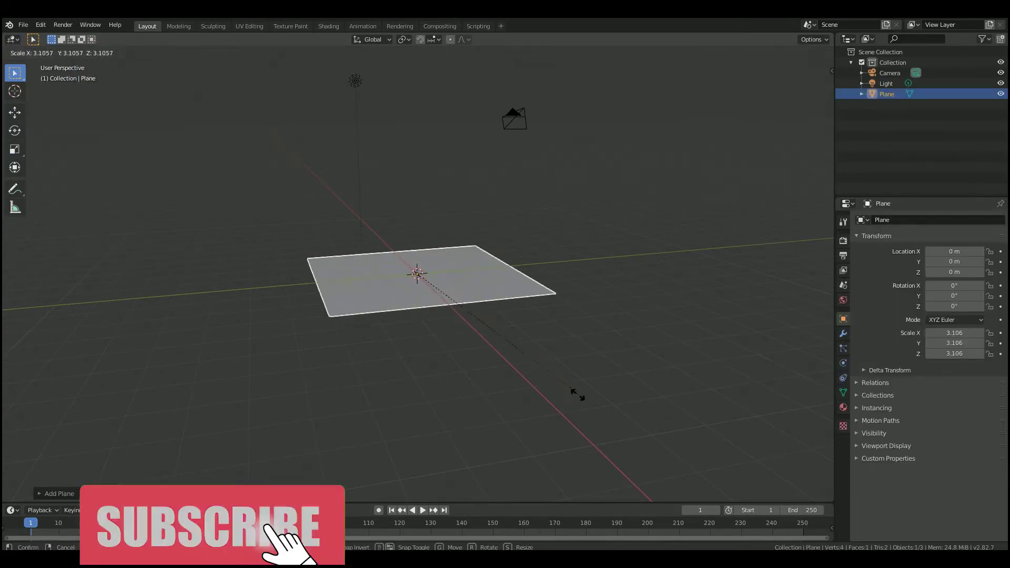
{"action": "left_click", "coordinate": [577, 370]}
{"action": "middle_click_drag", "start_coordinate": [578, 370], "coordinate": [638, 266]}
{"action": "key", "text": "s"}
{"action": "left_click", "coordinate": [529, 304]}
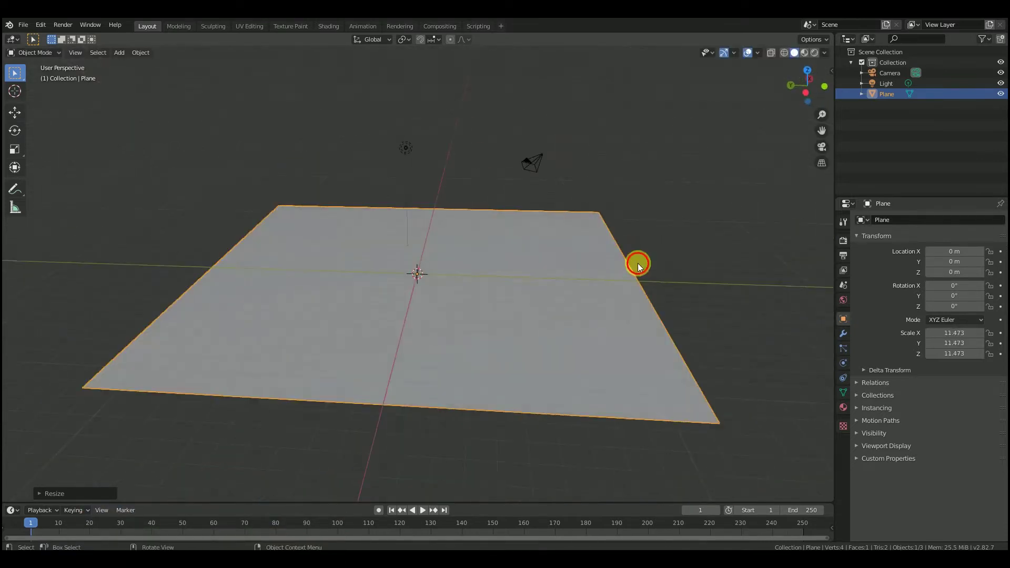
Step: Add a cube and scale it into a long thin wall of about 8.09 × 0.24 × 1.73
{"action": "left_click", "coordinate": [119, 52]}
{"action": "mouse_move", "coordinate": [137, 66]}
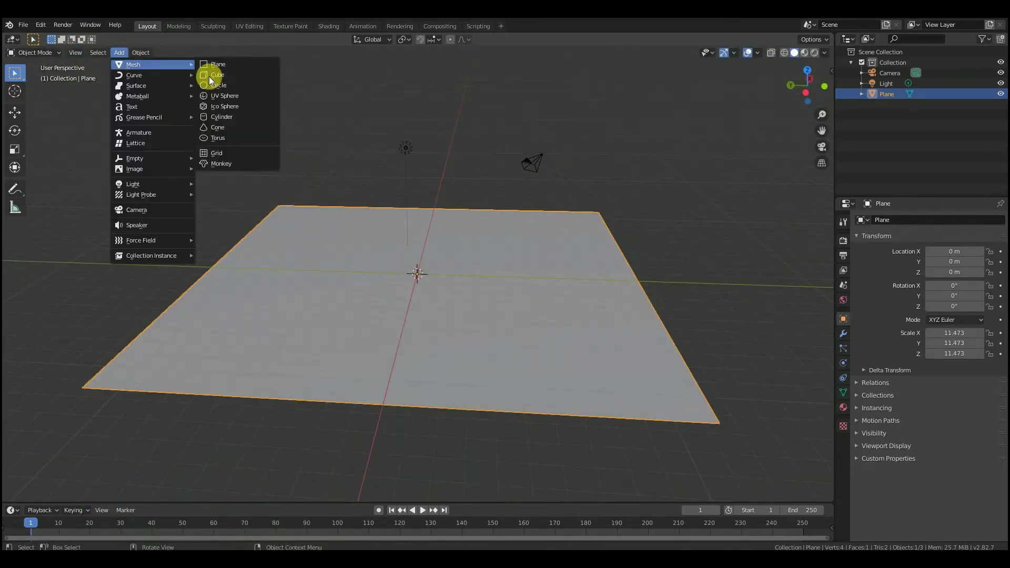
{"action": "left_click", "coordinate": [244, 76]}
{"action": "scroll", "coordinate": [422, 269], "scroll_direction": "up", "scroll_amount": 3}
{"action": "left_click", "coordinate": [15, 149]}
{"action": "left_click_drag", "start_coordinate": [416, 235], "coordinate": [412, 206]}
{"action": "left_click_drag", "start_coordinate": [376, 274], "coordinate": [408, 274]}
{"action": "middle_click_drag", "start_coordinate": [412, 274], "coordinate": [389, 292]}
{"action": "left_click_drag", "start_coordinate": [456, 264], "coordinate": [735, 243]}
Step: Move the wall to the floor's edge at about Y 10.63 m and raise it to about Z 1.76 m
{"action": "left_click", "coordinate": [18, 113]}
{"action": "middle_click_drag", "start_coordinate": [310, 109], "coordinate": [395, 100]}
{"action": "scroll", "coordinate": [394, 115], "scroll_direction": "down", "scroll_amount": 2}
{"action": "left_click_drag", "start_coordinate": [374, 273], "coordinate": [113, 288]}
{"action": "middle_click_drag", "start_coordinate": [160, 289], "coordinate": [194, 271]}
{"action": "left_click_drag", "start_coordinate": [123, 275], "coordinate": [121, 246]}
{"action": "left_click_drag", "start_coordinate": [80, 293], "coordinate": [119, 291]}
{"action": "middle_click_drag", "start_coordinate": [184, 293], "coordinate": [219, 295]}
{"action": "left_click_drag", "start_coordinate": [206, 287], "coordinate": [203, 265]}
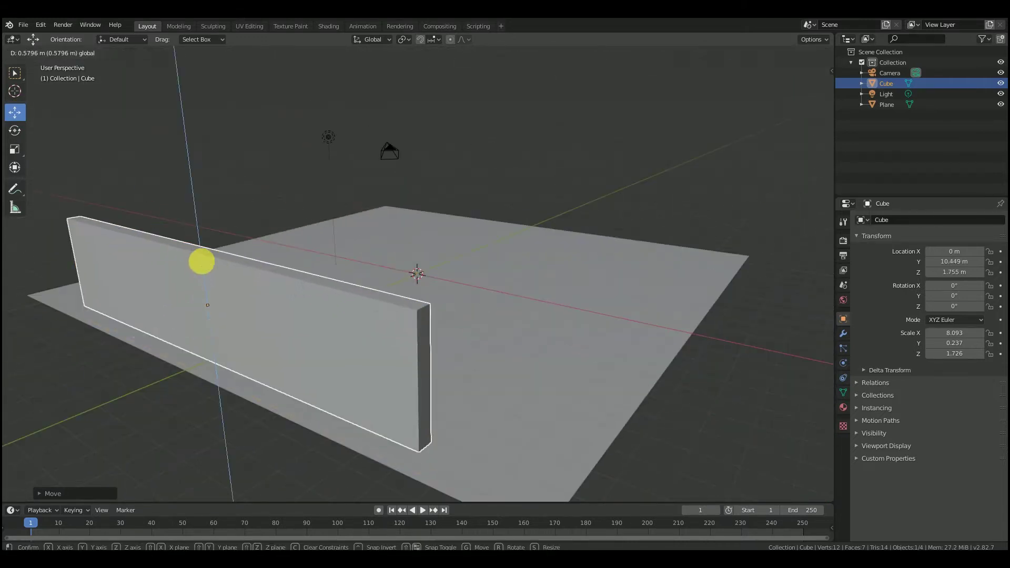
{"action": "middle_click_drag", "start_coordinate": [250, 280], "coordinate": [219, 289]}
{"action": "mouse_move", "coordinate": [114, 276]}
{"action": "middle_mouse_down"}
{"action": "mouse_move", "coordinate": [137, 267]}
{"action": "mouse_move", "coordinate": [113, 273]}
{"action": "middle_mouse_up"}
{"action": "left_click_drag", "start_coordinate": [110, 273], "coordinate": [106, 187]}
{"action": "middle_click_drag", "start_coordinate": [106, 188], "coordinate": [29, 270]}
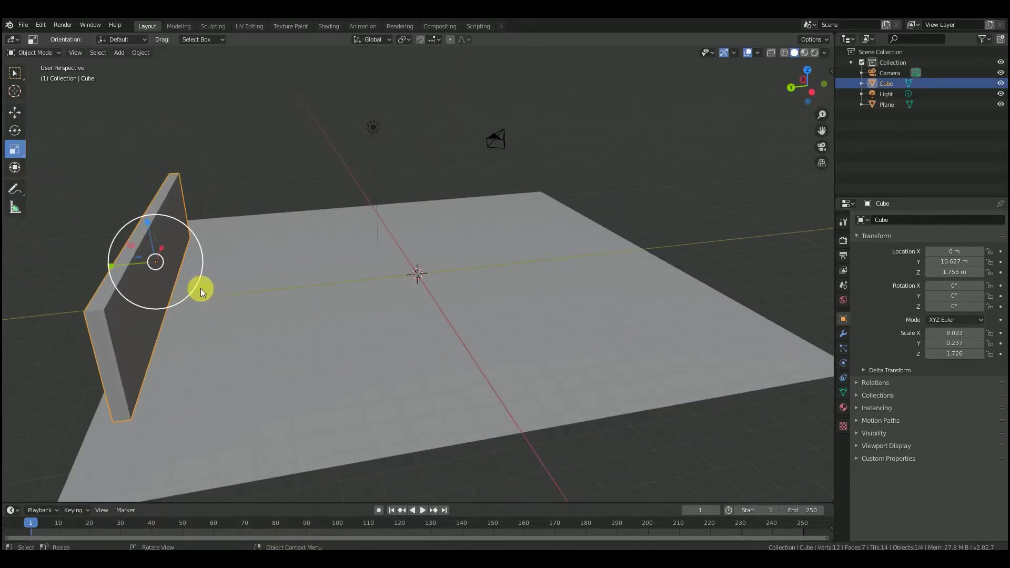
Step: Lengthen the wall along the floor's edge to an X scale of about 11.88 and thin it to a Y scale of about 0.21
{"action": "middle_click_drag", "start_coordinate": [193, 299], "coordinate": [145, 339]}
{"action": "left_click_drag", "start_coordinate": [210, 199], "coordinate": [223, 186]}
{"action": "middle_click_drag", "start_coordinate": [223, 185], "coordinate": [262, 167]}
{"action": "scroll", "coordinate": [228, 251], "scroll_direction": "down", "scroll_amount": 2}
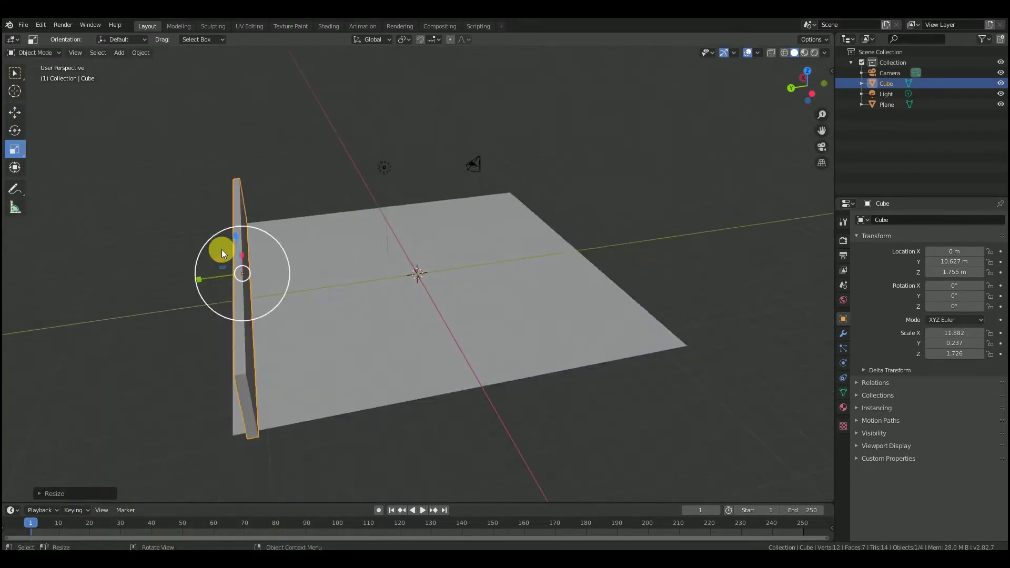
{"action": "middle_click_drag", "start_coordinate": [229, 251], "coordinate": [228, 231]}
{"action": "left_click_drag", "start_coordinate": [201, 265], "coordinate": [208, 262]}
{"action": "left_click", "coordinate": [219, 310]}
{"action": "middle_click_drag", "start_coordinate": [271, 326], "coordinate": [257, 336]}
{"action": "scroll", "coordinate": [248, 321], "scroll_direction": "up", "scroll_amount": 2}
{"action": "middle_click_drag", "start_coordinate": [224, 276], "coordinate": [67, 195]}
Step: Duplicate the long wall in place and shorten the copy to an X scale of about 2.34
{"action": "left_click", "coordinate": [245, 242]}
{"action": "key", "text": "ctrl+c"}
{"action": "key", "text": "ctrl+v"}
{"action": "middle_click_drag", "start_coordinate": [297, 235], "coordinate": [319, 243]}
{"action": "left_click_drag", "start_coordinate": [290, 197], "coordinate": [268, 206]}
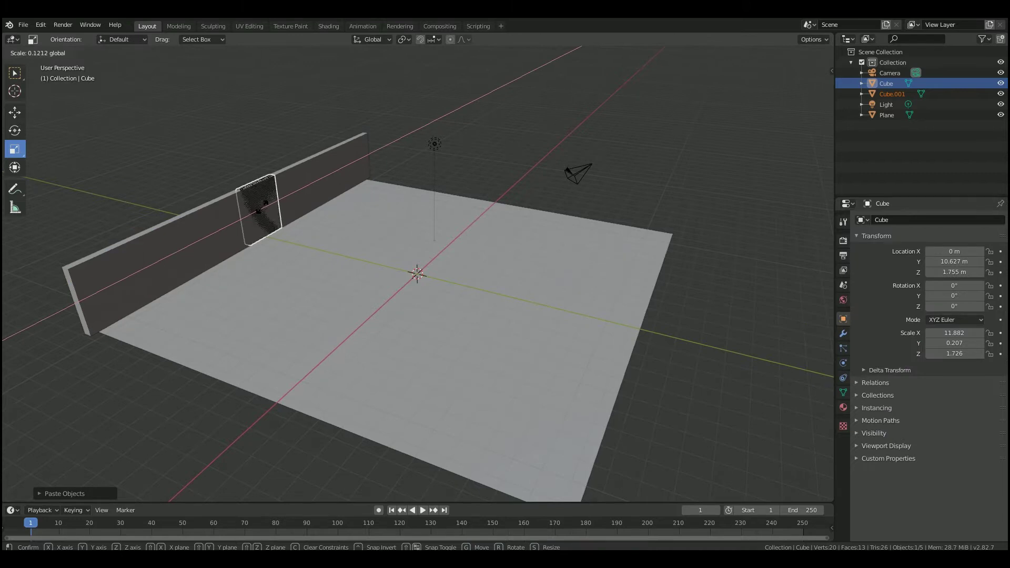
Step: Rotate the short wall to -90° about Z so it stands perpendicular to the long wall
{"action": "left_click", "coordinate": [13, 118]}
{"action": "left_click_drag", "start_coordinate": [240, 225], "coordinate": [295, 221]}
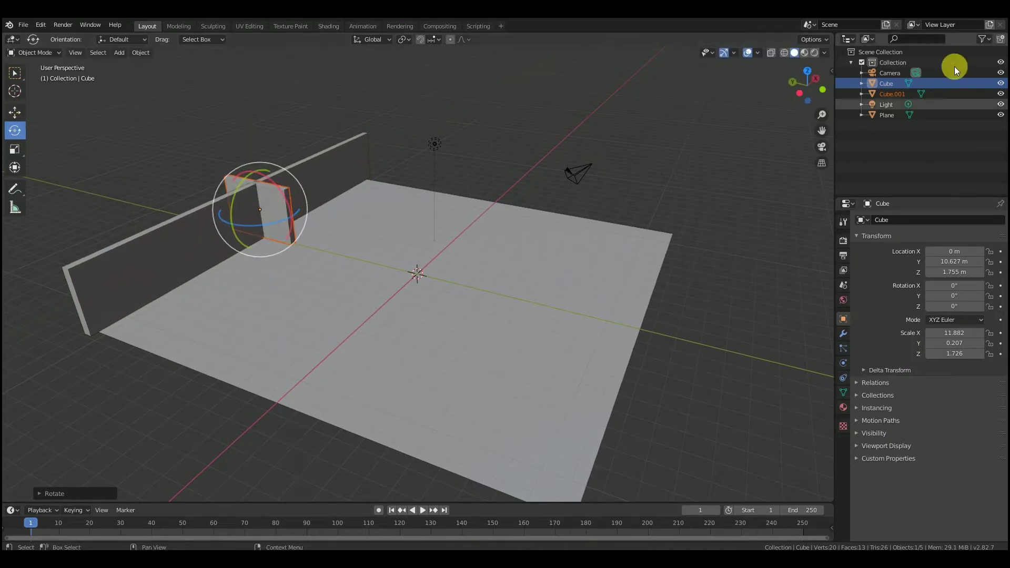
{"action": "left_click", "coordinate": [835, 71]}
{"action": "left_click", "coordinate": [251, 224]}
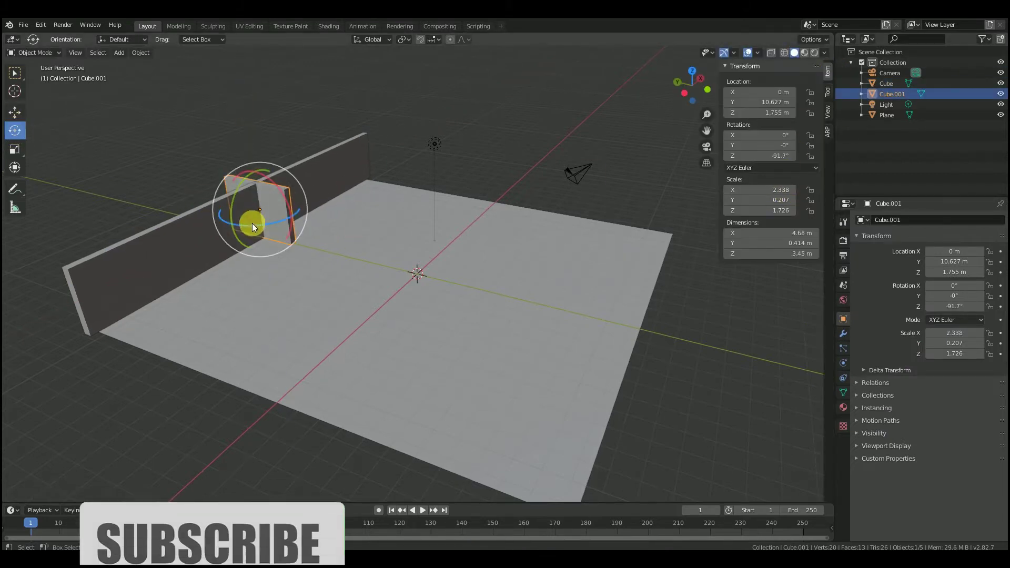
{"action": "left_click", "coordinate": [777, 161]}
{"action": "type", "text": "-9"}
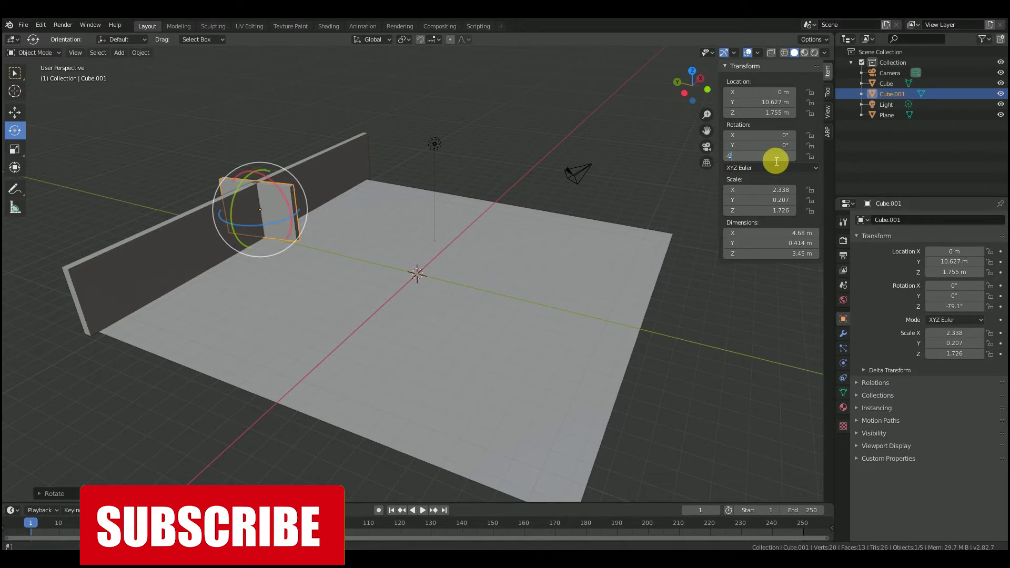
{"action": "type", "text": "0"}
{"action": "key", "text": "Return"}
Step: Move the short wall to the end of the long wall, at about X -11.06 m and Y 8.24 m
{"action": "left_click_drag", "start_coordinate": [288, 197], "coordinate": [141, 318]}
{"action": "middle_click_drag", "start_coordinate": [182, 301], "coordinate": [235, 266]}
{"action": "left_click_drag", "start_coordinate": [66, 314], "coordinate": [139, 329]}
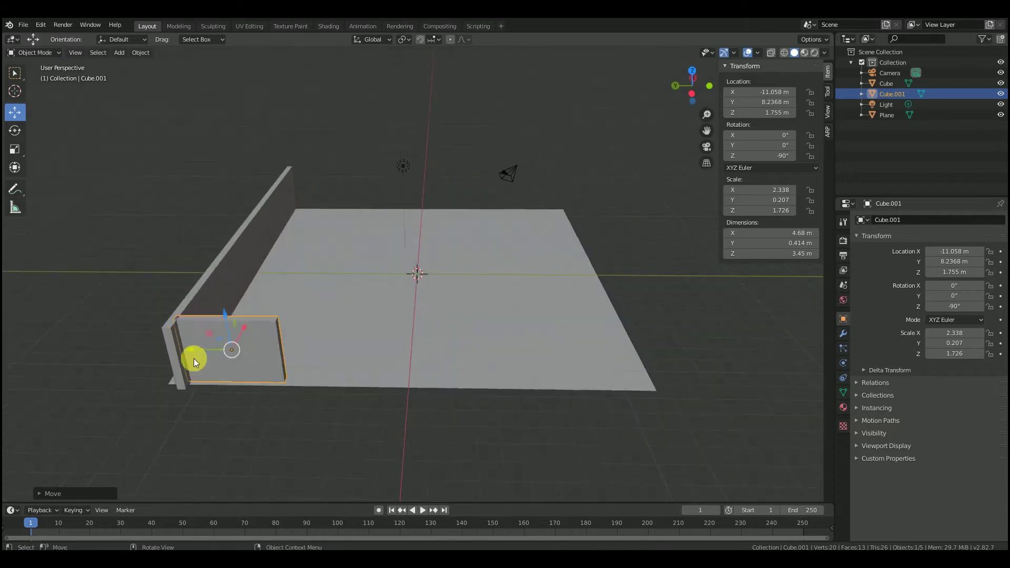
{"action": "left_click", "coordinate": [190, 296]}
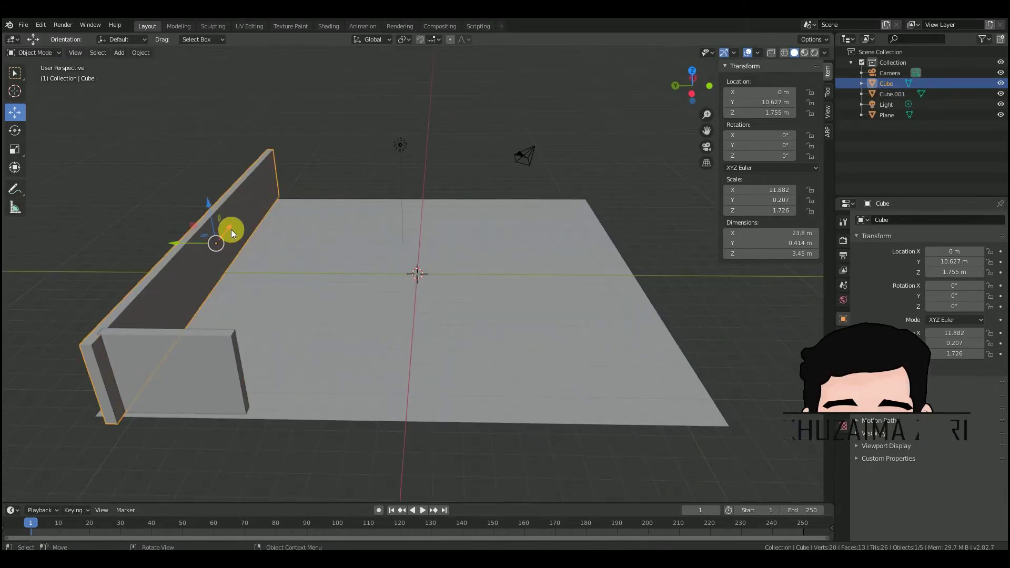
{"action": "left_click", "coordinate": [228, 378]}
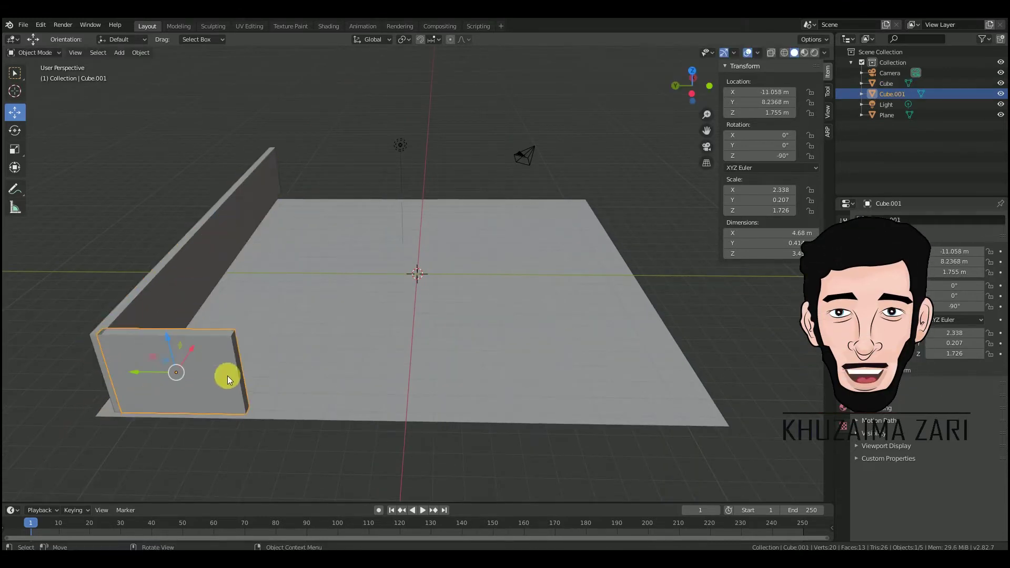
Step: Shorten the short wall to an X scale of about 1.53 and reposition it at about X -11.12 m, Y 8.91 m
{"action": "left_click", "coordinate": [14, 148]}
{"action": "left_click_drag", "start_coordinate": [166, 371], "coordinate": [118, 373]}
{"action": "left_click", "coordinate": [14, 111]}
{"action": "left_click_drag", "start_coordinate": [173, 349], "coordinate": [171, 351]}
{"action": "left_click_drag", "start_coordinate": [117, 371], "coordinate": [115, 370]}
Step: Inspect the corner where the short wall meets the long wall
{"action": "middle_click_drag", "start_coordinate": [273, 406], "coordinate": [225, 411]}
{"action": "left_click_drag", "start_coordinate": [707, 128], "coordinate": [821, 199]}
{"action": "middle_click_drag", "start_coordinate": [530, 316], "coordinate": [497, 300]}
{"action": "scroll", "coordinate": [233, 310], "scroll_direction": "up", "scroll_amount": 3}
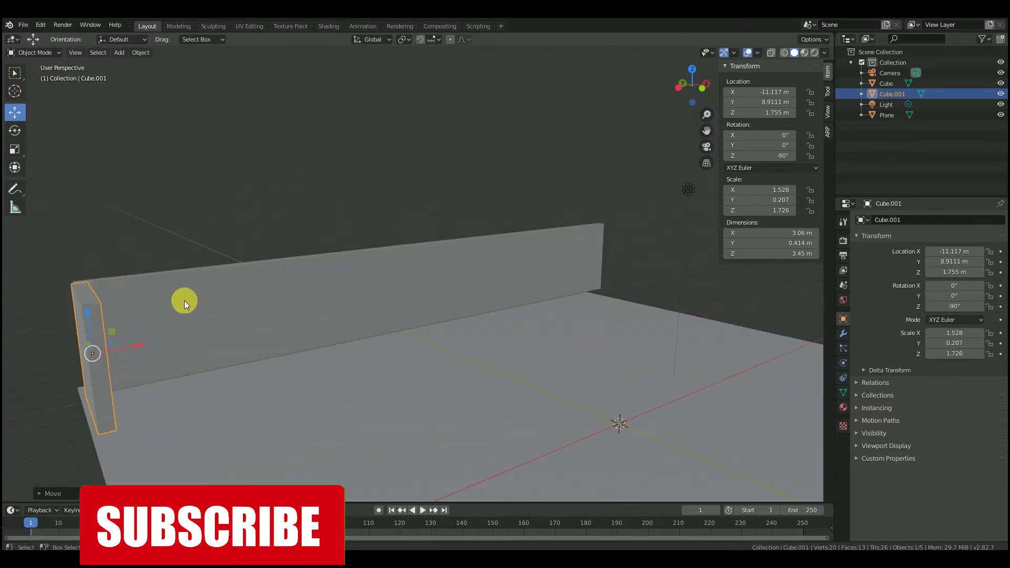
{"action": "middle_click_drag", "start_coordinate": [164, 349], "coordinate": [182, 341]}
{"action": "scroll", "coordinate": [181, 341], "scroll_direction": "up", "scroll_amount": 1}
{"action": "left_click", "coordinate": [210, 180]}
{"action": "middle_click_drag", "start_coordinate": [211, 180], "coordinate": [220, 198]}
{"action": "left_click_drag", "start_coordinate": [706, 135], "coordinate": [860, 117]}
{"action": "middle_click_drag", "start_coordinate": [171, 309], "coordinate": [232, 288]}
{"action": "left_click", "coordinate": [171, 292]}
{"action": "scroll", "coordinate": [232, 288], "scroll_direction": "up", "scroll_amount": 1}
{"action": "left_click", "coordinate": [226, 174]}
Step: Add a cylinder, raise it to about Z 1.97 m and scale it down uniformly to about 0.113
{"action": "left_click", "coordinate": [139, 54]}
{"action": "mouse_move", "coordinate": [120, 53]}
{"action": "mouse_move", "coordinate": [131, 69]}
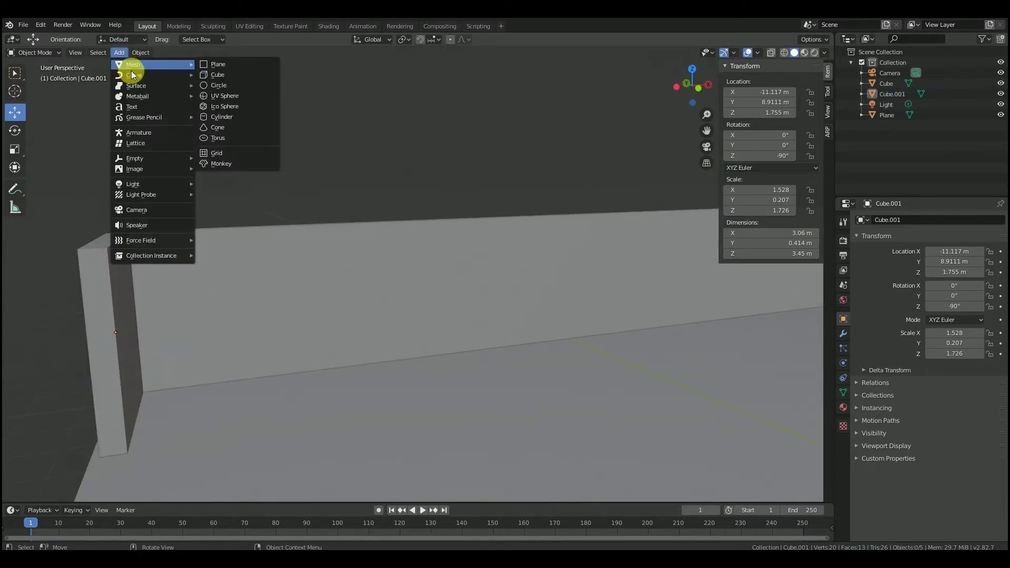
{"action": "left_click", "coordinate": [237, 117]}
{"action": "scroll", "coordinate": [340, 255], "scroll_direction": "down", "scroll_amount": 5}
{"action": "middle_click_drag", "start_coordinate": [686, 386], "coordinate": [665, 390]}
{"action": "left_click_drag", "start_coordinate": [566, 318], "coordinate": [566, 274]}
{"action": "scroll", "coordinate": [633, 325], "scroll_direction": "up", "scroll_amount": 1}
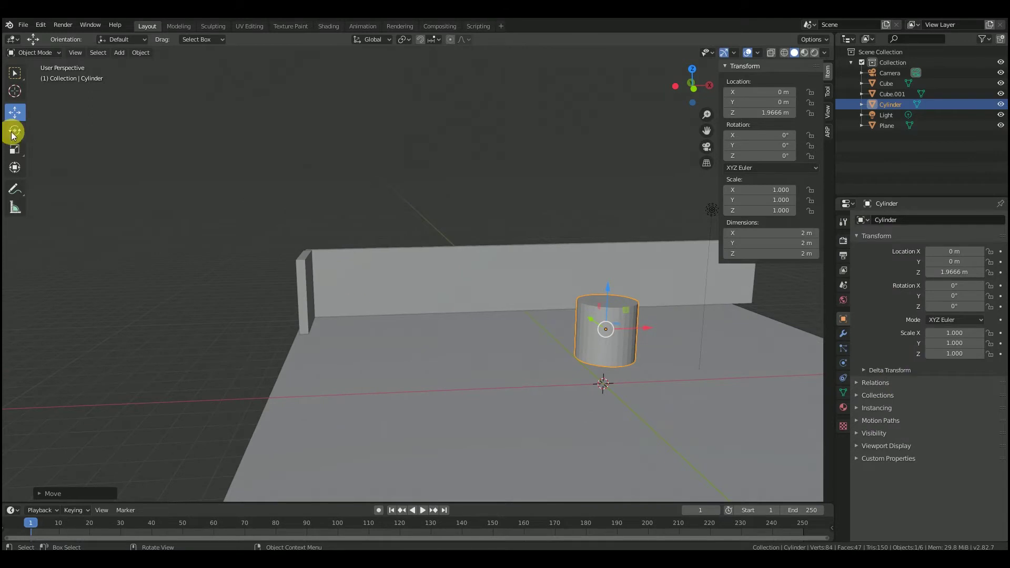
{"action": "key", "text": "s"}
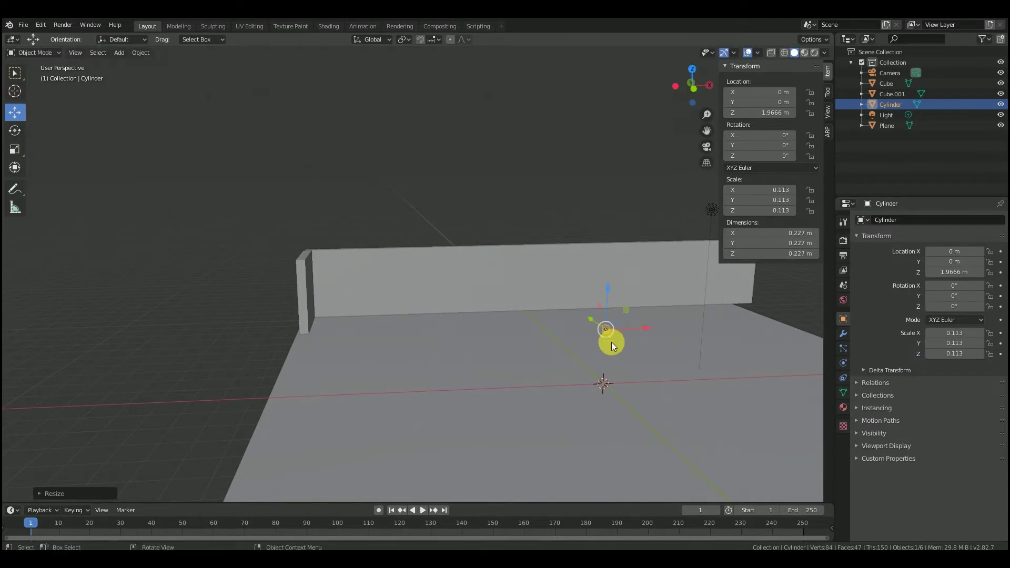
{"action": "left_click", "coordinate": [606, 330]}
{"action": "scroll", "coordinate": [676, 347], "scroll_direction": "up", "scroll_amount": 2}
Step: Move the cylinder near the short wall at about X -9.86 m, Y 6.21 m and scale it down to about 0.051
{"action": "left_click_drag", "start_coordinate": [767, 364], "coordinate": [422, 374]}
{"action": "middle_click_drag", "start_coordinate": [384, 374], "coordinate": [561, 404]}
{"action": "left_click_drag", "start_coordinate": [595, 365], "coordinate": [348, 335]}
{"action": "middle_click_drag", "start_coordinate": [348, 335], "coordinate": [380, 328]}
{"action": "left_click_drag", "start_coordinate": [413, 300], "coordinate": [357, 340]}
{"action": "scroll", "coordinate": [621, 174], "scroll_direction": "up", "scroll_amount": 5}
{"action": "middle_click_drag", "start_coordinate": [473, 331], "coordinate": [409, 360]}
{"action": "left_click_drag", "start_coordinate": [387, 288], "coordinate": [356, 312]}
{"action": "key", "text": "s"}
{"action": "left_click", "coordinate": [346, 349]}
Step: Stretch the cylinder into a tall rod by raising its top face to about 35.23 m local Z
{"action": "scroll", "coordinate": [353, 356], "scroll_direction": "up", "scroll_amount": 3}
{"action": "key", "text": "Tab"}
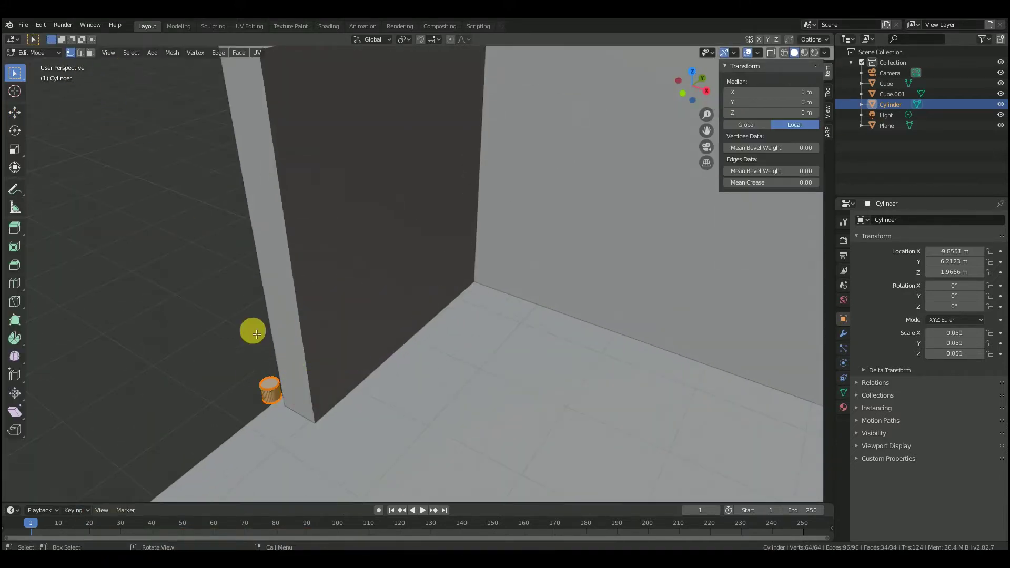
{"action": "left_click", "coordinate": [87, 73]}
{"action": "left_click", "coordinate": [273, 384]}
{"action": "middle_click_drag", "start_coordinate": [275, 386], "coordinate": [340, 330]}
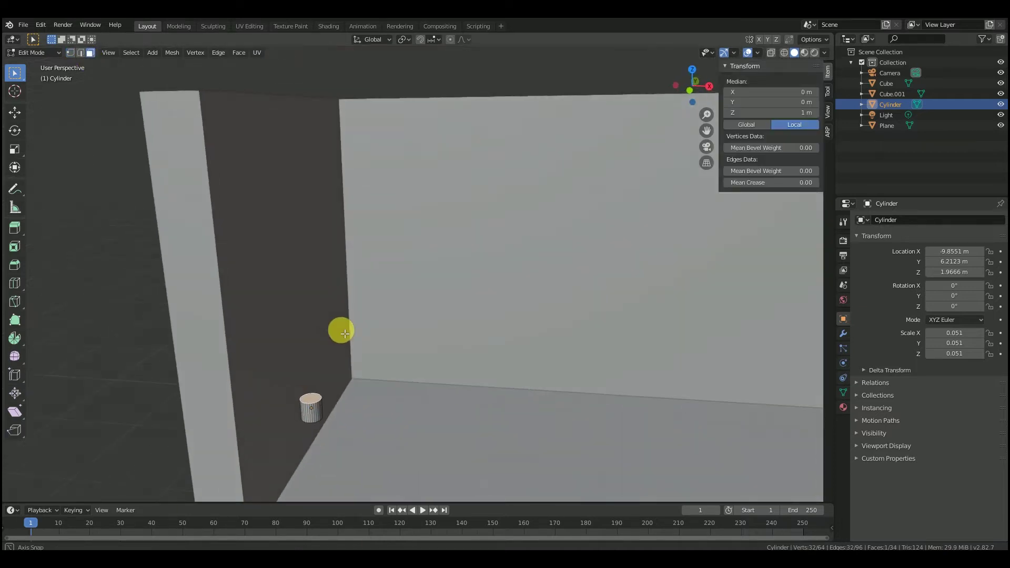
{"action": "left_click", "coordinate": [15, 112]}
{"action": "scroll", "coordinate": [369, 330], "scroll_direction": "down", "scroll_amount": 2}
{"action": "left_click_drag", "start_coordinate": [369, 329], "coordinate": [343, 183]}
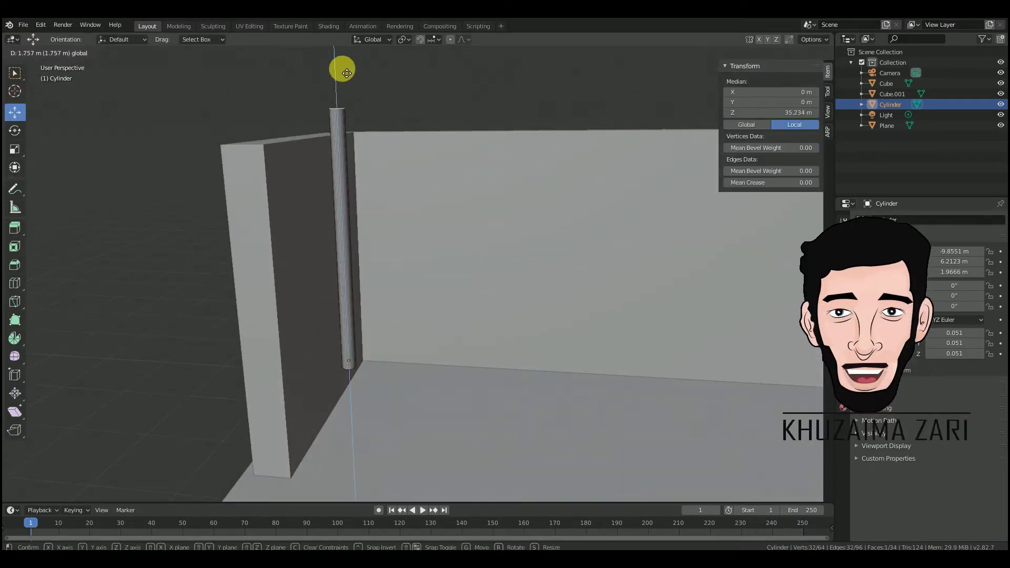
{"action": "left_click_drag", "start_coordinate": [347, 73], "coordinate": [347, 73]}
Step: Leave mesh editing and scale the whole rod down uniformly to about 0.022
{"action": "middle_click_drag", "start_coordinate": [395, 189], "coordinate": [369, 223]}
{"action": "scroll", "coordinate": [342, 195], "scroll_direction": "up", "scroll_amount": 3}
{"action": "middle_click_drag", "start_coordinate": [315, 165], "coordinate": [342, 179]}
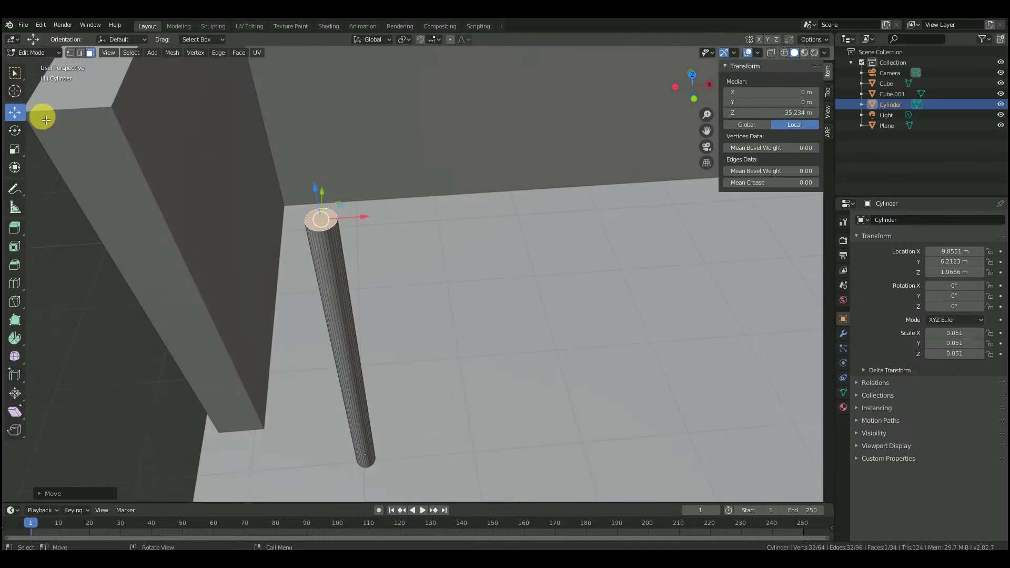
{"action": "key", "text": "Tab"}
{"action": "key", "text": "s"}
{"action": "left_click", "coordinate": [404, 325]}
Step: Move the rod close to the short wall's inner face, at about X -10.75 m and Y 7.36 m
{"action": "middle_click_drag", "start_coordinate": [404, 325], "coordinate": [315, 372]}
{"action": "key", "text": "g"}
{"action": "key", "text": "y"}
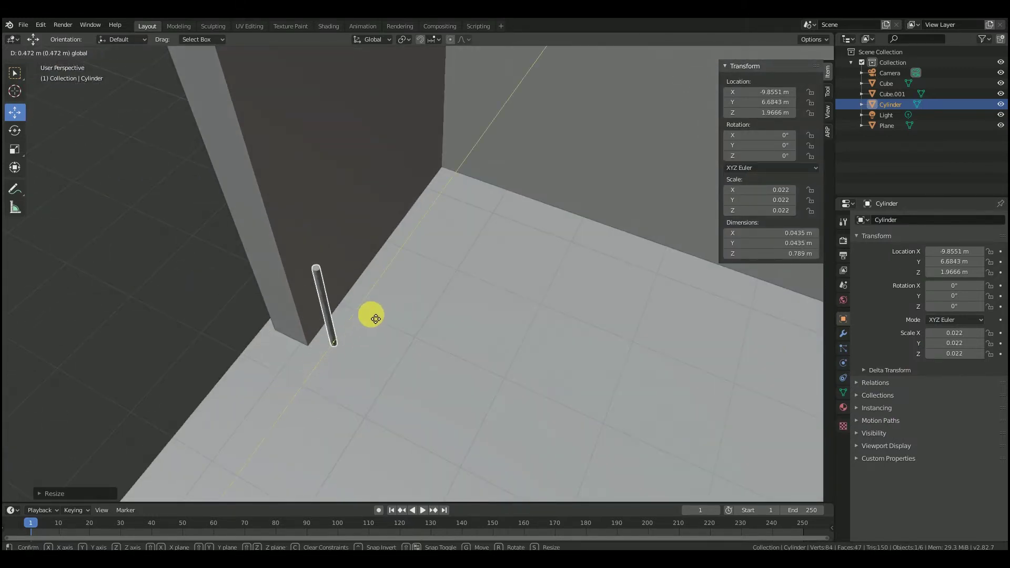
{"action": "left_click_drag", "start_coordinate": [375, 319], "coordinate": [376, 319]}
{"action": "middle_click_drag", "start_coordinate": [376, 319], "coordinate": [408, 281]}
{"action": "left_click_drag", "start_coordinate": [386, 373], "coordinate": [305, 372]}
{"action": "middle_click_drag", "start_coordinate": [305, 369], "coordinate": [236, 307]}
{"action": "left_click_drag", "start_coordinate": [361, 262], "coordinate": [445, 261]}
{"action": "left_click", "coordinate": [451, 264]}
{"action": "middle_click_drag", "start_coordinate": [452, 265], "coordinate": [323, 339]}
{"action": "key", "text": "g"}
{"action": "key", "text": "x"}
{"action": "left_click_drag", "start_coordinate": [255, 357], "coordinate": [244, 358]}
Step: Lower the rod to the floor at about Z 0.09 m and shift it to about Y 7.43 m
{"action": "middle_click_drag", "start_coordinate": [194, 280], "coordinate": [248, 309]}
{"action": "left_click_drag", "start_coordinate": [234, 302], "coordinate": [237, 497]}
{"action": "middle_click_drag", "start_coordinate": [240, 494], "coordinate": [238, 443]}
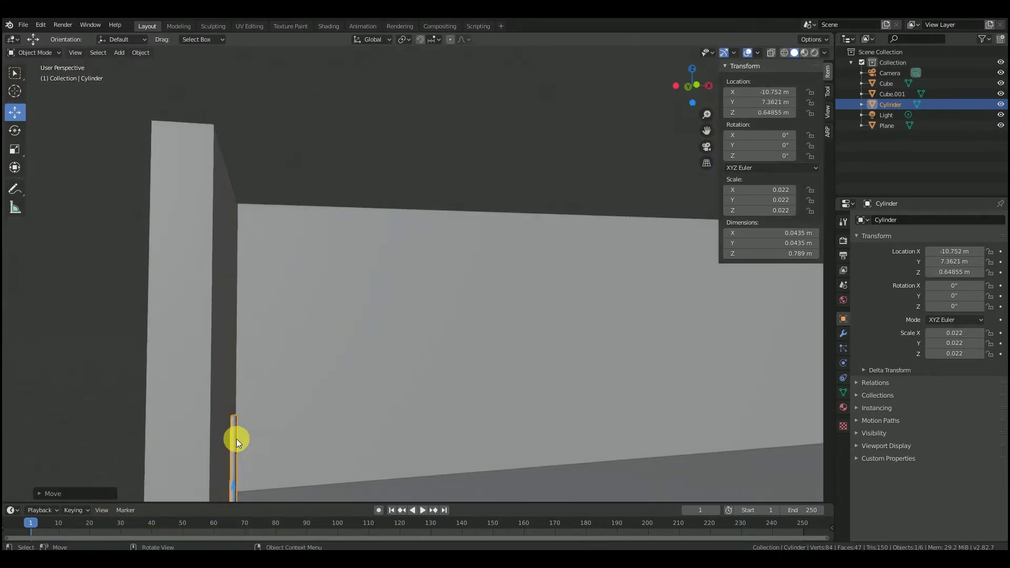
{"action": "left_click_drag", "start_coordinate": [707, 131], "coordinate": [779, 53]}
{"action": "middle_click_drag", "start_coordinate": [492, 392], "coordinate": [442, 421]}
{"action": "left_click_drag", "start_coordinate": [345, 289], "coordinate": [352, 357]}
{"action": "middle_click_drag", "start_coordinate": [351, 357], "coordinate": [337, 369]}
{"action": "left_click_drag", "start_coordinate": [389, 334], "coordinate": [390, 337]}
Step: Raise the rod's top face to about 155.99 m local Z so the rod nearly reaches the wall's top edge
{"action": "scroll", "coordinate": [324, 296], "scroll_direction": "up", "scroll_amount": 3}
{"action": "middle_click_drag", "start_coordinate": [390, 336], "coordinate": [310, 274]}
{"action": "key", "text": "Tab"}
{"action": "left_click_drag", "start_coordinate": [313, 265], "coordinate": [319, 100]}
{"action": "scroll", "coordinate": [320, 105], "scroll_direction": "down", "scroll_amount": 4}
{"action": "middle_click_drag", "start_coordinate": [320, 105], "coordinate": [344, 155]}
{"action": "key", "text": "g"}
{"action": "key", "text": "z"}
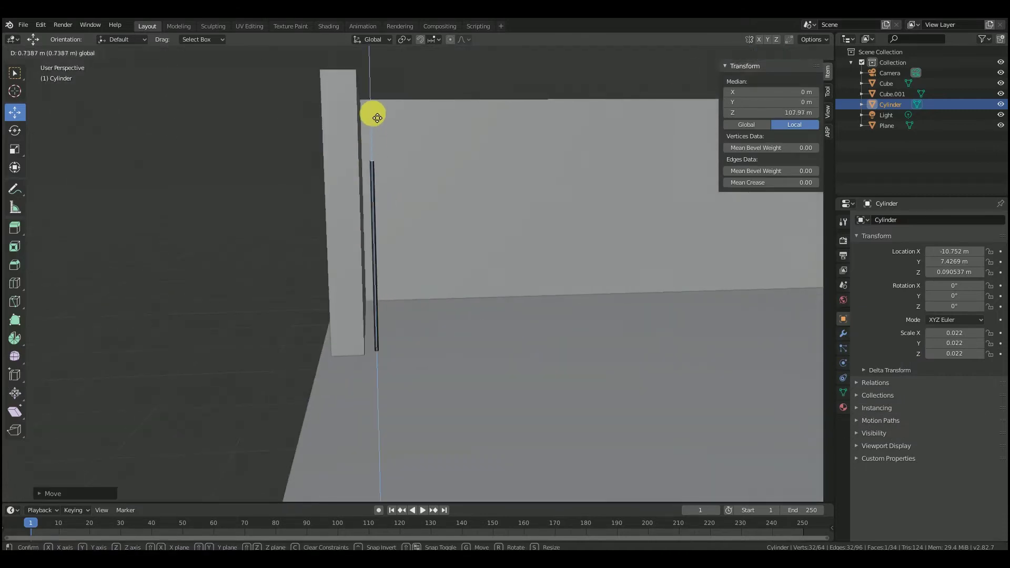
{"action": "left_click_drag", "start_coordinate": [370, 59], "coordinate": [371, 61]}
{"action": "middle_click_drag", "start_coordinate": [370, 60], "coordinate": [372, 120]}
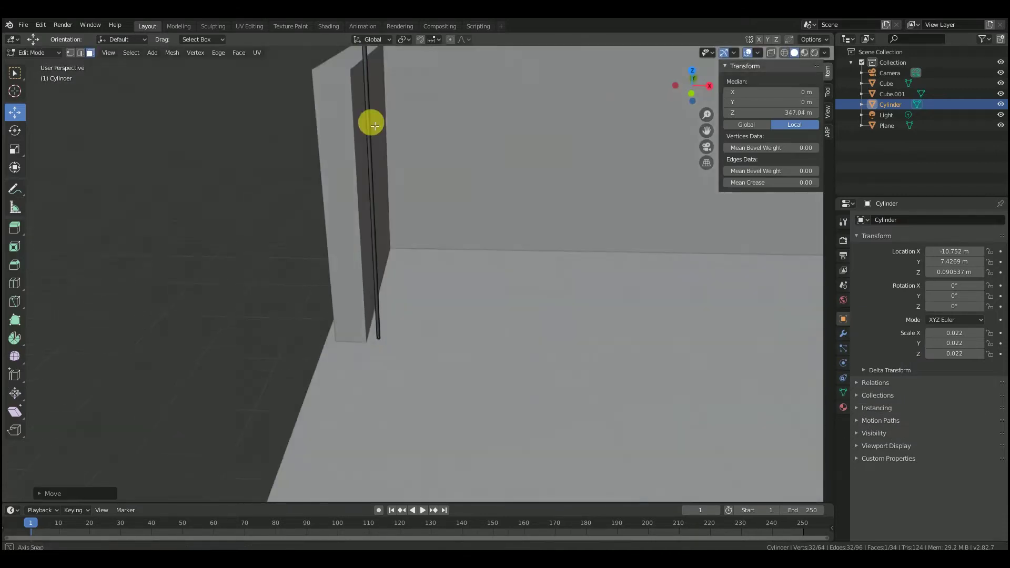
{"action": "scroll", "coordinate": [382, 108], "scroll_direction": "down", "scroll_amount": 6}
{"action": "left_click_drag", "start_coordinate": [400, 85], "coordinate": [410, 195]}
{"action": "scroll", "coordinate": [416, 173], "scroll_direction": "up", "scroll_amount": 4}
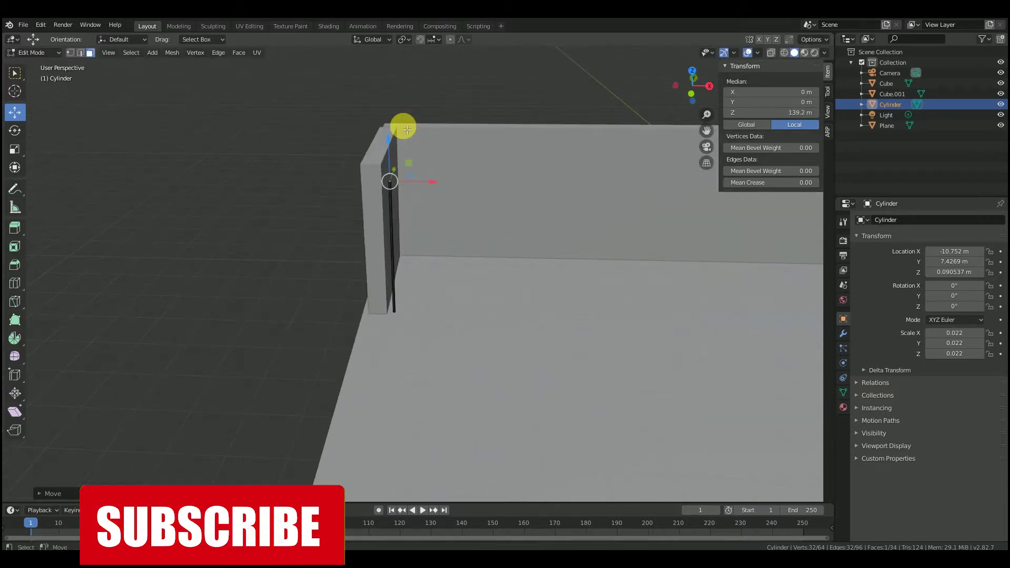
{"action": "left_click", "coordinate": [383, 64]}
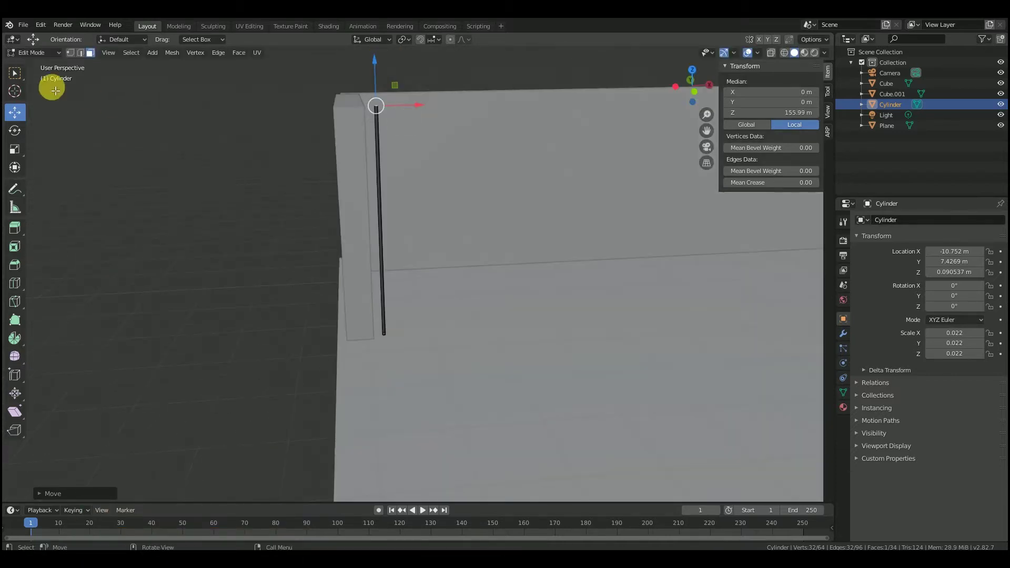
Step: Duplicate the 3.42 m rod and move the copy a short distance along X beside the original
{"action": "key", "text": "Tab"}
{"action": "left_click", "coordinate": [381, 226]}
{"action": "key", "text": "ctrl+c"}
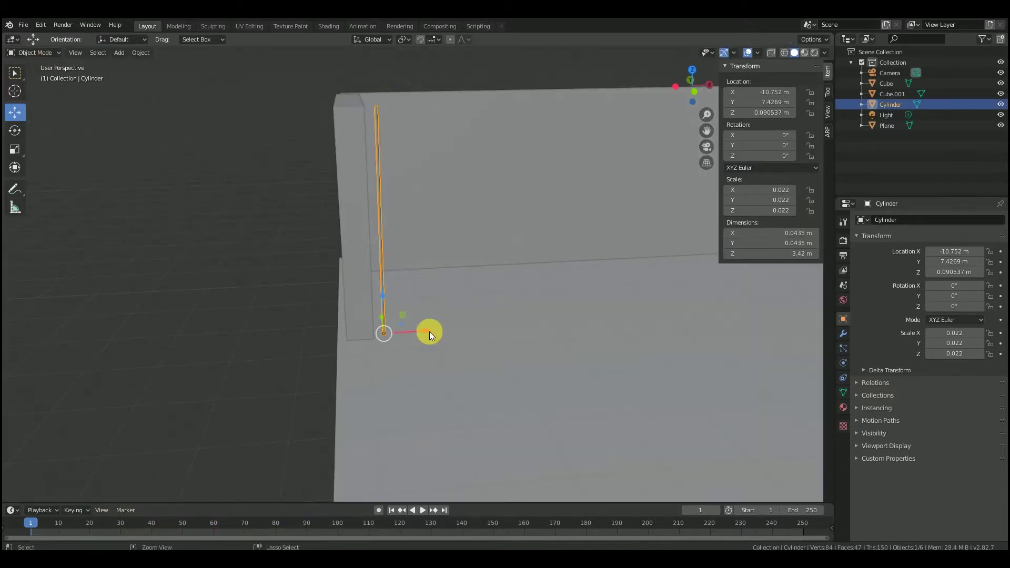
{"action": "key", "text": "ctrl+v"}
{"action": "key", "text": "g"}
{"action": "key", "text": "x"}
{"action": "left_click", "coordinate": [448, 333]}
{"action": "scroll", "coordinate": [453, 350], "scroll_direction": "up", "scroll_amount": 3}
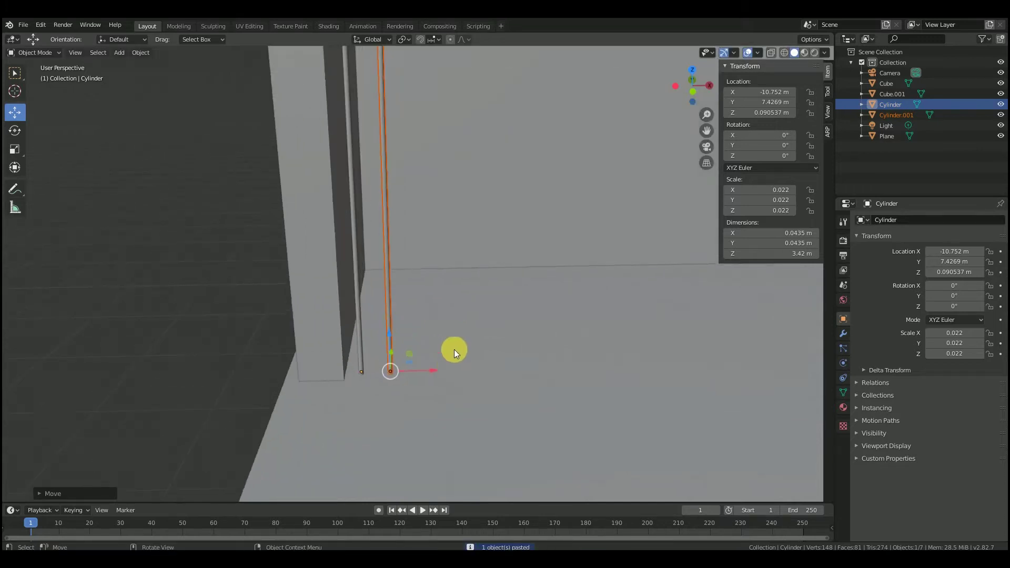
Step: Duplicate the 3.42 m rod again and place the copy third in the row, at about X -10.19 m
{"action": "key", "text": "ctrl+v"}
{"action": "key", "text": "g"}
{"action": "key", "text": "x"}
{"action": "left_click", "coordinate": [465, 373]}
{"action": "middle_click_drag", "start_coordinate": [483, 313], "coordinate": [460, 261]}
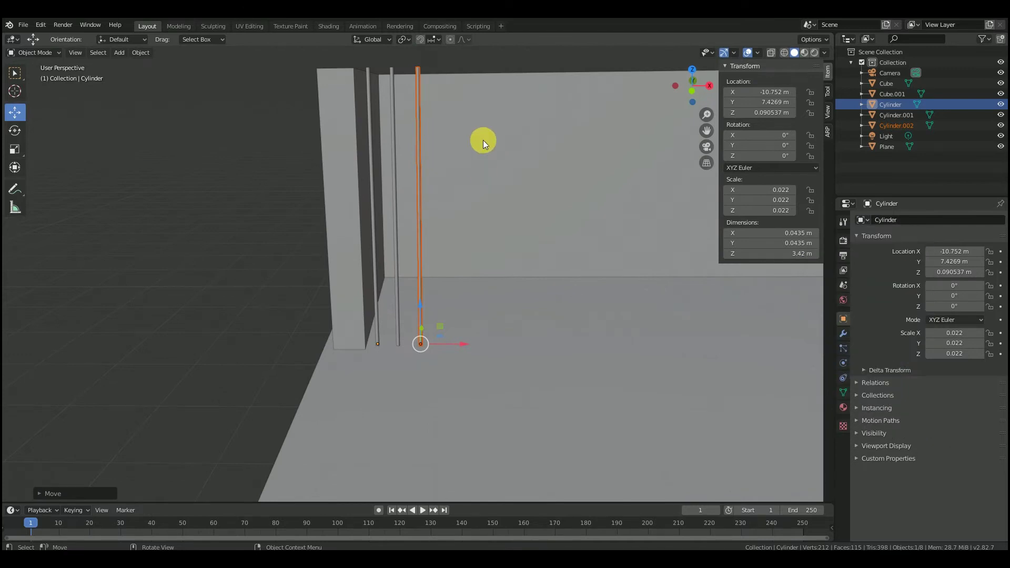
Step: Add a fourth copy of the 3.42 m rod about 0.29 m further along X, at about X -9.90 m
{"action": "key", "text": "g"}
{"action": "key", "text": "x"}
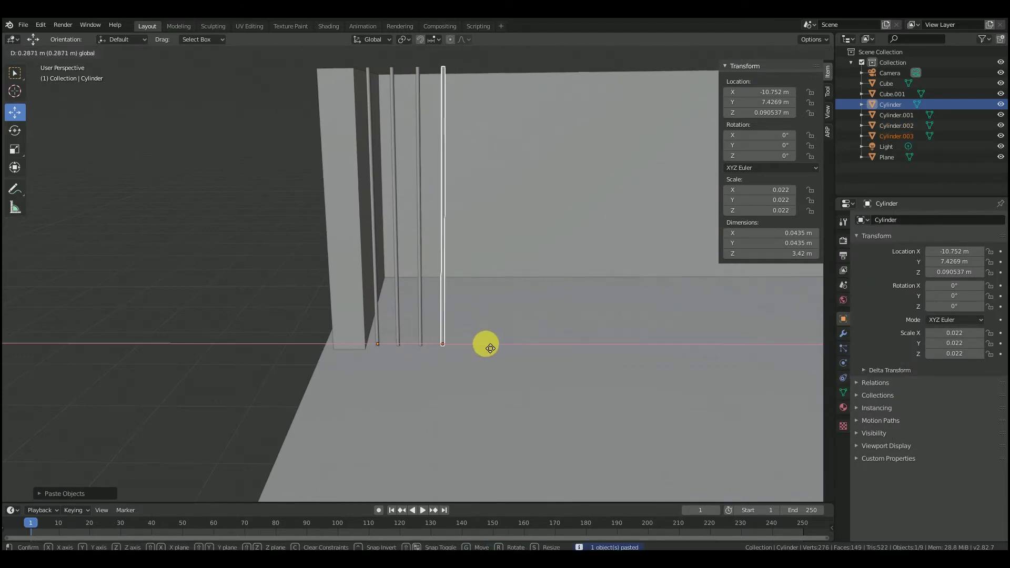
{"action": "left_click", "coordinate": [491, 348]}
Step: Lower the fourth rod's top face to about 108.09 m local Z so the rod is shorter than the others
{"action": "middle_click_drag", "start_coordinate": [579, 56], "coordinate": [332, 117]}
{"action": "key", "text": "Tab"}
{"action": "left_click", "coordinate": [372, 142]}
{"action": "middle_click_drag", "start_coordinate": [395, 144], "coordinate": [406, 72]}
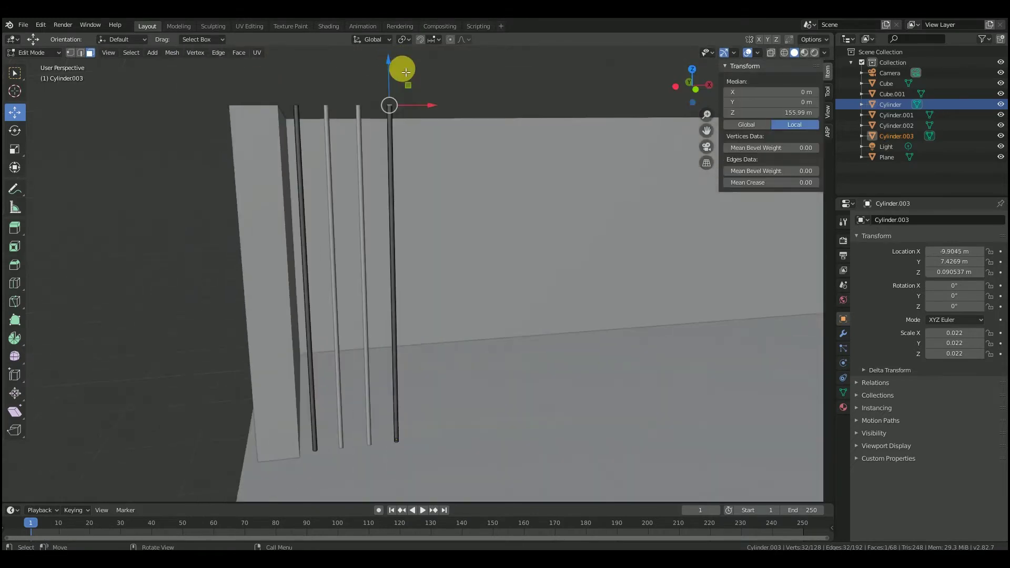
{"action": "key", "text": "g"}
{"action": "key", "text": "z"}
{"action": "left_click_drag", "start_coordinate": [409, 183], "coordinate": [410, 174]}
{"action": "middle_click_drag", "start_coordinate": [426, 215], "coordinate": [441, 240]}
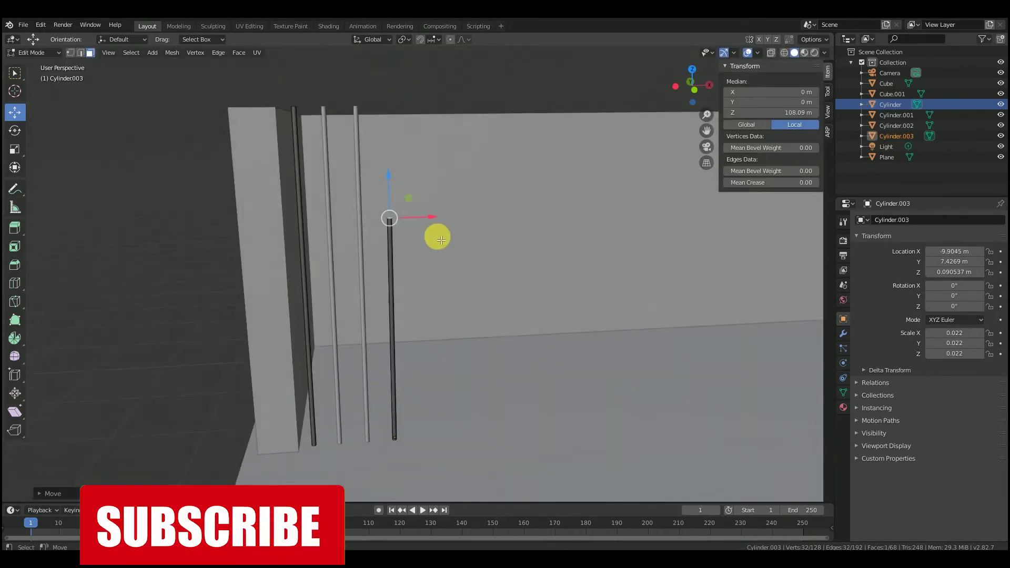
Step: Duplicate the 2.37 m rod and move the copy along X to about -9.62 m
{"action": "key", "text": "Tab"}
{"action": "left_click_drag", "start_coordinate": [442, 435], "coordinate": [482, 432]}
{"action": "key", "text": "ctrl+c"}
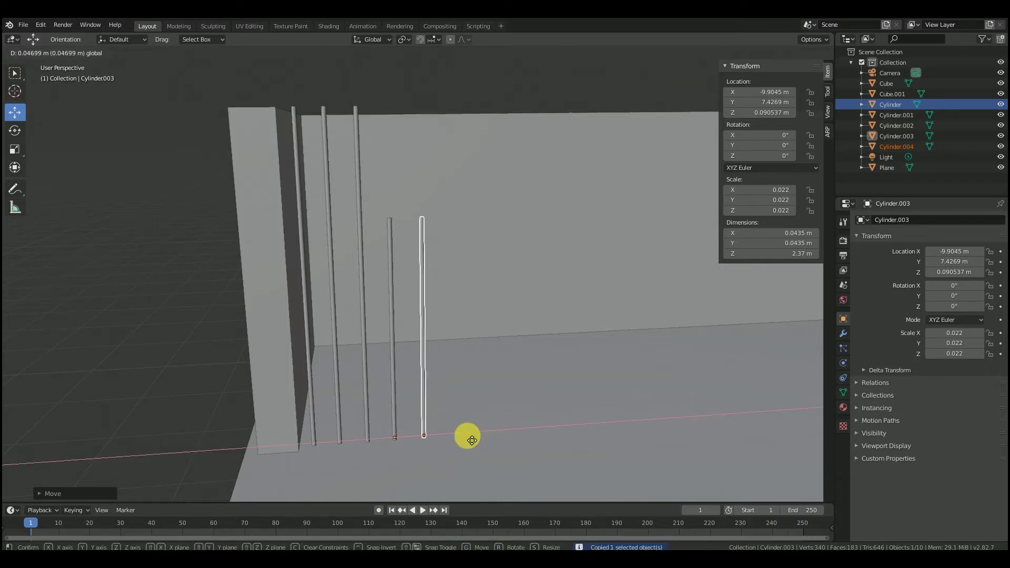
{"action": "left_click", "coordinate": [466, 436]}
Step: Place a third 2.37 m rod further along X, keeping the row evenly spaced
{"action": "key", "text": "ctrl+v"}
{"action": "key", "text": "g"}
{"action": "key", "text": "x"}
{"action": "left_click_drag", "start_coordinate": [498, 435], "coordinate": [498, 434]}
{"action": "middle_click_drag", "start_coordinate": [498, 433], "coordinate": [514, 374]}
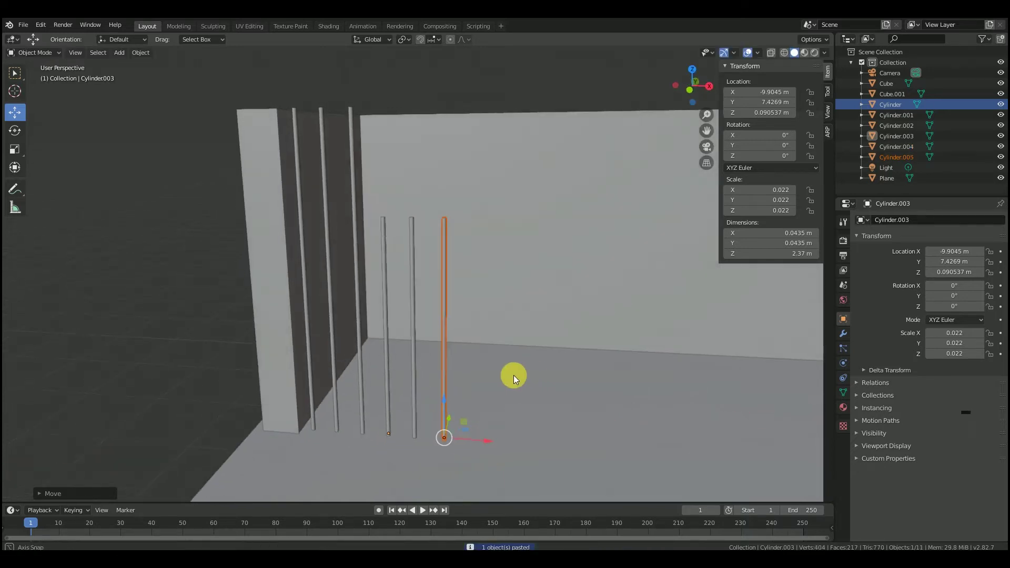
Step: Duplicate the 2.37 m rod once more and move the fourth short rod to about X -9.00 m
{"action": "key", "text": "ctrl+c"}
{"action": "key", "text": "ctrl+v"}
{"action": "middle_click_drag", "start_coordinate": [496, 424], "coordinate": [563, 383]}
{"action": "left_click_drag", "start_coordinate": [494, 438], "coordinate": [524, 440]}
Step: Place a fifth 2.37 m rod about 0.26 m further along X
{"action": "key", "text": "ctrl+c"}
{"action": "key", "text": "ctrl+v"}
{"action": "key", "text": "g"}
{"action": "key", "text": "x"}
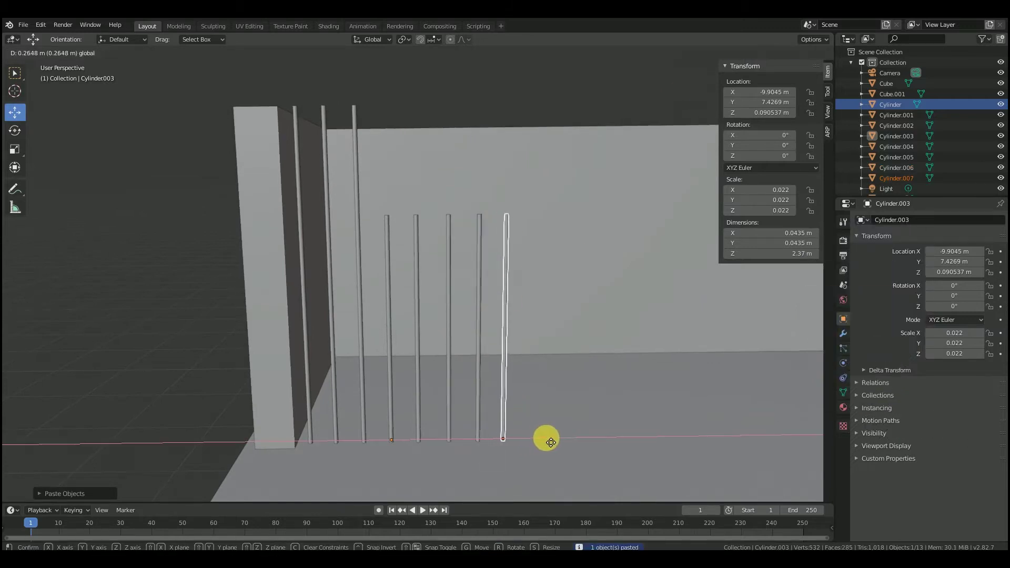
{"action": "left_click", "coordinate": [549, 438]}
Step: Replace the fifth short rod with a copy of the third 3.42 m rod, moved along X to the row's end
{"action": "middle_click_drag", "start_coordinate": [550, 437], "coordinate": [573, 182]}
{"action": "middle_click_drag", "start_coordinate": [322, 173], "coordinate": [460, 172]}
{"action": "key", "text": "ctrl+v"}
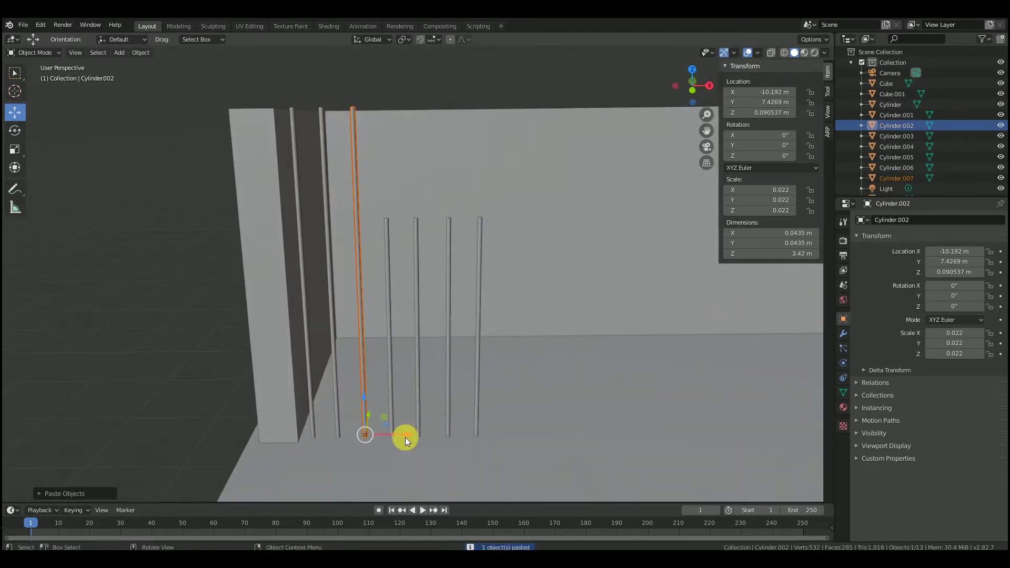
{"action": "key", "text": "g"}
{"action": "key", "text": "x"}
{"action": "left_click", "coordinate": [538, 348]}
Step: Duplicate the short side wall and move the copy along X to just beyond the last tall rod
{"action": "middle_click_drag", "start_coordinate": [276, 257], "coordinate": [335, 275]}
{"action": "left_click", "coordinate": [254, 207]}
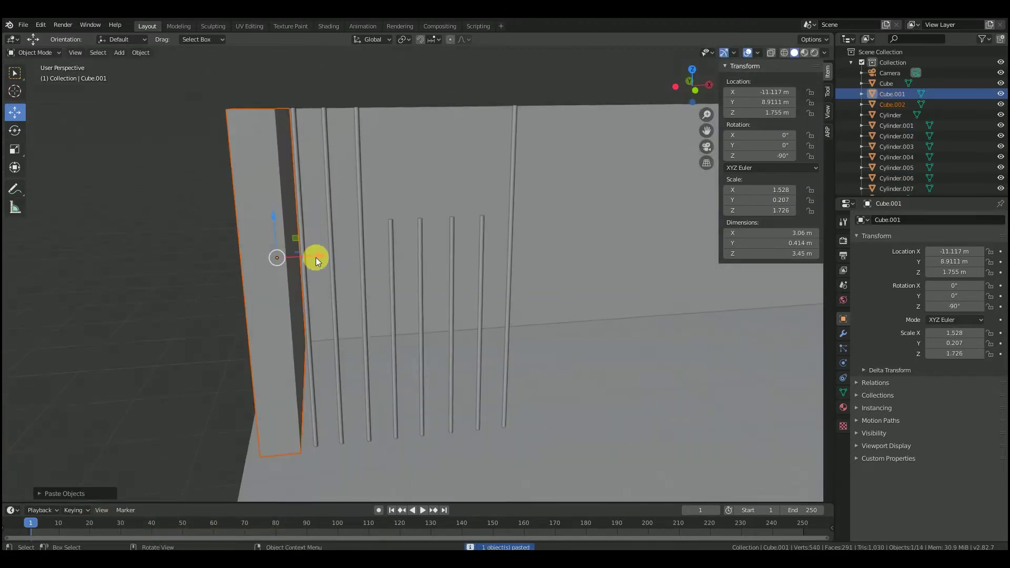
{"action": "key", "text": "ctrl+v"}
{"action": "key", "text": "g"}
{"action": "key", "text": "x"}
{"action": "left_click", "coordinate": [542, 268]}
{"action": "key", "text": "g"}
{"action": "key", "text": "x"}
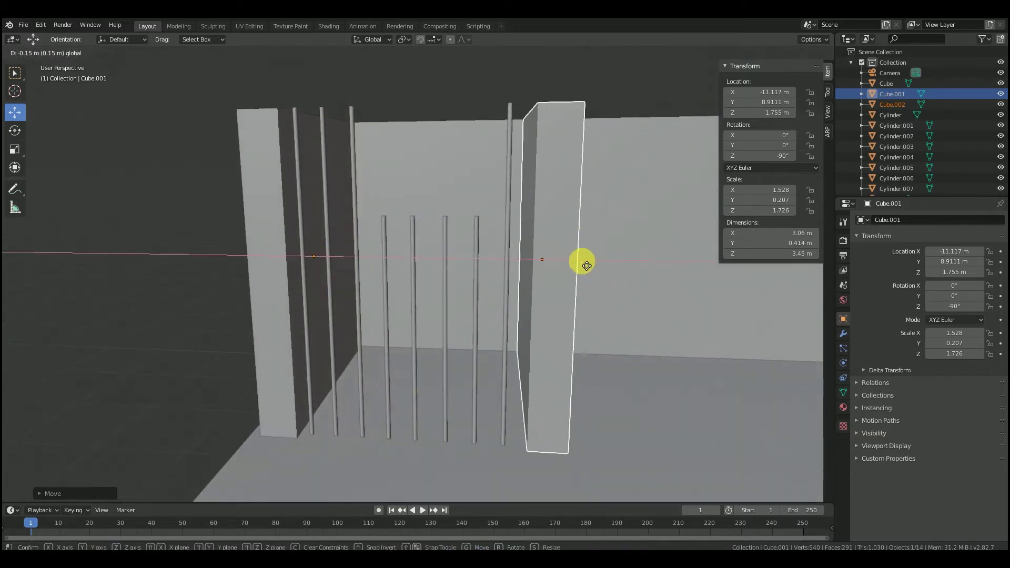
{"action": "left_click", "coordinate": [575, 261]}
{"action": "middle_click_drag", "start_coordinate": [447, 187], "coordinate": [504, 210]}
Step: Add a cube mesh and move it toward the front of the cell bars
{"action": "left_click", "coordinate": [171, 175]}
{"action": "middle_click_drag", "start_coordinate": [171, 175], "coordinate": [190, 164]}
{"action": "key", "text": "shift+a"}
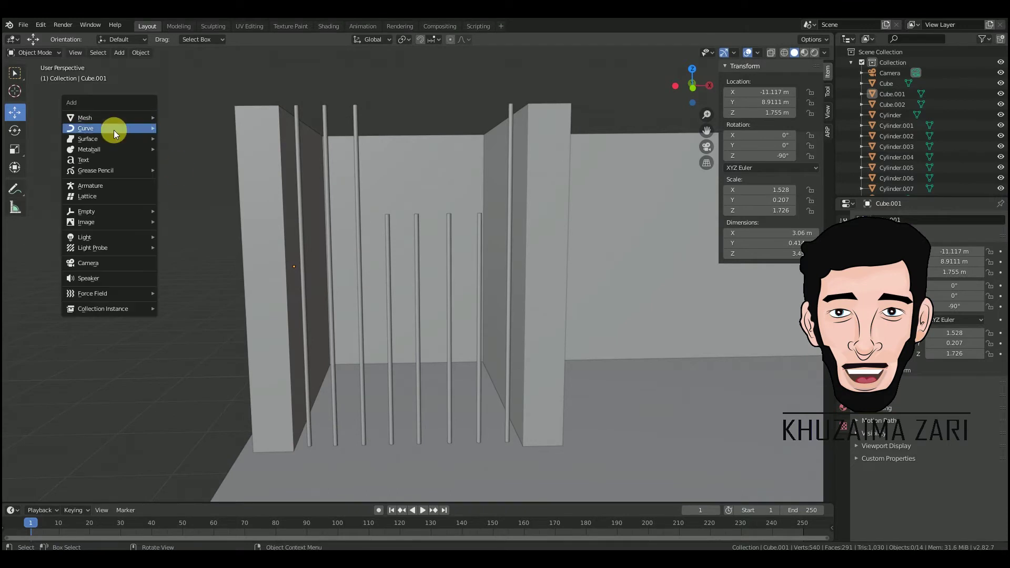
{"action": "mouse_move", "coordinate": [131, 118]}
{"action": "left_click", "coordinate": [210, 126]}
{"action": "scroll", "coordinate": [686, 327], "scroll_direction": "down", "scroll_amount": 6}
{"action": "left_click_drag", "start_coordinate": [642, 331], "coordinate": [517, 235]}
{"action": "middle_click_drag", "start_coordinate": [516, 235], "coordinate": [637, 147]}
{"action": "scroll", "coordinate": [636, 146], "scroll_direction": "down", "scroll_amount": 4}
{"action": "left_click_drag", "start_coordinate": [665, 178], "coordinate": [489, 290]}
{"action": "mouse_move", "coordinate": [504, 329]}
{"action": "left_mouse_down"}
{"action": "mouse_move", "coordinate": [460, 312]}
{"action": "mouse_move", "coordinate": [492, 316]}
{"action": "left_mouse_up"}
Step: Flatten the cube to about 2 x 0.22 x 0.74 m and position it across the bars at about X -9.43 m, Z 1.84 m
{"action": "scroll", "coordinate": [450, 274], "scroll_direction": "up", "scroll_amount": 6}
{"action": "scroll", "coordinate": [450, 278], "scroll_direction": "up", "scroll_amount": 3}
{"action": "middle_click_drag", "start_coordinate": [535, 304], "coordinate": [425, 360]}
{"action": "mouse_move", "coordinate": [424, 360]}
{"action": "left_mouse_down"}
{"action": "mouse_move", "coordinate": [426, 343]}
{"action": "mouse_move", "coordinate": [428, 359]}
{"action": "left_mouse_up"}
{"action": "middle_click_drag", "start_coordinate": [458, 361], "coordinate": [408, 377]}
{"action": "left_click_drag", "start_coordinate": [521, 330], "coordinate": [499, 339]}
{"action": "middle_click_drag", "start_coordinate": [358, 172], "coordinate": [386, 228]}
{"action": "left_click_drag", "start_coordinate": [515, 258], "coordinate": [454, 291]}
{"action": "middle_click_drag", "start_coordinate": [475, 280], "coordinate": [529, 226]}
{"action": "left_click_drag", "start_coordinate": [430, 358], "coordinate": [422, 266]}
{"action": "middle_click_drag", "start_coordinate": [421, 267], "coordinate": [453, 284]}
{"action": "left_click_drag", "start_coordinate": [447, 285], "coordinate": [417, 288]}
{"action": "middle_click_drag", "start_coordinate": [418, 289], "coordinate": [579, 290]}
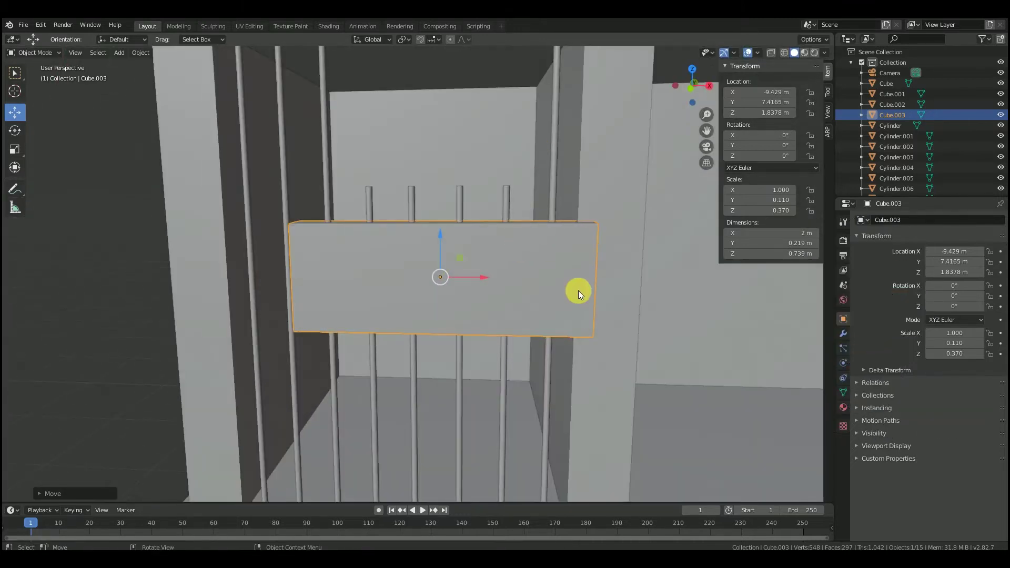
Step: Resize the block into a slimmer, wider crossbar by reducing its height and thickness and stretching it along X
{"action": "left_click_drag", "start_coordinate": [440, 231], "coordinate": [441, 256]}
{"action": "middle_click_drag", "start_coordinate": [482, 281], "coordinate": [453, 305]}
{"action": "left_click_drag", "start_coordinate": [465, 304], "coordinate": [504, 308]}
{"action": "middle_click_drag", "start_coordinate": [504, 308], "coordinate": [450, 273]}
{"action": "left_click_drag", "start_coordinate": [445, 286], "coordinate": [437, 296]}
{"action": "middle_click_drag", "start_coordinate": [445, 268], "coordinate": [510, 194]}
Step: Move the crossbar along X between the two side walls and raise it to just above the short rods
{"action": "left_click", "coordinate": [15, 113]}
{"action": "left_click_drag", "start_coordinate": [490, 282], "coordinate": [463, 295]}
{"action": "left_click_drag", "start_coordinate": [423, 254], "coordinate": [416, 144]}
{"action": "middle_click_drag", "start_coordinate": [457, 196], "coordinate": [445, 161]}
{"action": "left_click_drag", "start_coordinate": [417, 108], "coordinate": [420, 112]}
{"action": "middle_click_drag", "start_coordinate": [491, 144], "coordinate": [388, 173]}
Step: Fit the crossbar between the walls at about 2.37 x 0.14 x 0.35 m, centred near X -9.72 m, Y 7.47 m, Z 2.64 m
{"action": "left_click", "coordinate": [14, 149]}
{"action": "left_click_drag", "start_coordinate": [455, 160], "coordinate": [449, 158]}
{"action": "left_click", "coordinate": [15, 112]}
{"action": "middle_click_drag", "start_coordinate": [449, 158], "coordinate": [470, 267]}
{"action": "left_click_drag", "start_coordinate": [444, 279], "coordinate": [440, 279]}
{"action": "left_click_drag", "start_coordinate": [400, 236], "coordinate": [409, 237]}
{"action": "middle_click_drag", "start_coordinate": [409, 237], "coordinate": [472, 162]}
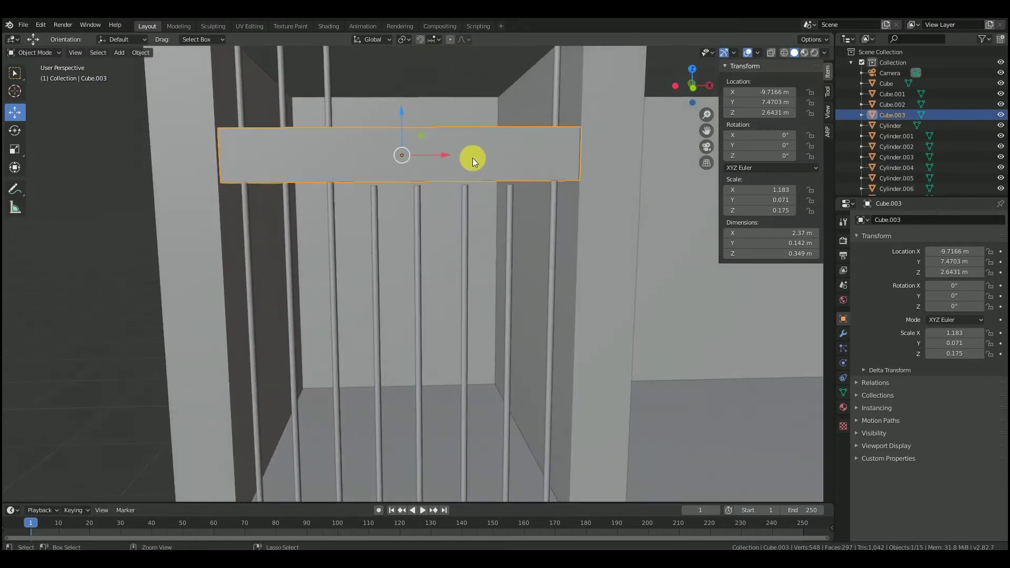
Step: Duplicate the crossbar below itself, shrink it to about 1.5 x 0.14 x 0.21 m and centre it over the short rods at X -9.46 m
{"action": "left_click_drag", "start_coordinate": [400, 113], "coordinate": [408, 169]}
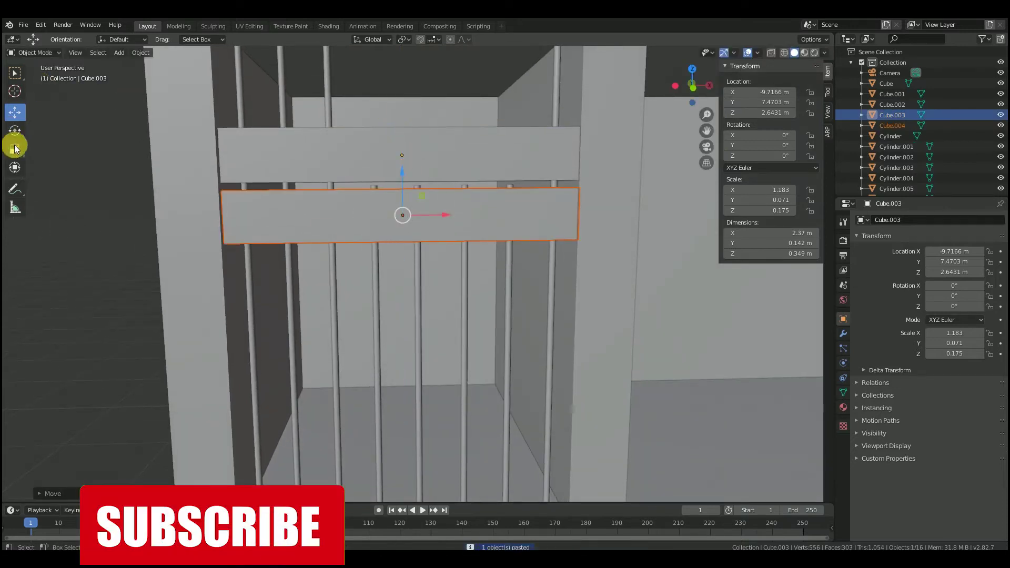
{"action": "left_click_drag", "start_coordinate": [446, 216], "coordinate": [482, 221]}
Step: Duplicate the narrow crossbar and lower the copy to the base of the short rods
{"action": "left_click_drag", "start_coordinate": [440, 176], "coordinate": [460, 419]}
{"action": "scroll", "coordinate": [470, 201], "scroll_direction": "down", "scroll_amount": 1}
{"action": "scroll", "coordinate": [418, 410], "scroll_direction": "down", "scroll_amount": 2}
{"action": "scroll", "coordinate": [418, 411], "scroll_direction": "down", "scroll_amount": 1}
{"action": "mouse_move", "coordinate": [418, 411]}
{"action": "middle_mouse_down"}
{"action": "mouse_move", "coordinate": [469, 412]}
{"action": "mouse_move", "coordinate": [415, 419]}
{"action": "middle_mouse_up"}
{"action": "scroll", "coordinate": [416, 419], "scroll_direction": "up", "scroll_amount": 2}
{"action": "scroll", "coordinate": [445, 183], "scroll_direction": "up", "scroll_amount": 1}
{"action": "scroll", "coordinate": [445, 183], "scroll_direction": "down", "scroll_amount": 1}
{"action": "middle_click_drag", "start_coordinate": [445, 183], "coordinate": [443, 177]}
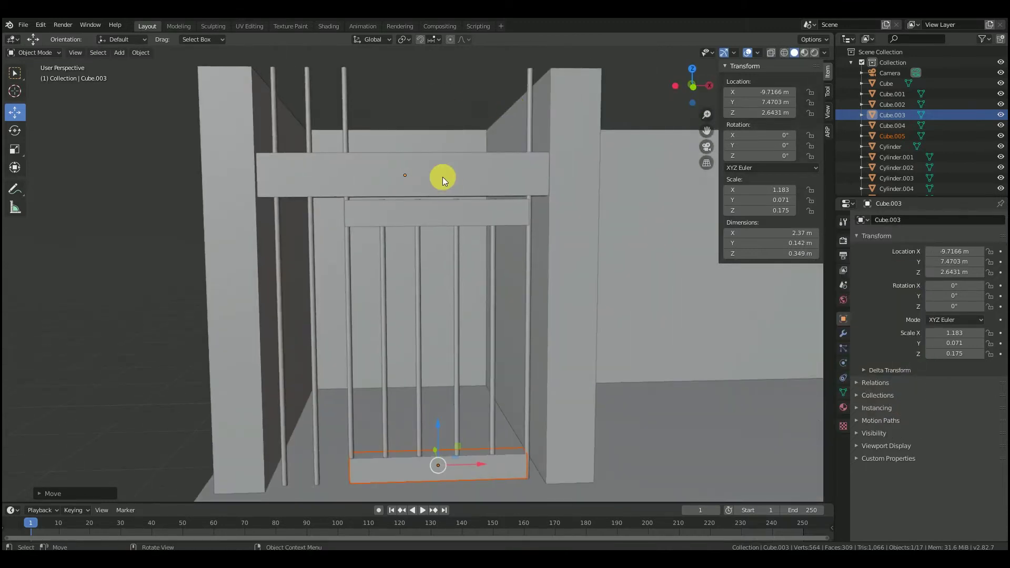
Step: Duplicate the four short rods together and raise the copies along Z to the upper crossbar, at about Z 2.78 m
{"action": "left_click", "coordinate": [385, 260]}
{"action": "left_click", "coordinate": [420, 259], "text": "shift"}
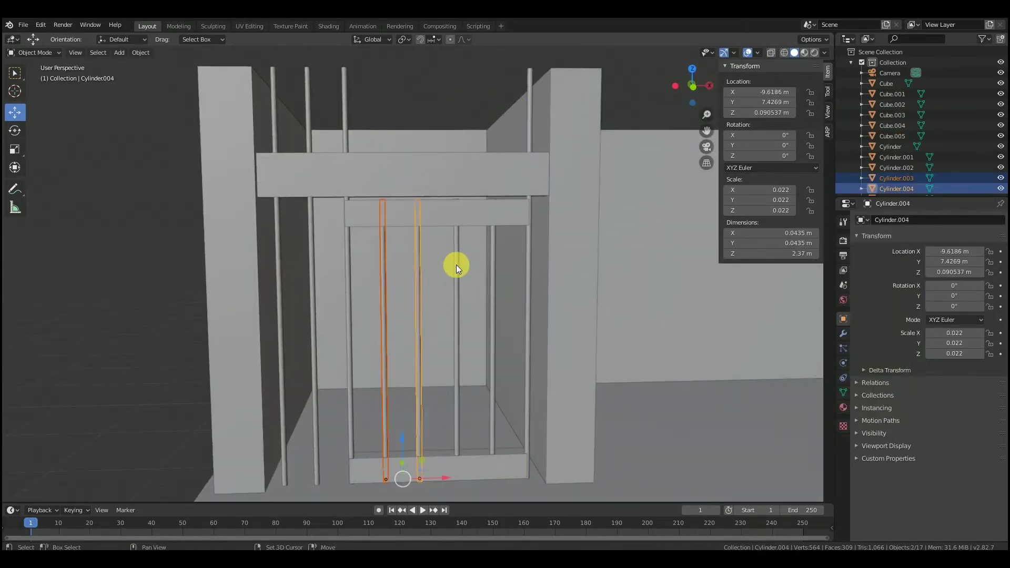
{"action": "left_click", "coordinate": [457, 269], "text": "shift"}
{"action": "left_click", "coordinate": [491, 266], "text": "shift"}
{"action": "key", "text": "ctrl+c"}
{"action": "key", "text": "ctrl+v"}
{"action": "key", "text": "g"}
{"action": "key", "text": "z"}
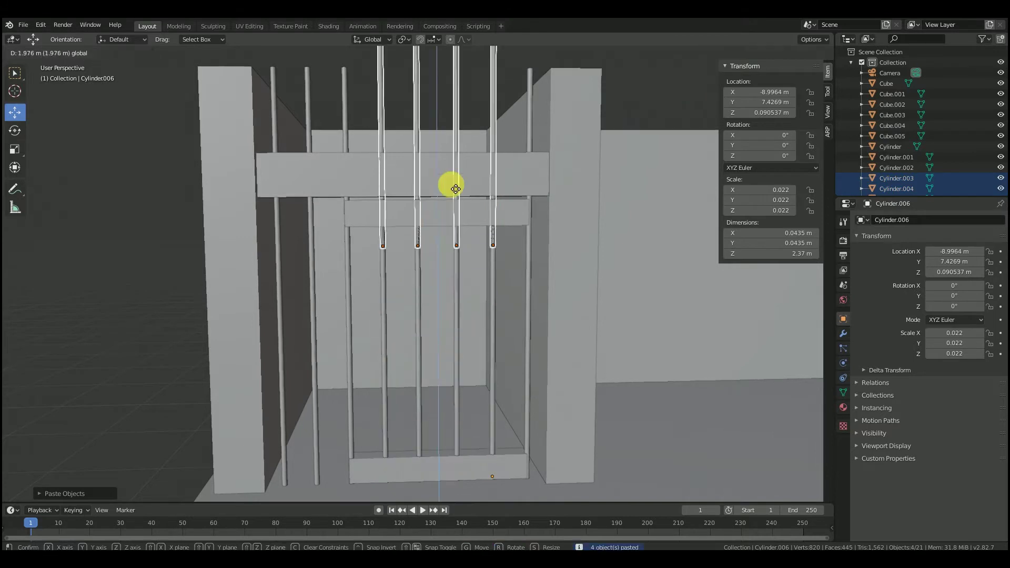
{"action": "left_click_drag", "start_coordinate": [456, 114], "coordinate": [456, 114]}
{"action": "scroll", "coordinate": [505, 120], "scroll_direction": "down", "scroll_amount": 4}
{"action": "middle_click_drag", "start_coordinate": [510, 122], "coordinate": [507, 157]}
Step: Try to select and lower the top faces of the four raised rods
{"action": "key", "text": "Tab"}
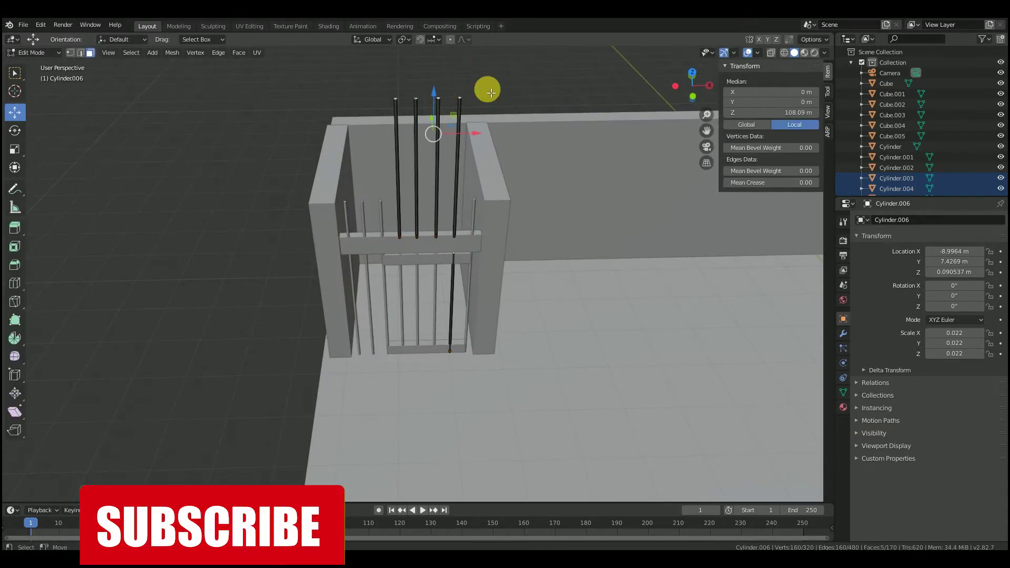
{"action": "scroll", "coordinate": [488, 89], "scroll_direction": "up", "scroll_amount": 3}
{"action": "left_click_drag", "start_coordinate": [706, 135], "coordinate": [674, 334]}
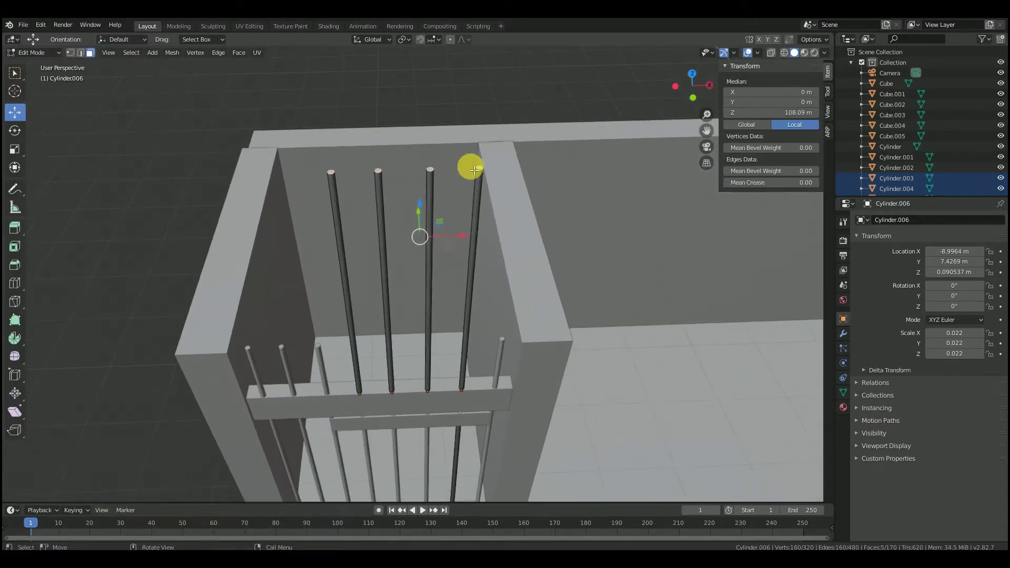
{"action": "middle_click_drag", "start_coordinate": [444, 154], "coordinate": [443, 130]}
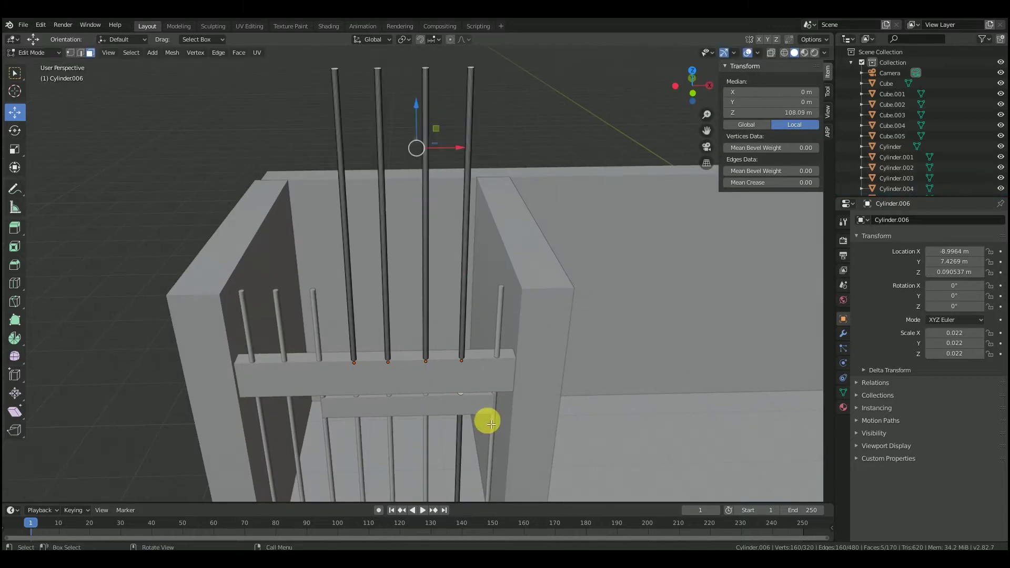
{"action": "key", "text": "Tab"}
{"action": "left_click", "coordinate": [523, 119]}
{"action": "middle_click_drag", "start_coordinate": [422, 211], "coordinate": [417, 180]}
{"action": "left_click_drag", "start_coordinate": [487, 96], "coordinate": [322, 134]}
{"action": "middle_click_drag", "start_coordinate": [417, 95], "coordinate": [414, 130]}
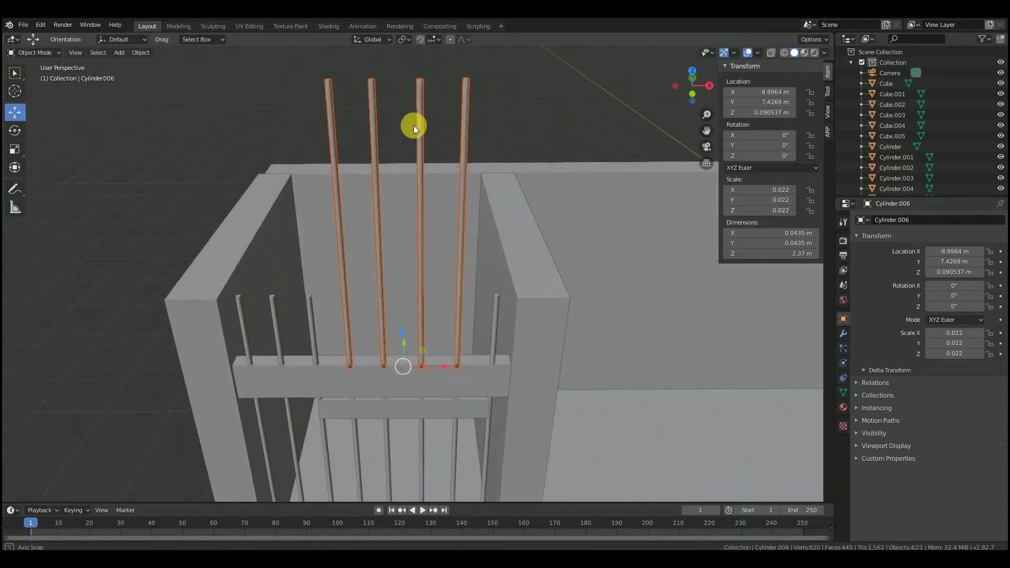
{"action": "key", "text": "Tab"}
{"action": "left_click_drag", "start_coordinate": [411, 125], "coordinate": [414, 215]}
{"action": "key", "text": "ctrl+z"}
{"action": "middle_click_drag", "start_coordinate": [447, 241], "coordinate": [421, 226]}
{"action": "key", "text": "Tab"}
{"action": "left_click", "coordinate": [462, 437]}
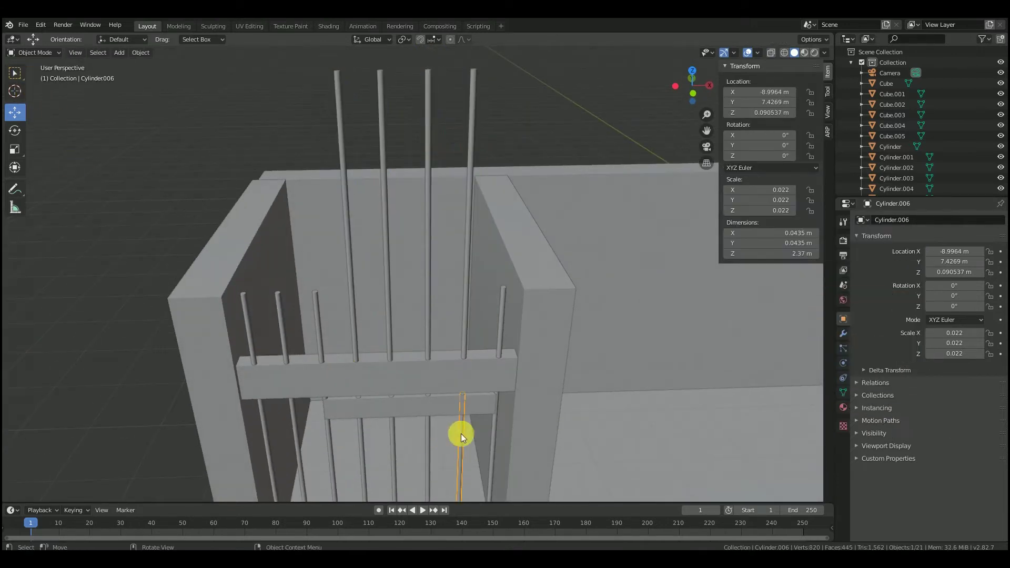
{"action": "left_click_drag", "start_coordinate": [503, 361], "coordinate": [520, 361]}
{"action": "key", "text": "ctrl+z"}
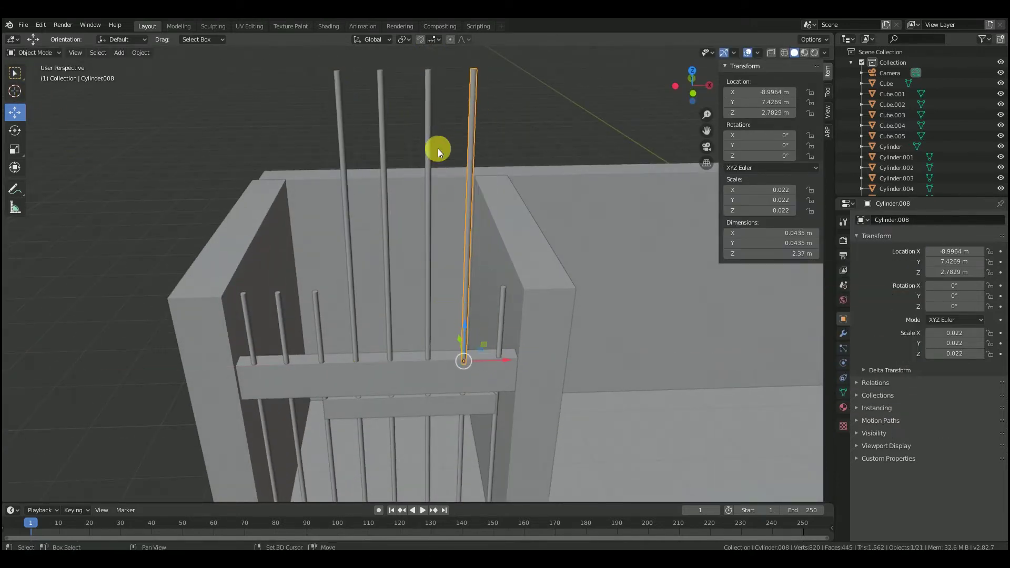
Step: Lower the top faces of the four raised rods together so they are about 0.72 m tall, level with the wall tops
{"action": "middle_click_drag", "start_coordinate": [464, 95], "coordinate": [462, 117]}
{"action": "key", "text": "Tab"}
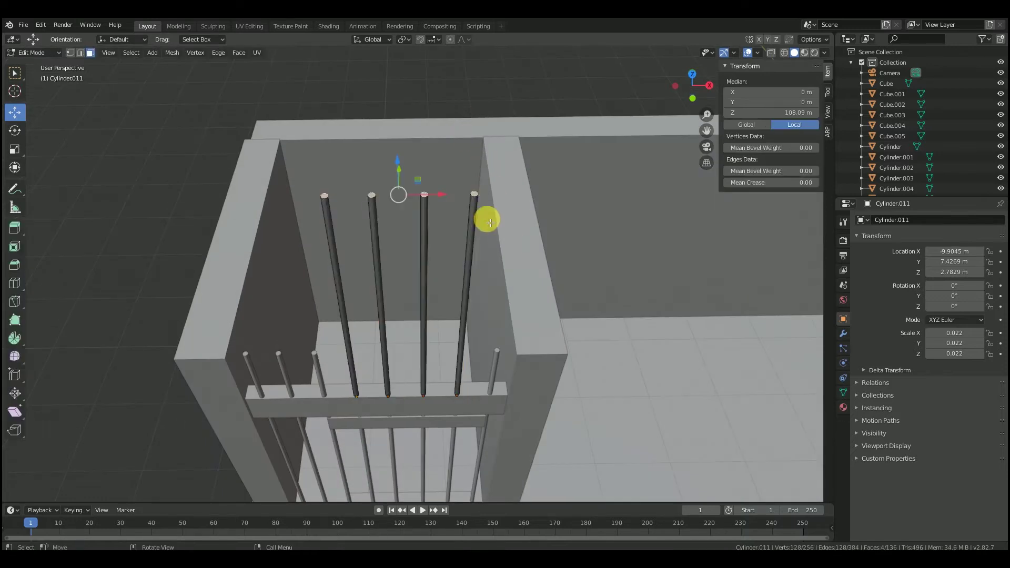
{"action": "key", "text": "g"}
{"action": "key", "text": "z"}
{"action": "left_click_drag", "start_coordinate": [412, 349], "coordinate": [411, 349]}
{"action": "middle_click_drag", "start_coordinate": [412, 349], "coordinate": [411, 288]}
{"action": "left_click_drag", "start_coordinate": [419, 181], "coordinate": [421, 174]}
{"action": "middle_click_drag", "start_coordinate": [421, 178], "coordinate": [410, 197]}
{"action": "key", "text": "Tab"}
Step: Duplicate the narrow upper crossbar and lower the copy to mid-height of the gate, at about Z 1.22 m
{"action": "middle_click_drag", "start_coordinate": [403, 162], "coordinate": [455, 339]}
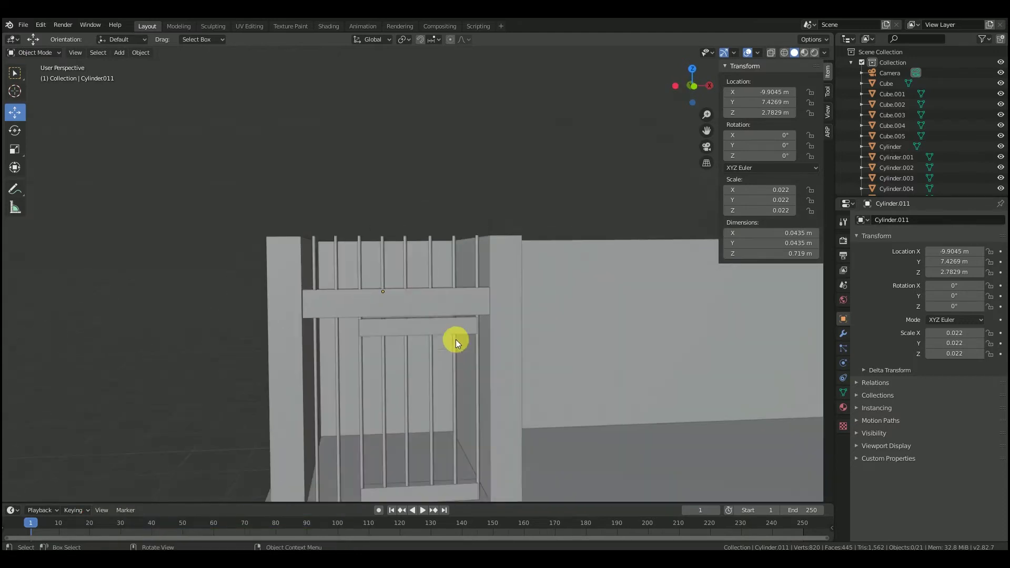
{"action": "left_click", "coordinate": [455, 335]}
{"action": "key", "text": "ctrl+c"}
{"action": "key", "text": "ctrl+v"}
{"action": "key", "text": "g"}
{"action": "key", "text": "z"}
{"action": "left_click", "coordinate": [433, 376]}
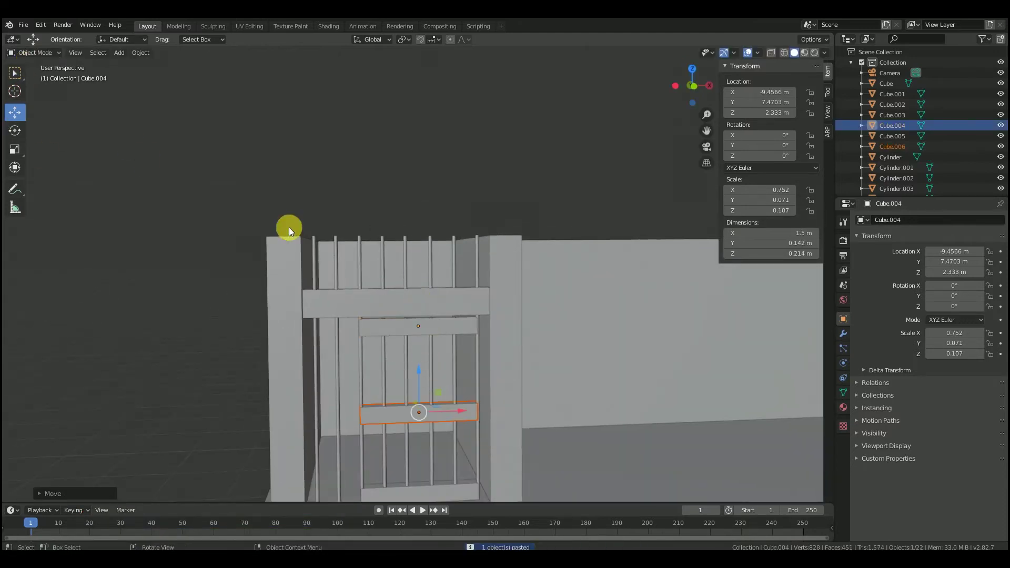
Step: Shrink the gate's middle crossbar to a block about 0.44 m long and 0.18 m high
{"action": "middle_click_drag", "start_coordinate": [454, 295], "coordinate": [479, 316]}
{"action": "left_click_drag", "start_coordinate": [710, 131], "coordinate": [545, 309]}
{"action": "scroll", "coordinate": [545, 309], "scroll_direction": "up", "scroll_amount": 3}
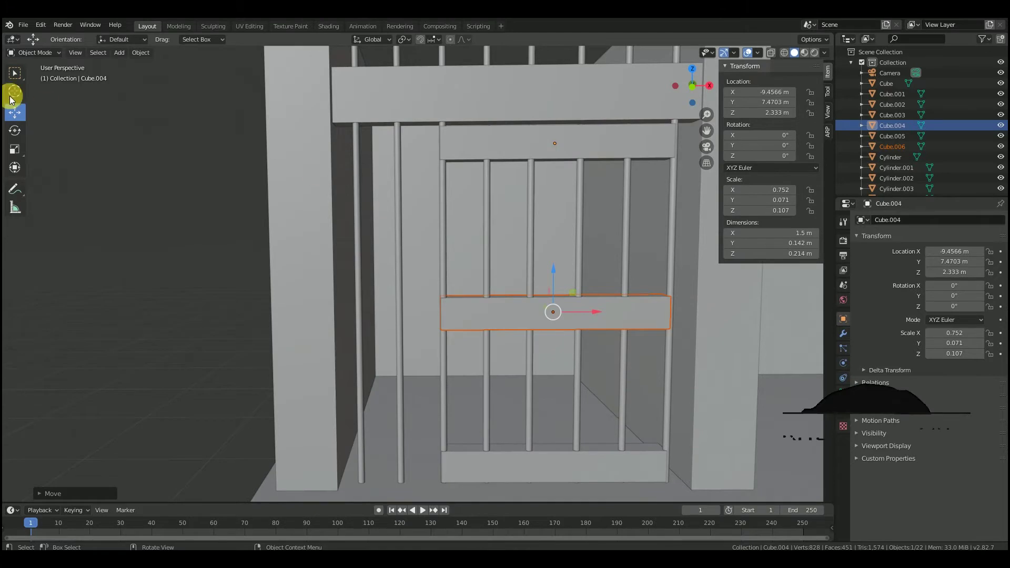
{"action": "left_click", "coordinate": [33, 53]}
{"action": "left_click", "coordinate": [542, 321]}
{"action": "key", "text": "Tab"}
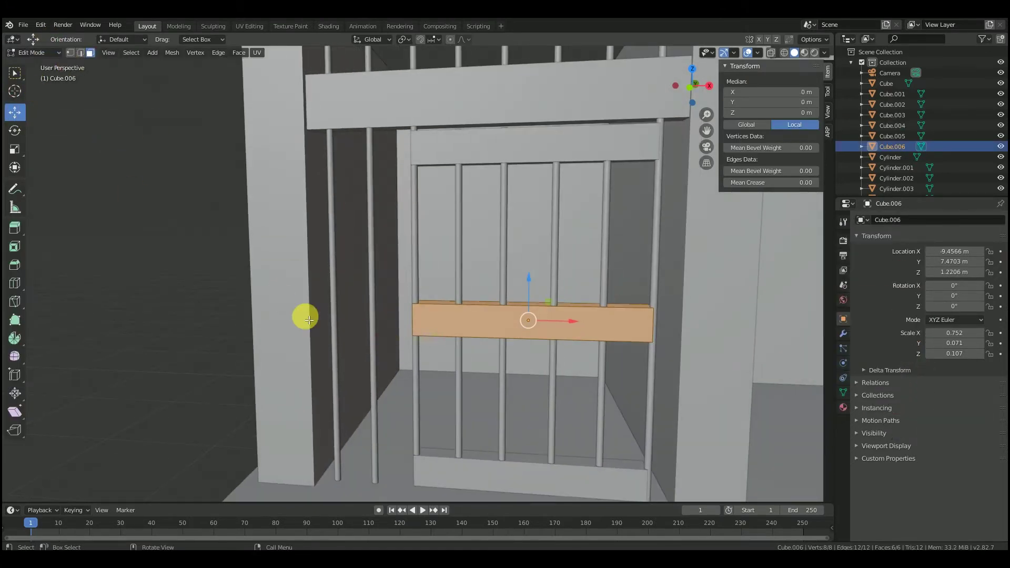
{"action": "key", "text": "Tab"}
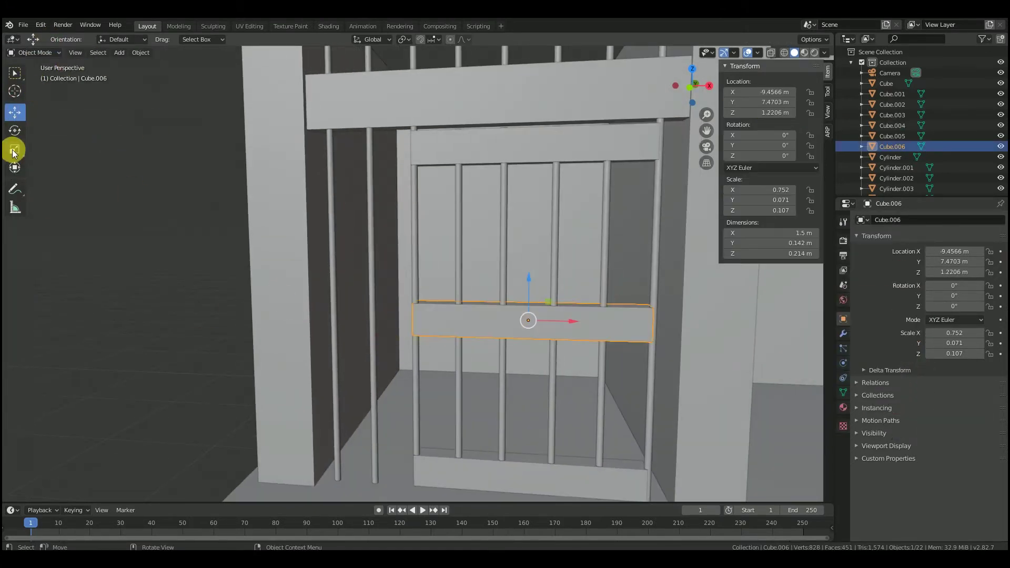
{"action": "left_click_drag", "start_coordinate": [573, 322], "coordinate": [541, 321]}
{"action": "left_click_drag", "start_coordinate": [530, 281], "coordinate": [529, 287]}
Step: Move the block along X to the gate's edge at about -10.28 m and lengthen it to about 0.74 m
{"action": "left_click_drag", "start_coordinate": [571, 323], "coordinate": [479, 326]}
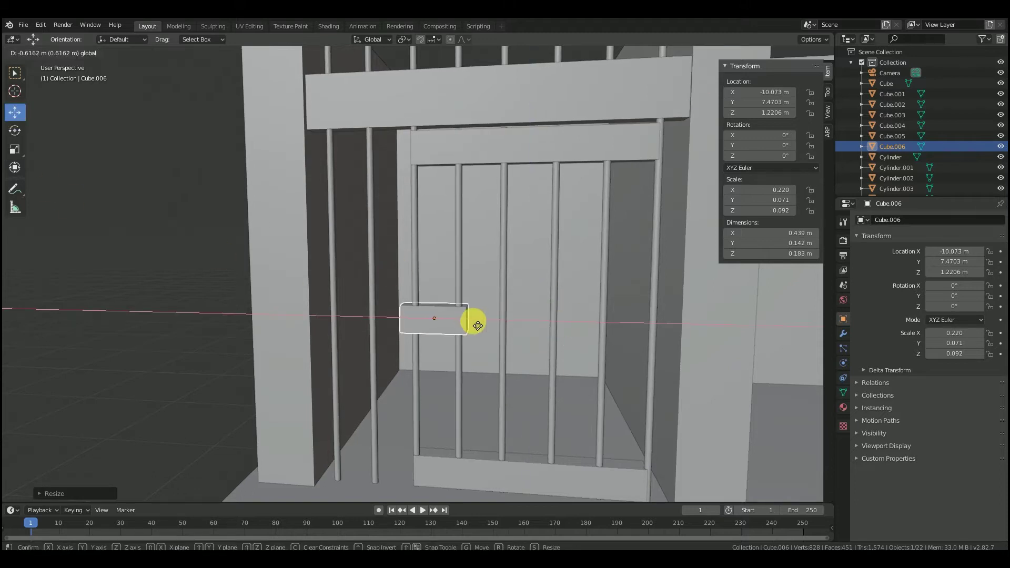
{"action": "left_click_drag", "start_coordinate": [447, 327], "coordinate": [474, 327]}
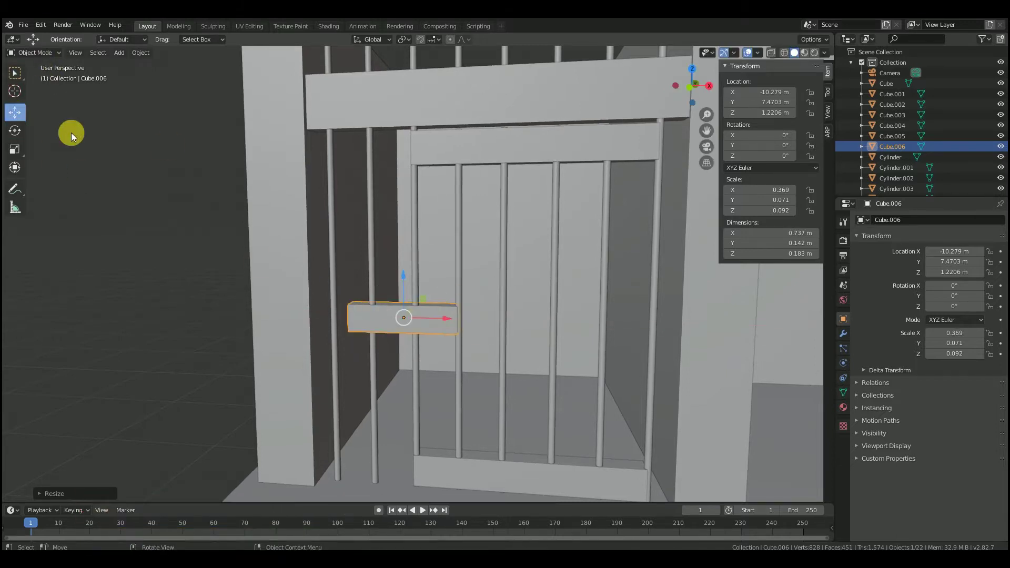
Step: Deselect the lock block and look over the cell around to the outside of its end wall
{"action": "left_click", "coordinate": [14, 114]}
{"action": "left_click", "coordinate": [179, 221]}
{"action": "scroll", "coordinate": [337, 274], "scroll_direction": "down", "scroll_amount": 4}
{"action": "middle_click_drag", "start_coordinate": [316, 242], "coordinate": [352, 289]}
{"action": "scroll", "coordinate": [430, 284], "scroll_direction": "up", "scroll_amount": 4}
{"action": "scroll", "coordinate": [443, 302], "scroll_direction": "down", "scroll_amount": 3}
{"action": "middle_click_drag", "start_coordinate": [444, 302], "coordinate": [458, 266]}
{"action": "left_click", "coordinate": [369, 322]}
{"action": "left_click_drag", "start_coordinate": [389, 279], "coordinate": [394, 266]}
{"action": "left_click", "coordinate": [365, 311]}
{"action": "middle_click_drag", "start_coordinate": [365, 311], "coordinate": [348, 240]}
Step: Mark the boundary edges of the end side wall's outer face as UV seams
{"action": "left_click", "coordinate": [348, 240]}
{"action": "key", "text": "Tab"}
{"action": "middle_click_drag", "start_coordinate": [403, 212], "coordinate": [461, 211]}
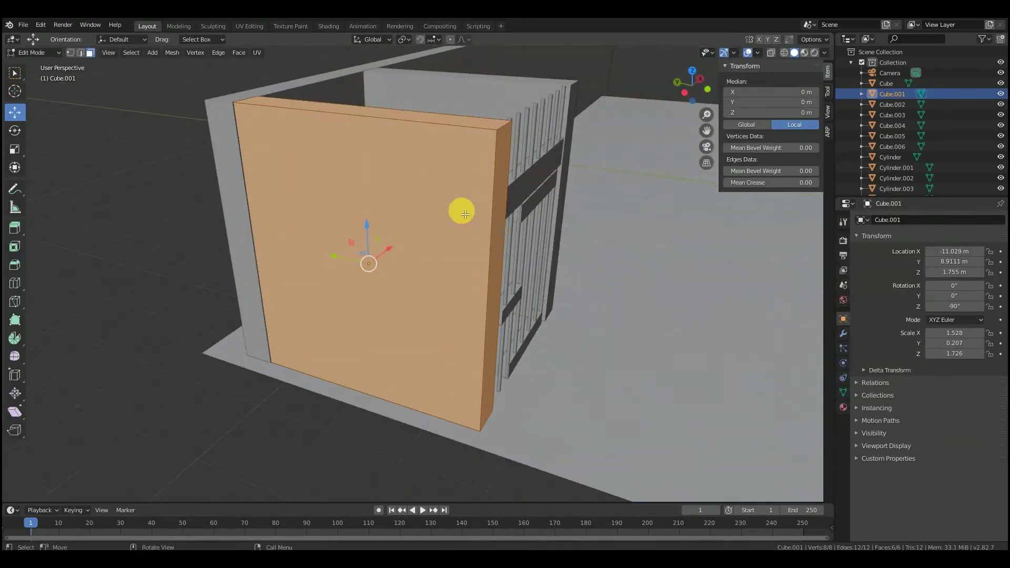
{"action": "left_click", "coordinate": [498, 207]}
{"action": "left_click", "coordinate": [368, 196]}
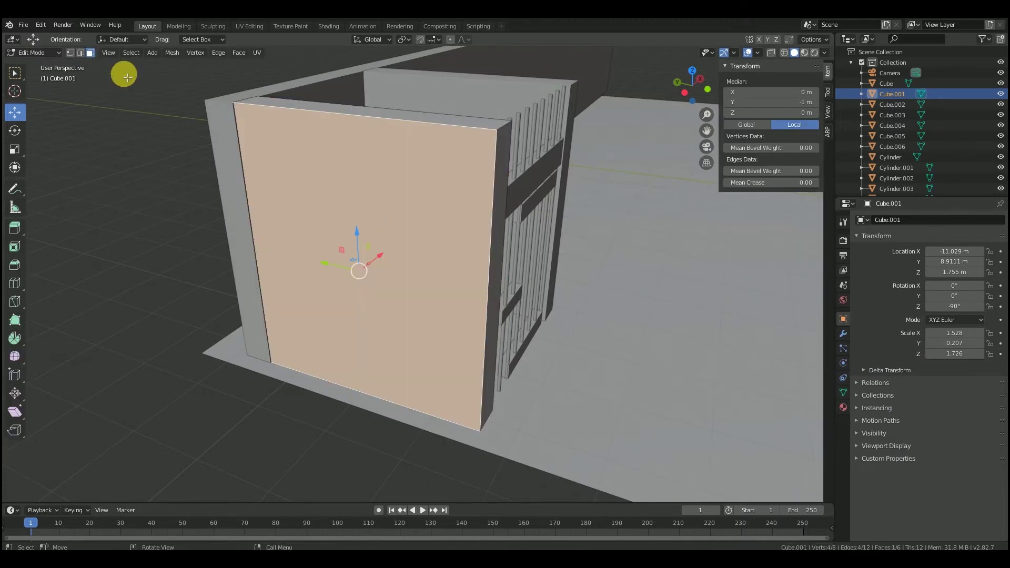
{"action": "left_click", "coordinate": [80, 52]}
{"action": "right_click", "coordinate": [383, 163]}
{"action": "left_click", "coordinate": [360, 373]}
Step: Mark the boundary edges of the end side wall's opposite large face as seams and finish editing its mesh
{"action": "middle_click_drag", "start_coordinate": [357, 349], "coordinate": [368, 179]}
{"action": "left_click", "coordinate": [459, 122]}
{"action": "left_click", "coordinate": [80, 53]}
{"action": "right_click", "coordinate": [403, 141]}
{"action": "left_click", "coordinate": [393, 257]}
{"action": "middle_click_drag", "start_coordinate": [393, 257], "coordinate": [717, 270]}
{"action": "key", "text": "Tab"}
Step: Mark the boundary edges of the other side wall's cell-facing face as seams
{"action": "left_click", "coordinate": [587, 115]}
{"action": "key", "text": "Tab"}
{"action": "left_click", "coordinate": [162, 70]}
{"action": "left_click", "coordinate": [90, 52]}
{"action": "left_click", "coordinate": [600, 135]}
{"action": "left_click", "coordinate": [80, 53]}
{"action": "right_click", "coordinate": [570, 142]}
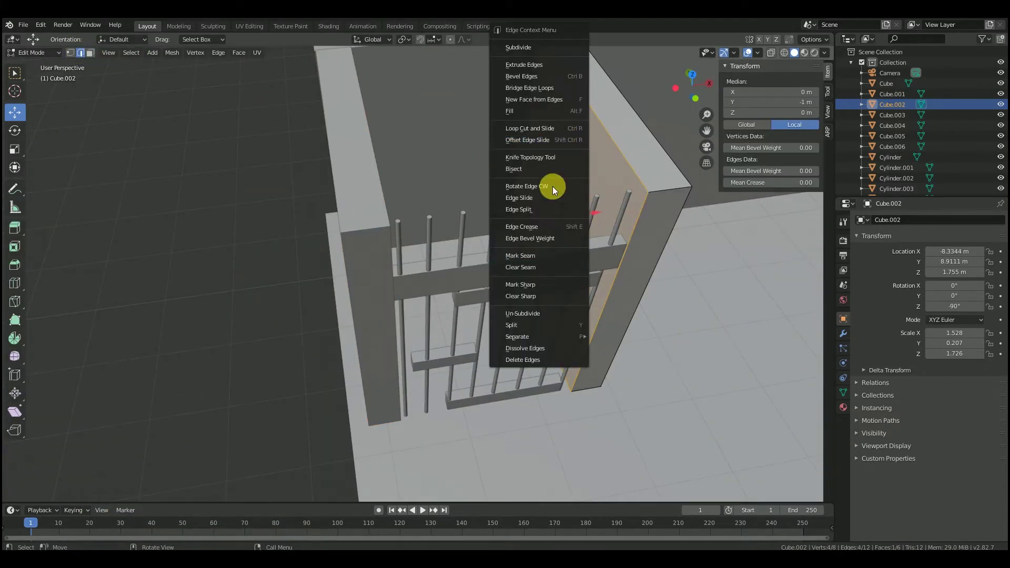
{"action": "left_click", "coordinate": [551, 258]}
Step: Mark the edges around the same wall's outer face as seams and return to Object Mode
{"action": "middle_click_drag", "start_coordinate": [551, 258], "coordinate": [538, 169]}
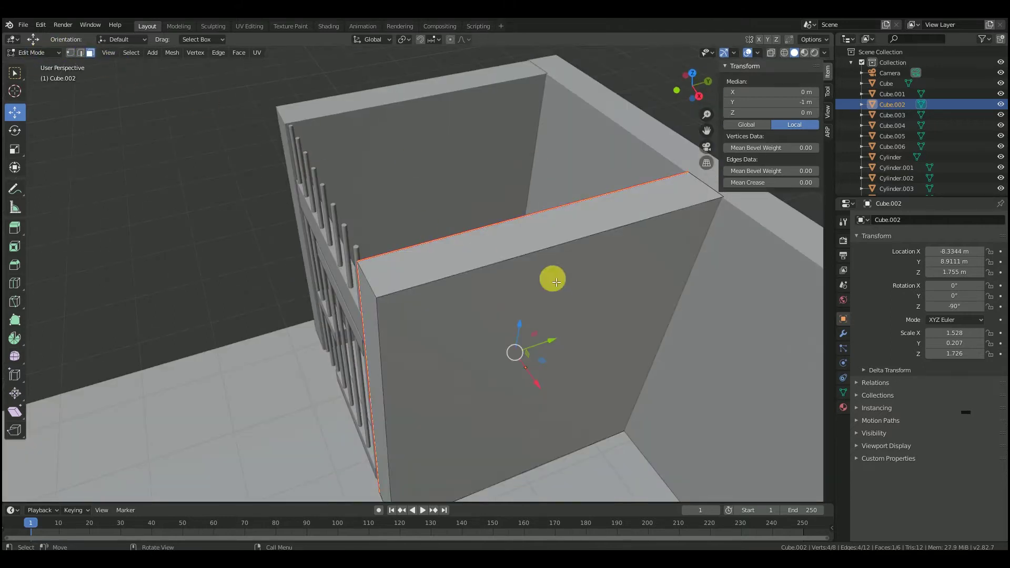
{"action": "left_click", "coordinate": [556, 282]}
{"action": "left_click", "coordinate": [80, 52]}
{"action": "right_click", "coordinate": [498, 235]}
{"action": "left_click", "coordinate": [480, 246]}
{"action": "middle_click_drag", "start_coordinate": [480, 245], "coordinate": [424, 223]}
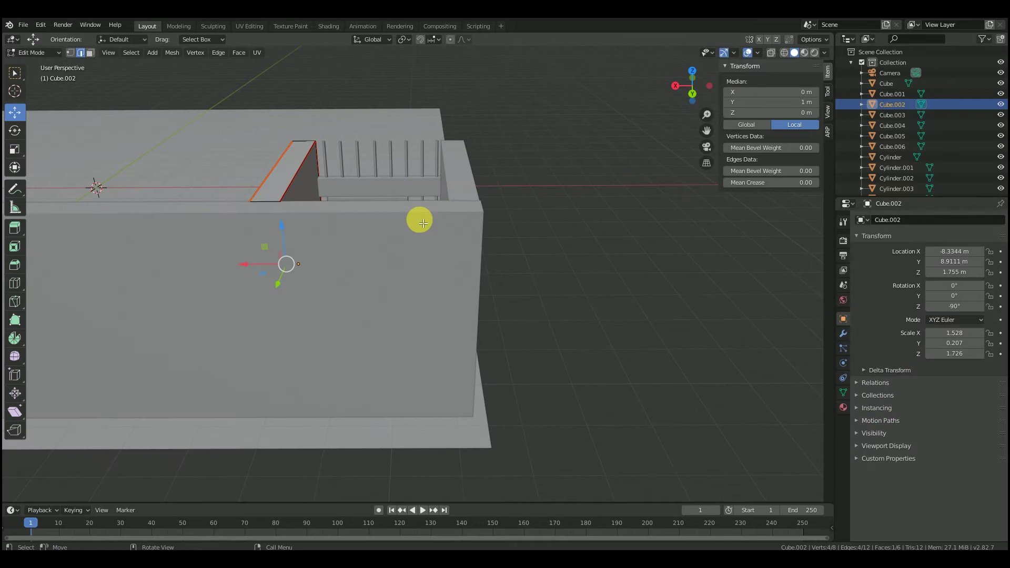
{"action": "key", "text": "Tab"}
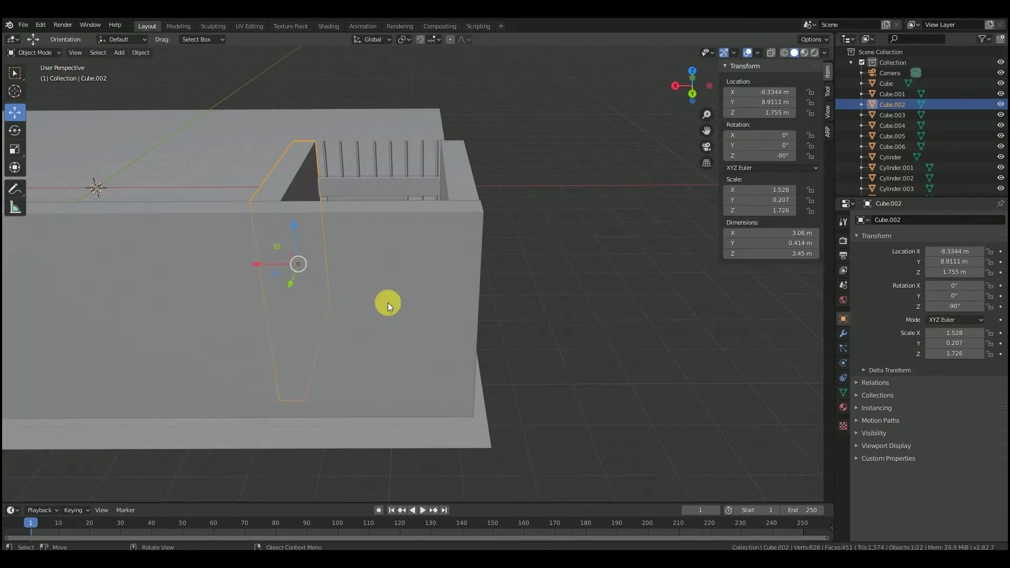
Step: Mark the boundary edges of the long back wall's rear face as seams
{"action": "left_click", "coordinate": [410, 265]}
{"action": "key", "text": "Tab"}
{"action": "left_click", "coordinate": [80, 53]}
{"action": "left_click", "coordinate": [323, 270]}
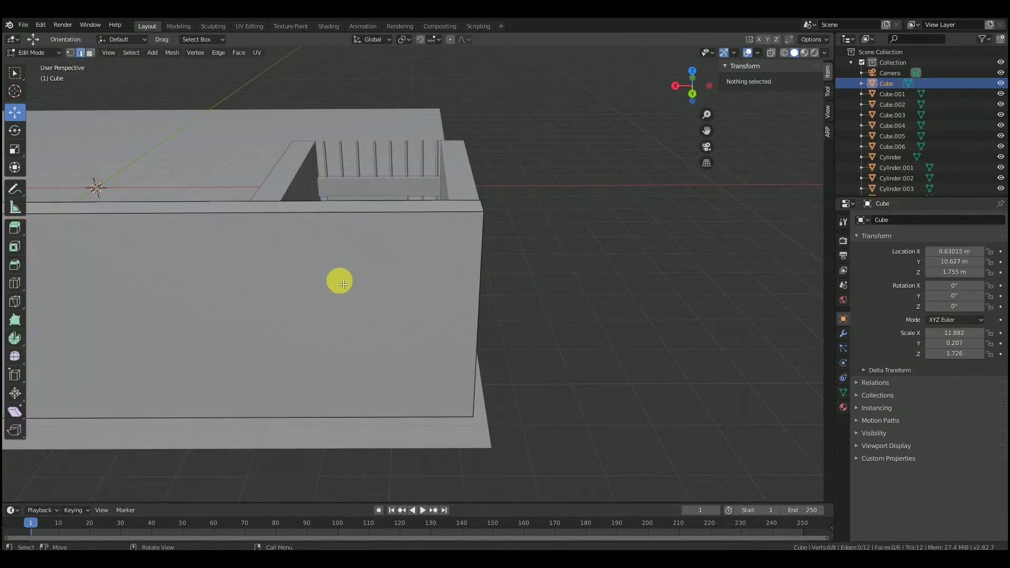
{"action": "left_click", "coordinate": [90, 54]}
{"action": "left_click", "coordinate": [247, 302]}
{"action": "left_click", "coordinate": [83, 54]}
{"action": "right_click", "coordinate": [374, 295]}
{"action": "left_click", "coordinate": [375, 294]}
{"action": "middle_click_drag", "start_coordinate": [492, 223], "coordinate": [395, 242]}
{"action": "middle_click_drag", "start_coordinate": [447, 65], "coordinate": [501, 82]}
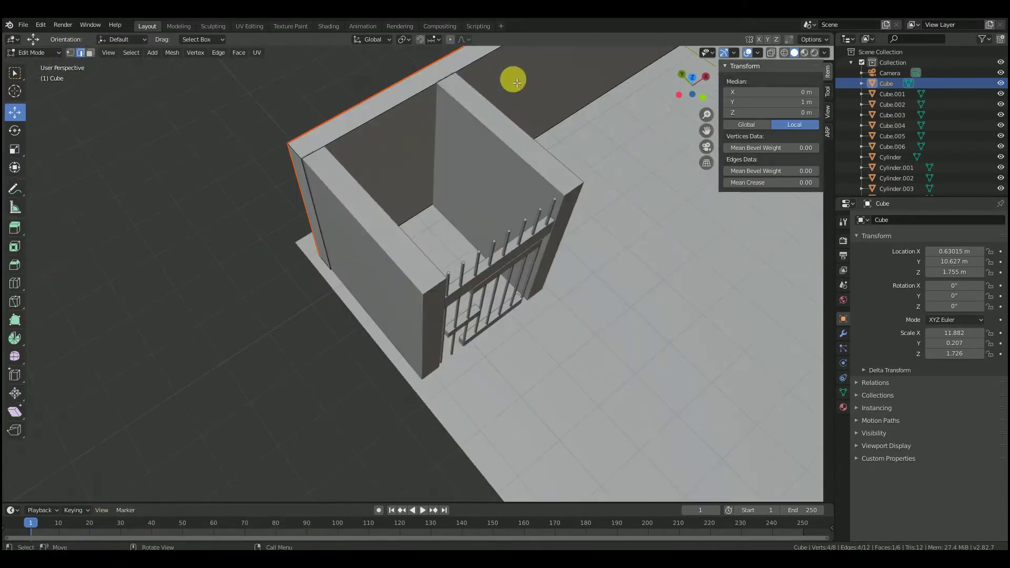
Step: Mark the boundary edges of the long back wall's inner face as seams
{"action": "key", "text": "Tab"}
{"action": "left_click_drag", "start_coordinate": [707, 131], "coordinate": [690, 134]}
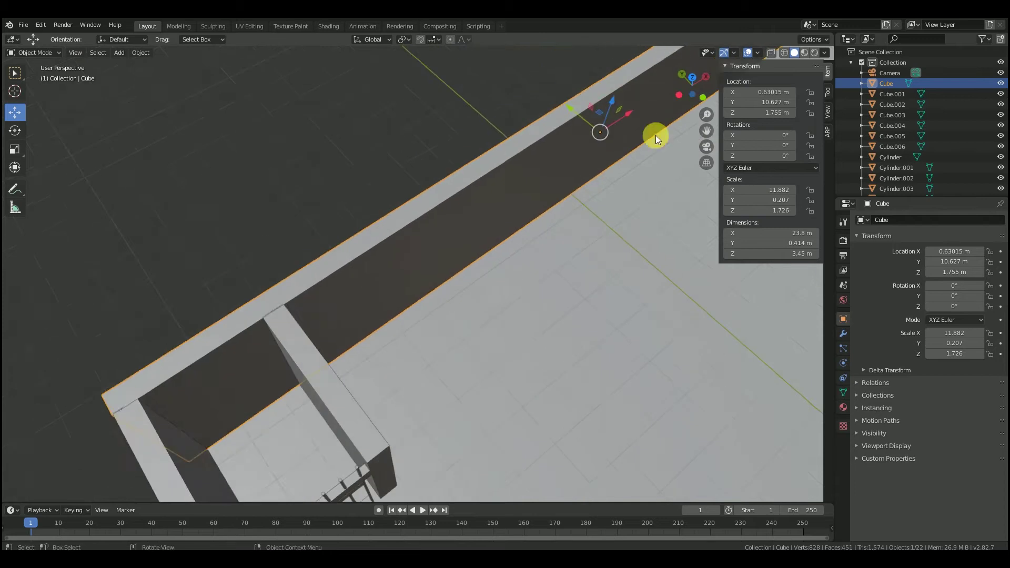
{"action": "middle_click_drag", "start_coordinate": [547, 123], "coordinate": [546, 68]}
{"action": "key", "text": "Tab"}
{"action": "left_click", "coordinate": [459, 282]}
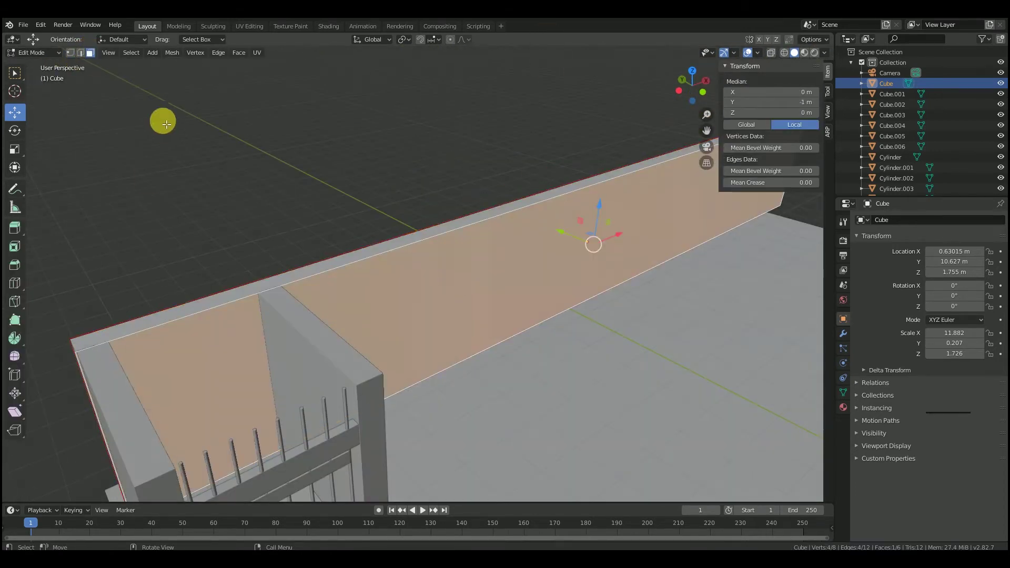
{"action": "left_click", "coordinate": [81, 53]}
{"action": "right_click", "coordinate": [445, 250]}
{"action": "left_click", "coordinate": [444, 255]}
Step: Mark the short edges at both ends of the back wall as seams and clear the selection
{"action": "scroll", "coordinate": [493, 227], "scroll_direction": "down", "scroll_amount": 1}
{"action": "middle_click_drag", "start_coordinate": [430, 307], "coordinate": [459, 296]}
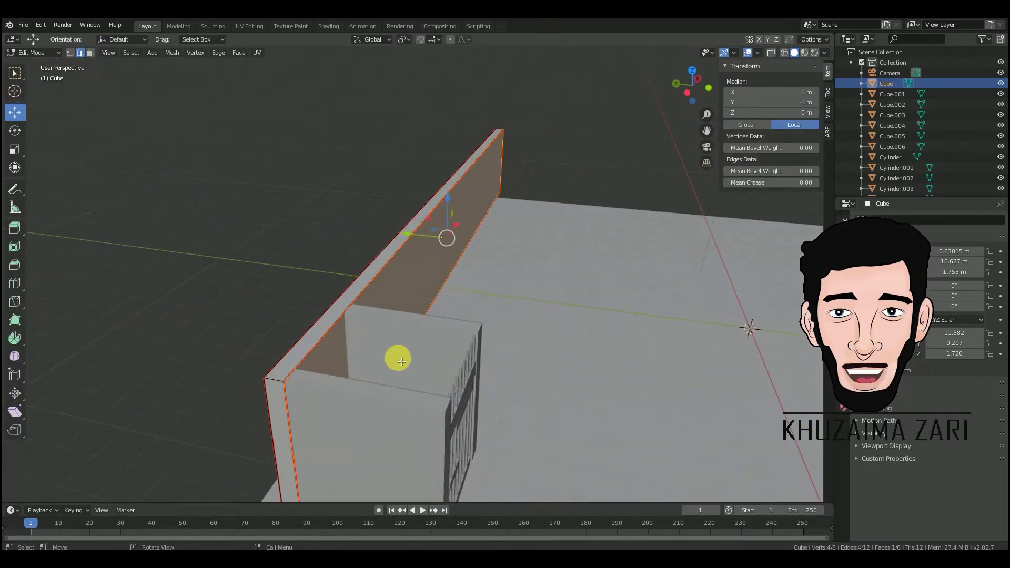
{"action": "middle_click_drag", "start_coordinate": [301, 420], "coordinate": [329, 403]}
{"action": "left_click", "coordinate": [328, 394]}
{"action": "scroll", "coordinate": [538, 138], "scroll_direction": "down", "scroll_amount": 1}
{"action": "middle_click_drag", "start_coordinate": [537, 137], "coordinate": [508, 380]}
{"action": "left_click", "coordinate": [445, 366], "text": "shift"}
{"action": "right_click", "coordinate": [445, 366]}
{"action": "left_click", "coordinate": [445, 366]}
{"action": "middle_click_drag", "start_coordinate": [459, 256], "coordinate": [518, 292]}
{"action": "left_click", "coordinate": [524, 262]}
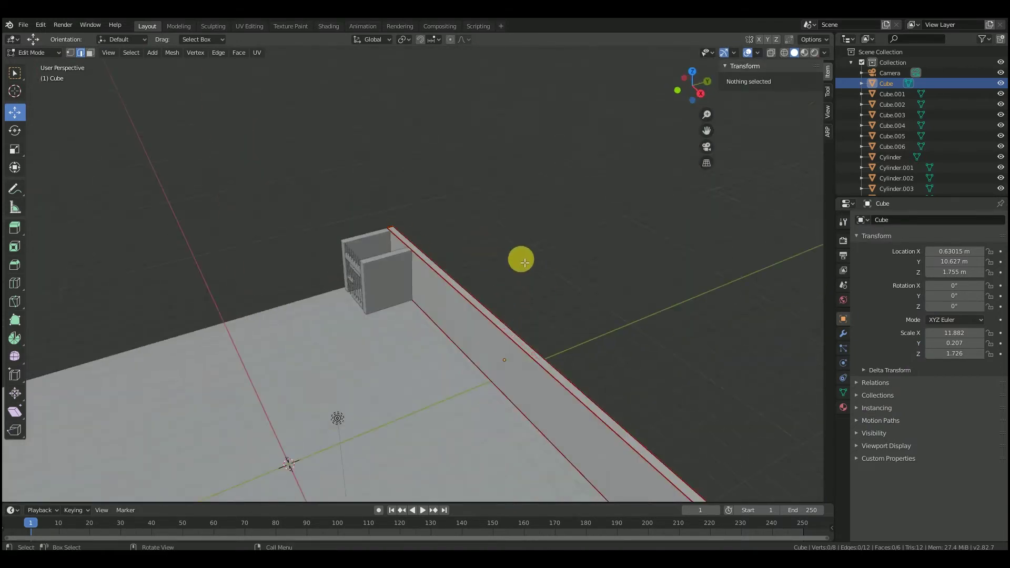
Step: Mark all edges of the wide crossbar above the gate as seams
{"action": "middle_click_drag", "start_coordinate": [337, 293], "coordinate": [394, 294]}
{"action": "scroll", "coordinate": [294, 315], "scroll_direction": "up", "scroll_amount": 6}
{"action": "left_click_drag", "start_coordinate": [709, 131], "coordinate": [878, 78]}
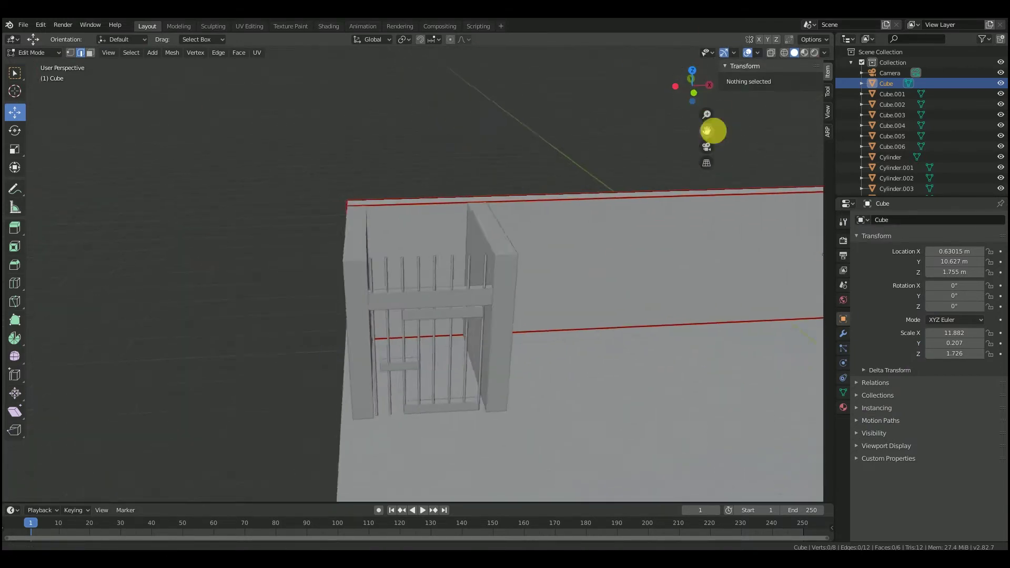
{"action": "scroll", "coordinate": [448, 321], "scroll_direction": "up", "scroll_amount": 5}
{"action": "key", "text": "Tab"}
{"action": "left_click", "coordinate": [438, 331]}
{"action": "key", "text": "Tab"}
{"action": "right_click", "coordinate": [436, 322]}
{"action": "left_click", "coordinate": [435, 323]}
{"action": "key", "text": "Tab"}
Step: Mark all edges of the gate's upper crossbar and of the lock block as seams
{"action": "left_click", "coordinate": [482, 370]}
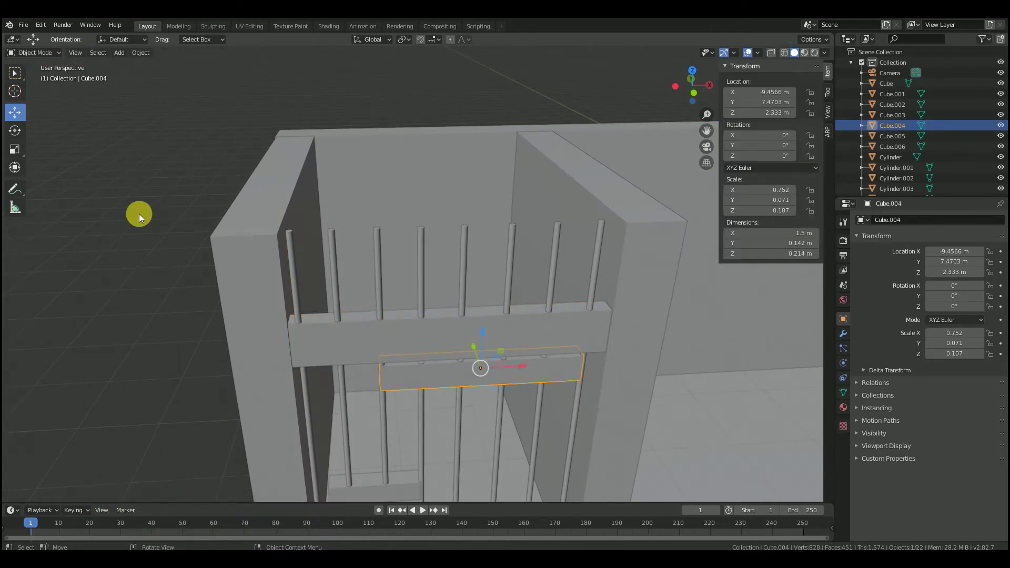
{"action": "key", "text": "Tab"}
{"action": "middle_click_drag", "start_coordinate": [517, 404], "coordinate": [514, 386]}
{"action": "key", "text": "Tab"}
{"action": "left_click", "coordinate": [404, 460]}
{"action": "key", "text": "Tab"}
{"action": "right_click", "coordinate": [382, 438]}
{"action": "left_click", "coordinate": [380, 437]}
Step: Mark all edges of the gate's bottom crossbar as seams, return to Object Mode and deselect everything
{"action": "scroll", "coordinate": [449, 483], "scroll_direction": "down", "scroll_amount": 3}
{"action": "key", "text": "Tab"}
{"action": "left_click", "coordinate": [445, 466]}
{"action": "key", "text": "Tab"}
{"action": "right_click", "coordinate": [403, 425]}
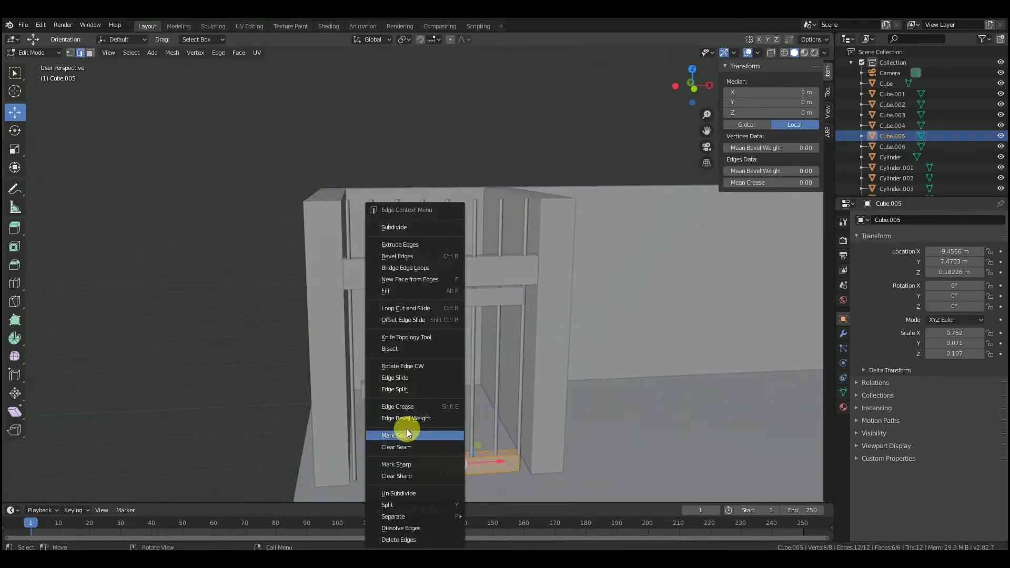
{"action": "scroll", "coordinate": [542, 306], "scroll_direction": "up", "scroll_amount": 2}
{"action": "key", "text": "Tab"}
{"action": "left_click", "coordinate": [233, 157]}
{"action": "scroll", "coordinate": [502, 211], "scroll_direction": "down", "scroll_amount": 1}
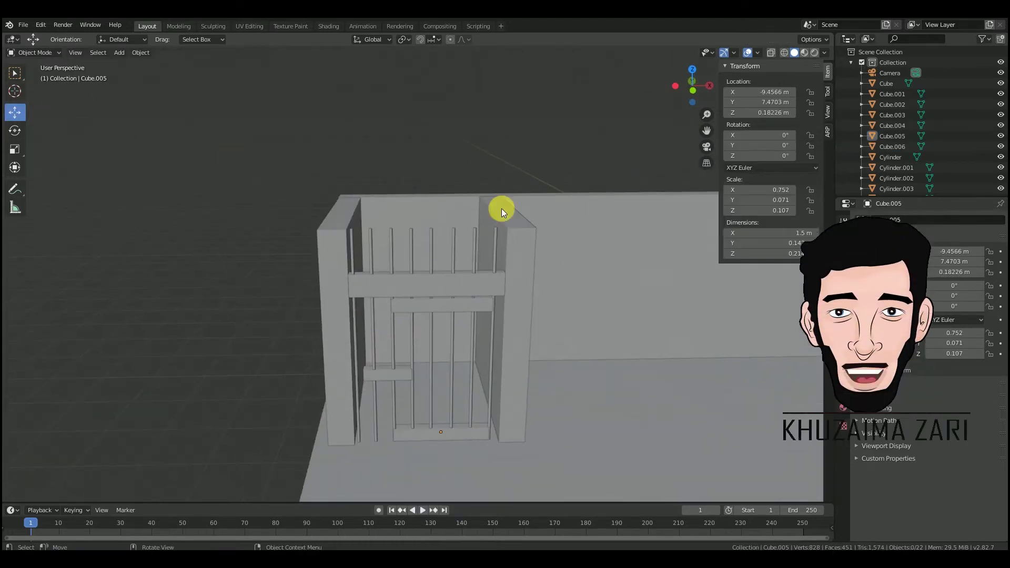
Step: Switch to the Shading workspace and give the long back wall a new material
{"action": "middle_click_drag", "start_coordinate": [288, 206], "coordinate": [417, 240]}
{"action": "left_click", "coordinate": [329, 26]}
{"action": "mouse_move", "coordinate": [354, 138]}
{"action": "middle_mouse_down"}
{"action": "mouse_move", "coordinate": [523, 105]}
{"action": "mouse_move", "coordinate": [300, 168]}
{"action": "middle_mouse_up"}
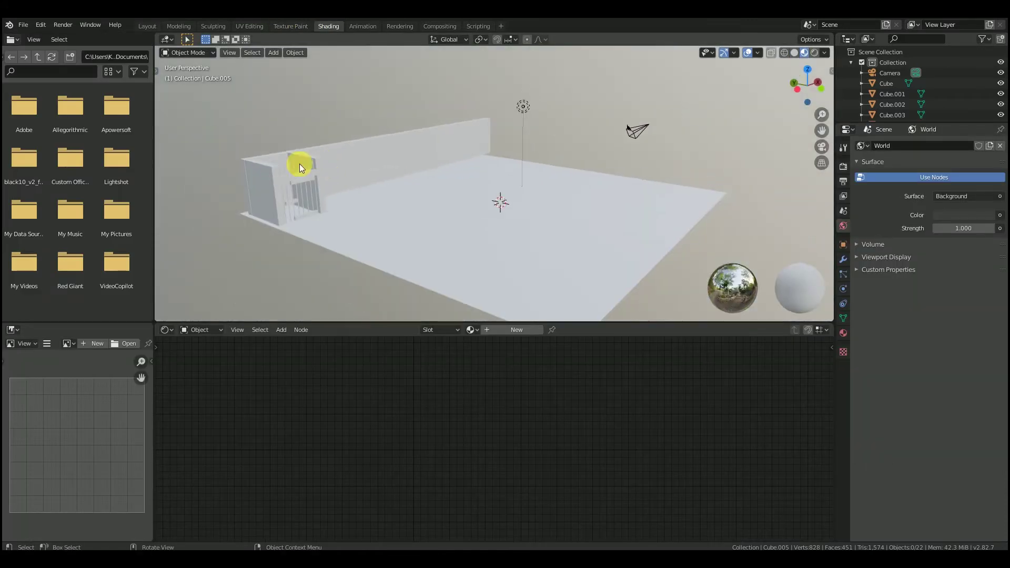
{"action": "left_click", "coordinate": [520, 330]}
Step: Look through the concrete, Metal Bar and bron mud texture folders of the Prison Tut project in File Explorer
{"action": "left_click", "coordinate": [259, 559]}
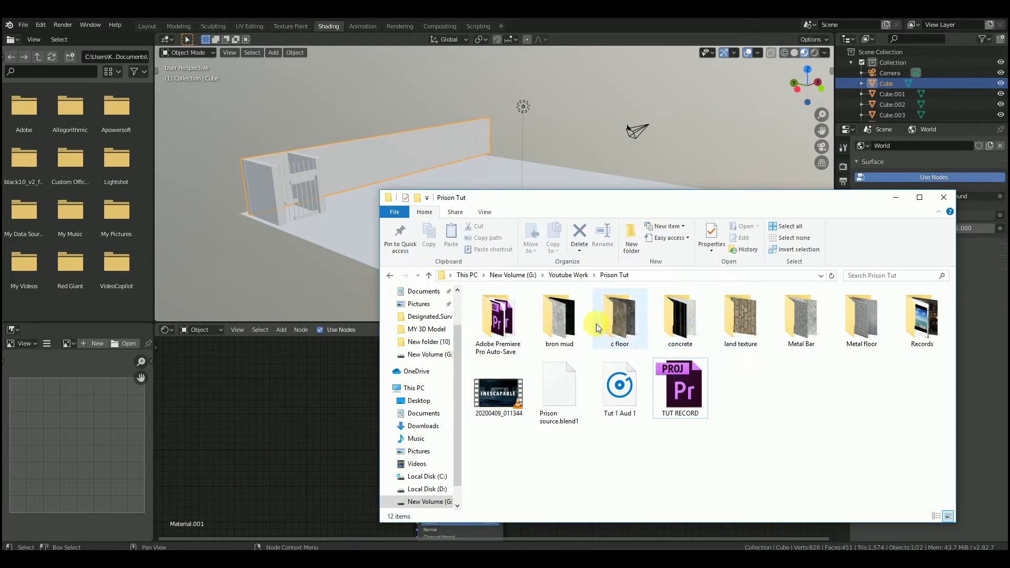
{"action": "double_click", "coordinate": [687, 331]}
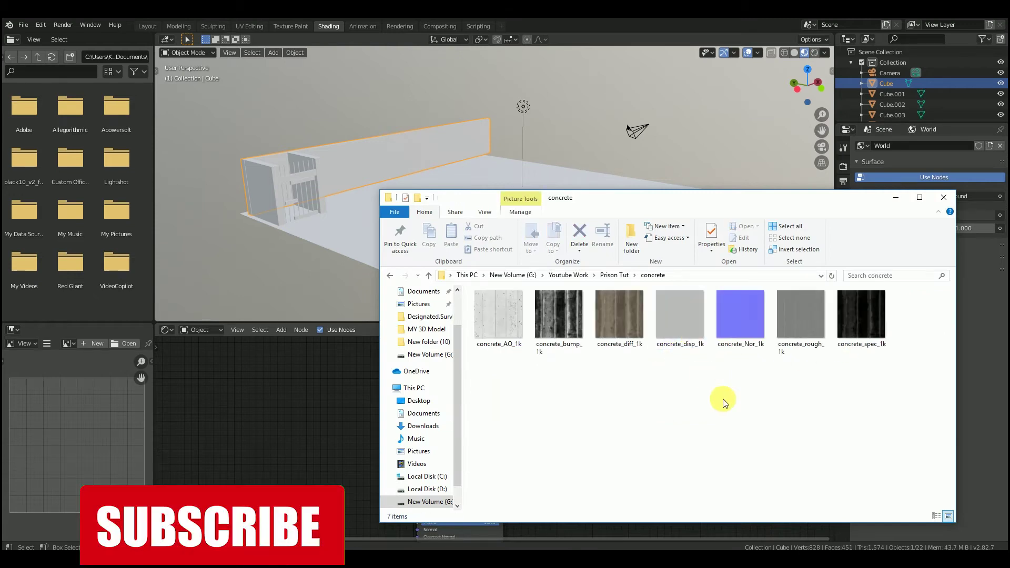
{"action": "left_click", "coordinate": [390, 275]}
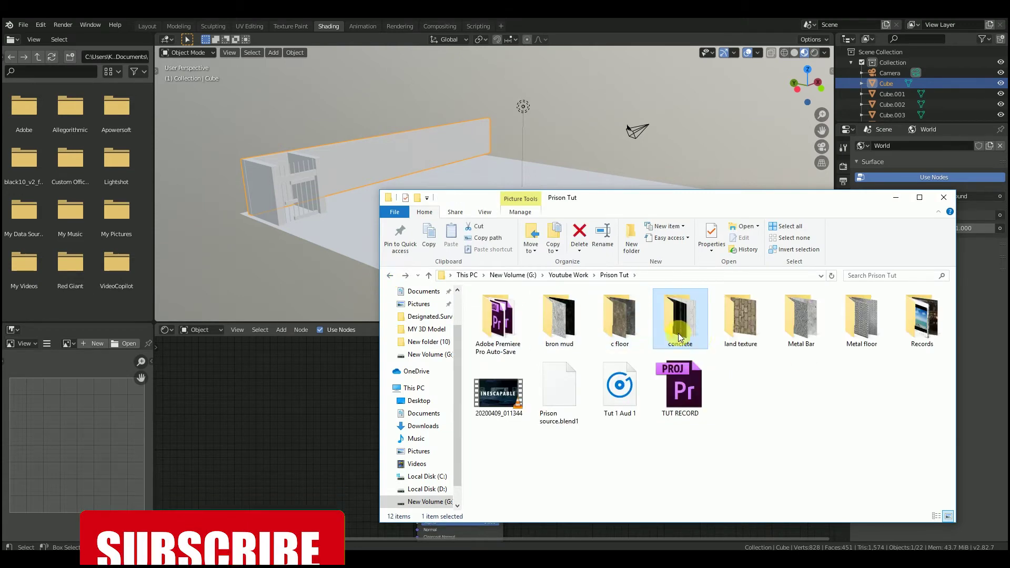
{"action": "double_click", "coordinate": [806, 326]}
{"action": "left_click", "coordinate": [392, 276]}
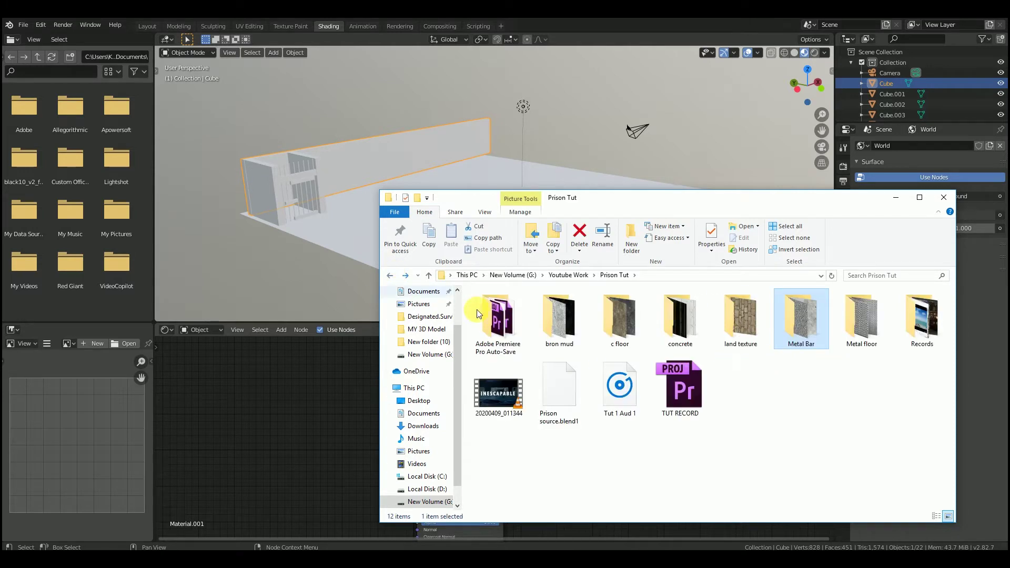
{"action": "double_click", "coordinate": [547, 327]}
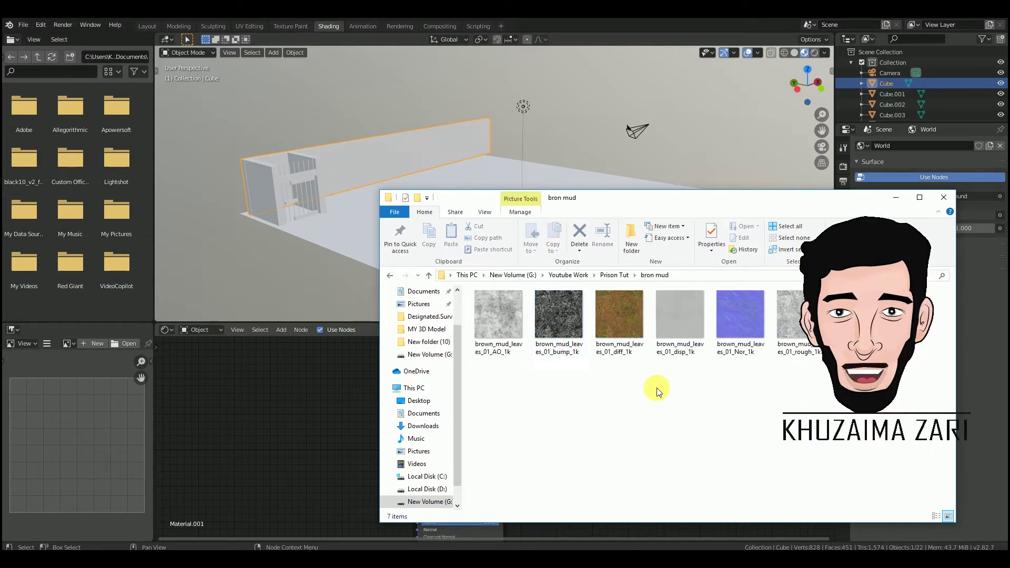
{"action": "left_click", "coordinate": [390, 275]}
{"action": "left_click", "coordinate": [390, 276]}
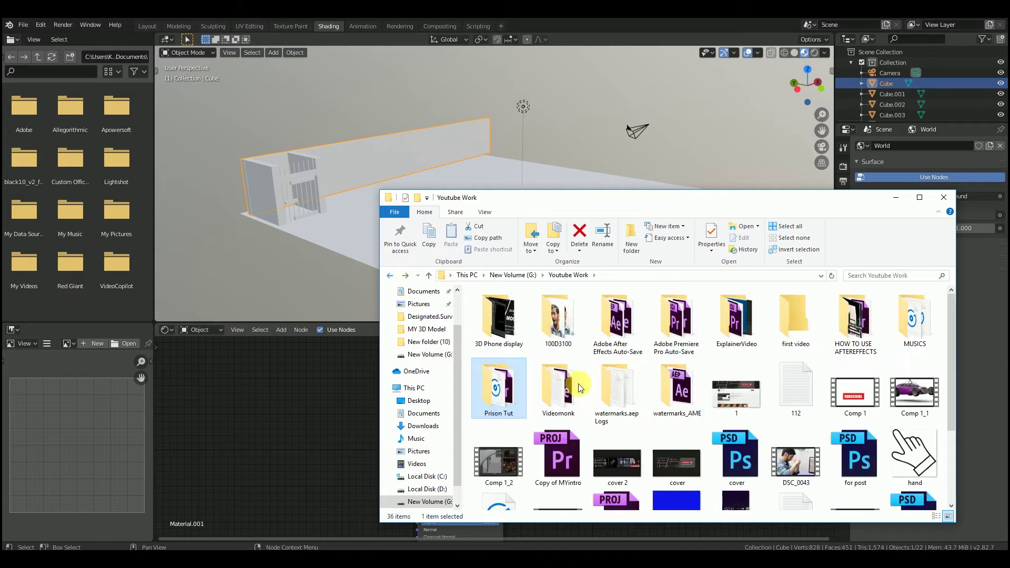
{"action": "double_click", "coordinate": [501, 399]}
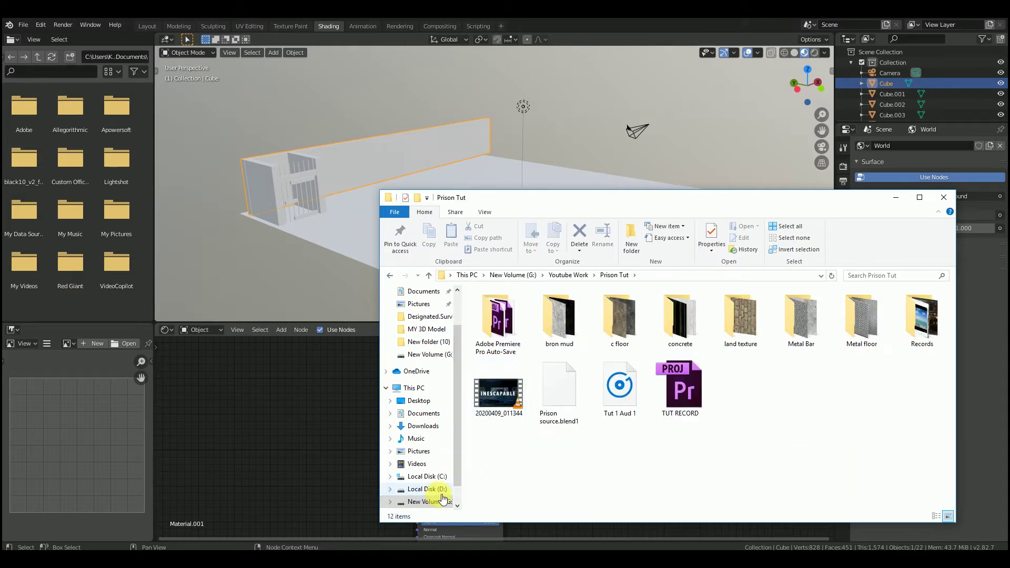
Step: Open the folder D:\E DATA\ANIMATION\3D Prison Model\2020 texture in a new File Explorer window
{"action": "right_click", "coordinate": [437, 490]}
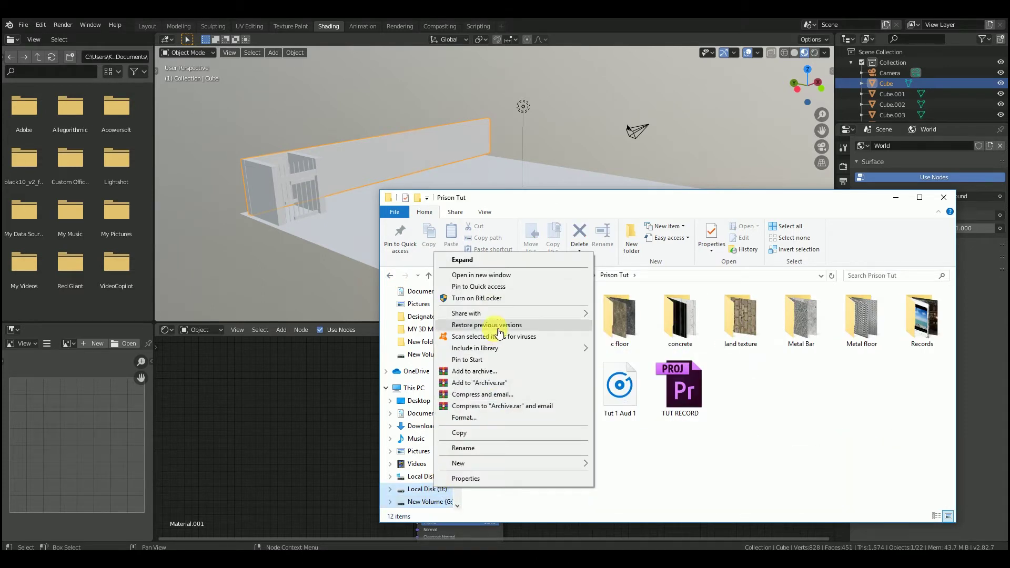
{"action": "left_click", "coordinate": [509, 275]}
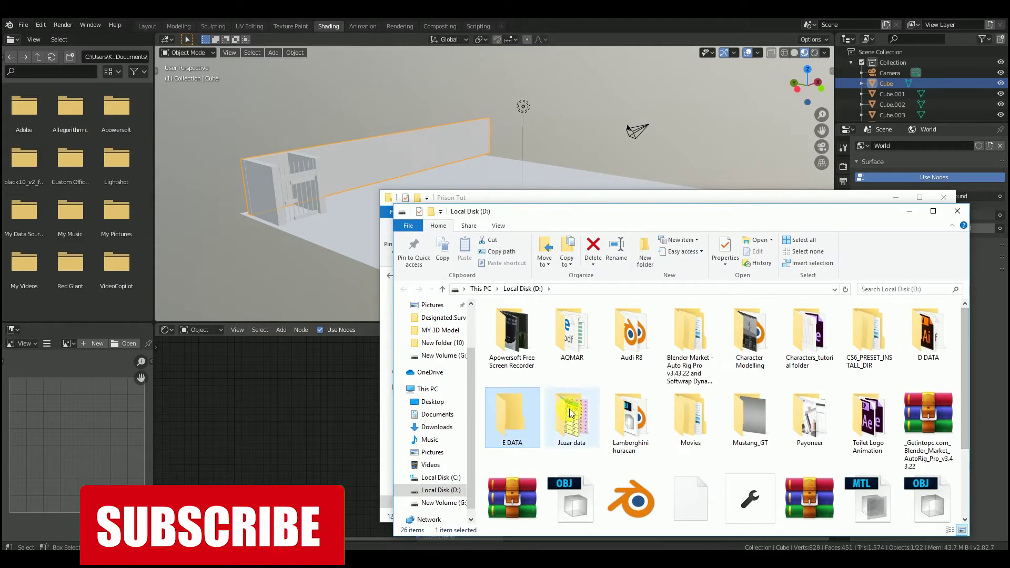
{"action": "double_click", "coordinate": [533, 413]}
{"action": "double_click", "coordinate": [536, 410]}
{"action": "double_click", "coordinate": [686, 332]}
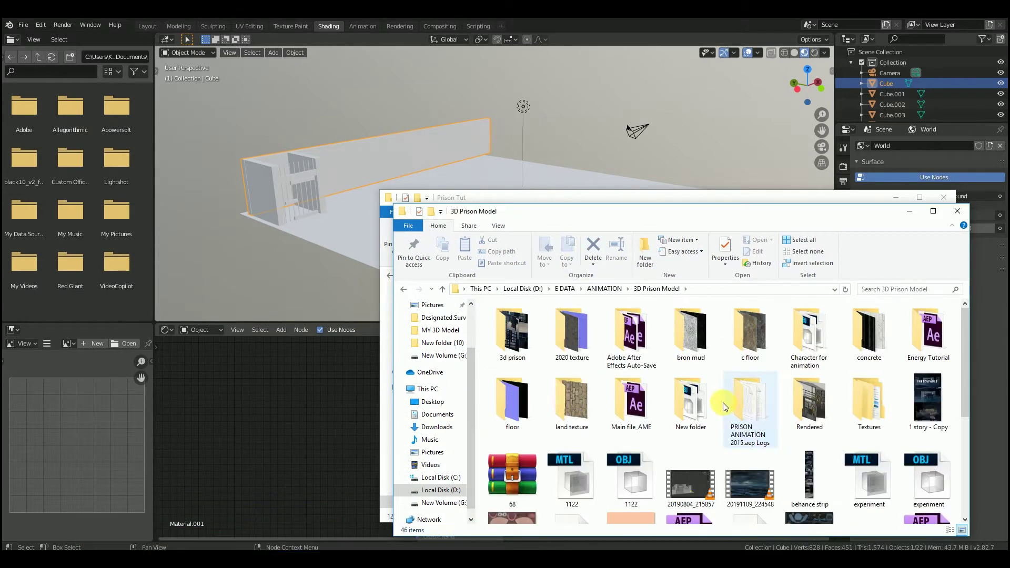
{"action": "double_click", "coordinate": [582, 346]}
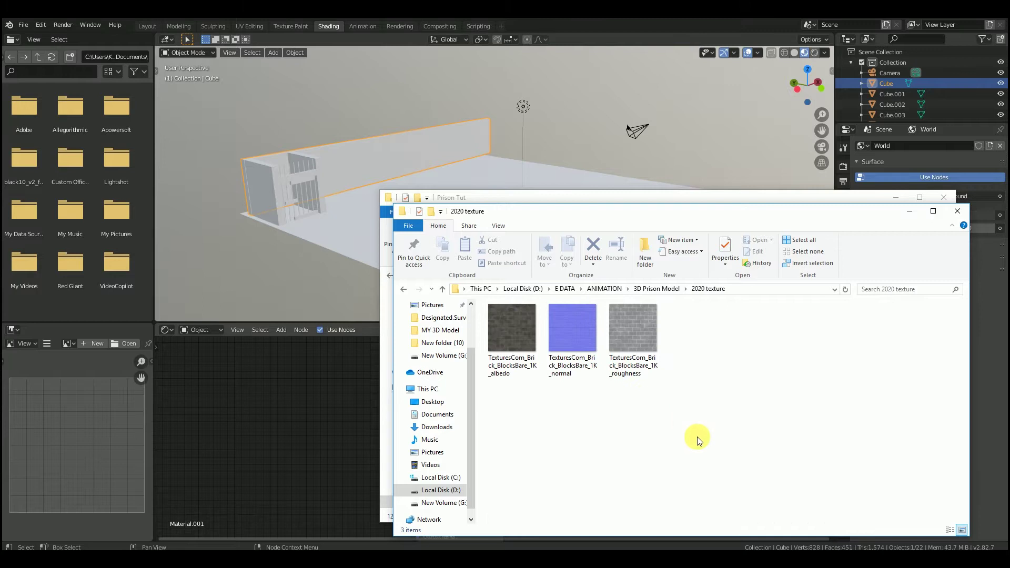
Step: Add the Brick_BlocksBare albedo image to the wall material's nodes and connect its Color to the Principled BSDF Base Color
{"action": "left_click_drag", "start_coordinate": [677, 417], "coordinate": [516, 352]}
{"action": "left_click", "coordinate": [710, 425]}
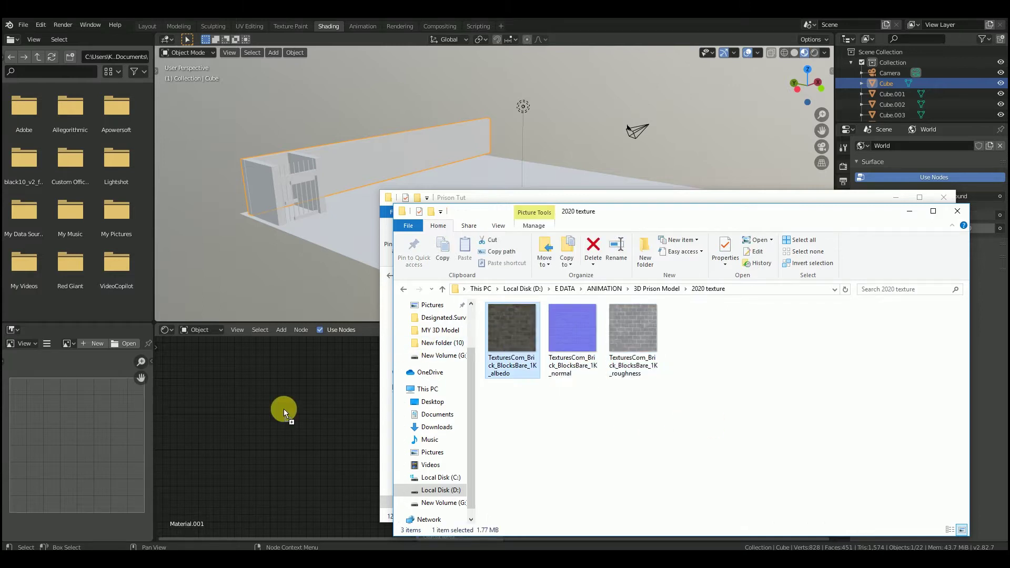
{"action": "left_click_drag", "start_coordinate": [283, 409], "coordinate": [266, 409]}
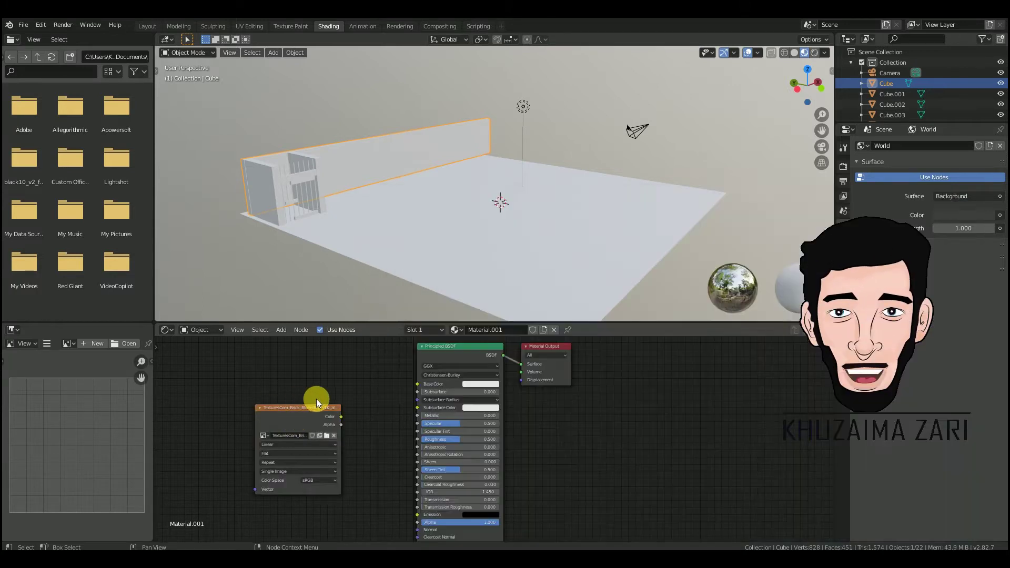
{"action": "left_click_drag", "start_coordinate": [420, 387], "coordinate": [419, 384]}
Step: Save the scene as untitled.blend in G:\Youtube Work\Prison Tut
{"action": "key", "text": "ctrl+shift+s"}
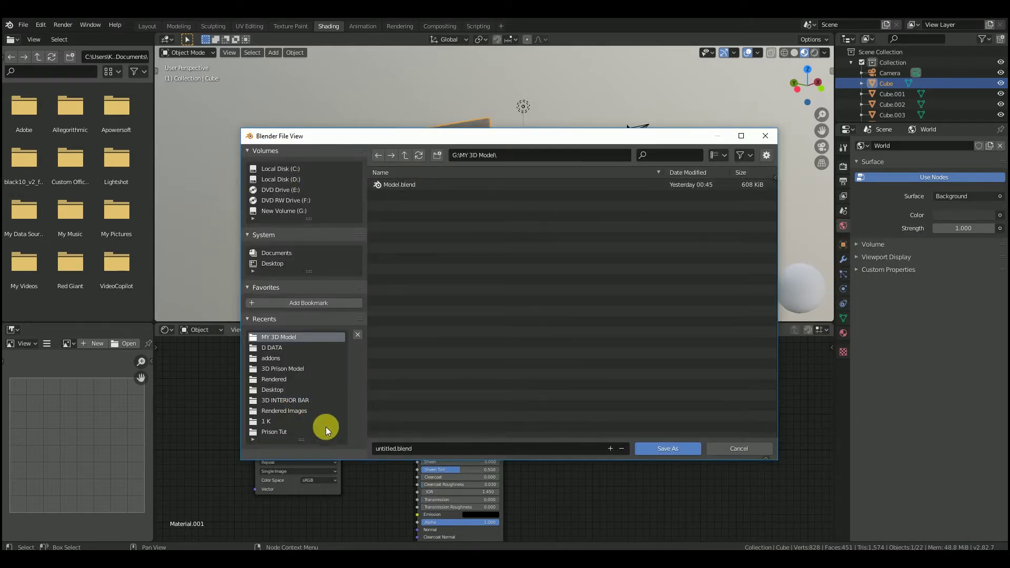
{"action": "left_click", "coordinate": [288, 210]}
{"action": "scroll", "coordinate": [405, 342], "scroll_direction": "down", "scroll_amount": 5}
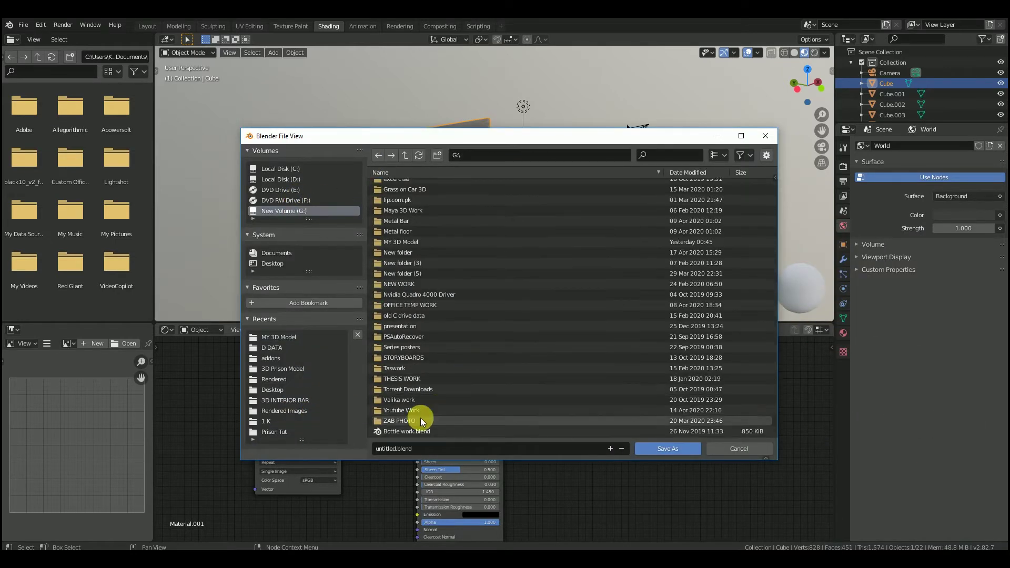
{"action": "double_click", "coordinate": [418, 417]}
{"action": "double_click", "coordinate": [404, 270]}
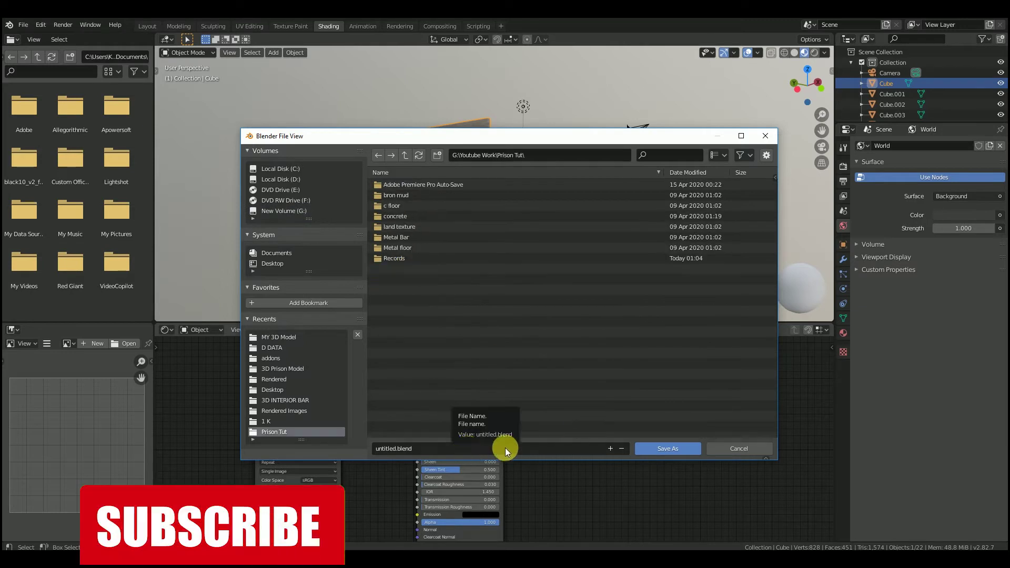
{"action": "left_click", "coordinate": [668, 448]}
Step: Add the Brick_BlocksBare normal image from the 2020 texture folder to the wall material's nodes
{"action": "mouse_move", "coordinate": [271, 561]}
{"action": "left_click", "coordinate": [322, 518]}
{"action": "left_click_drag", "start_coordinate": [572, 327], "coordinate": [659, 393]}
{"action": "left_click", "coordinate": [345, 375]}
{"action": "scroll", "coordinate": [617, 447], "scroll_direction": "down", "scroll_amount": 2}
{"action": "scroll", "coordinate": [497, 471], "scroll_direction": "up", "scroll_amount": 3}
Step: Add a Normal Map node below the albedo image and connect it to the Principled BSDF Normal input
{"action": "middle_click_drag", "start_coordinate": [501, 471], "coordinate": [525, 408]}
{"action": "left_click", "coordinate": [285, 331]}
{"action": "left_click", "coordinate": [383, 456]}
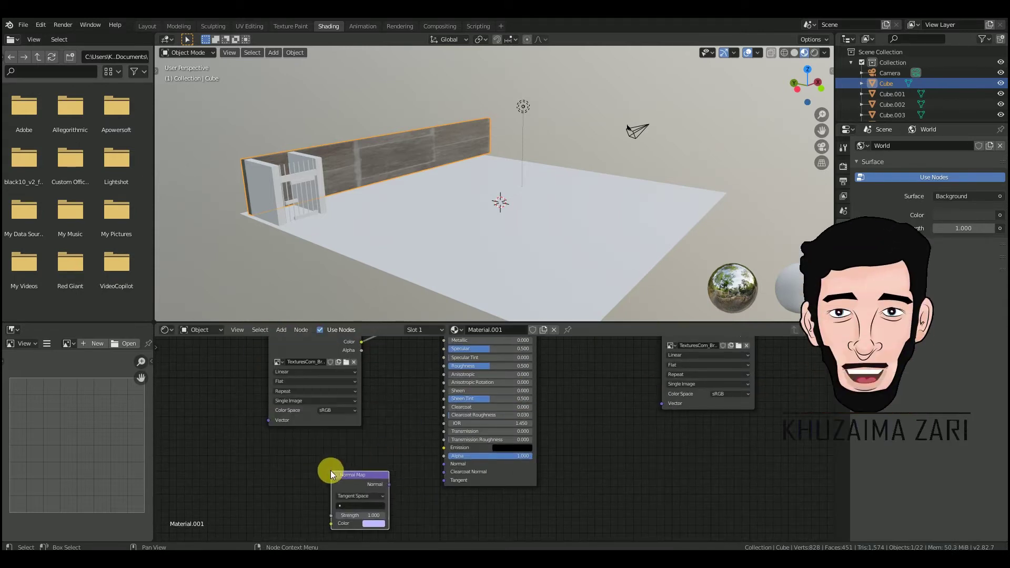
{"action": "left_click_drag", "start_coordinate": [438, 466], "coordinate": [444, 464]}
{"action": "scroll", "coordinate": [668, 402], "scroll_direction": "down", "scroll_amount": 1}
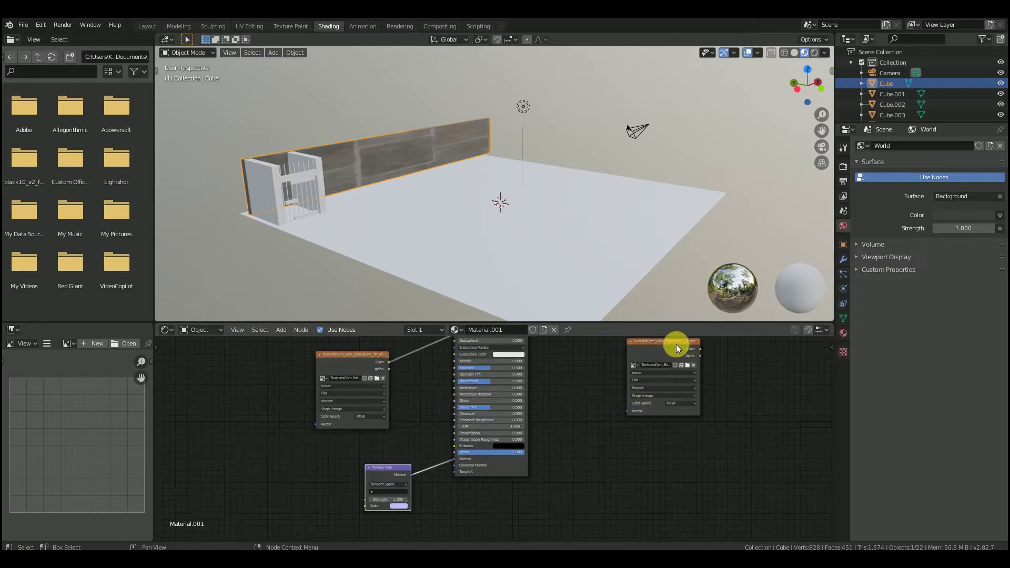
Step: Connect the normal image's Color to the Normal Map node, and add the brick roughness image connected to the Principled BSDF Roughness
{"action": "mouse_move", "coordinate": [676, 345]}
{"action": "left_mouse_down"}
{"action": "mouse_move", "coordinate": [241, 467]}
{"action": "mouse_move", "coordinate": [311, 449]}
{"action": "mouse_move", "coordinate": [365, 505]}
{"action": "left_mouse_up"}
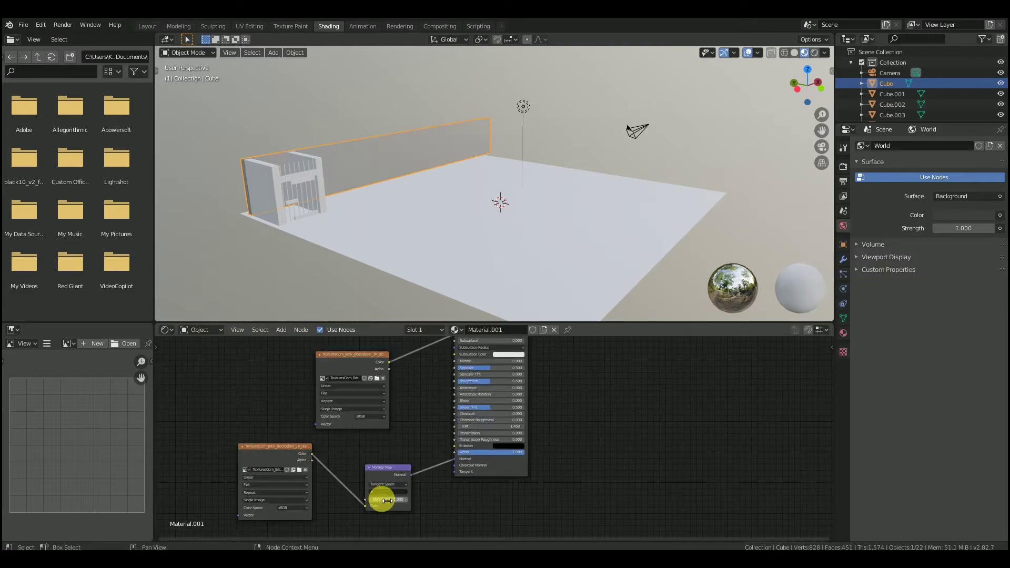
{"action": "left_click", "coordinate": [332, 514]}
{"action": "left_click", "coordinate": [631, 338]}
{"action": "left_click_drag", "start_coordinate": [232, 380], "coordinate": [617, 386]}
{"action": "left_click_drag", "start_coordinate": [680, 393], "coordinate": [456, 381]}
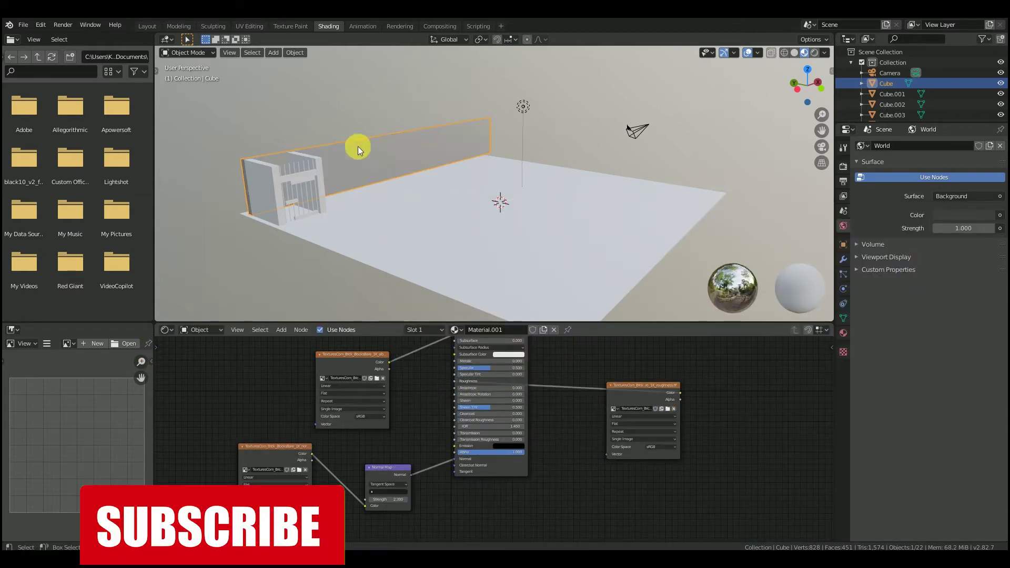
Step: Unwrap all faces of the long back wall for UV editing and display the model in material preview
{"action": "left_click", "coordinate": [249, 26]}
{"action": "middle_click_drag", "start_coordinate": [768, 252], "coordinate": [745, 284]}
{"action": "key", "text": "Tab"}
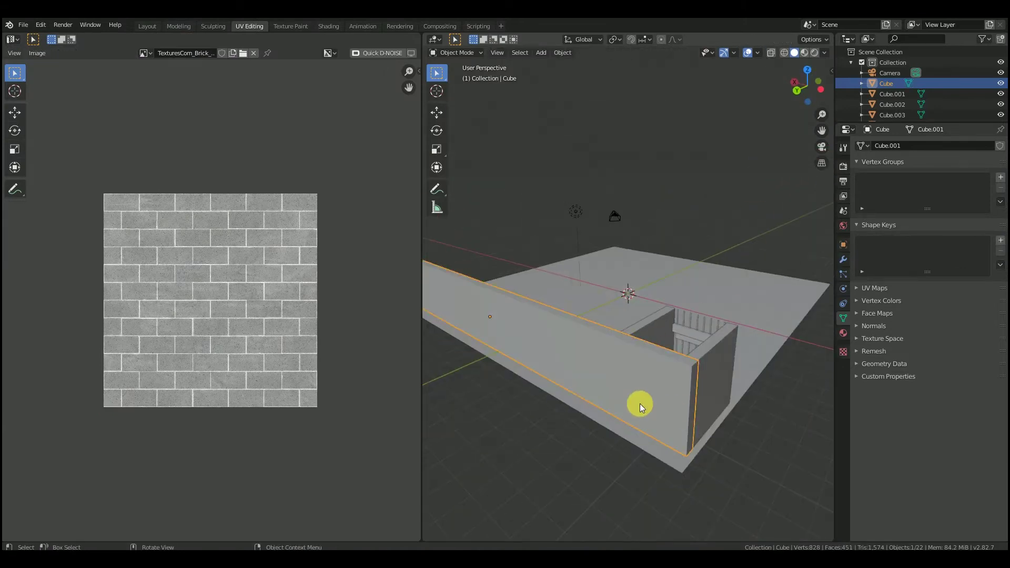
{"action": "key", "text": "a"}
{"action": "key", "text": "alt+a"}
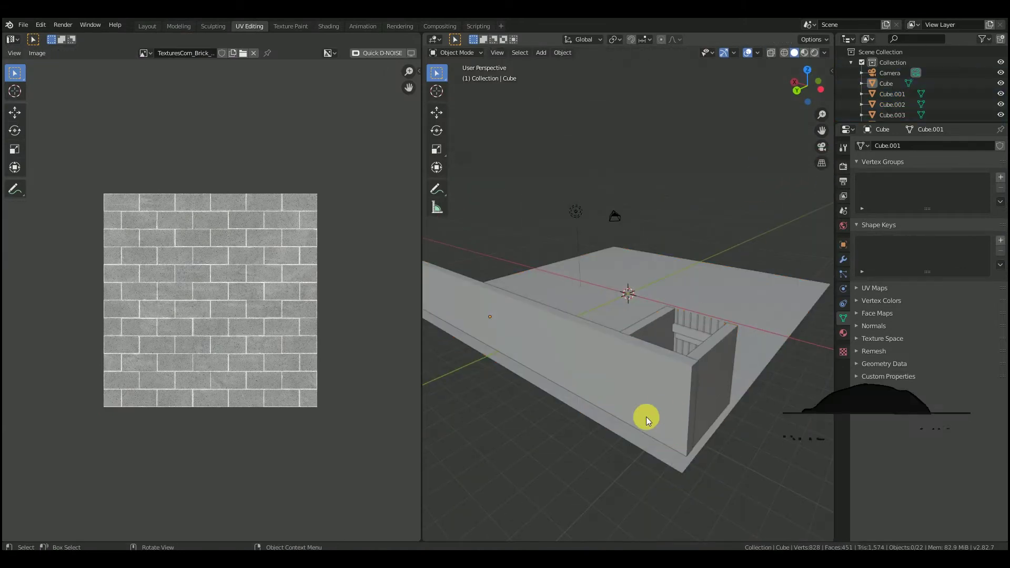
{"action": "key", "text": "Tab"}
{"action": "key", "text": "a"}
{"action": "right_click", "coordinate": [506, 349]}
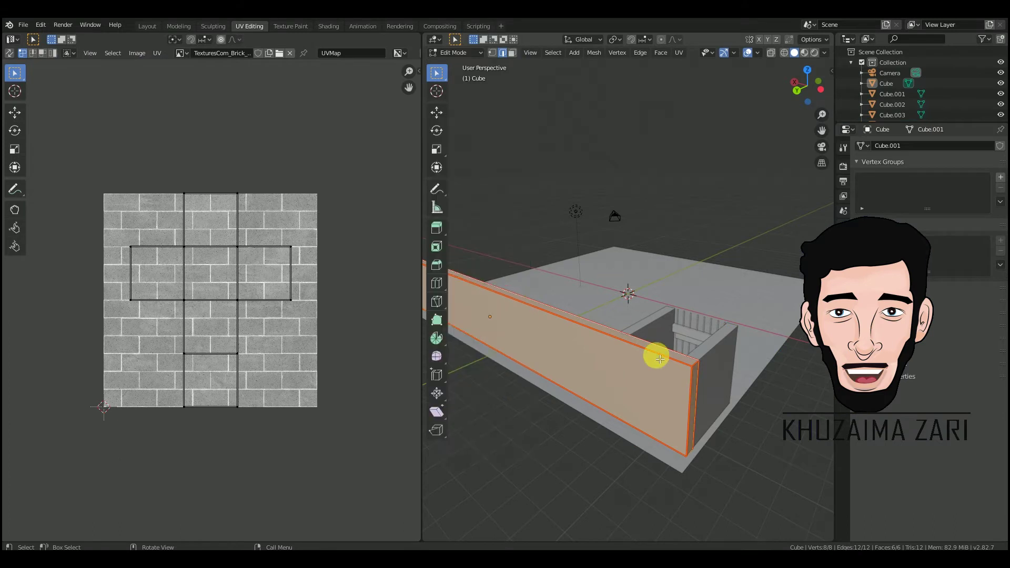
{"action": "key", "text": "u"}
{"action": "left_click", "coordinate": [606, 357]}
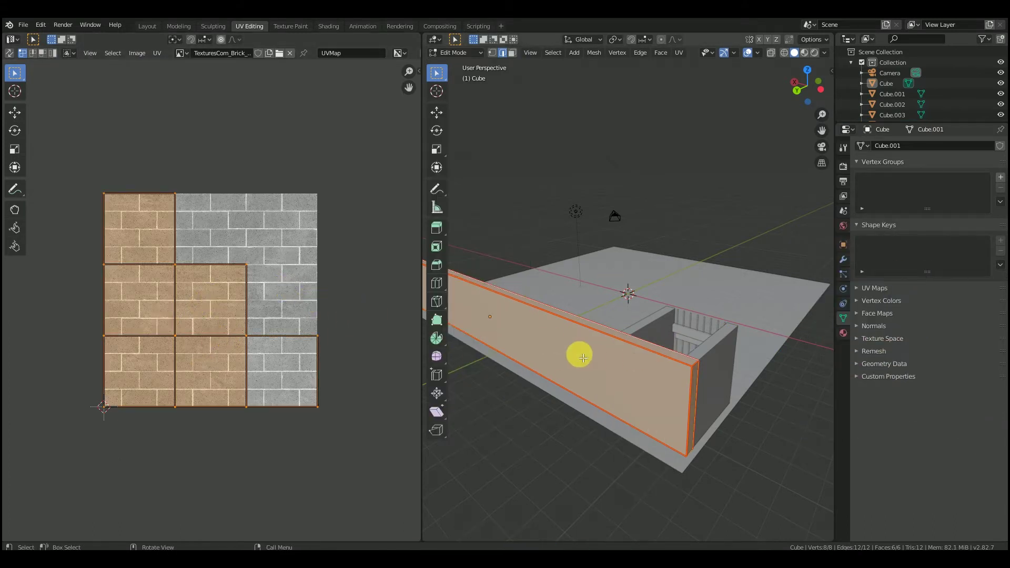
{"action": "left_click", "coordinate": [579, 413]}
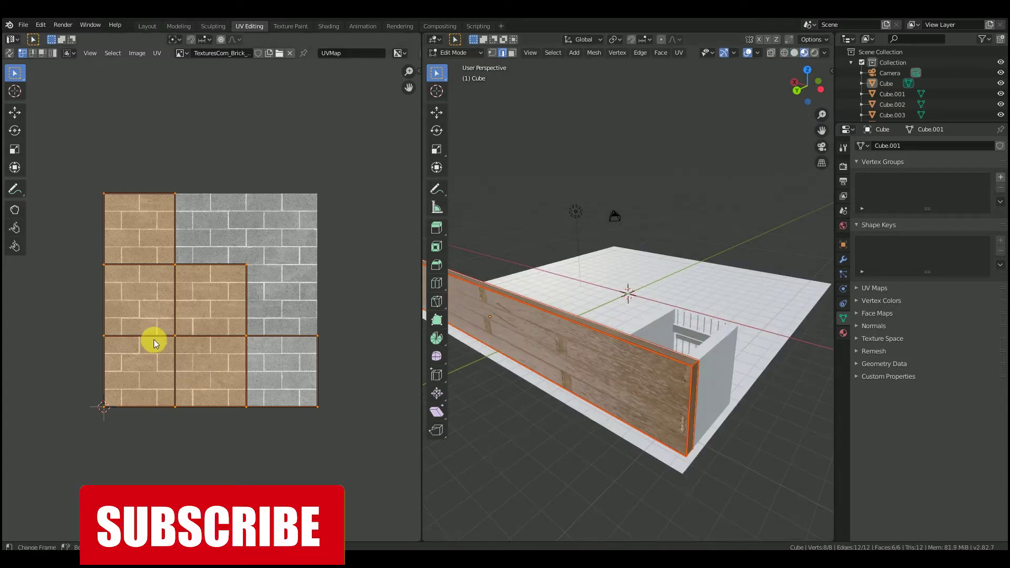
Step: Scale the back wall's UVs up uniformly until they extend well beyond the brick image
{"action": "key", "text": "s"}
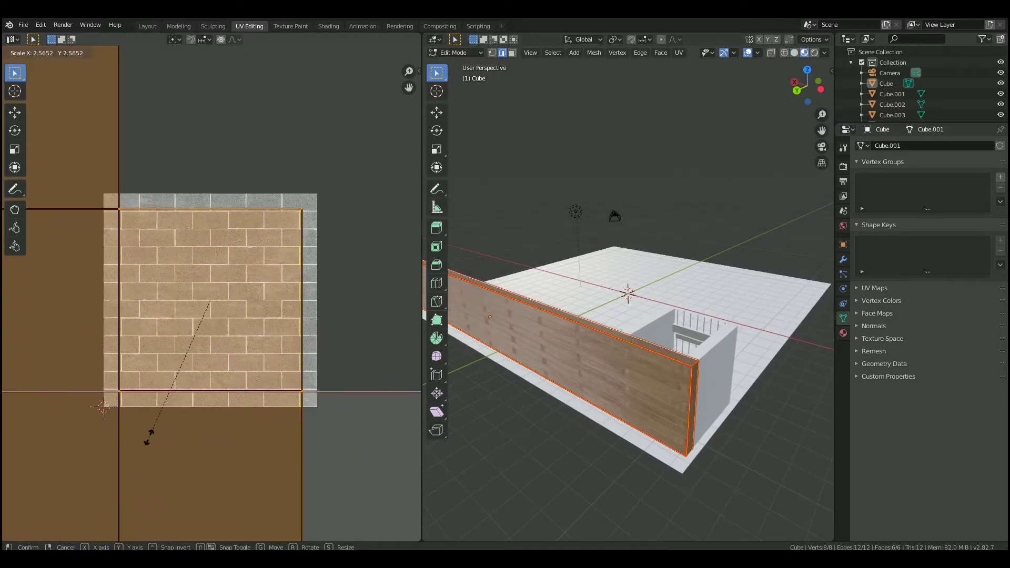
{"action": "left_click", "coordinate": [163, 421]}
{"action": "scroll", "coordinate": [164, 421], "scroll_direction": "down", "scroll_amount": 4}
{"action": "scroll", "coordinate": [163, 421], "scroll_direction": "down", "scroll_amount": 1}
{"action": "key", "text": "s"}
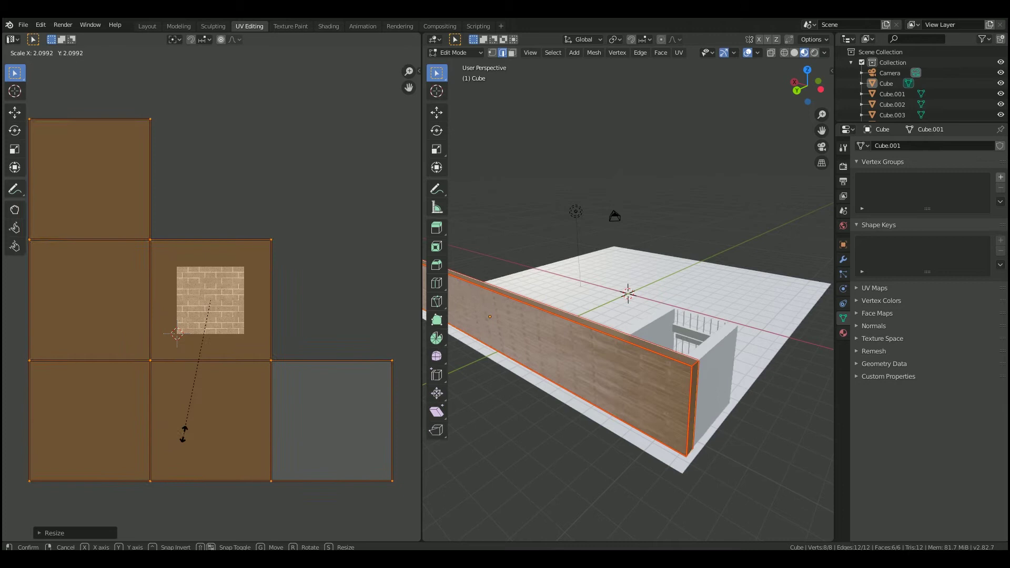
{"action": "middle_click_drag", "start_coordinate": [639, 373], "coordinate": [663, 342]}
{"action": "scroll", "coordinate": [661, 329], "scroll_direction": "up", "scroll_amount": 4}
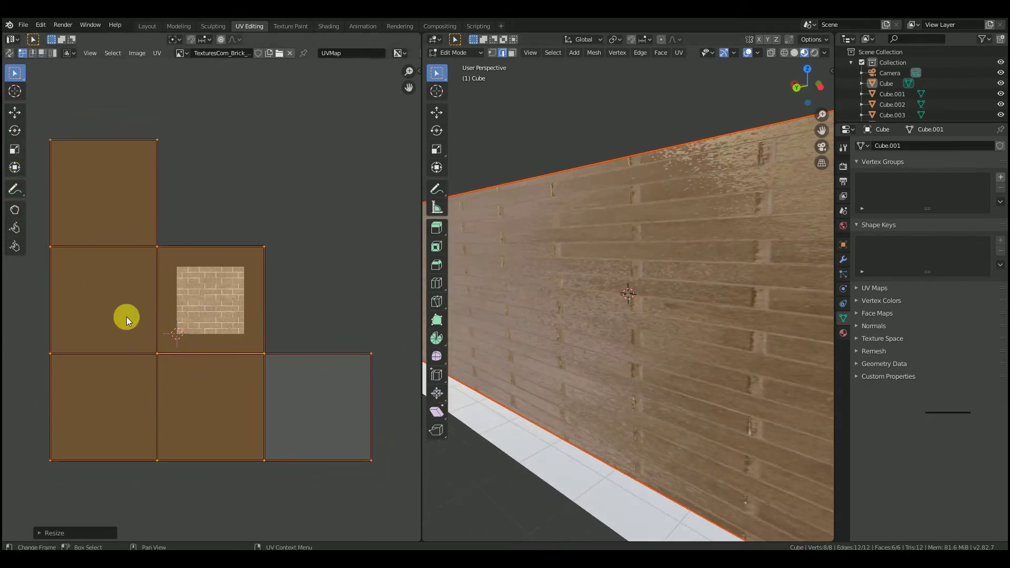
Step: Stretch the back wall's UVs horizontally and shrink them vertically to about half so the bricks look proportionate
{"action": "left_click", "coordinate": [15, 131]}
{"action": "key", "text": "s"}
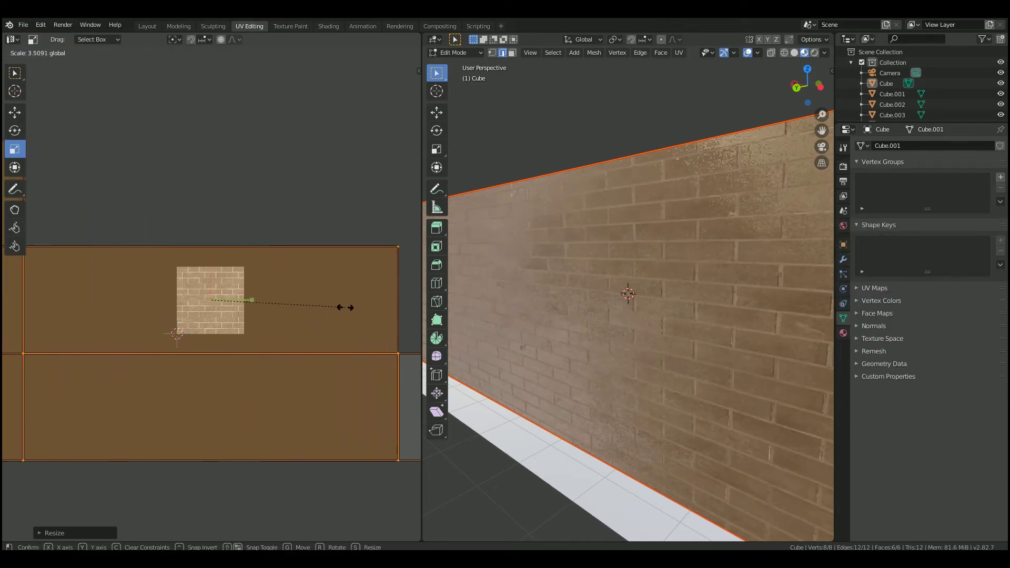
{"action": "left_click", "coordinate": [264, 274]}
{"action": "key", "text": "a"}
{"action": "left_click_drag", "start_coordinate": [211, 259], "coordinate": [208, 280]}
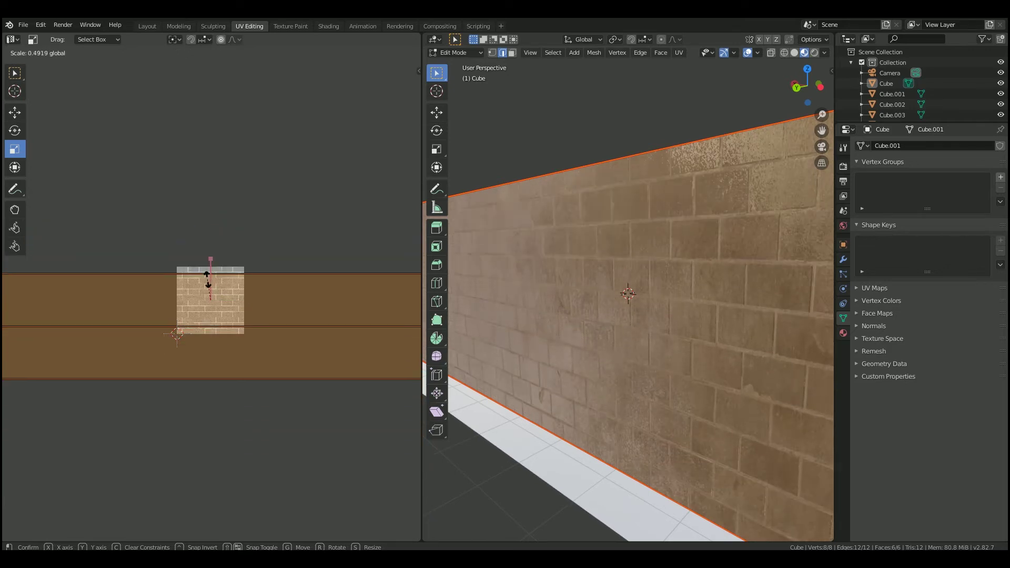
{"action": "left_click", "coordinate": [275, 189]}
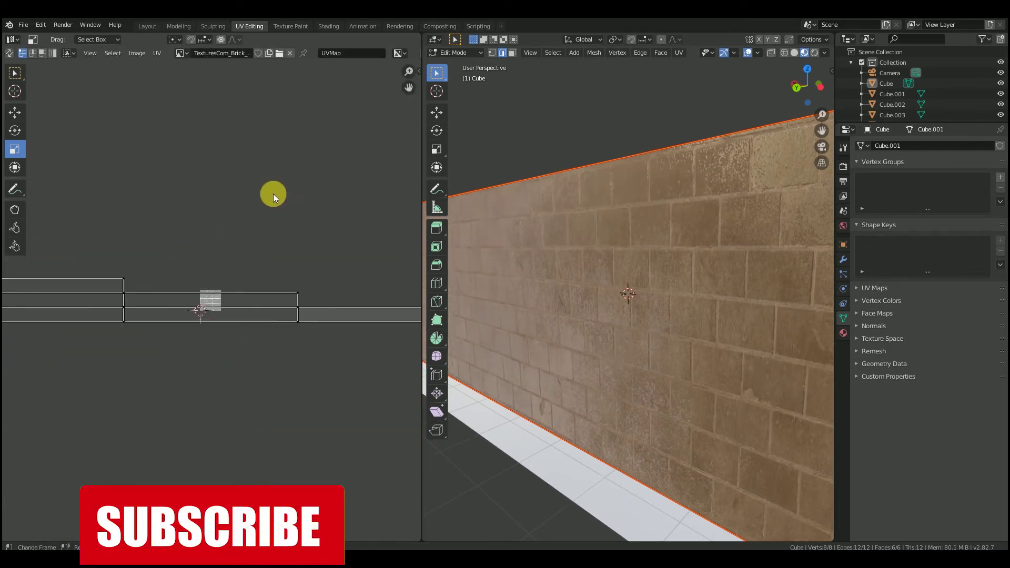
Step: Check the brick tiling on the back wall in the Shading workspace and save the scene
{"action": "scroll", "coordinate": [591, 244], "scroll_direction": "down", "scroll_amount": 5}
{"action": "middle_click_drag", "start_coordinate": [591, 244], "coordinate": [563, 253]}
{"action": "scroll", "coordinate": [554, 294], "scroll_direction": "up", "scroll_amount": 3}
{"action": "middle_click_drag", "start_coordinate": [554, 294], "coordinate": [559, 350]}
{"action": "left_click", "coordinate": [706, 293]}
{"action": "scroll", "coordinate": [555, 231], "scroll_direction": "down", "scroll_amount": 5}
{"action": "scroll", "coordinate": [552, 358], "scroll_direction": "up", "scroll_amount": 5}
{"action": "left_click", "coordinate": [328, 26]}
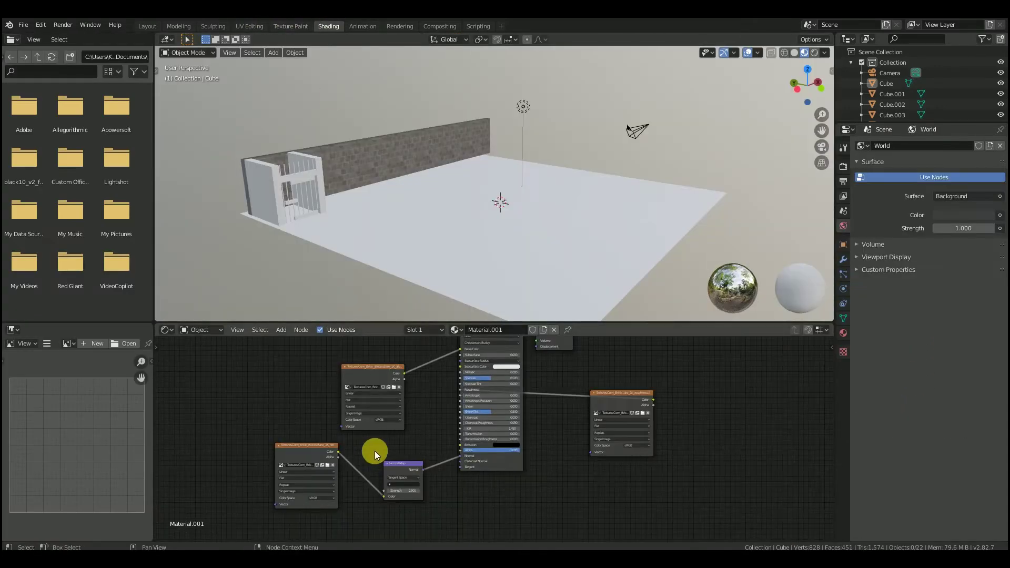
{"action": "middle_click_drag", "start_coordinate": [271, 226], "coordinate": [368, 245]}
{"action": "scroll", "coordinate": [352, 224], "scroll_direction": "up", "scroll_amount": 3}
{"action": "key", "text": "ctrl+s"}
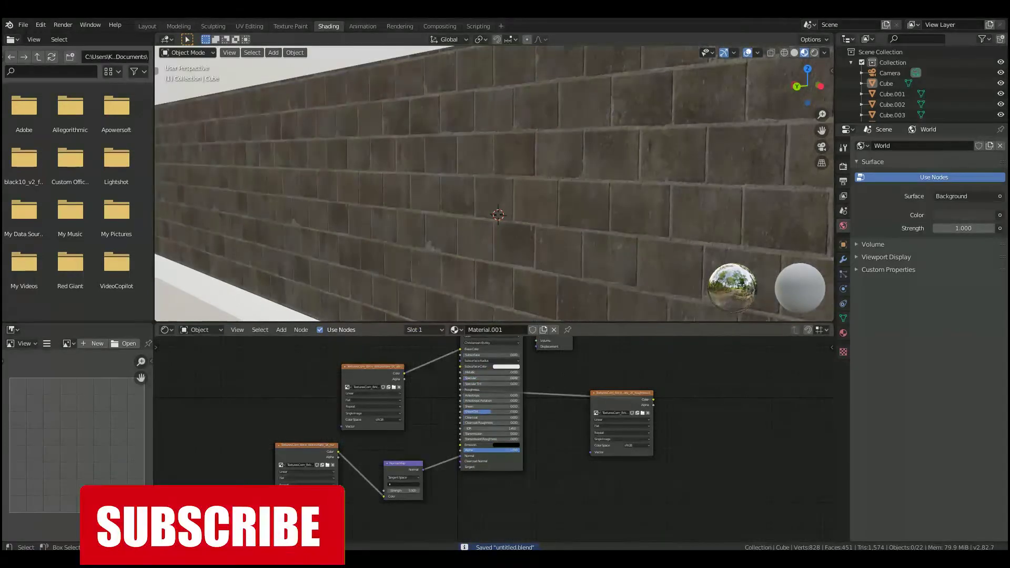
Step: Copy the back wall's brick material nodes into a new material on the cell's outer side wall
{"action": "scroll", "coordinate": [434, 191], "scroll_direction": "down", "scroll_amount": 5}
{"action": "scroll", "coordinate": [394, 204], "scroll_direction": "up", "scroll_amount": 3}
{"action": "mouse_move", "coordinate": [435, 190]}
{"action": "middle_mouse_down"}
{"action": "mouse_move", "coordinate": [393, 204]}
{"action": "mouse_move", "coordinate": [417, 192]}
{"action": "mouse_move", "coordinate": [542, 200]}
{"action": "mouse_move", "coordinate": [536, 189]}
{"action": "mouse_move", "coordinate": [559, 201]}
{"action": "mouse_move", "coordinate": [437, 186]}
{"action": "mouse_move", "coordinate": [422, 197]}
{"action": "middle_mouse_up"}
{"action": "scroll", "coordinate": [641, 404], "scroll_direction": "down", "scroll_amount": 3}
{"action": "left_click", "coordinate": [363, 244]}
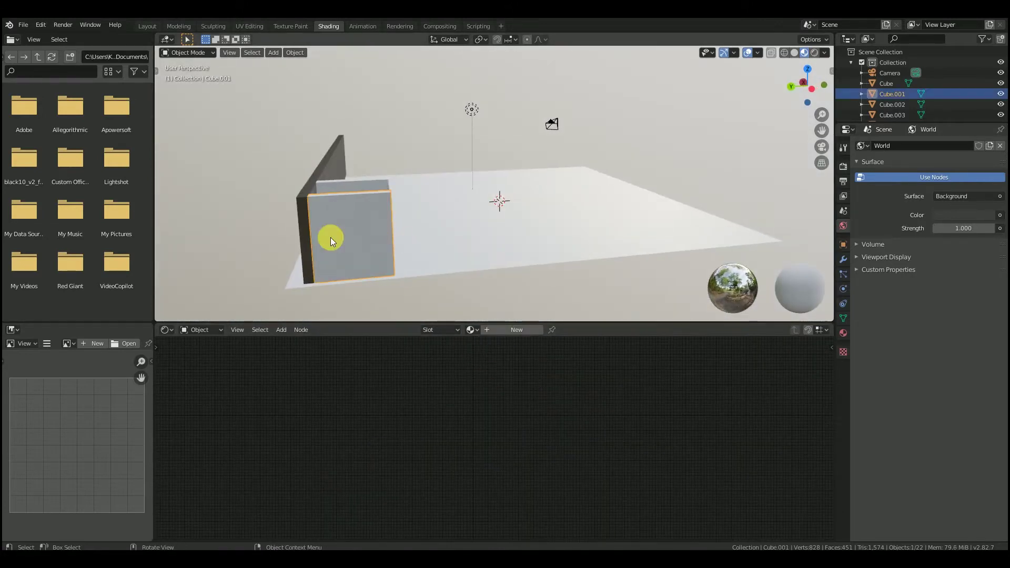
{"action": "left_click", "coordinate": [307, 241]}
{"action": "left_click_drag", "start_coordinate": [614, 354], "coordinate": [345, 505]}
{"action": "left_click", "coordinate": [367, 248]}
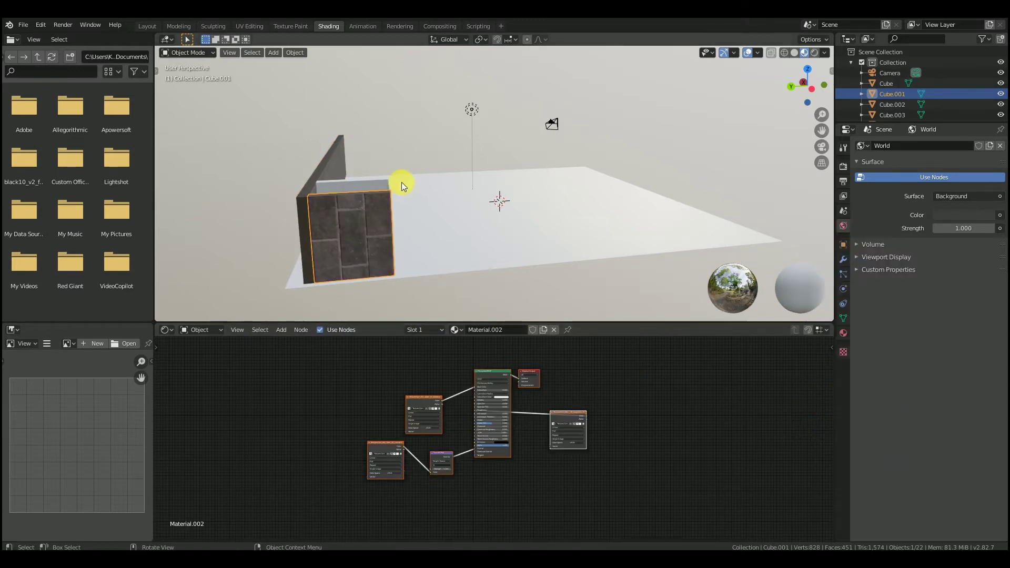
Step: Unwrap all faces of the cell's outer side wall for UV editing
{"action": "left_click", "coordinate": [249, 26]}
{"action": "scroll", "coordinate": [711, 305], "scroll_direction": "down", "scroll_amount": 5}
{"action": "middle_click_drag", "start_coordinate": [712, 293], "coordinate": [631, 316]}
{"action": "left_click", "coordinate": [579, 299]}
{"action": "key", "text": "u"}
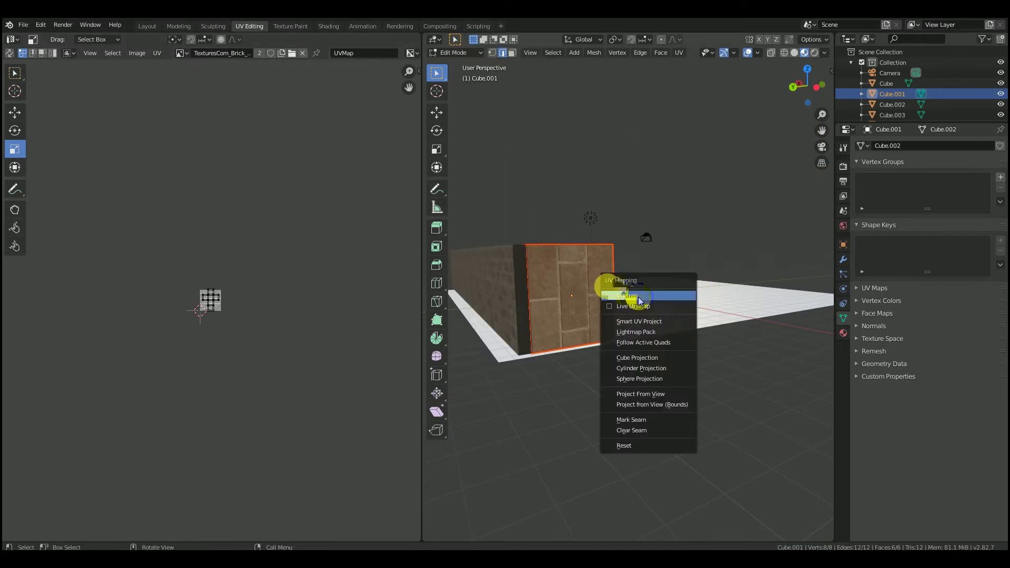
{"action": "left_click", "coordinate": [613, 288]}
Step: Rotate the side wall's UVs a quarter turn and scale them up so the brick rows run horizontally and smaller
{"action": "scroll", "coordinate": [260, 333], "scroll_direction": "up", "scroll_amount": 7}
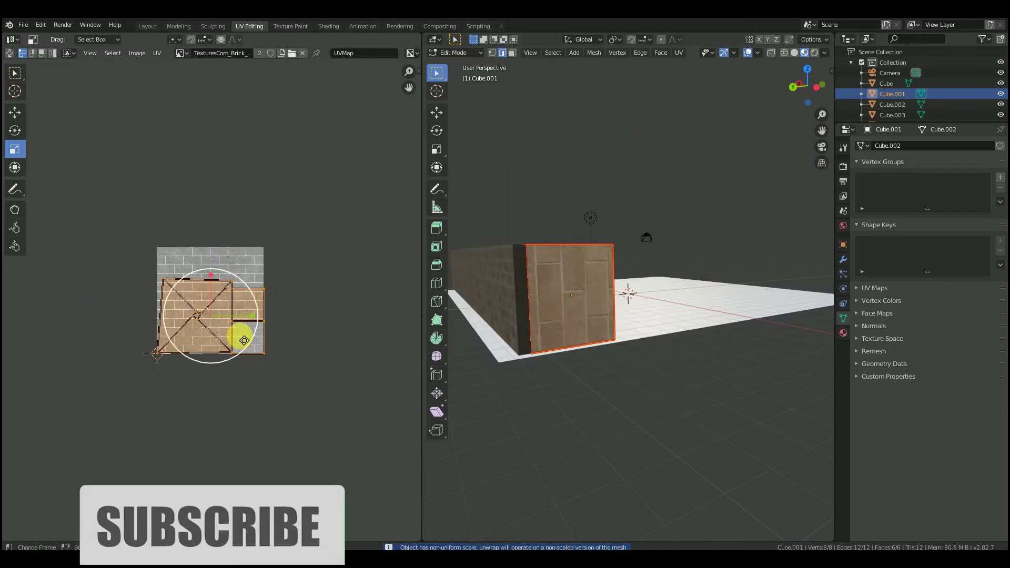
{"action": "mouse_move", "coordinate": [247, 347]}
{"action": "left_mouse_down"}
{"action": "mouse_move", "coordinate": [275, 368]}
{"action": "mouse_move", "coordinate": [273, 311]}
{"action": "mouse_move", "coordinate": [258, 282]}
{"action": "mouse_move", "coordinate": [245, 367]}
{"action": "left_mouse_up"}
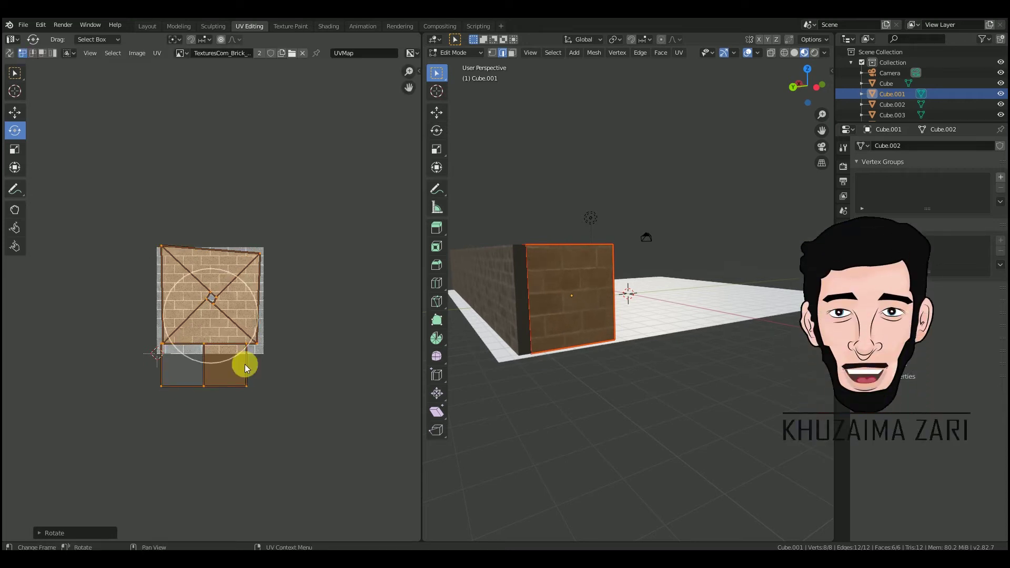
{"action": "left_click", "coordinate": [15, 150]}
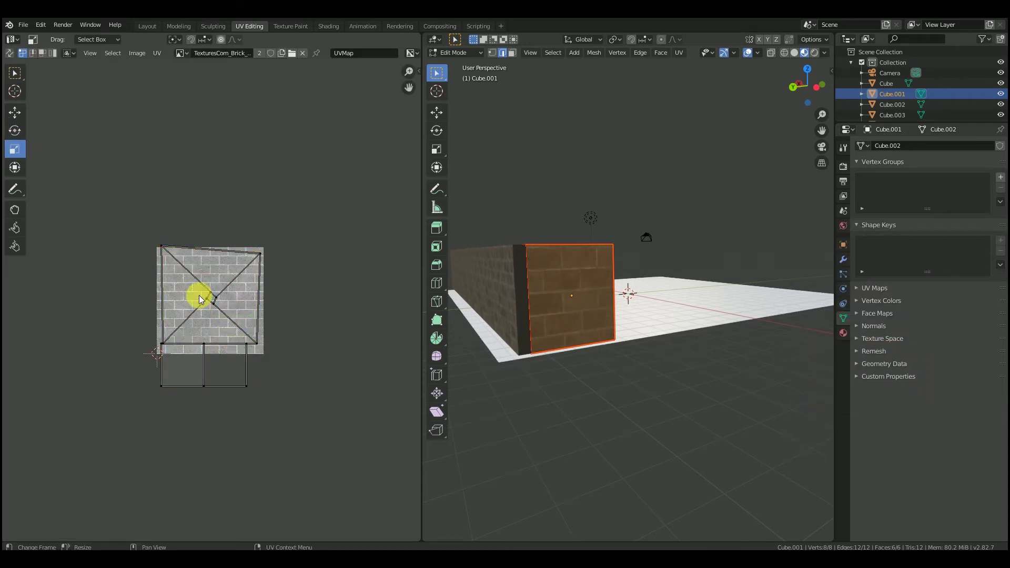
{"action": "left_click_drag", "start_coordinate": [196, 294], "coordinate": [197, 269]}
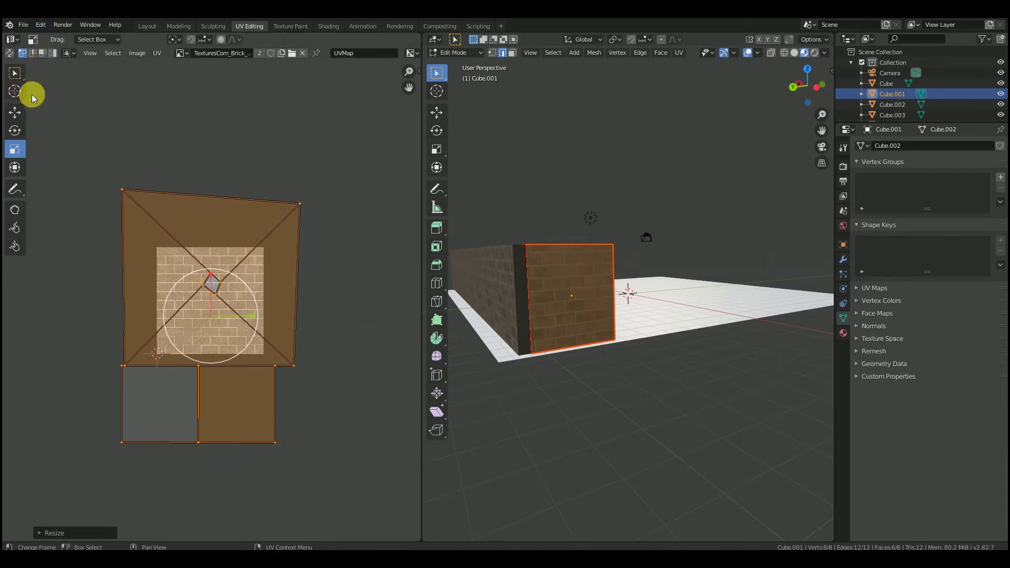
{"action": "left_click", "coordinate": [90, 102]}
{"action": "scroll", "coordinate": [332, 189], "scroll_direction": "down", "scroll_amount": 3}
Step: Delete the untextured side wall at the far side of the cell gate
{"action": "left_click", "coordinate": [324, 27]}
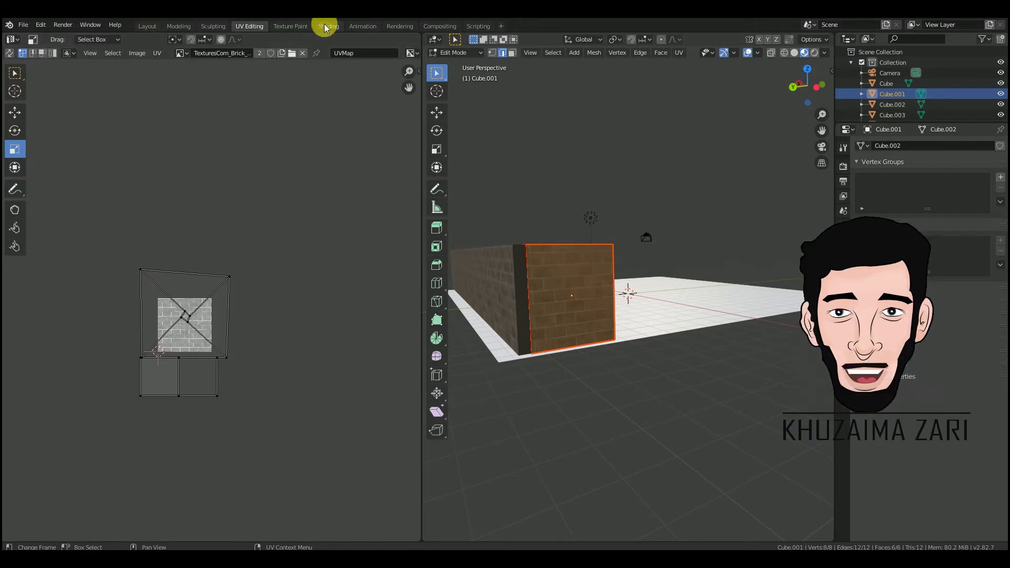
{"action": "mouse_move", "coordinate": [334, 158]}
{"action": "middle_mouse_down"}
{"action": "mouse_move", "coordinate": [354, 229]}
{"action": "mouse_move", "coordinate": [248, 248]}
{"action": "mouse_move", "coordinate": [258, 181]}
{"action": "middle_mouse_up"}
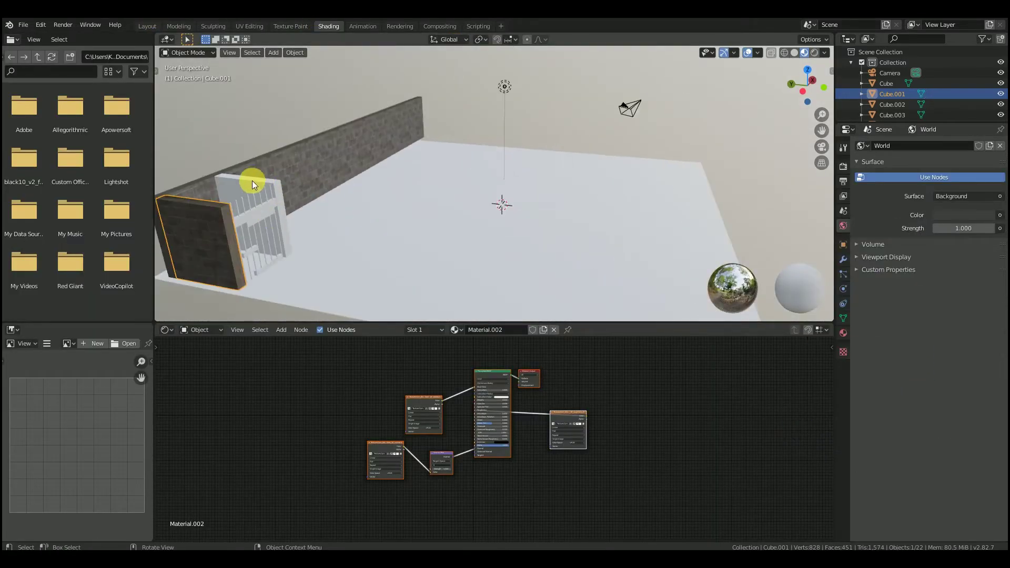
{"action": "left_click", "coordinate": [233, 181]}
{"action": "key", "text": "Delete"}
Step: Duplicate the brick-textured side wall and move the copy about 2.7 m along X to the gate's far side
{"action": "left_click", "coordinate": [201, 244]}
{"action": "key", "text": "ctrl+v"}
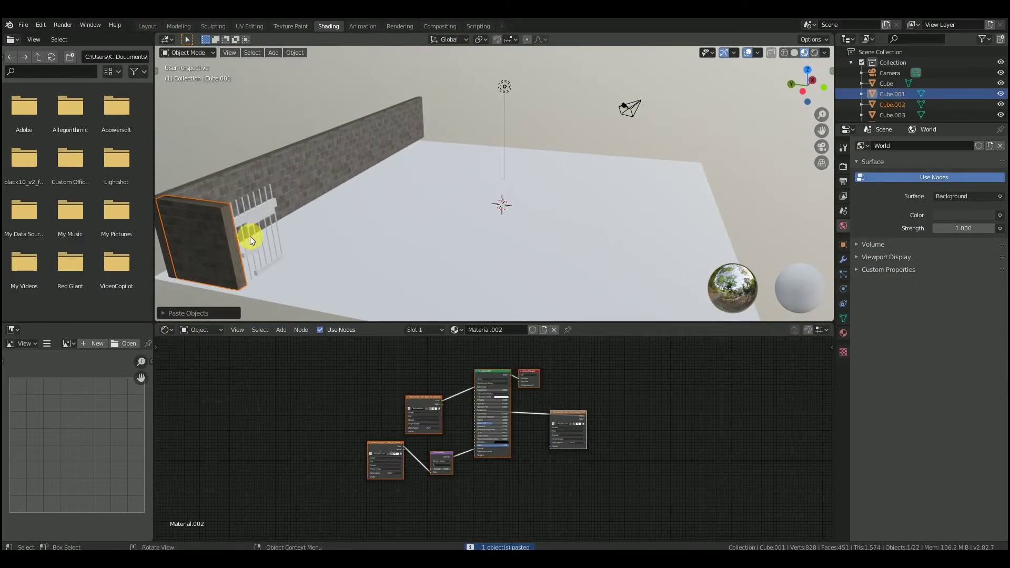
{"action": "left_click", "coordinate": [147, 27]}
{"action": "key", "text": "shift+d"}
{"action": "key", "text": "x"}
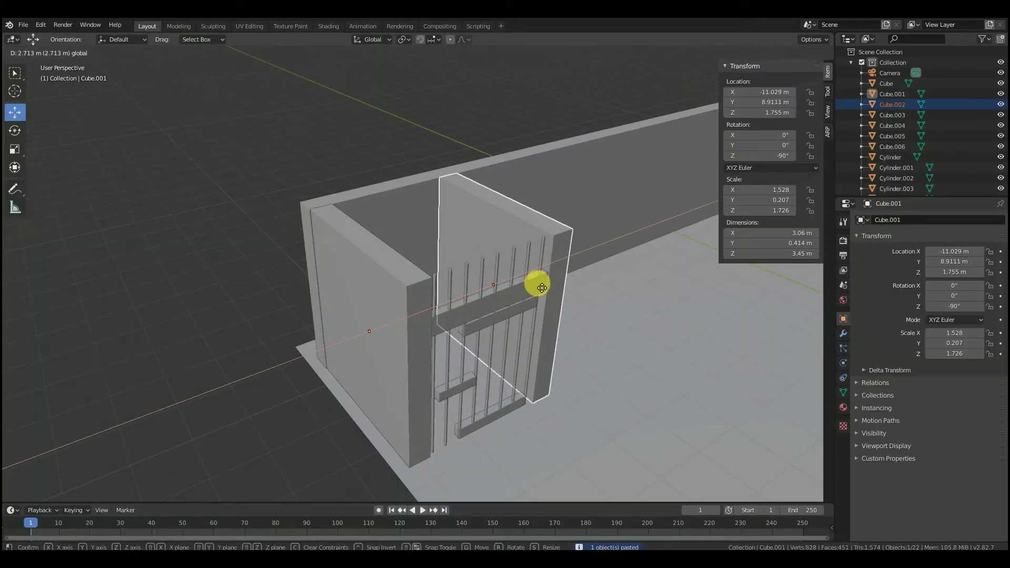
{"action": "left_click", "coordinate": [537, 283]}
{"action": "middle_click_drag", "start_coordinate": [585, 295], "coordinate": [544, 299]}
{"action": "left_click_drag", "start_coordinate": [546, 310], "coordinate": [546, 313]}
Step: Examine the textured side walls, gate crossbar and bars of the cell in the Shading workspace
{"action": "left_click", "coordinate": [328, 26]}
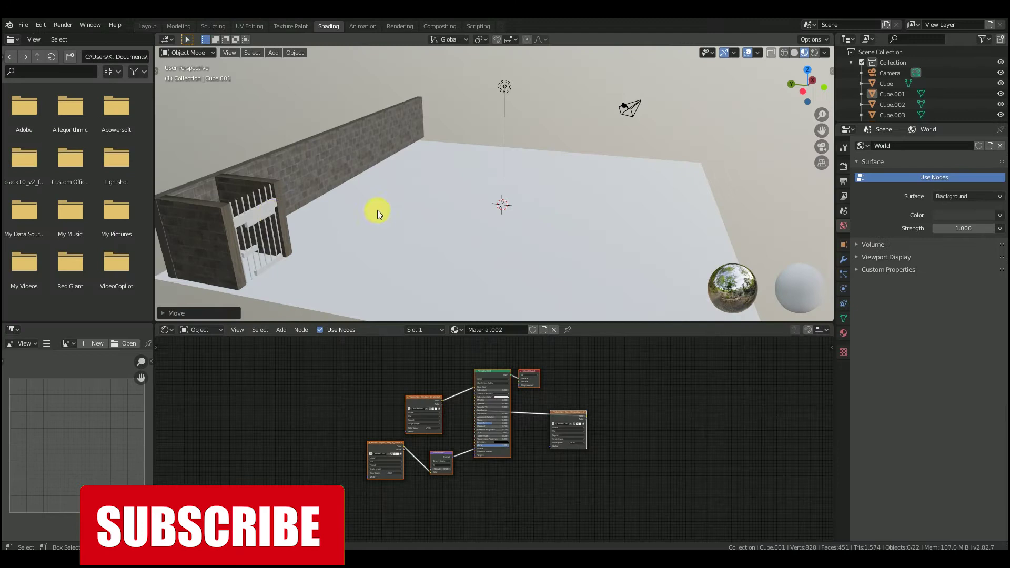
{"action": "middle_click_drag", "start_coordinate": [377, 212], "coordinate": [264, 194]}
{"action": "left_click_drag", "start_coordinate": [822, 130], "coordinate": [1000, 92]}
{"action": "middle_click_drag", "start_coordinate": [515, 179], "coordinate": [396, 160]}
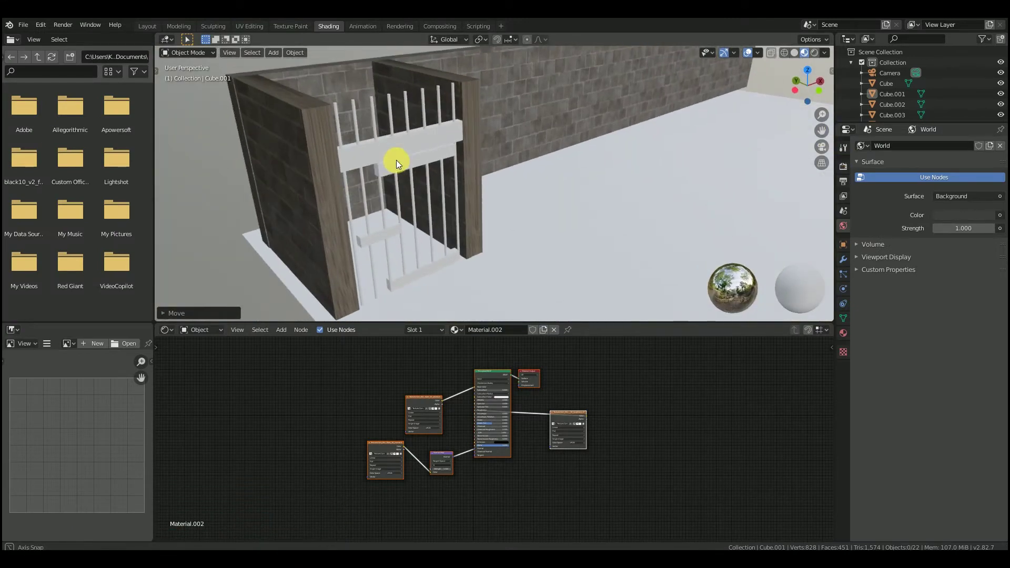
{"action": "left_click", "coordinate": [368, 153]}
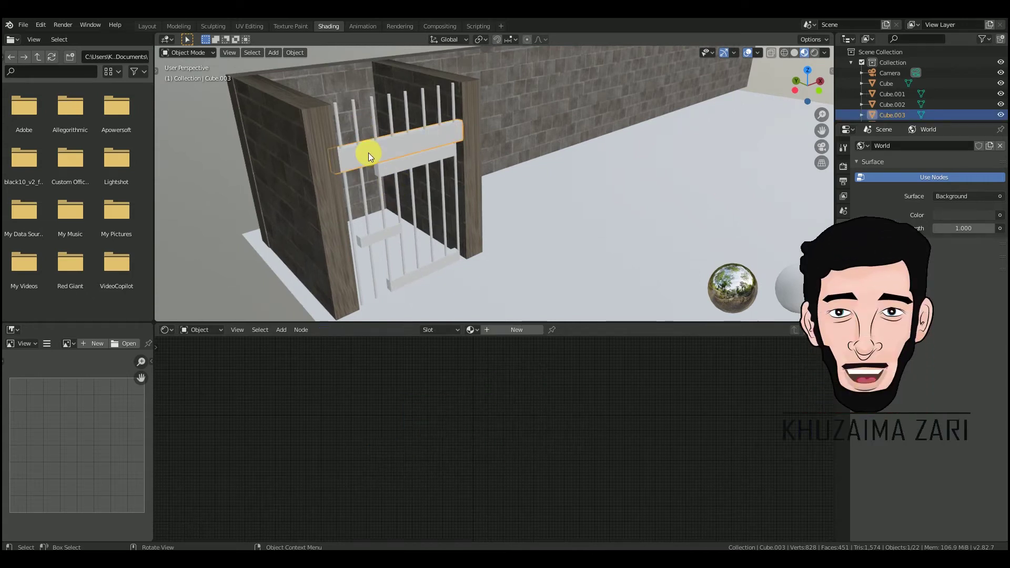
{"action": "middle_click_drag", "start_coordinate": [454, 127], "coordinate": [412, 128]}
{"action": "left_click", "coordinate": [376, 146]}
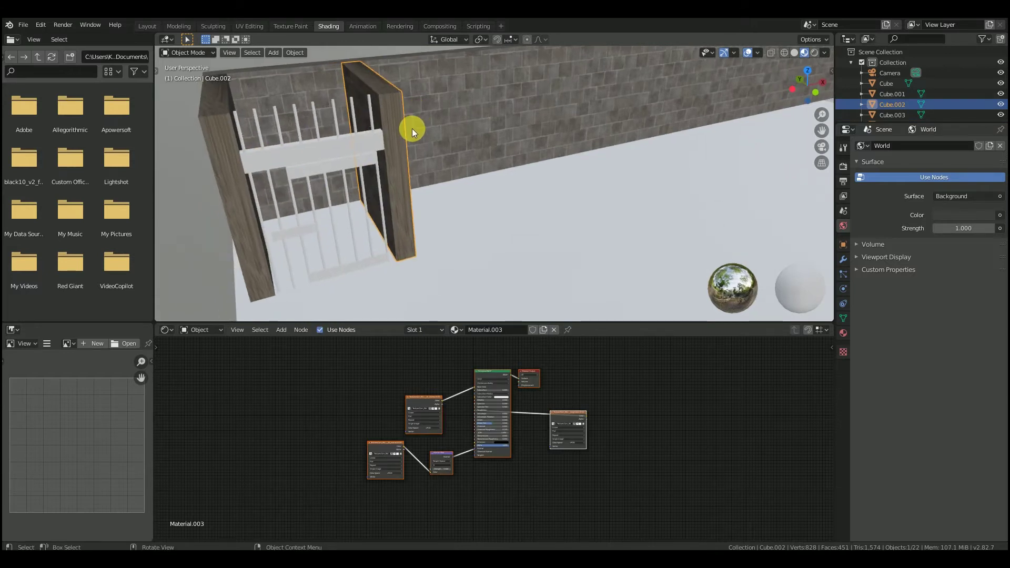
Step: Move the cell's outer side wall outward along X to widen the cell, and shift it about 0.4 m along Y toward the back
{"action": "left_click", "coordinate": [148, 27]}
{"action": "mouse_move", "coordinate": [427, 263]}
{"action": "middle_mouse_down"}
{"action": "mouse_move", "coordinate": [452, 273]}
{"action": "mouse_move", "coordinate": [560, 267]}
{"action": "middle_mouse_up"}
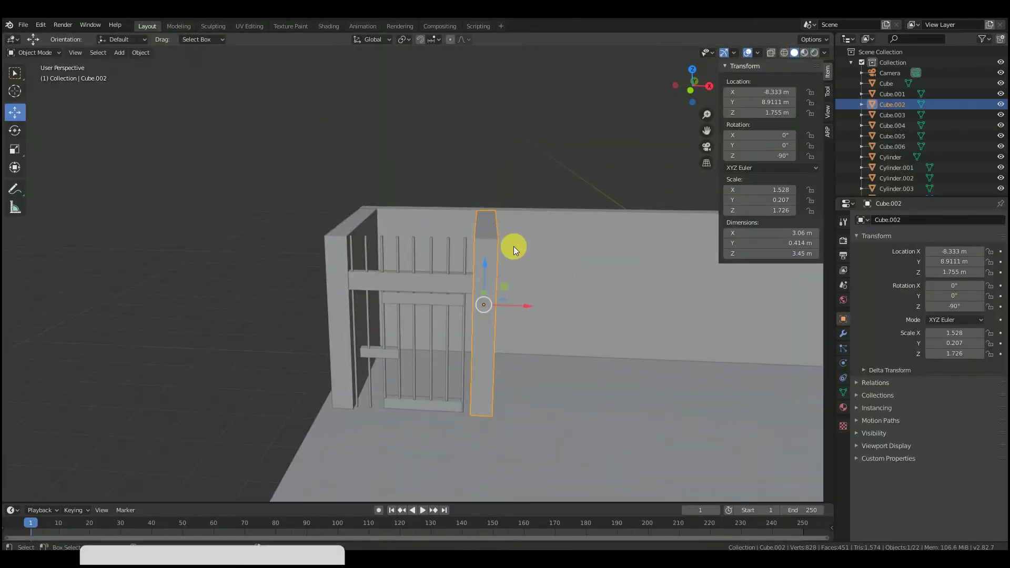
{"action": "middle_click_drag", "start_coordinate": [489, 143], "coordinate": [394, 360]}
{"action": "left_click", "coordinate": [394, 359]}
{"action": "key", "text": "g"}
{"action": "key", "text": "x"}
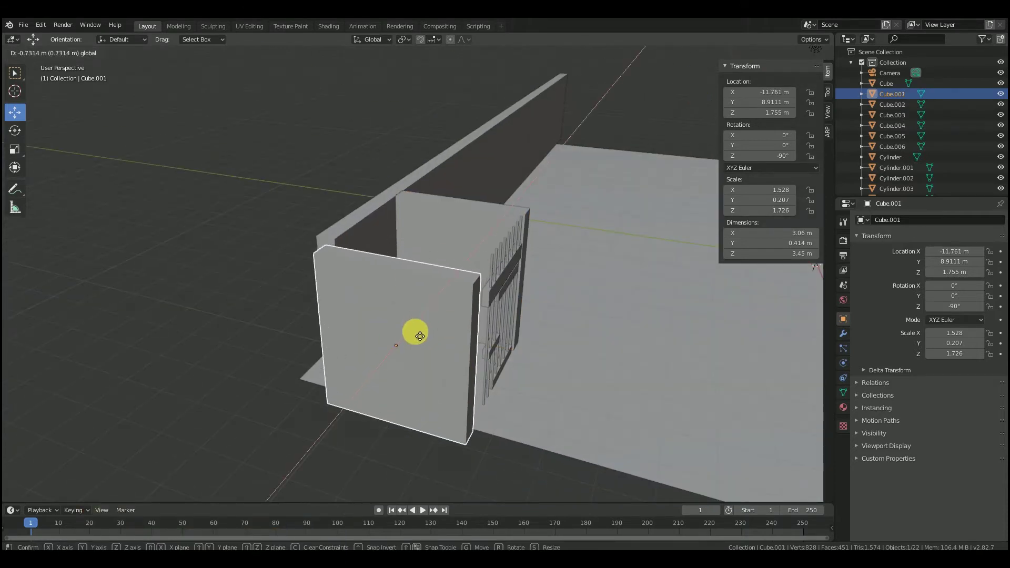
{"action": "left_click", "coordinate": [339, 332]}
{"action": "middle_click_drag", "start_coordinate": [339, 332], "coordinate": [367, 343]}
{"action": "key", "text": "g"}
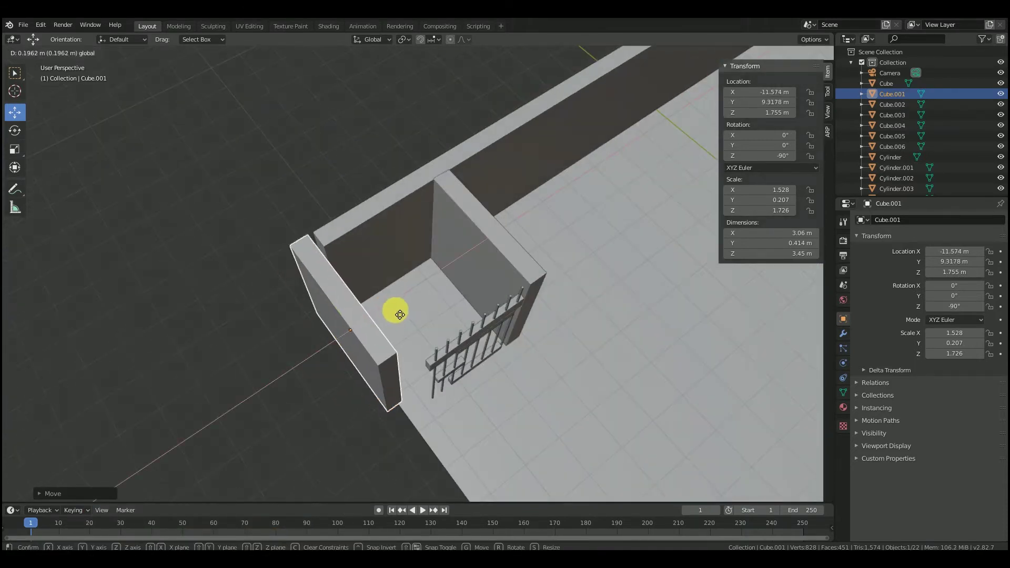
{"action": "left_click", "coordinate": [401, 309]}
Step: Select all the gate's vertical bars and crossbars and parent them to the bottom crossbar with the Object option
{"action": "middle_click_drag", "start_coordinate": [401, 309], "coordinate": [371, 232]}
{"action": "left_click", "coordinate": [354, 227]}
{"action": "left_click", "coordinate": [377, 227], "text": "shift"}
{"action": "left_click", "coordinate": [404, 229], "text": "shift"}
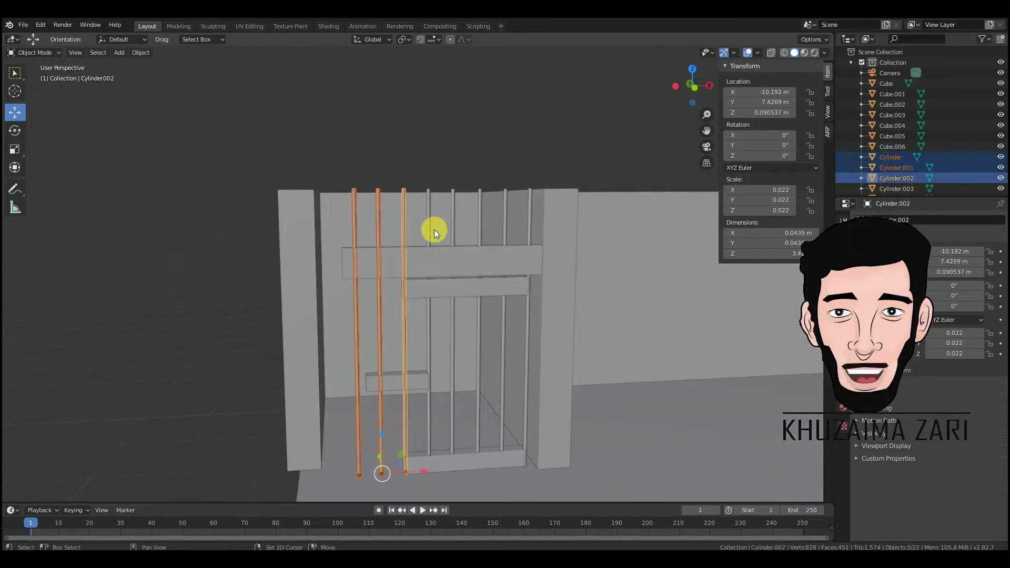
{"action": "left_click", "coordinate": [480, 231], "text": "shift"}
{"action": "left_click", "coordinate": [505, 232], "text": "shift"}
{"action": "left_click", "coordinate": [500, 293], "text": "shift"}
{"action": "left_click", "coordinate": [488, 315], "text": "shift"}
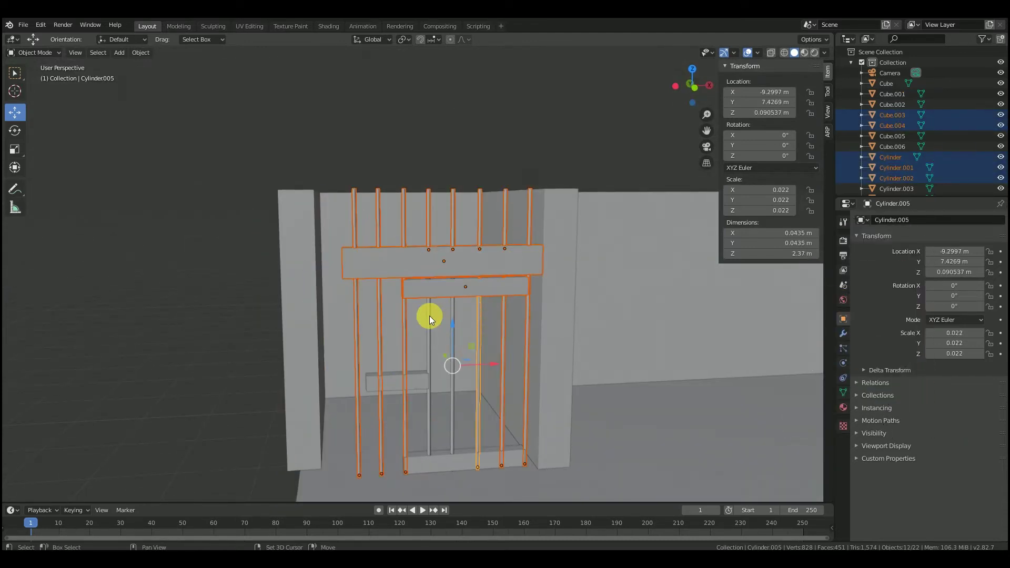
{"action": "left_click", "coordinate": [443, 463], "text": "alt+shift"}
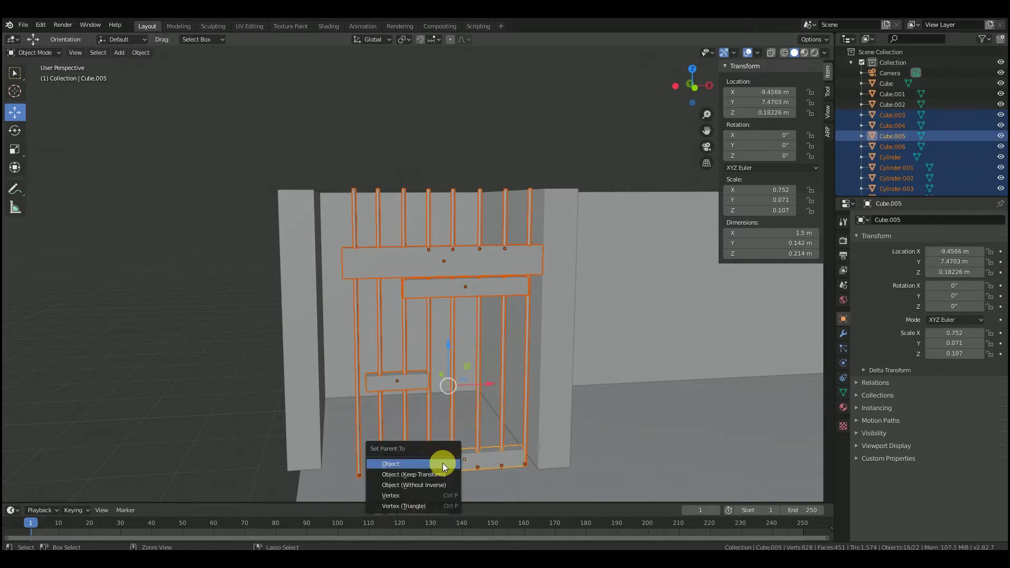
{"action": "left_click", "coordinate": [443, 463]}
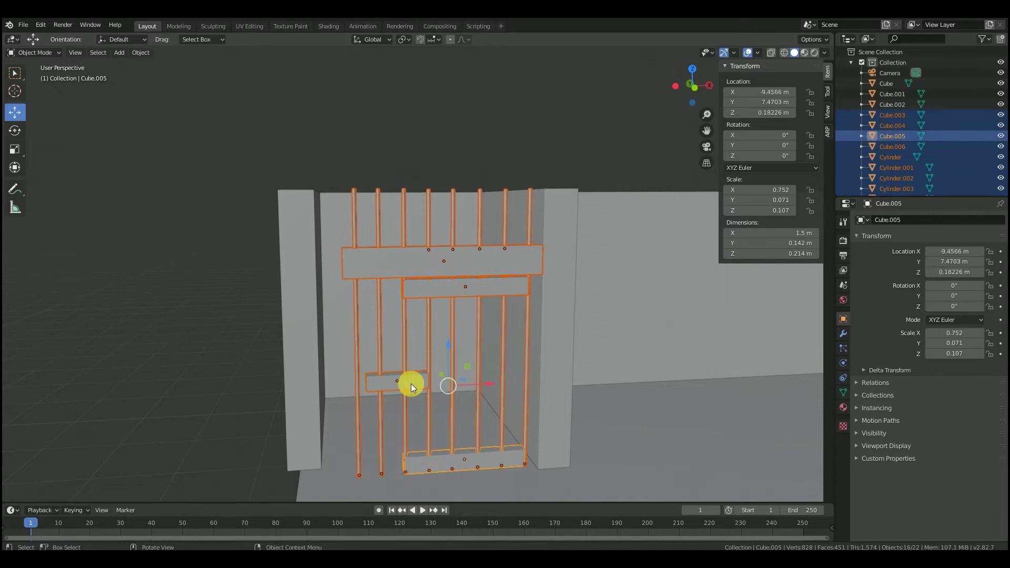
{"action": "key", "text": "ctrl+p"}
{"action": "left_click", "coordinate": [411, 384]}
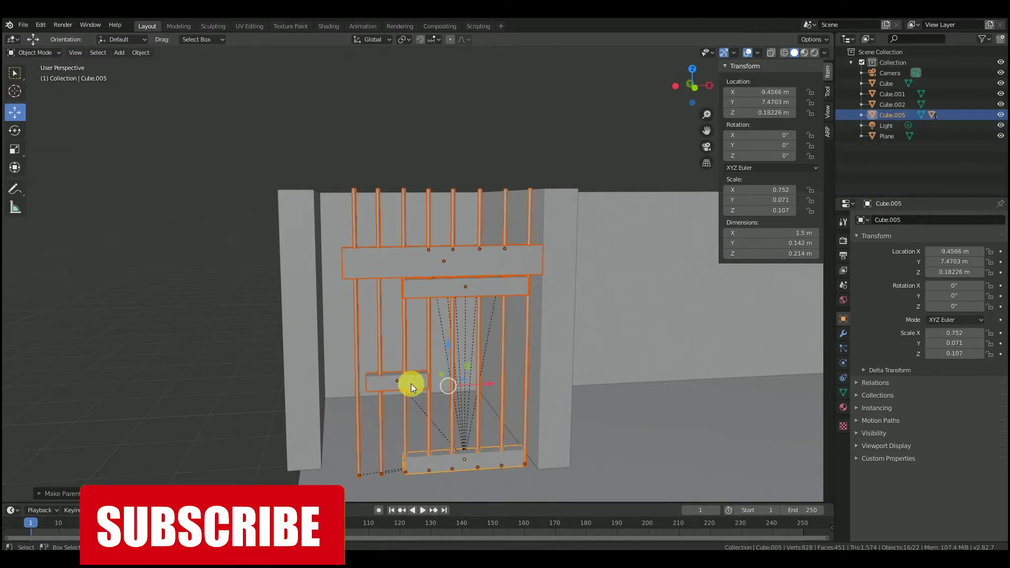
Step: Move the parented gate about 0.3 m along negative X and 0.5 m along Y, back into the cell opening
{"action": "left_click", "coordinate": [484, 138]}
{"action": "middle_click_drag", "start_coordinate": [519, 257], "coordinate": [459, 466]}
{"action": "mouse_move", "coordinate": [476, 456]}
{"action": "left_mouse_down"}
{"action": "mouse_move", "coordinate": [463, 417]}
{"action": "mouse_move", "coordinate": [492, 442]}
{"action": "mouse_move", "coordinate": [463, 447]}
{"action": "left_mouse_up"}
{"action": "middle_click_drag", "start_coordinate": [415, 399], "coordinate": [350, 459]}
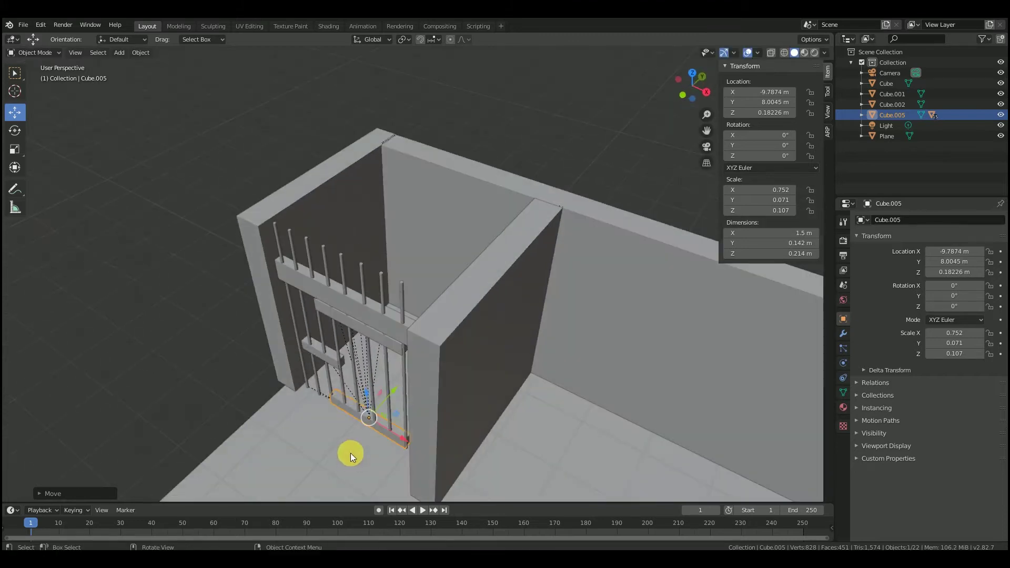
Step: Move the cell's inner side wall toward the rear wall and slightly away from the gate
{"action": "left_click", "coordinate": [469, 354]}
{"action": "middle_click_drag", "start_coordinate": [468, 355], "coordinate": [516, 376]}
{"action": "left_click_drag", "start_coordinate": [516, 376], "coordinate": [498, 379]}
{"action": "middle_click_drag", "start_coordinate": [499, 379], "coordinate": [541, 307]}
{"action": "left_click_drag", "start_coordinate": [541, 308], "coordinate": [562, 311]}
{"action": "scroll", "coordinate": [380, 299], "scroll_direction": "down", "scroll_amount": 3}
Step: Duplicate the cell's outer side wall and move the copy outside the cell
{"action": "middle_click_drag", "start_coordinate": [308, 283], "coordinate": [377, 322]}
{"action": "left_click", "coordinate": [377, 322]}
{"action": "key", "text": "ctrl+c"}
{"action": "key", "text": "ctrl+v"}
{"action": "left_click_drag", "start_coordinate": [377, 322], "coordinate": [267, 352]}
Step: Rotate the wall copy to face the front and scale it down to about 1.37 m wide
{"action": "left_click", "coordinate": [14, 131]}
{"action": "mouse_move", "coordinate": [292, 391]}
{"action": "left_mouse_down"}
{"action": "mouse_move", "coordinate": [314, 386]}
{"action": "mouse_move", "coordinate": [302, 399]}
{"action": "left_mouse_up"}
{"action": "middle_click_drag", "start_coordinate": [286, 378], "coordinate": [271, 345]}
{"action": "left_click", "coordinate": [14, 149]}
{"action": "left_click_drag", "start_coordinate": [267, 326], "coordinate": [247, 334]}
{"action": "left_click", "coordinate": [252, 327]}
Step: Move the narrowed wall copy across the front of the cell to the end of the inner side wall
{"action": "left_click", "coordinate": [14, 112]}
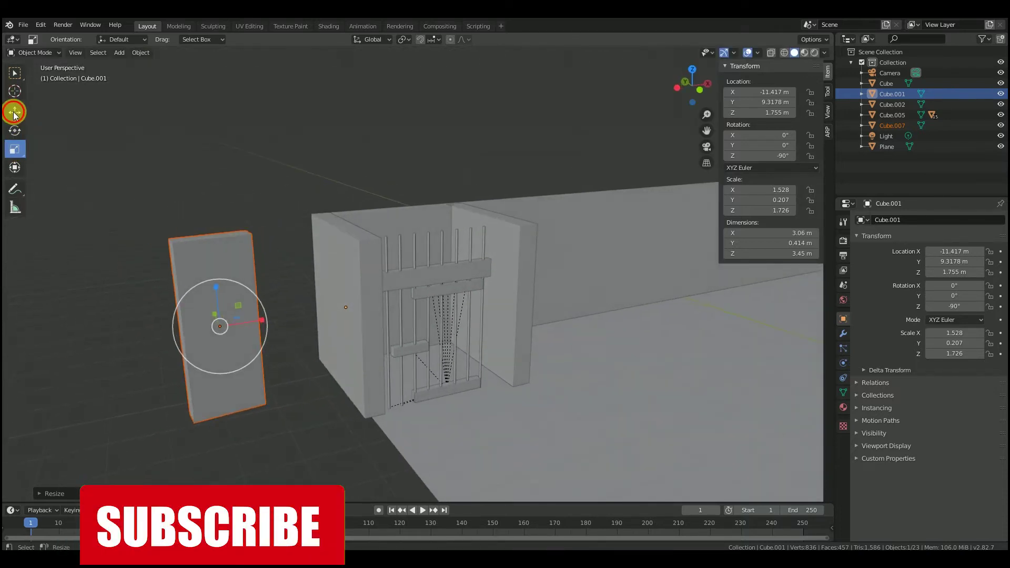
{"action": "middle_click_drag", "start_coordinate": [237, 369], "coordinate": [270, 384]}
{"action": "left_click_drag", "start_coordinate": [271, 384], "coordinate": [418, 449]}
{"action": "middle_click_drag", "start_coordinate": [426, 415], "coordinate": [386, 376]}
{"action": "left_click_drag", "start_coordinate": [476, 355], "coordinate": [552, 359]}
{"action": "middle_click_drag", "start_coordinate": [526, 363], "coordinate": [465, 340]}
{"action": "left_click_drag", "start_coordinate": [415, 342], "coordinate": [525, 347]}
{"action": "middle_click_drag", "start_coordinate": [525, 347], "coordinate": [639, 323]}
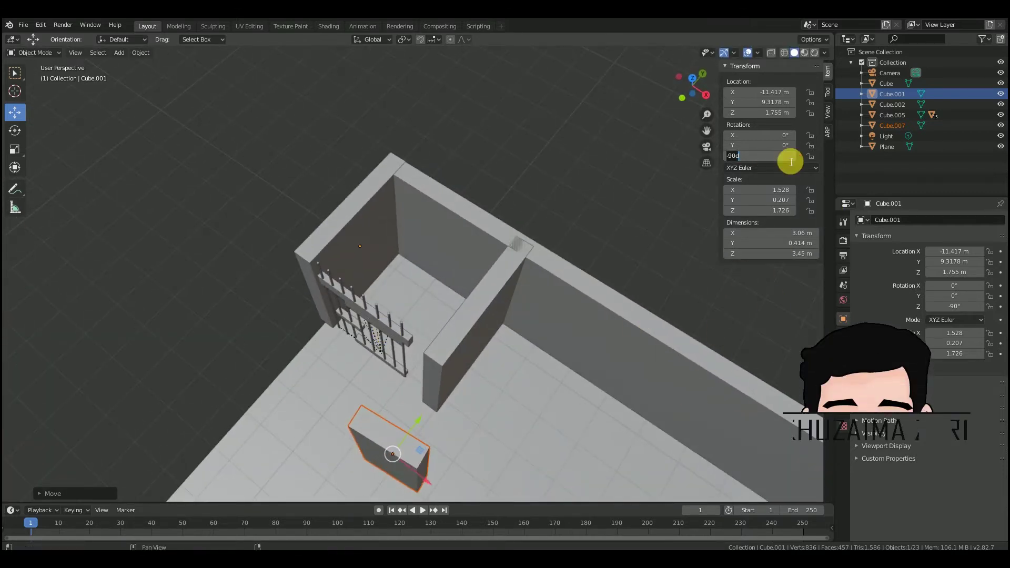
{"action": "left_click_drag", "start_coordinate": [416, 414], "coordinate": [447, 388]}
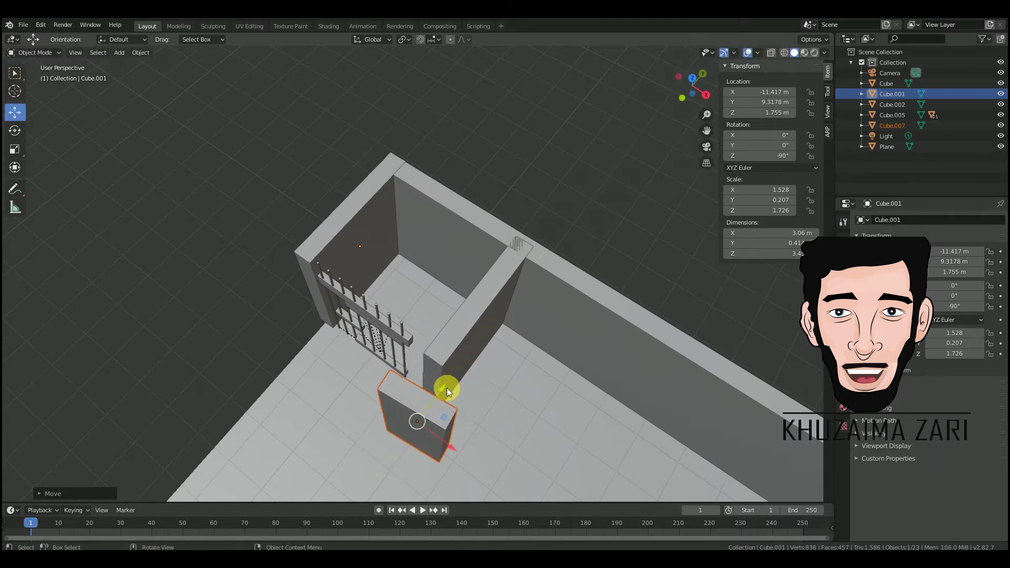
Step: Straighten the narrow front wall by setting its Z rotation to 0
{"action": "left_click", "coordinate": [15, 135]}
{"action": "left_click_drag", "start_coordinate": [445, 455], "coordinate": [437, 457]}
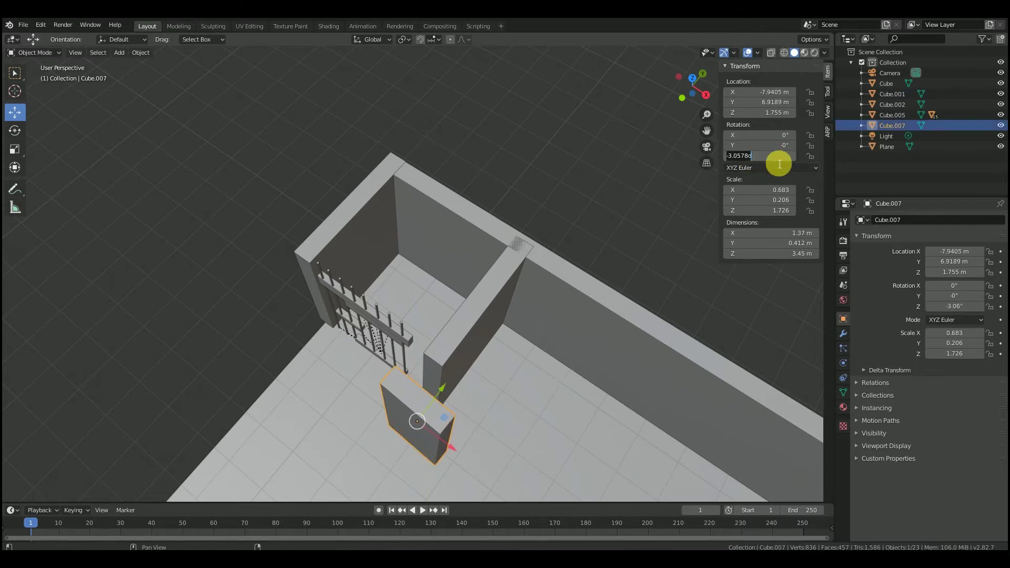
{"action": "type", "text": "0"}
{"action": "key", "text": "Return"}
Step: Move the narrow front wall back along Y against the inner side wall's end and shift that side wall along X
{"action": "left_click_drag", "start_coordinate": [445, 383], "coordinate": [466, 353]}
{"action": "left_click_drag", "start_coordinate": [475, 415], "coordinate": [470, 409]}
{"action": "left_click", "coordinate": [478, 332]}
{"action": "left_click_drag", "start_coordinate": [511, 355], "coordinate": [521, 359]}
{"action": "middle_click_drag", "start_coordinate": [519, 350], "coordinate": [536, 300]}
{"action": "left_click", "coordinate": [562, 203]}
{"action": "middle_click_drag", "start_coordinate": [487, 267], "coordinate": [513, 250]}
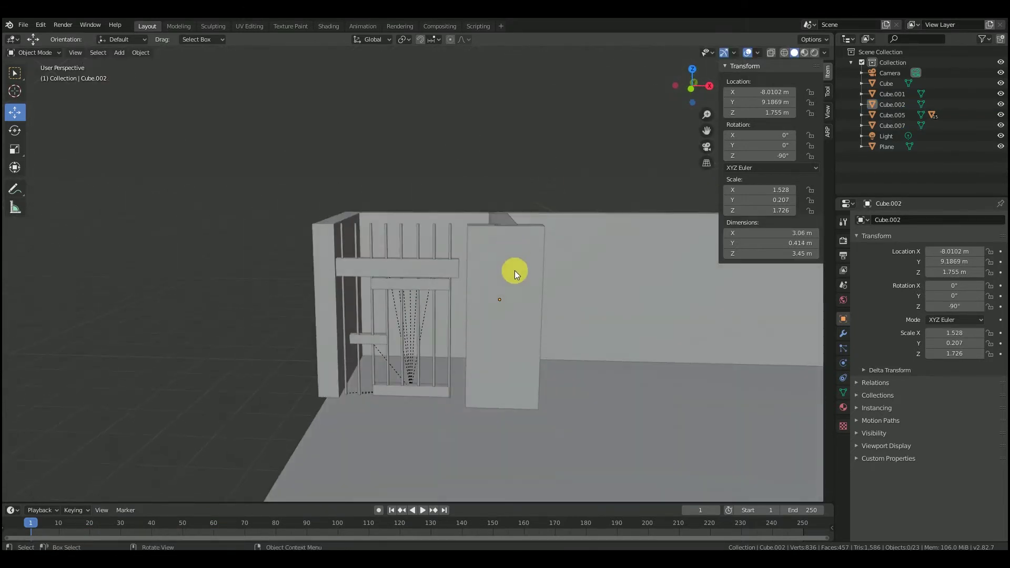
Step: Nudge the narrow front wall along X toward the gate bars
{"action": "left_click_drag", "start_coordinate": [541, 317], "coordinate": [533, 320]}
{"action": "middle_click_drag", "start_coordinate": [531, 315], "coordinate": [511, 358]}
{"action": "left_click", "coordinate": [494, 267]}
{"action": "left_click_drag", "start_coordinate": [532, 320], "coordinate": [524, 320]}
{"action": "middle_click_drag", "start_coordinate": [500, 330], "coordinate": [528, 310]}
{"action": "left_click", "coordinate": [528, 312]}
{"action": "left_click", "coordinate": [523, 309]}
Step: In the Shading workspace, give the gate's large upper crossbar a new material
{"action": "left_click", "coordinate": [218, 26]}
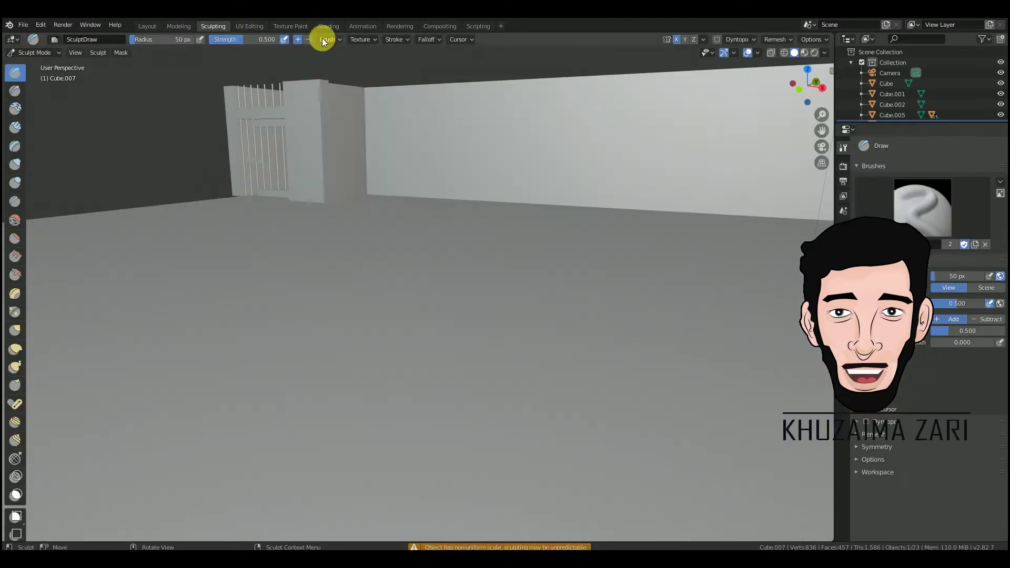
{"action": "left_click", "coordinate": [328, 27]}
{"action": "middle_click_drag", "start_coordinate": [400, 158], "coordinate": [419, 127]}
{"action": "scroll", "coordinate": [419, 127], "scroll_direction": "up", "scroll_amount": 3}
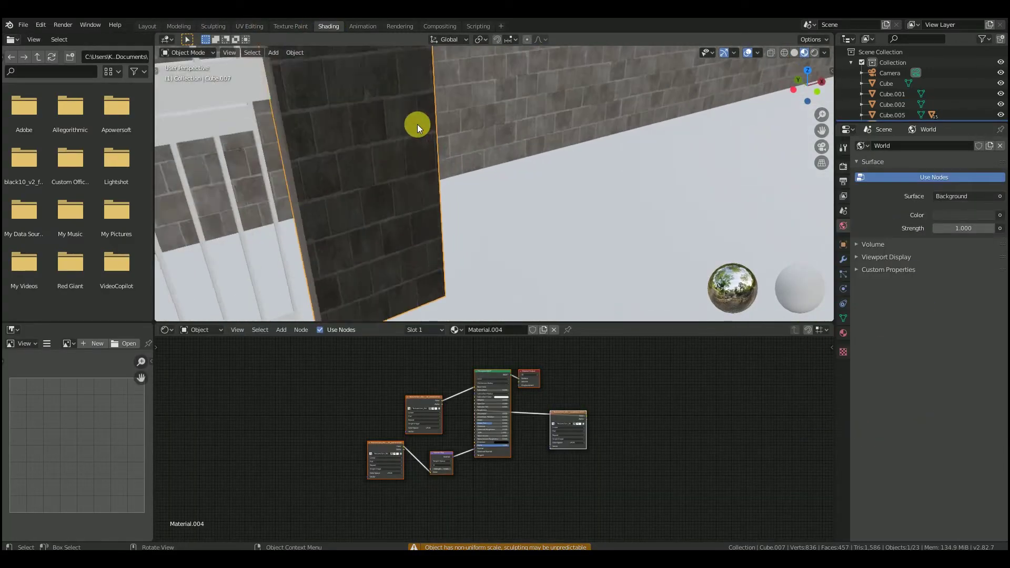
{"action": "scroll", "coordinate": [419, 128], "scroll_direction": "down", "scroll_amount": 3}
{"action": "middle_click_drag", "start_coordinate": [422, 256], "coordinate": [405, 144]}
{"action": "scroll", "coordinate": [404, 144], "scroll_direction": "up", "scroll_amount": 3}
{"action": "left_click", "coordinate": [418, 146]}
{"action": "left_click", "coordinate": [515, 330]}
{"action": "scroll", "coordinate": [390, 456], "scroll_direction": "up", "scroll_amount": 4}
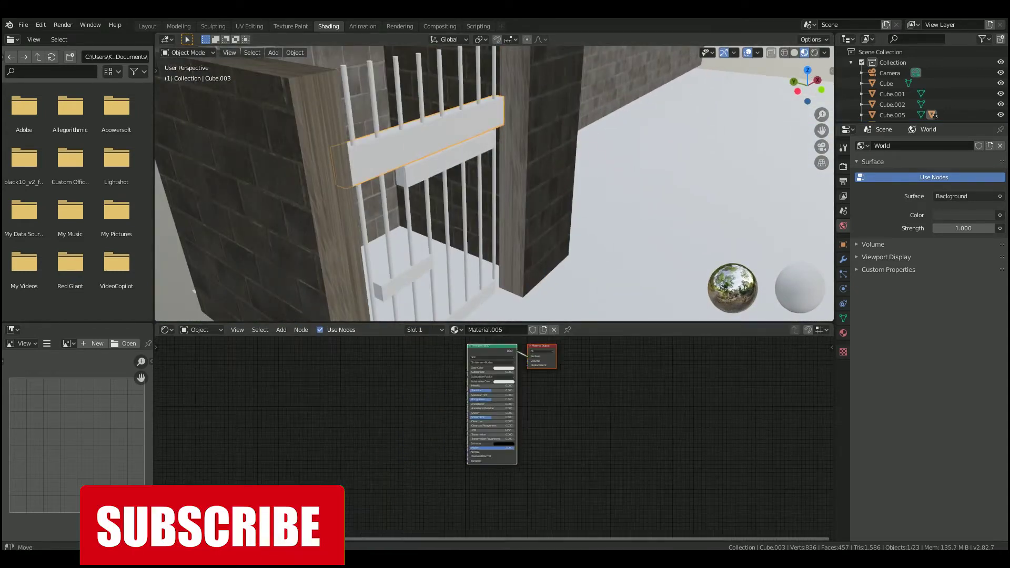
Step: Add the Bar image from the Metal Bar folder to the crossbar's Base Color, with Specular 1.000 and Roughness 0.305
{"action": "left_click", "coordinate": [218, 519]}
{"action": "double_click", "coordinate": [810, 337]}
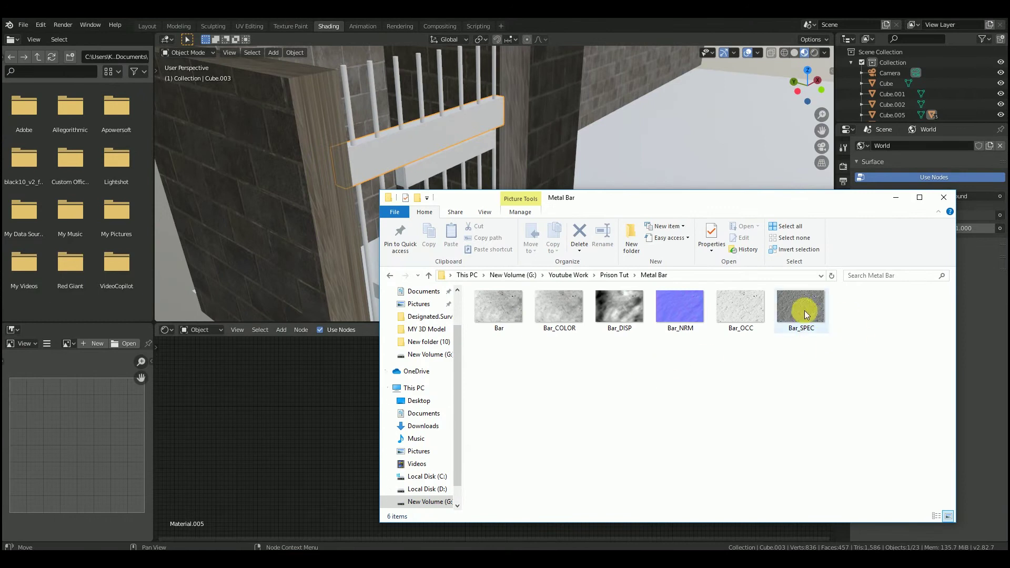
{"action": "left_click_drag", "start_coordinate": [498, 309], "coordinate": [331, 403]}
{"action": "left_click", "coordinate": [414, 380]}
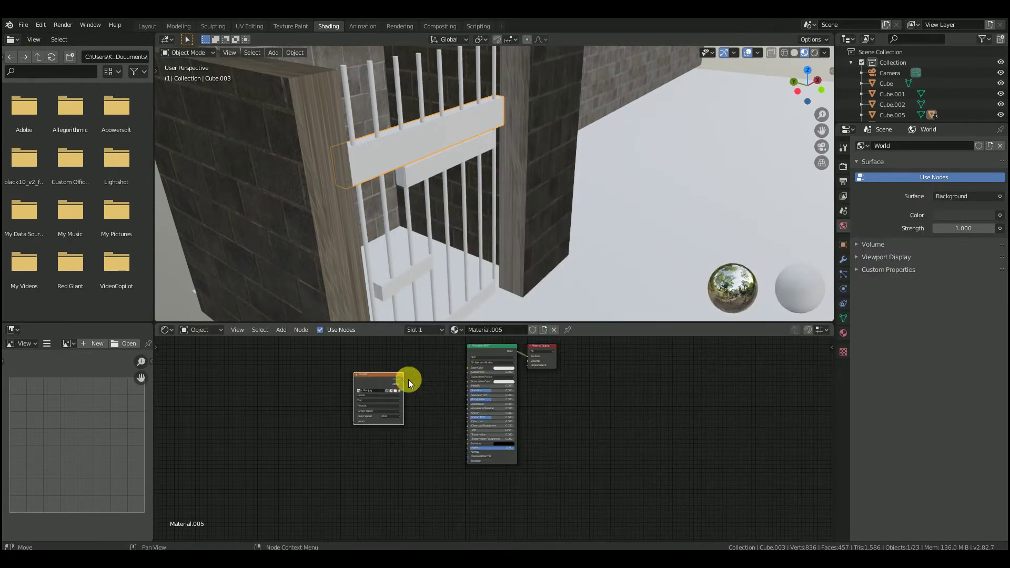
{"action": "left_click_drag", "start_coordinate": [468, 365], "coordinate": [467, 367]}
{"action": "scroll", "coordinate": [481, 372], "scroll_direction": "up", "scroll_amount": 9}
{"action": "middle_click_drag", "start_coordinate": [647, 392], "coordinate": [692, 477]}
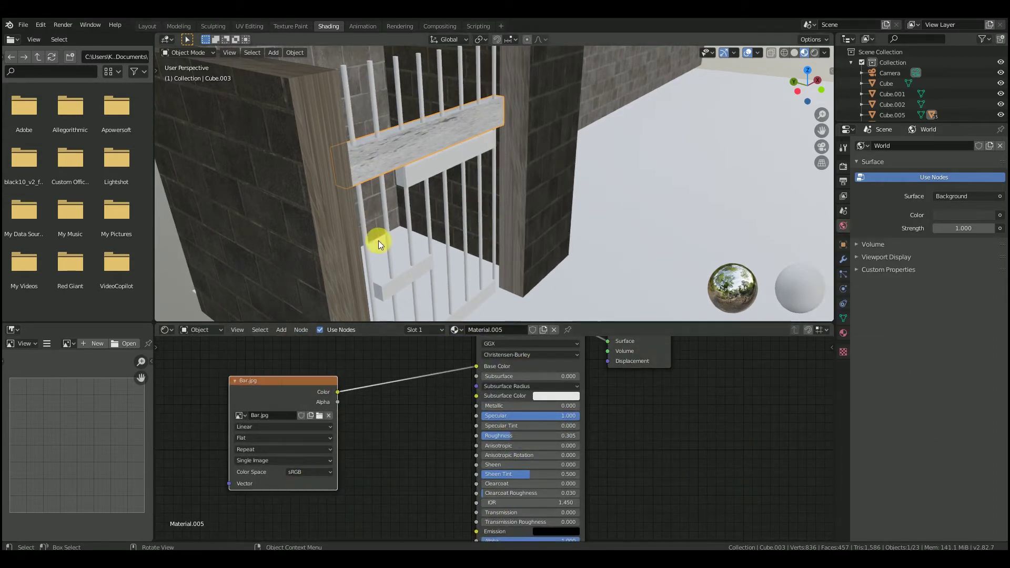
Step: Set the roughness texture's color space to Non-Color in the outer side wall's brick material
{"action": "scroll", "coordinate": [376, 109], "scroll_direction": "down", "scroll_amount": 5}
{"action": "middle_click_drag", "start_coordinate": [377, 114], "coordinate": [413, 165]}
{"action": "left_click", "coordinate": [421, 191]}
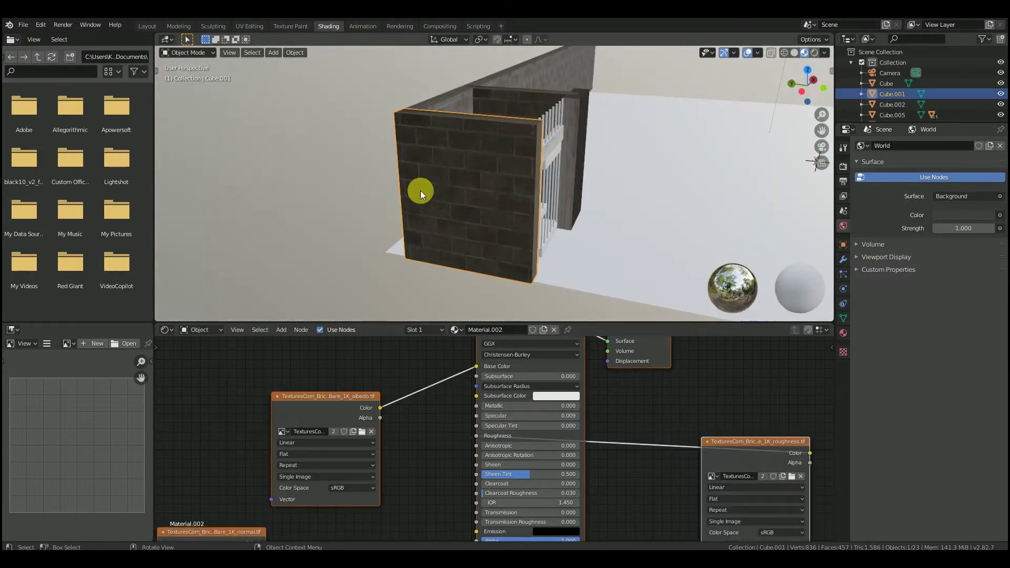
{"action": "scroll", "coordinate": [451, 437], "scroll_direction": "down", "scroll_amount": 3}
{"action": "scroll", "coordinate": [451, 437], "scroll_direction": "down", "scroll_amount": 1}
{"action": "middle_click_drag", "start_coordinate": [450, 437], "coordinate": [433, 405]}
{"action": "left_click", "coordinate": [686, 475]}
{"action": "left_click", "coordinate": [690, 505]}
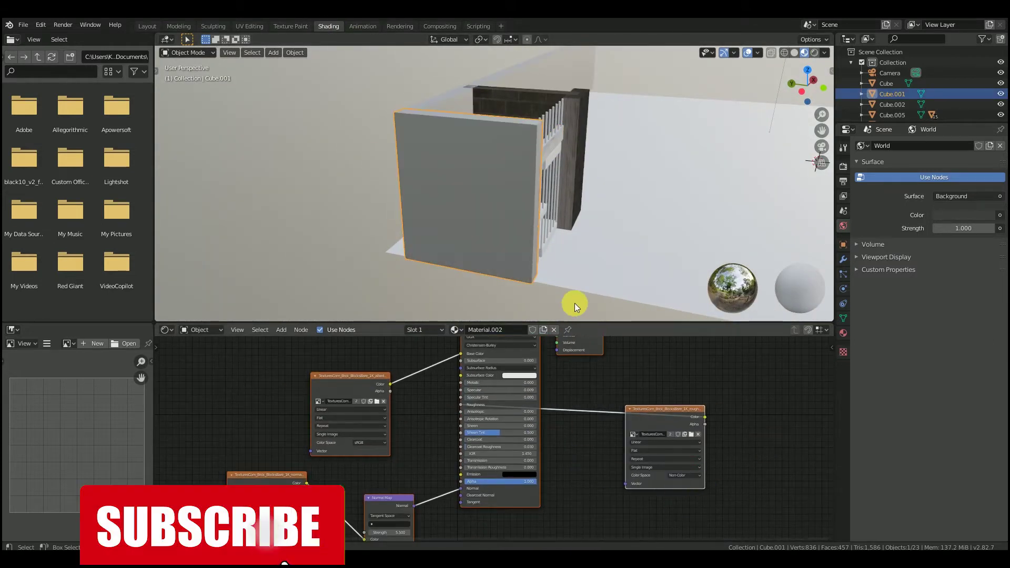
Step: Add the Bar_NRM image from the Metal Bar folder to the large upper crossbar's material
{"action": "scroll", "coordinate": [535, 160], "scroll_direction": "up", "scroll_amount": 4}
{"action": "middle_click_drag", "start_coordinate": [535, 160], "coordinate": [518, 163]}
{"action": "middle_click_drag", "start_coordinate": [517, 163], "coordinate": [491, 203], "text": "shift"}
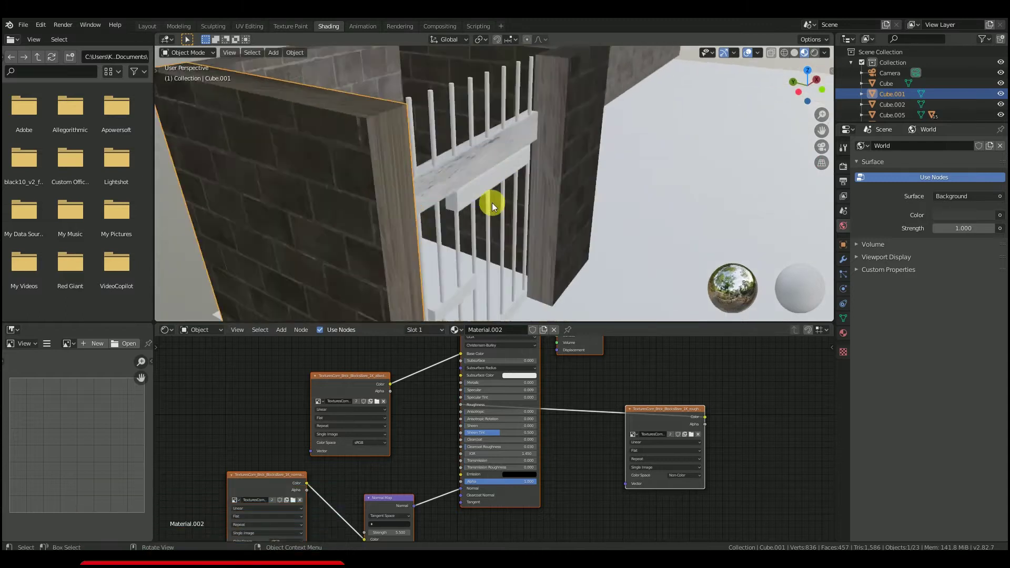
{"action": "scroll", "coordinate": [492, 203], "scroll_direction": "up", "scroll_amount": 3}
{"action": "left_click", "coordinate": [464, 158]}
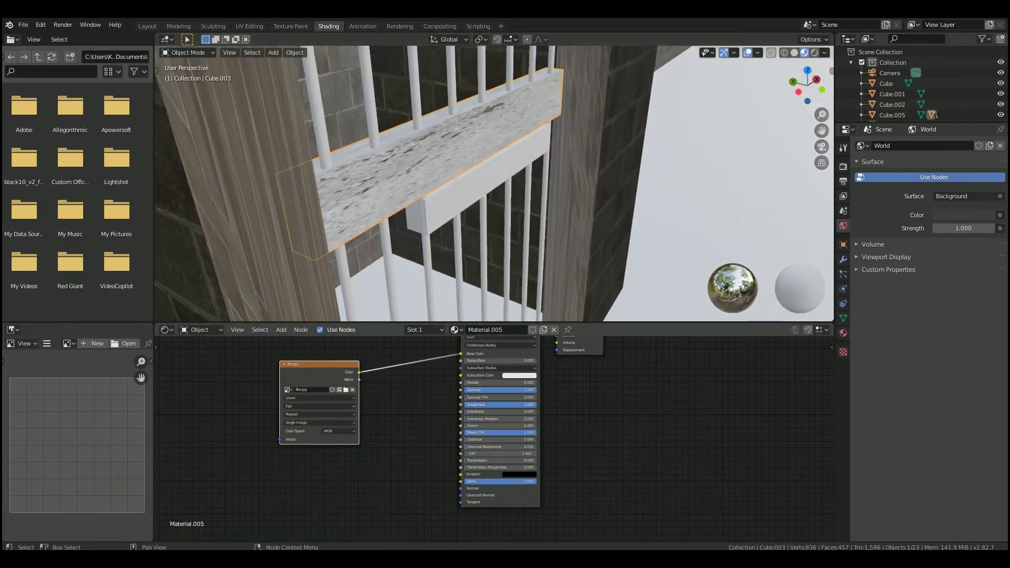
{"action": "mouse_move", "coordinate": [300, 521]}
{"action": "left_click", "coordinate": [206, 510]}
{"action": "left_click_drag", "start_coordinate": [348, 469], "coordinate": [326, 490]}
{"action": "left_click_drag", "start_coordinate": [348, 477], "coordinate": [635, 385]}
{"action": "left_click_drag", "start_coordinate": [690, 390], "coordinate": [535, 462]}
Step: Connect Bar_NRM through a new Normal Map node to the crossbar shader's Normal input, and save the file
{"action": "key", "text": "shift+a"}
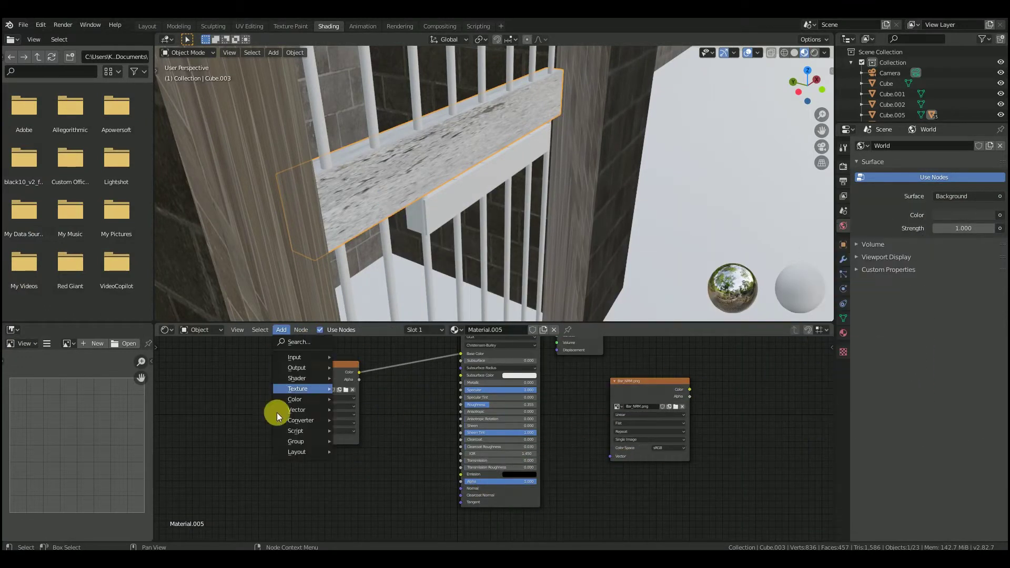
{"action": "mouse_move", "coordinate": [311, 420]}
{"action": "left_click", "coordinate": [378, 449]}
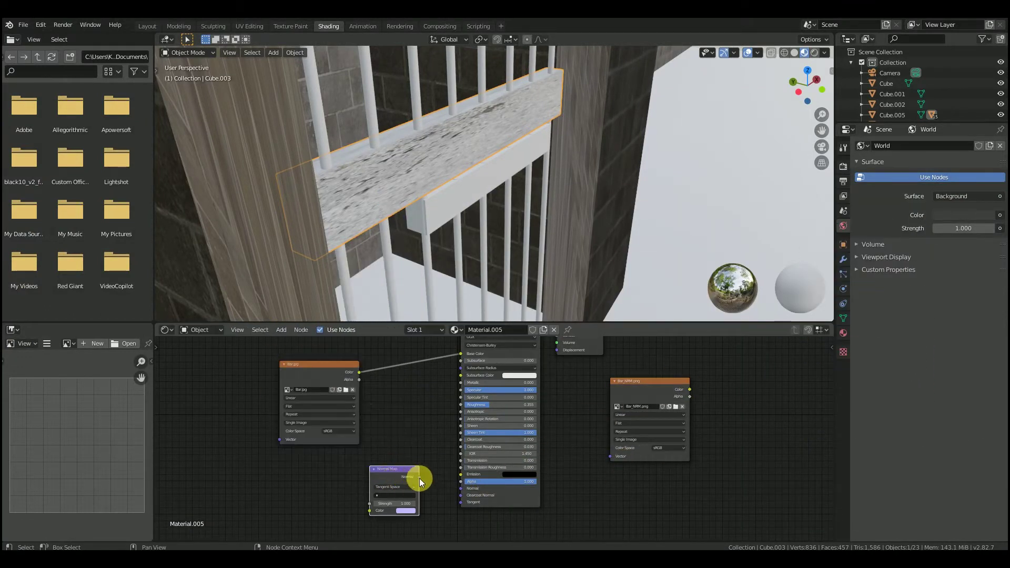
{"action": "left_click_drag", "start_coordinate": [461, 495], "coordinate": [461, 489]}
{"action": "key", "text": "ctrl+s"}
{"action": "left_click_drag", "start_coordinate": [689, 390], "coordinate": [474, 504]}
Step: Give the gate's first two vertical bars new materials and replace their default nodes with the copied brick texture nodes
{"action": "scroll", "coordinate": [378, 232], "scroll_direction": "down", "scroll_amount": 5}
{"action": "middle_click_drag", "start_coordinate": [378, 221], "coordinate": [426, 226]}
{"action": "scroll", "coordinate": [370, 178], "scroll_direction": "up", "scroll_amount": 3}
{"action": "scroll", "coordinate": [314, 498], "scroll_direction": "down", "scroll_amount": 2}
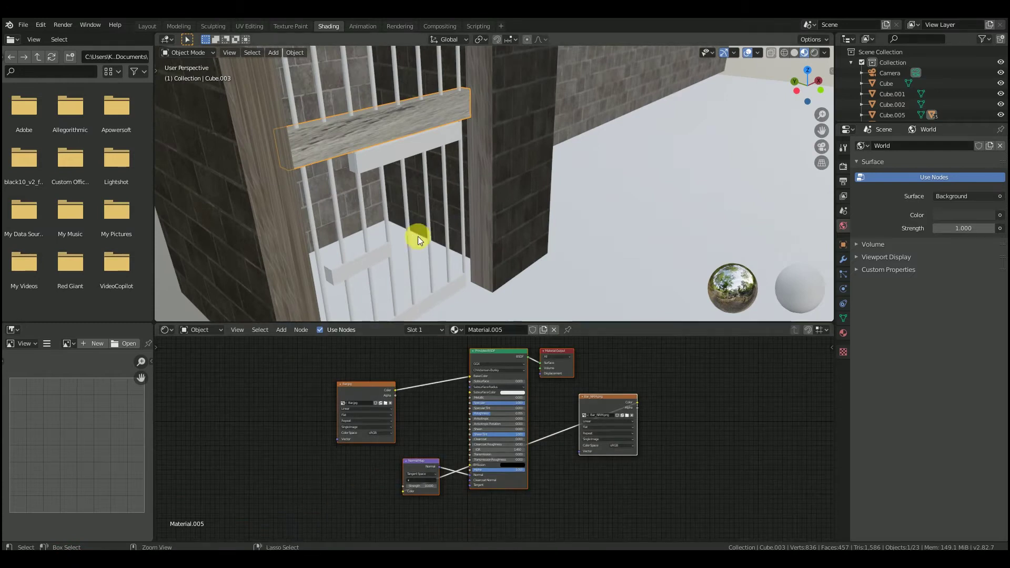
{"action": "left_click", "coordinate": [309, 110]}
{"action": "left_click_drag", "start_coordinate": [415, 457], "coordinate": [415, 456]}
{"action": "key", "text": "x"}
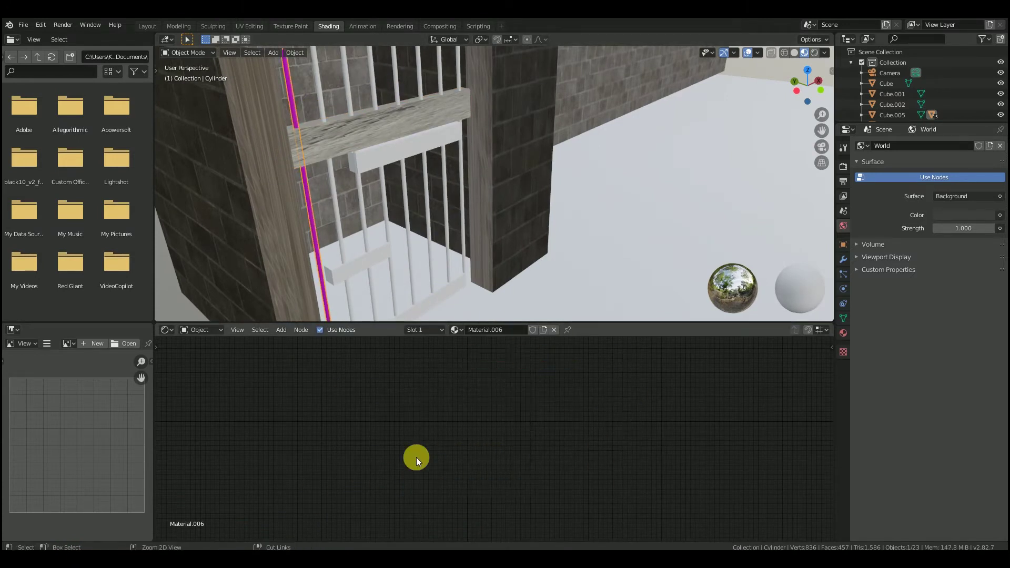
{"action": "key", "text": "ctrl+v"}
{"action": "left_click", "coordinate": [344, 278]}
{"action": "left_click", "coordinate": [520, 330]}
{"action": "key", "text": "a"}
{"action": "key", "text": "x"}
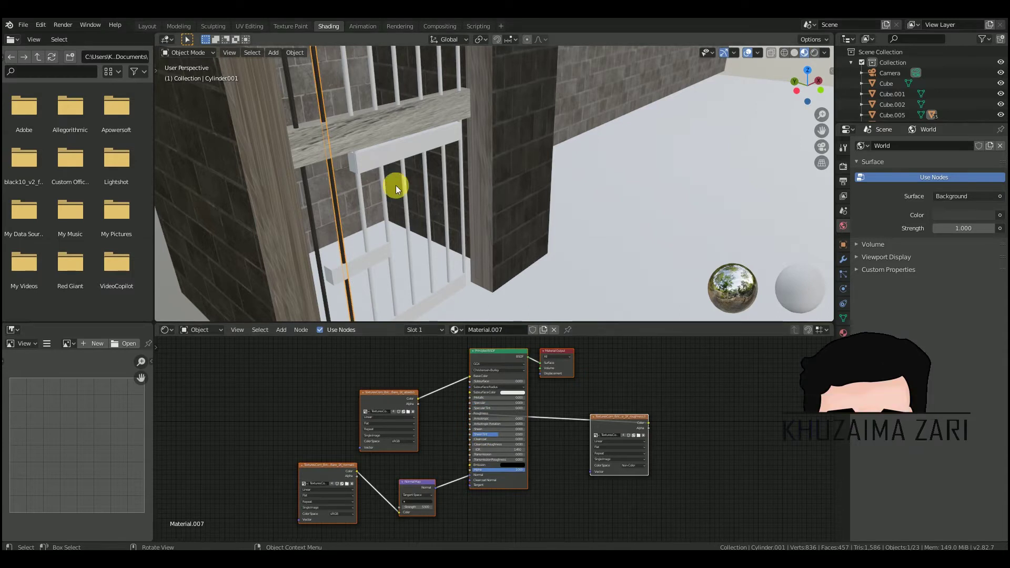
Step: Create a material for the smaller crossbar, paste the brick nodes into it, and delete all its nodes
{"action": "left_click", "coordinate": [400, 158]}
{"action": "left_click", "coordinate": [517, 329]}
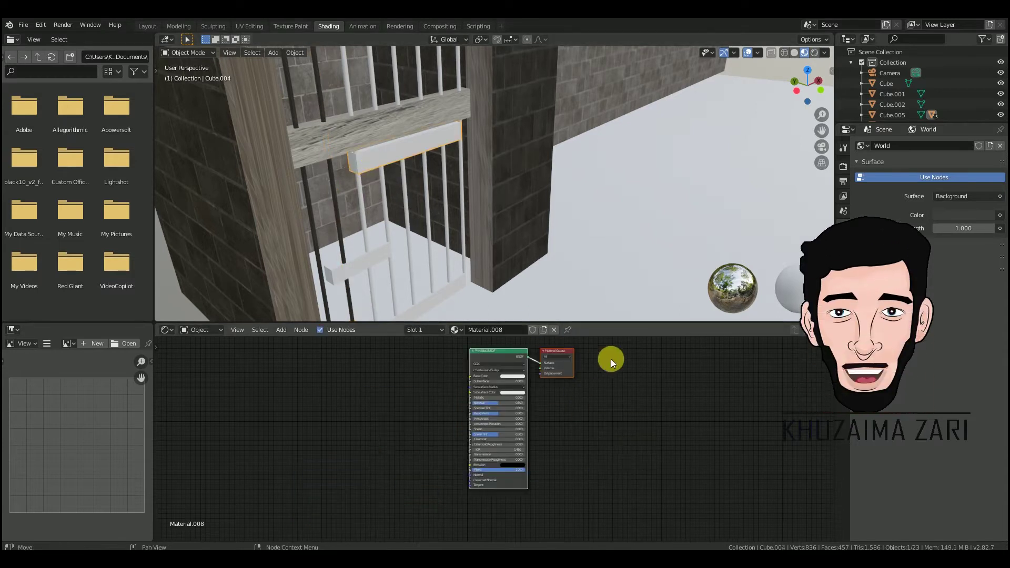
{"action": "key", "text": "ctrl+v"}
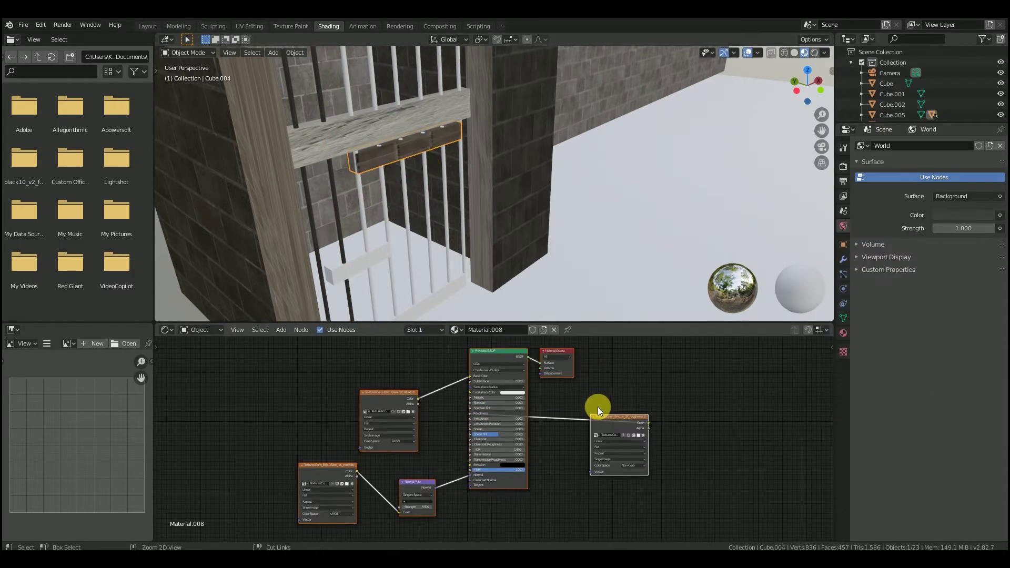
{"action": "key", "text": "a"}
{"action": "key", "text": "x"}
{"action": "scroll", "coordinate": [334, 127], "scroll_direction": "down", "scroll_amount": 5}
{"action": "scroll", "coordinate": [415, 126], "scroll_direction": "up", "scroll_amount": 8}
{"action": "scroll", "coordinate": [340, 108], "scroll_direction": "down", "scroll_amount": 3}
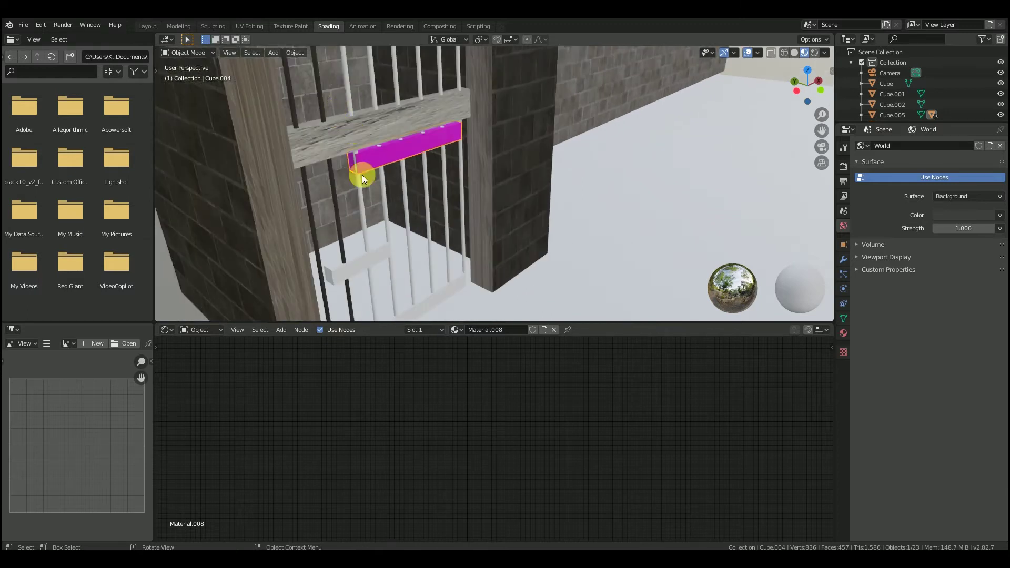
Step: Move the Bar_NRM node beside the Normal Map node in the large crossbar's material and copy all its nodes
{"action": "left_click", "coordinate": [324, 109]}
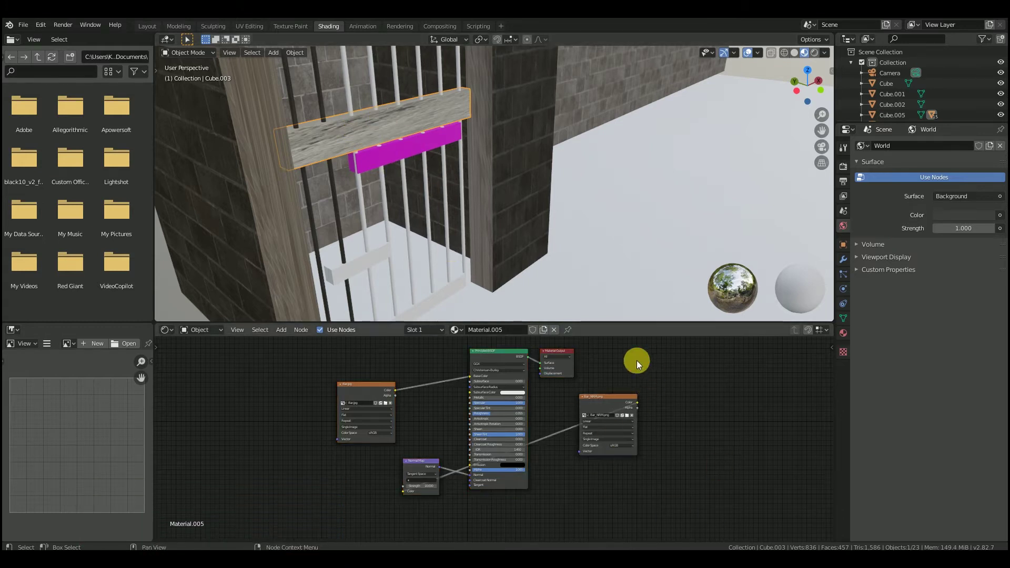
{"action": "key", "text": "ctrl+c"}
{"action": "left_click", "coordinate": [292, 119]}
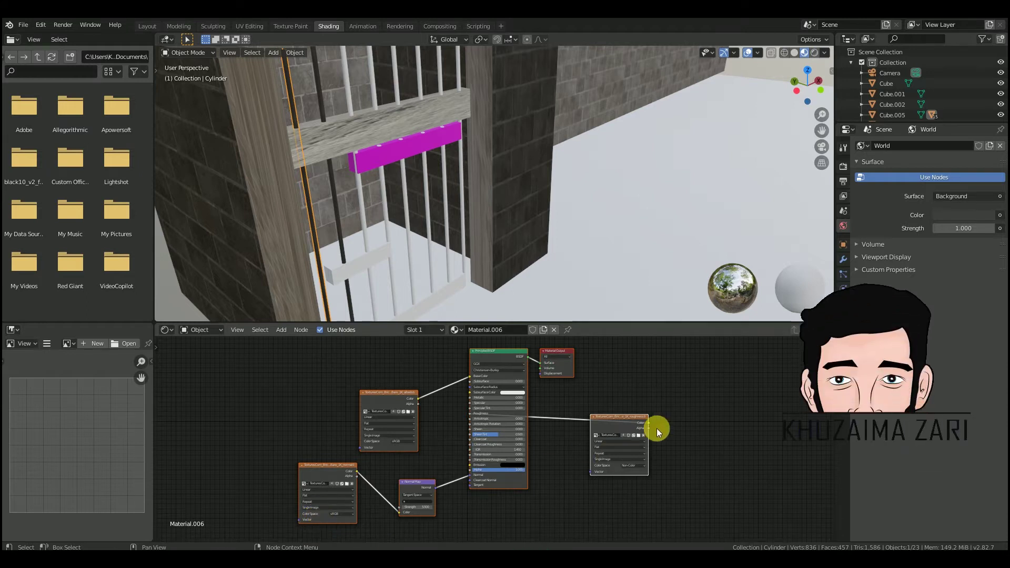
{"action": "scroll", "coordinate": [656, 428], "scroll_direction": "up", "scroll_amount": 2}
{"action": "left_click", "coordinate": [393, 94]}
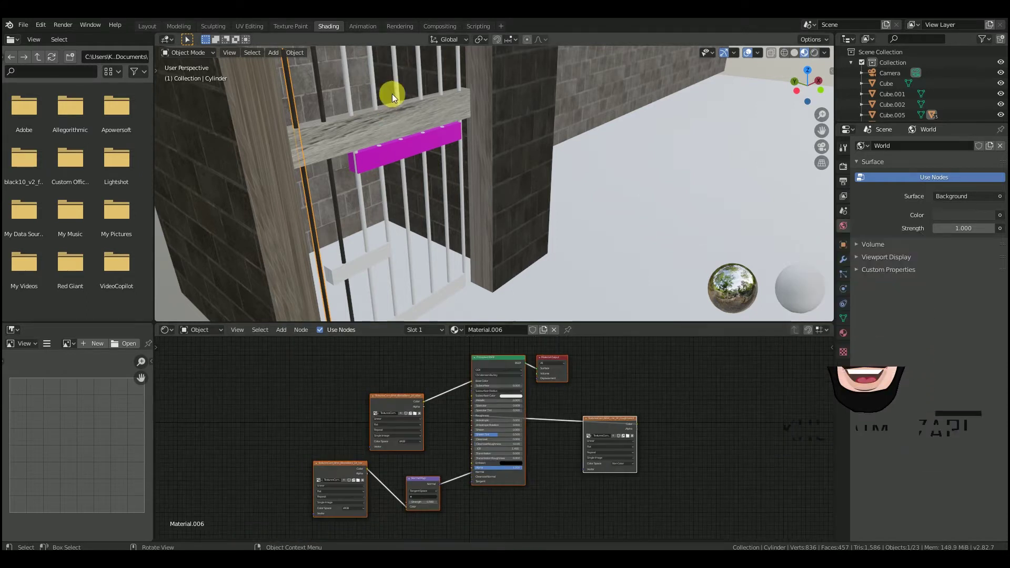
{"action": "left_click_drag", "start_coordinate": [576, 401], "coordinate": [260, 446]}
{"action": "left_click", "coordinate": [629, 412]}
{"action": "scroll", "coordinate": [451, 441], "scroll_direction": "down", "scroll_amount": 1}
{"action": "scroll", "coordinate": [450, 440], "scroll_direction": "down", "scroll_amount": 1}
{"action": "left_click_drag", "start_coordinate": [559, 356], "coordinate": [256, 473]}
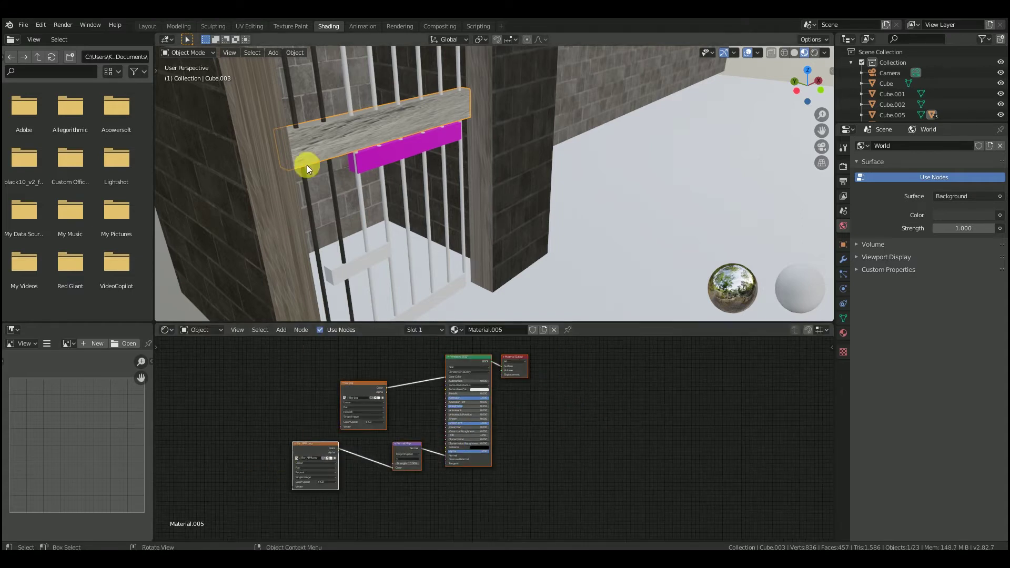
Step: Replace the second vertical bar's brick nodes with the copied metal nodes, and select the first vertical bar
{"action": "left_click", "coordinate": [321, 103]}
{"action": "left_click_drag", "start_coordinate": [591, 352], "coordinate": [342, 538]}
{"action": "key", "text": "x"}
{"action": "key", "text": "ctrl+v"}
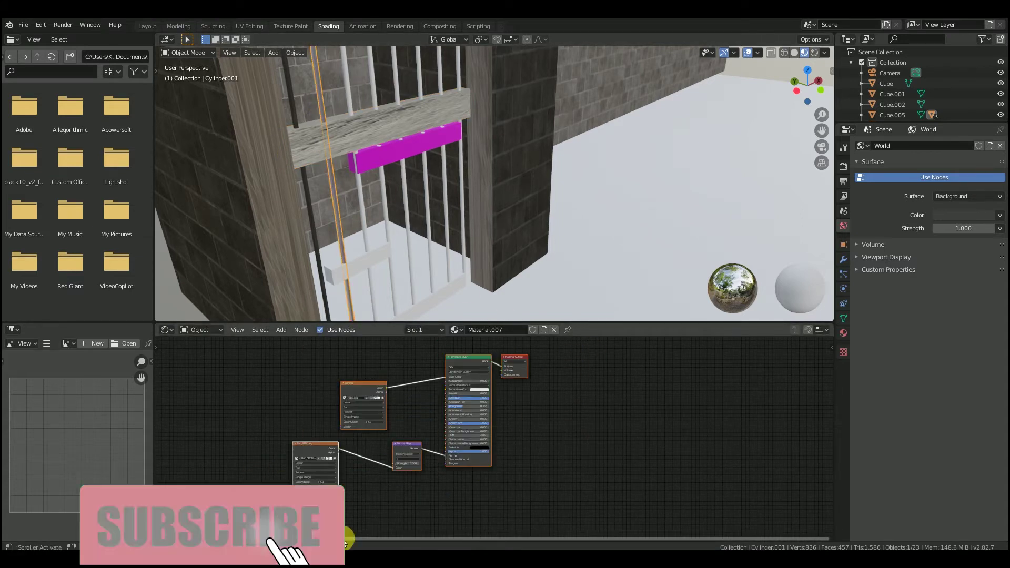
{"action": "left_click", "coordinate": [320, 108]}
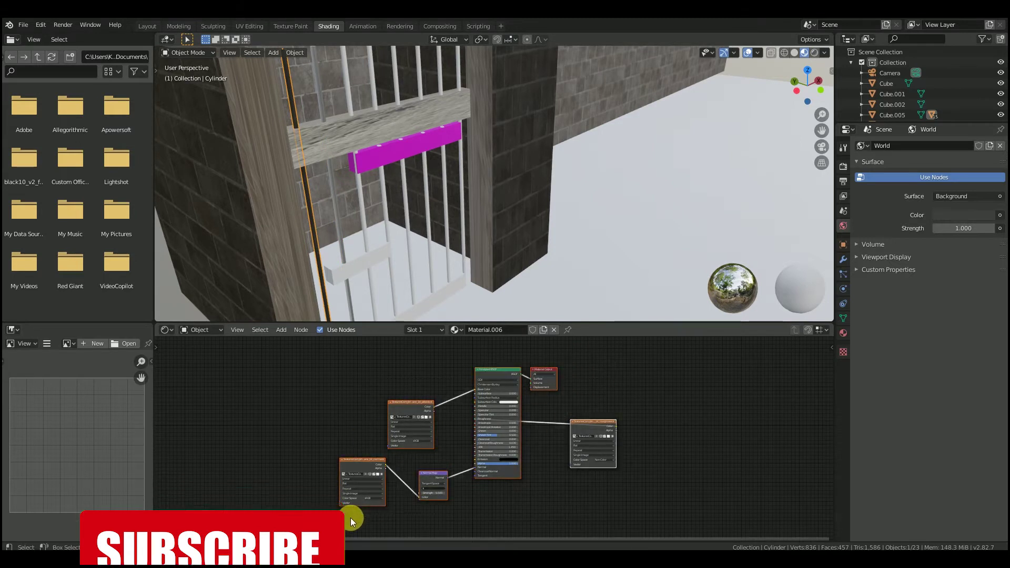
Step: Select the gate's smaller crossbar
{"action": "left_click", "coordinate": [400, 153]}
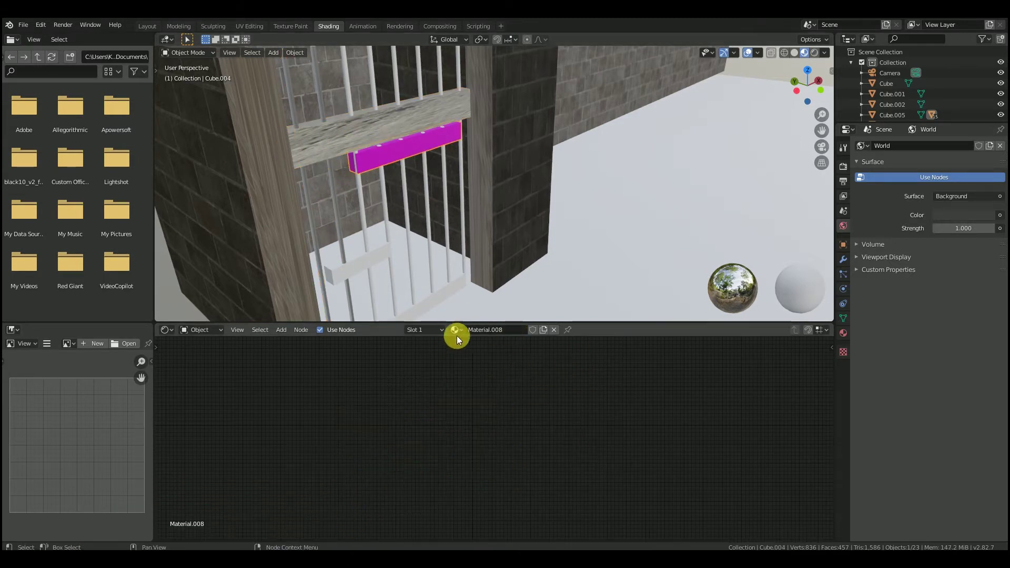
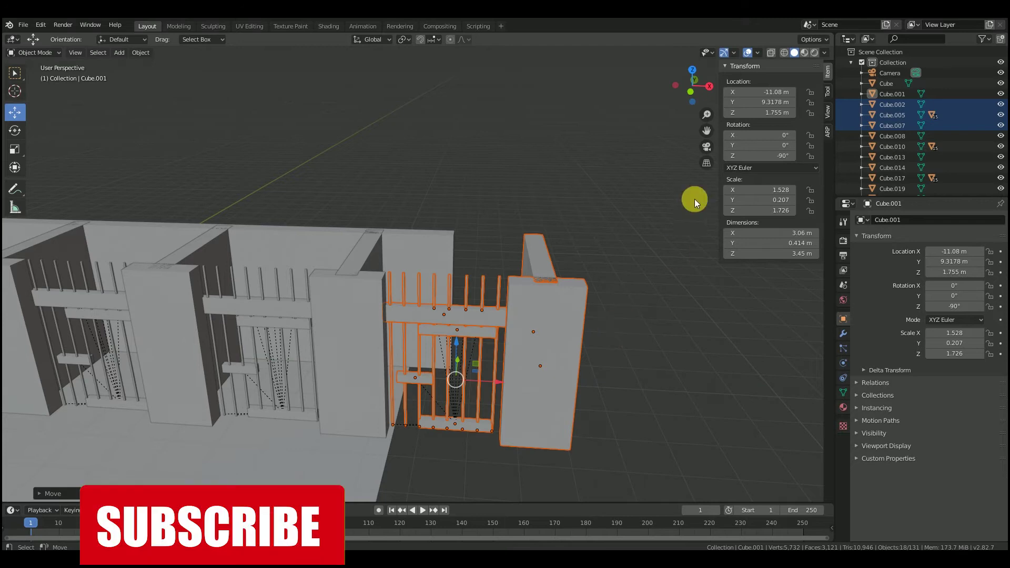
Step: Move the end cell's outer side wall to about X 14.83 m, Y 9.19 m
{"action": "middle_click_drag", "start_coordinate": [552, 303], "coordinate": [460, 271]}
{"action": "left_click", "coordinate": [393, 359]}
{"action": "key", "text": "g"}
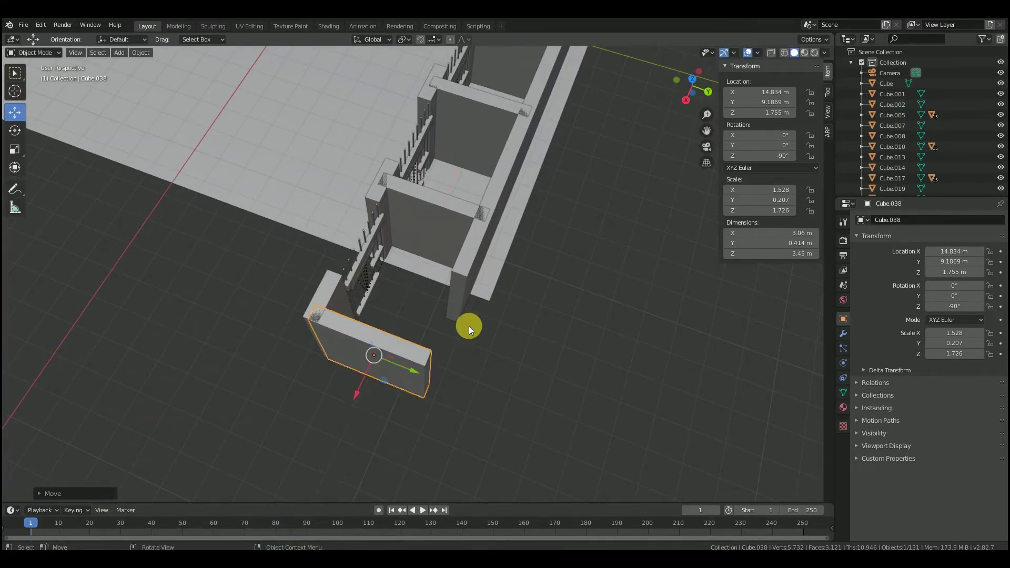
{"action": "scroll", "coordinate": [469, 331], "scroll_direction": "down", "scroll_amount": 2}
{"action": "middle_click_drag", "start_coordinate": [470, 276], "coordinate": [520, 247]}
{"action": "scroll", "coordinate": [520, 248], "scroll_direction": "down", "scroll_amount": 3}
{"action": "middle_click_drag", "start_coordinate": [428, 348], "coordinate": [463, 316]}
{"action": "scroll", "coordinate": [331, 437], "scroll_direction": "up", "scroll_amount": 2}
{"action": "scroll", "coordinate": [331, 437], "scroll_direction": "down", "scroll_amount": 2}
Step: Scale the floor plane to 14.491 along X and move it to X 1.605 m under the row of cells
{"action": "left_click", "coordinate": [370, 373]}
{"action": "left_click", "coordinate": [16, 149]}
{"action": "left_click_drag", "start_coordinate": [295, 348], "coordinate": [305, 350]}
{"action": "left_click", "coordinate": [16, 112]}
{"action": "left_click", "coordinate": [194, 289]}
{"action": "left_click", "coordinate": [231, 329]}
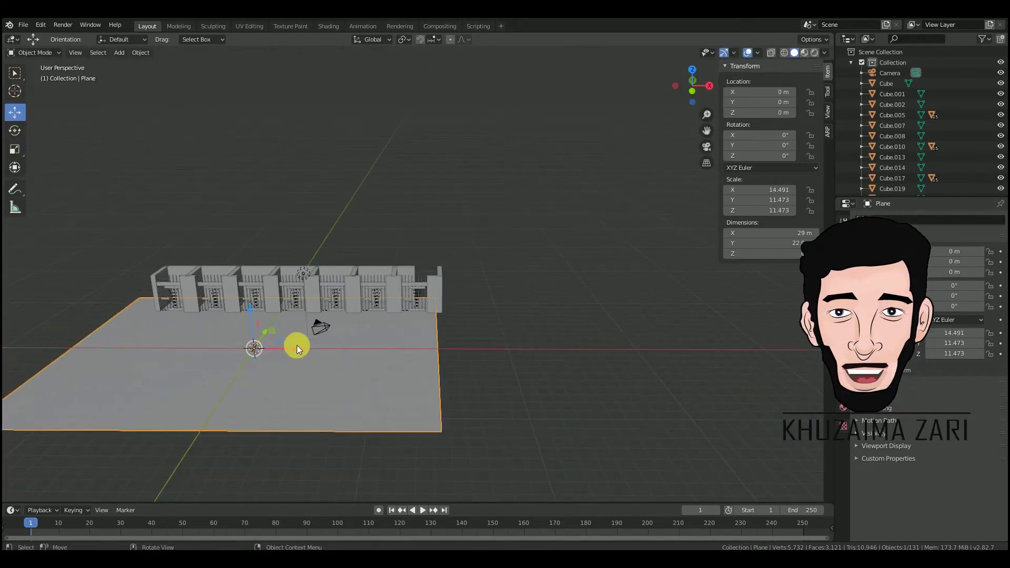
{"action": "middle_click_drag", "start_coordinate": [425, 343], "coordinate": [480, 295]}
Step: Edit the back wall's mesh and move its end face outward about 2.5 m along X to meet the outer side wall
{"action": "left_click", "coordinate": [554, 298]}
{"action": "middle_click_drag", "start_coordinate": [554, 297], "coordinate": [570, 297]}
{"action": "key", "text": "Tab"}
{"action": "left_click", "coordinate": [464, 332]}
{"action": "key", "text": "g"}
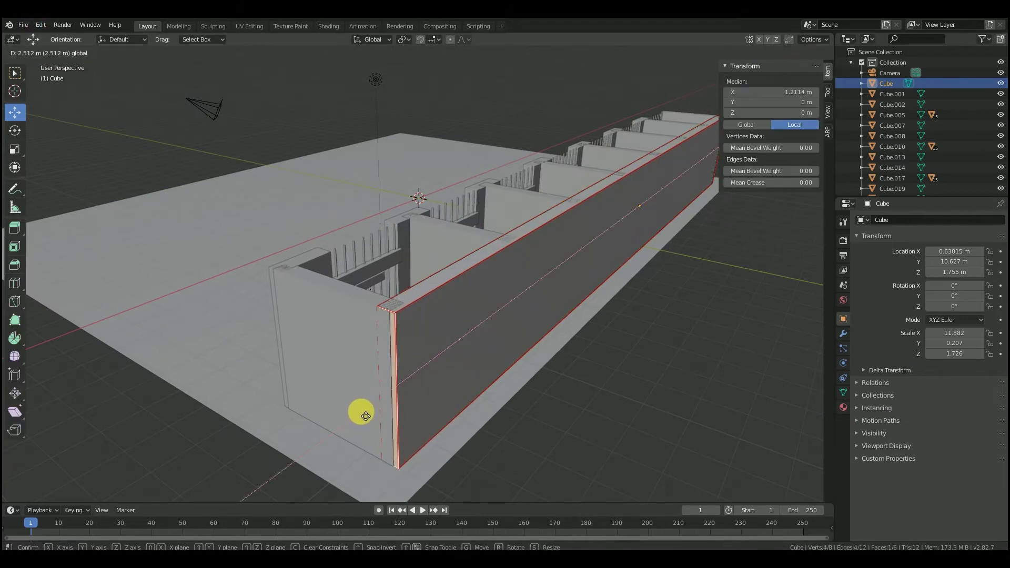
{"action": "key", "text": "Tab"}
{"action": "middle_click_drag", "start_coordinate": [448, 257], "coordinate": [384, 210]}
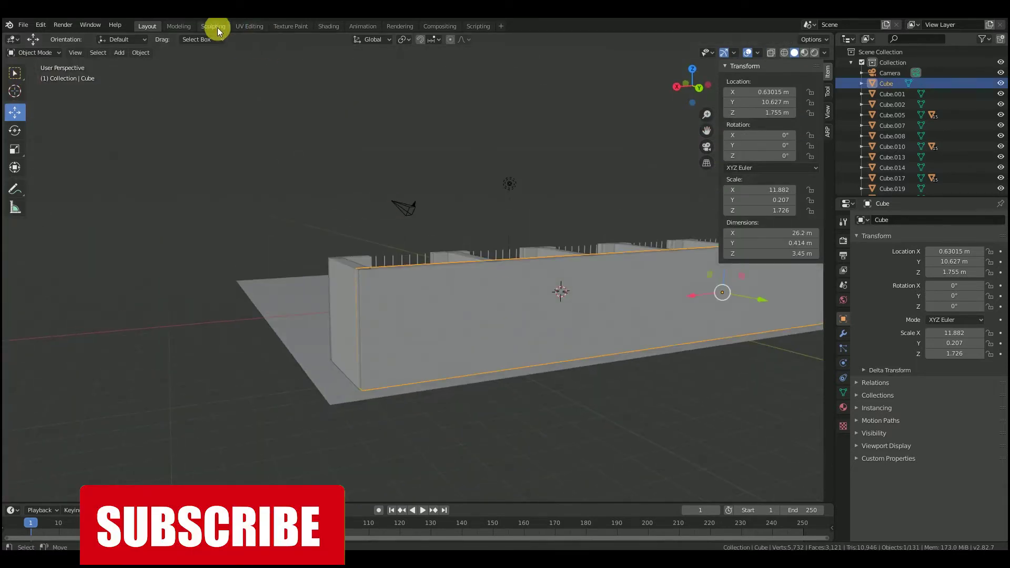
Step: In the Shading workspace, give the floor plane a new material and set its surface to Emission
{"action": "left_click", "coordinate": [219, 27]}
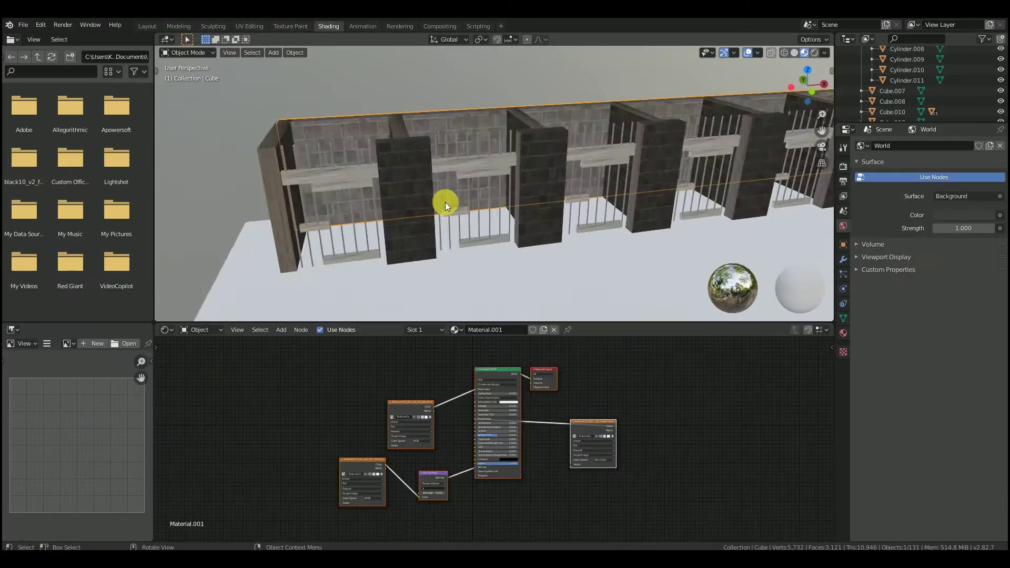
{"action": "middle_click_drag", "start_coordinate": [446, 202], "coordinate": [580, 154]}
{"action": "left_click", "coordinate": [568, 247]}
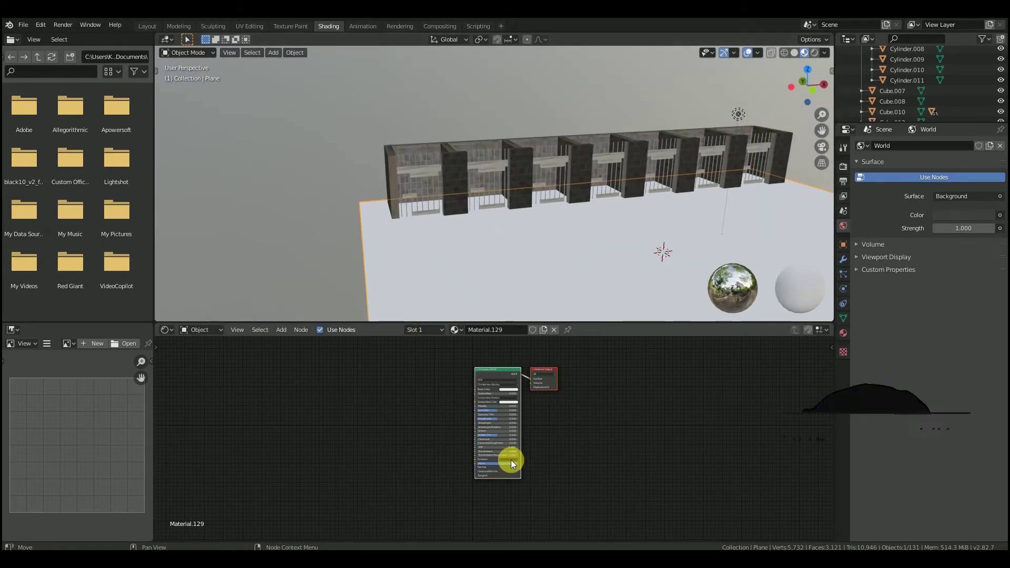
{"action": "scroll", "coordinate": [512, 461], "scroll_direction": "up", "scroll_amount": 12}
{"action": "left_click", "coordinate": [844, 333]}
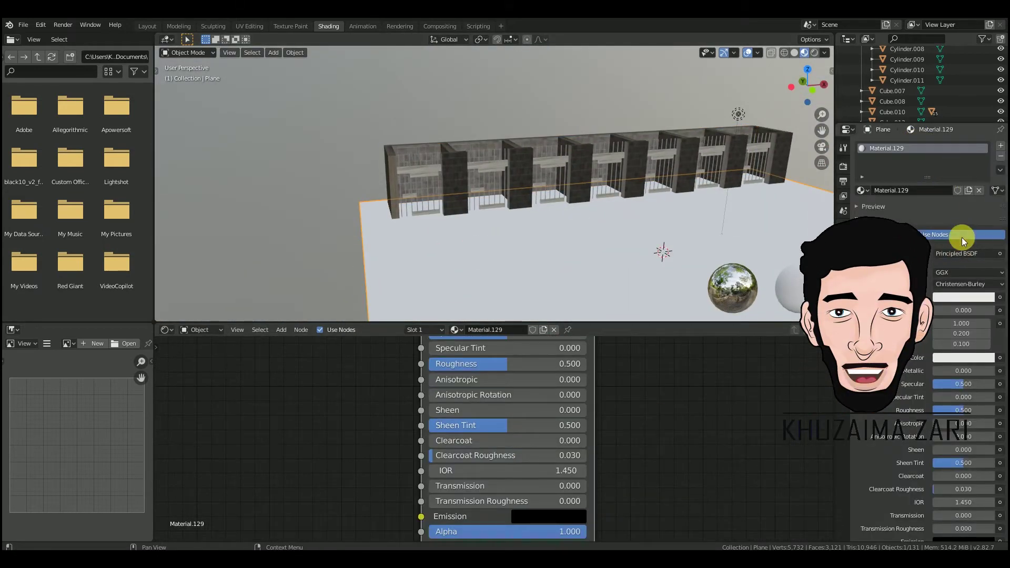
{"action": "left_click", "coordinate": [957, 254]}
{"action": "left_click", "coordinate": [892, 324]}
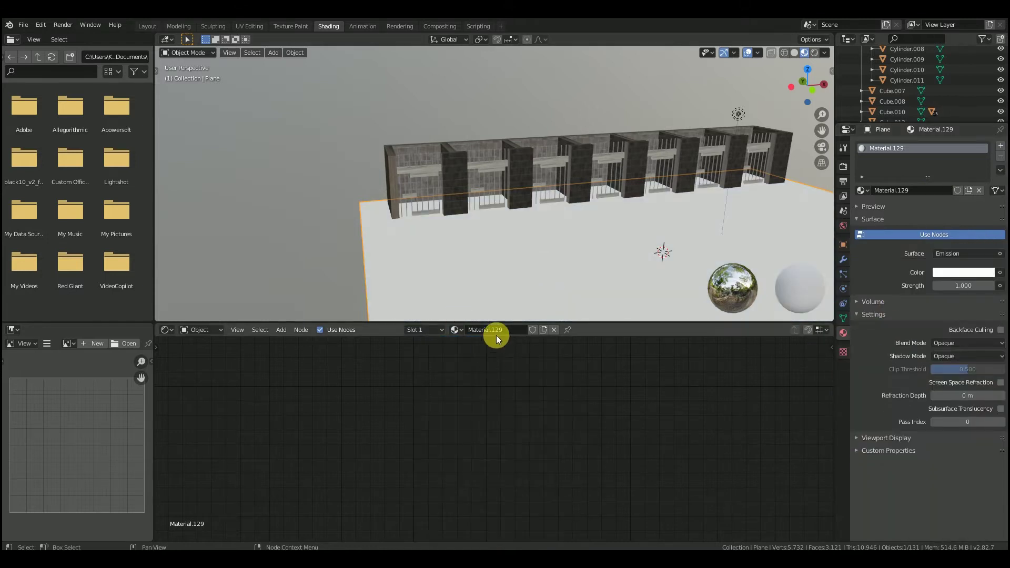
Step: Set the floor's emission color to dark grey with an HSV value of 0.340, and deselect the floor
{"action": "left_click", "coordinate": [980, 272]}
{"action": "left_click", "coordinate": [986, 185]}
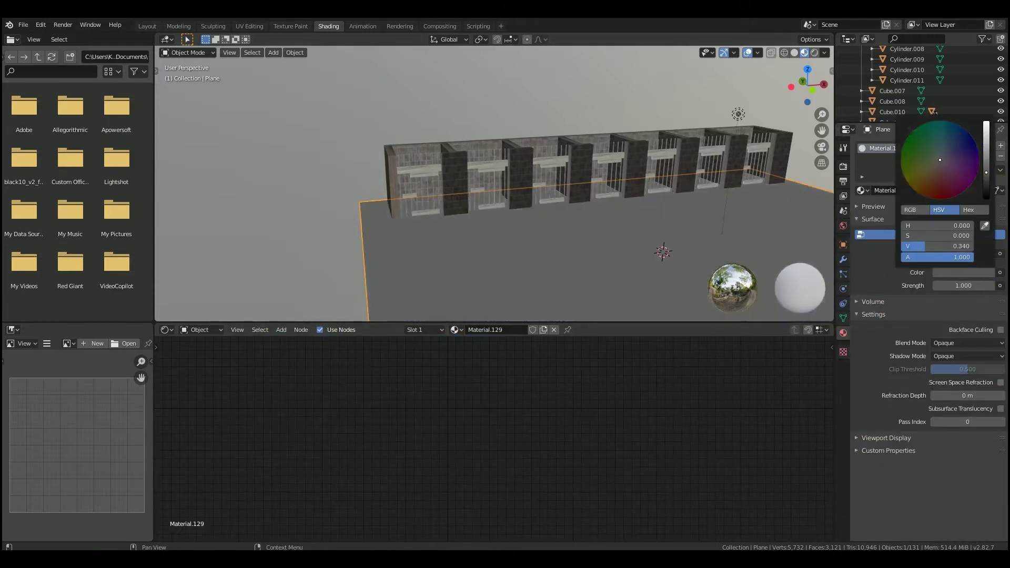
{"action": "middle_click_drag", "start_coordinate": [500, 213], "coordinate": [590, 245]}
{"action": "scroll", "coordinate": [526, 231], "scroll_direction": "up", "scroll_amount": 3}
{"action": "scroll", "coordinate": [526, 231], "scroll_direction": "down", "scroll_amount": 2}
{"action": "left_click", "coordinate": [269, 160]}
Step: Return to the Layout workspace, add a cube mesh and raise it to Z 3.5164 m
{"action": "middle_click_drag", "start_coordinate": [398, 195], "coordinate": [177, 33]}
{"action": "left_click", "coordinate": [148, 26]}
{"action": "mouse_move", "coordinate": [310, 168]}
{"action": "middle_mouse_down"}
{"action": "mouse_move", "coordinate": [347, 253]}
{"action": "mouse_move", "coordinate": [230, 181]}
{"action": "middle_mouse_up"}
{"action": "scroll", "coordinate": [311, 207], "scroll_direction": "down", "scroll_amount": 2}
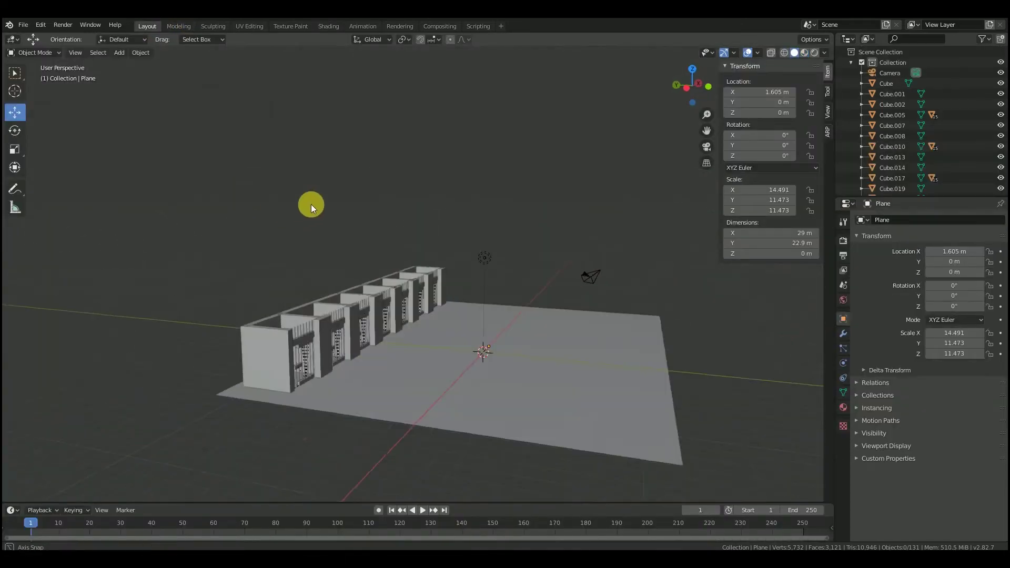
{"action": "scroll", "coordinate": [326, 295], "scroll_direction": "up", "scroll_amount": 3}
{"action": "scroll", "coordinate": [337, 369], "scroll_direction": "down", "scroll_amount": 1}
{"action": "left_click", "coordinate": [119, 53]}
{"action": "mouse_move", "coordinate": [158, 64]}
{"action": "left_click", "coordinate": [233, 79]}
{"action": "left_click_drag", "start_coordinate": [512, 338], "coordinate": [513, 253]}
{"action": "middle_click_drag", "start_coordinate": [548, 313], "coordinate": [515, 331]}
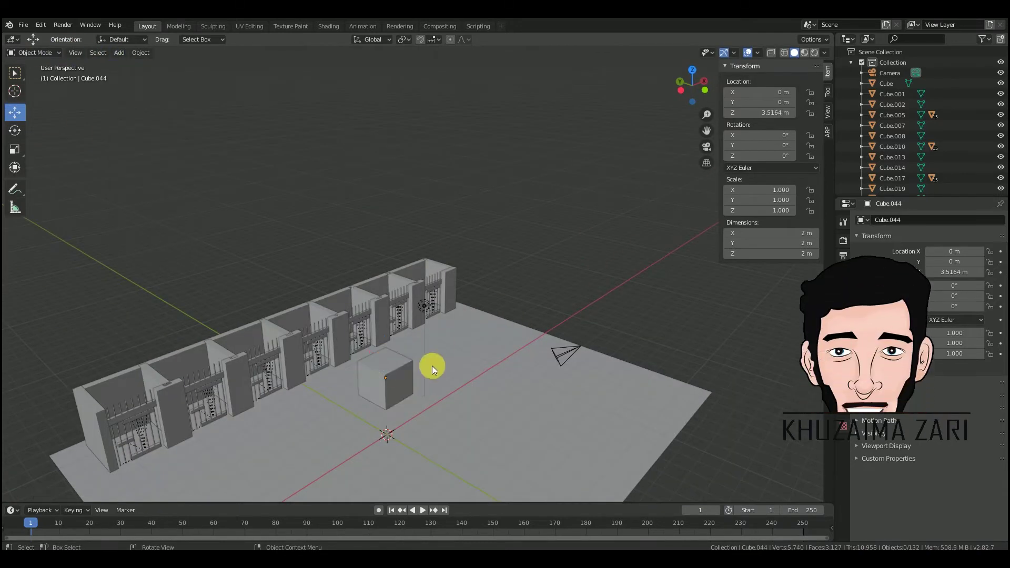
Step: Scale the cube into a thin roof slab about 22.6 m long, 4.69 m wide and 0.413 m thick
{"action": "left_click_drag", "start_coordinate": [414, 362], "coordinate": [591, 325]}
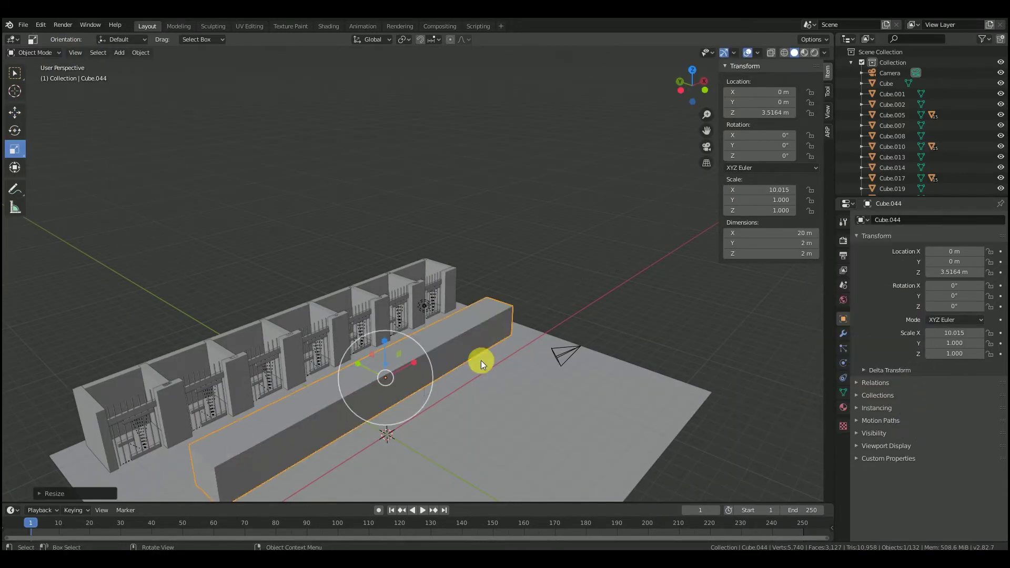
{"action": "middle_click_drag", "start_coordinate": [411, 354], "coordinate": [471, 334]}
{"action": "left_click_drag", "start_coordinate": [541, 294], "coordinate": [544, 289]}
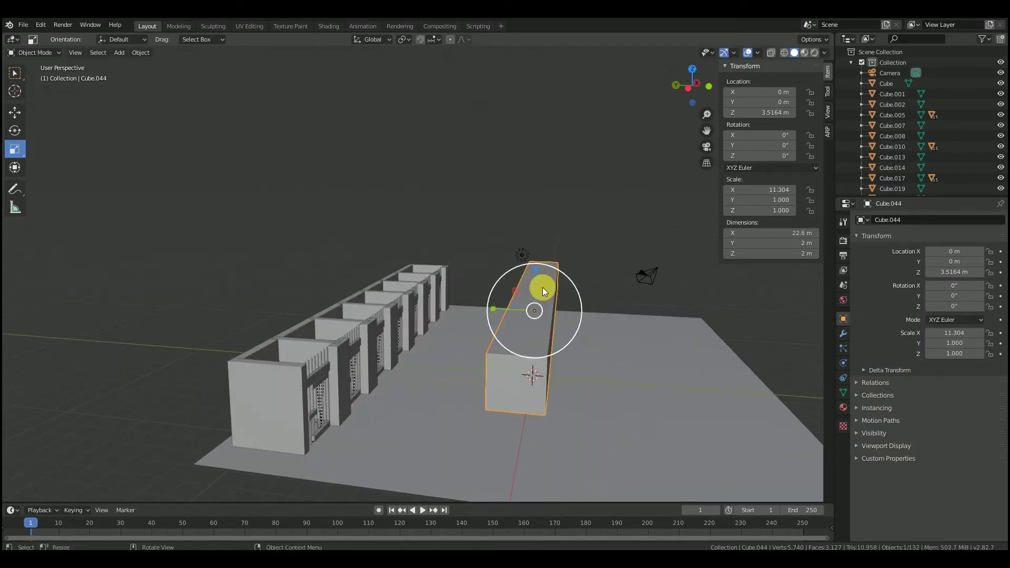
{"action": "middle_click_drag", "start_coordinate": [544, 289], "coordinate": [500, 294]}
{"action": "left_click_drag", "start_coordinate": [415, 308], "coordinate": [414, 354]}
{"action": "middle_click_drag", "start_coordinate": [341, 409], "coordinate": [396, 383]}
{"action": "left_click_drag", "start_coordinate": [540, 279], "coordinate": [492, 277]}
{"action": "middle_click_drag", "start_coordinate": [556, 285], "coordinate": [546, 289]}
Step: Move the slab over the row of cells, to about Y 8.5 m
{"action": "left_click", "coordinate": [14, 116]}
{"action": "left_click_drag", "start_coordinate": [509, 291], "coordinate": [311, 290]}
{"action": "middle_click_drag", "start_coordinate": [208, 318], "coordinate": [244, 321]}
{"action": "left_click_drag", "start_coordinate": [403, 286], "coordinate": [408, 287]}
{"action": "middle_click_drag", "start_coordinate": [379, 288], "coordinate": [444, 325]}
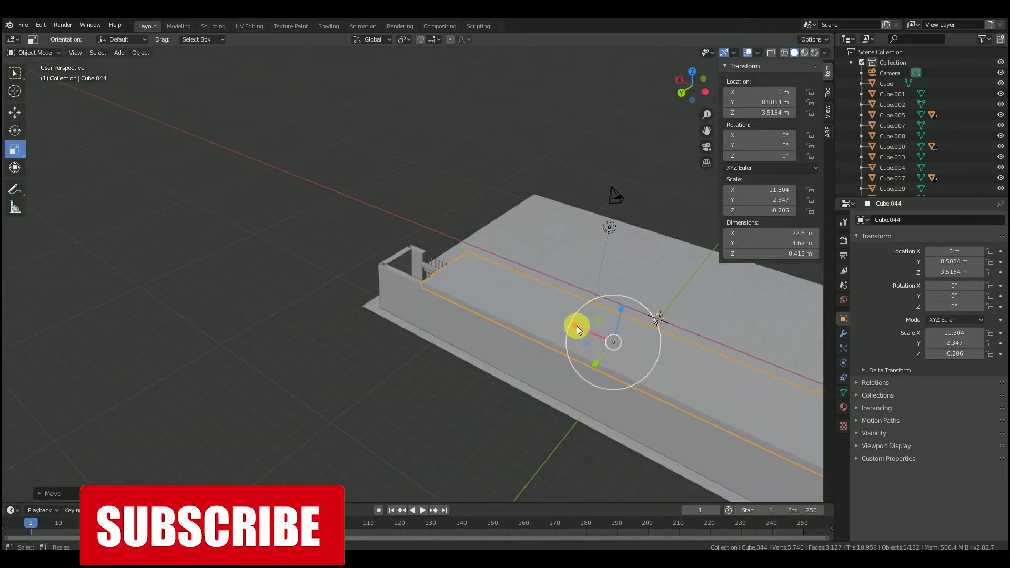
Step: Shift the roof slab along the cell row to about X 1.82 m and adjust its depth position to about Y 8.36 m
{"action": "left_click", "coordinate": [15, 112]}
{"action": "left_click_drag", "start_coordinate": [560, 318], "coordinate": [494, 298]}
{"action": "scroll", "coordinate": [473, 284], "scroll_direction": "down", "scroll_amount": 2}
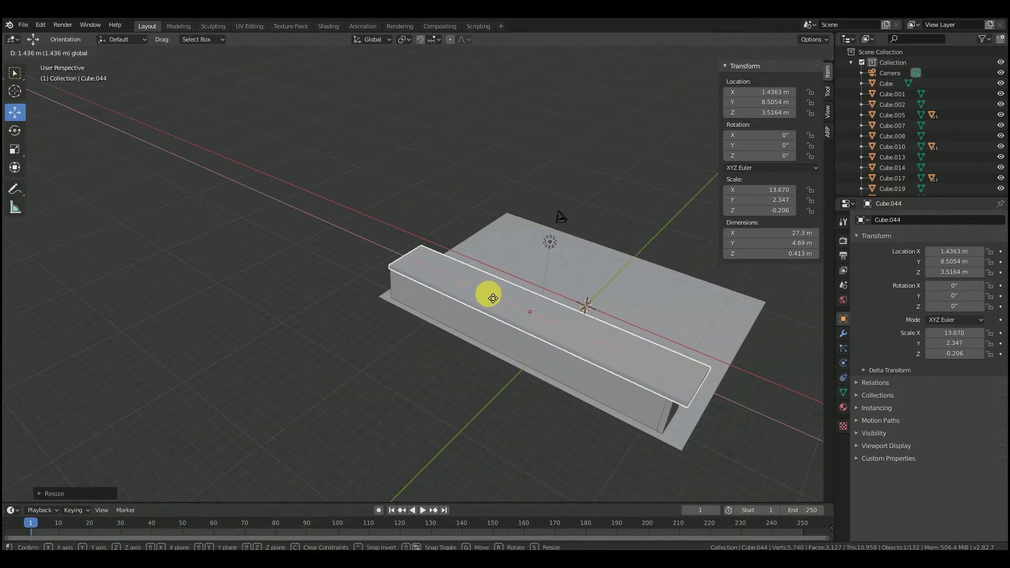
{"action": "middle_click_drag", "start_coordinate": [498, 308], "coordinate": [463, 301]}
{"action": "left_click_drag", "start_coordinate": [397, 285], "coordinate": [393, 289]}
{"action": "middle_click_drag", "start_coordinate": [394, 288], "coordinate": [456, 318]}
{"action": "middle_click_drag", "start_coordinate": [379, 227], "coordinate": [454, 326]}
Step: Resize the roof slab to about 23.3 m long and 5.34 m wide
{"action": "key", "text": "shift+space"}
{"action": "key", "text": "s"}
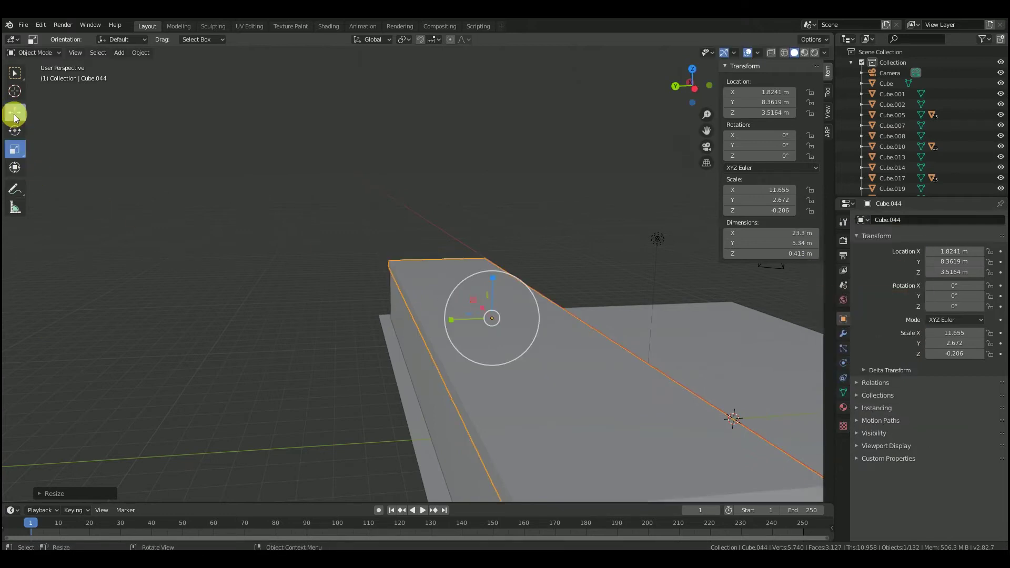
{"action": "left_click", "coordinate": [15, 117]}
Step: From the top view, scale the roof slab to 13.435 along X and move it to Y 8.2164 m
{"action": "left_click", "coordinate": [185, 244]}
{"action": "scroll", "coordinate": [269, 282], "scroll_direction": "down", "scroll_amount": 3}
{"action": "middle_click_drag", "start_coordinate": [268, 282], "coordinate": [272, 371]}
{"action": "scroll", "coordinate": [257, 338], "scroll_direction": "down", "scroll_amount": 2}
{"action": "key", "text": "KP_7"}
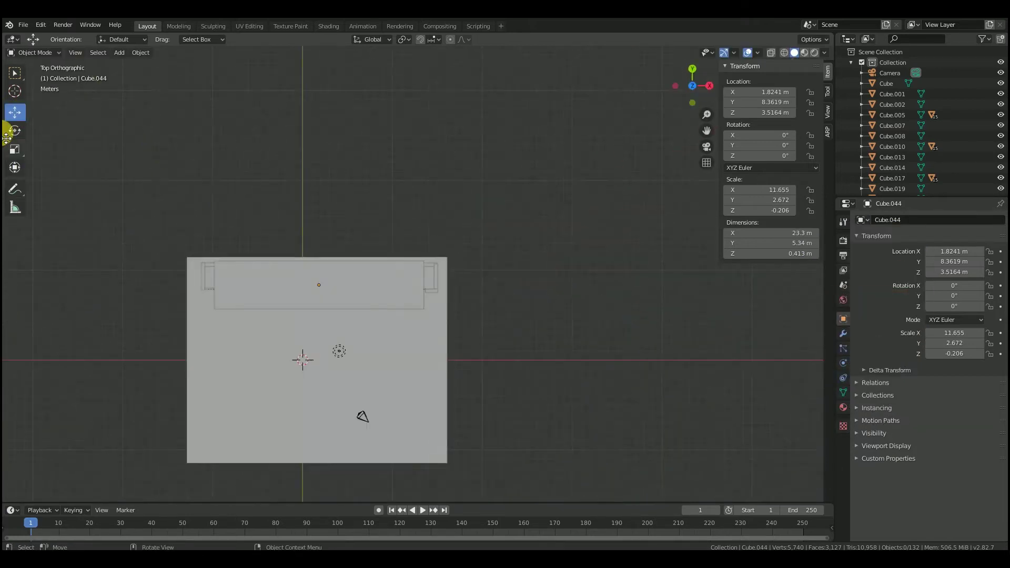
{"action": "left_click", "coordinate": [312, 285]}
{"action": "left_click_drag", "start_coordinate": [361, 285], "coordinate": [369, 286]}
{"action": "middle_click_drag", "start_coordinate": [279, 238], "coordinate": [453, 302]}
{"action": "left_click_drag", "start_coordinate": [386, 283], "coordinate": [388, 283]}
{"action": "scroll", "coordinate": [442, 299], "scroll_direction": "up", "scroll_amount": 5}
{"action": "middle_click_drag", "start_coordinate": [454, 296], "coordinate": [455, 296]}
{"action": "scroll", "coordinate": [456, 309], "scroll_direction": "down", "scroll_amount": 3}
{"action": "middle_click_drag", "start_coordinate": [496, 341], "coordinate": [479, 344]}
Step: In the roof slab's mesh, select the edges of the top face and mark them as seams
{"action": "left_click", "coordinate": [306, 308]}
{"action": "middle_click_drag", "start_coordinate": [307, 309], "coordinate": [265, 290]}
{"action": "key", "text": "Tab"}
{"action": "left_click", "coordinate": [378, 334]}
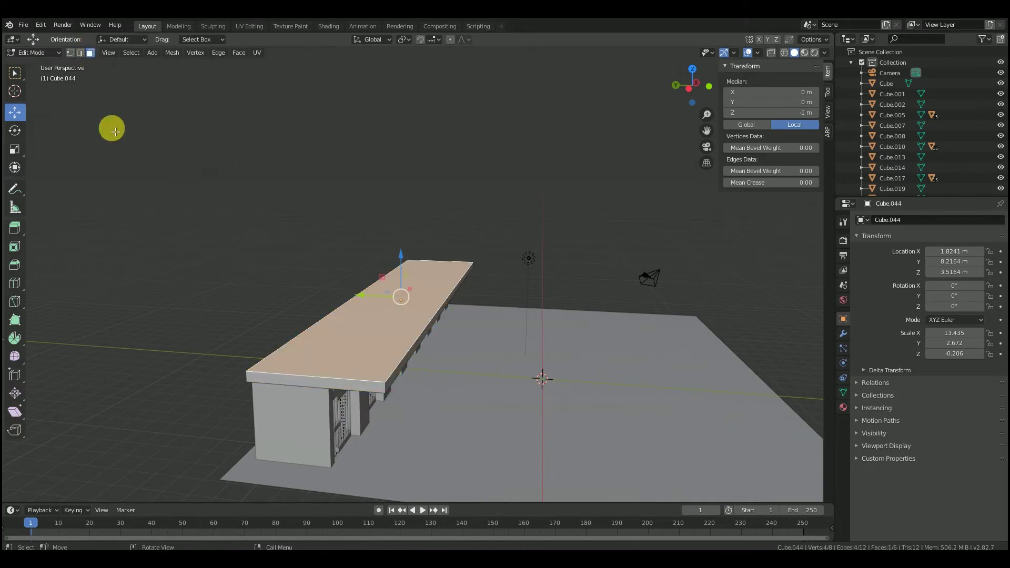
{"action": "left_click", "coordinate": [82, 53]}
{"action": "right_click", "coordinate": [398, 292]}
{"action": "left_click", "coordinate": [364, 292]}
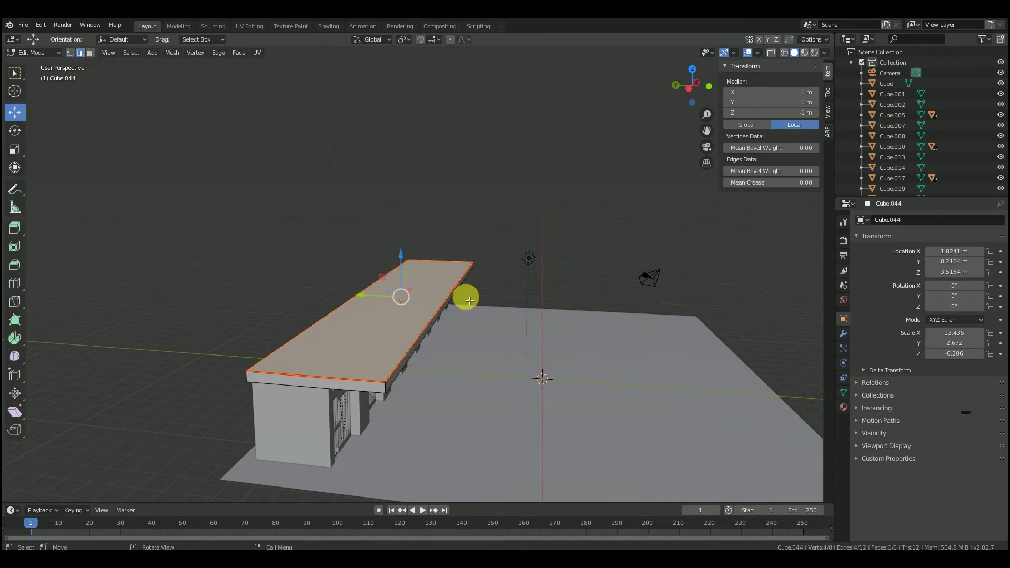
Step: Mark the slab's vertical corner edges as seams, return to Object Mode and deselect the slab
{"action": "left_click", "coordinate": [385, 388]}
{"action": "middle_click_drag", "start_coordinate": [464, 307], "coordinate": [457, 275]}
{"action": "left_click", "coordinate": [619, 370], "text": "shift"}
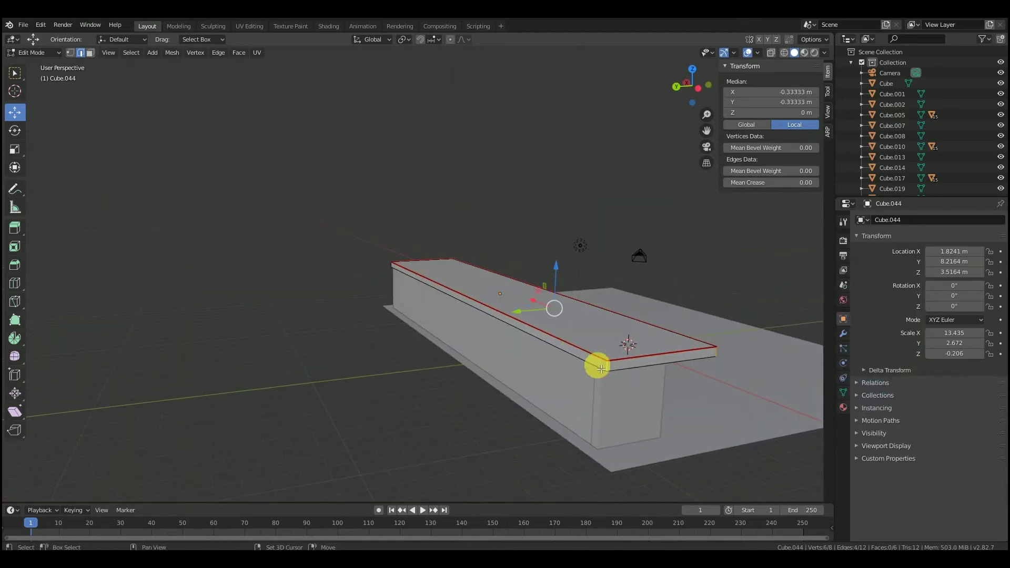
{"action": "left_click", "coordinate": [601, 368], "text": "shift"}
{"action": "middle_click_drag", "start_coordinate": [601, 367], "coordinate": [676, 363]}
{"action": "left_click", "coordinate": [391, 276], "text": "shift"}
{"action": "middle_click_drag", "start_coordinate": [428, 274], "coordinate": [297, 293]}
{"action": "right_click", "coordinate": [297, 293]}
{"action": "left_click", "coordinate": [296, 293]}
{"action": "middle_click_drag", "start_coordinate": [358, 192], "coordinate": [421, 164]}
{"action": "left_click", "coordinate": [18, 56]}
{"action": "left_click", "coordinate": [29, 65]}
{"action": "left_click", "coordinate": [253, 179]}
Step: Select all objects of the cell block, leaving out the floor plane and the camera
{"action": "middle_click_drag", "start_coordinate": [463, 353], "coordinate": [489, 366]}
{"action": "key", "text": "a"}
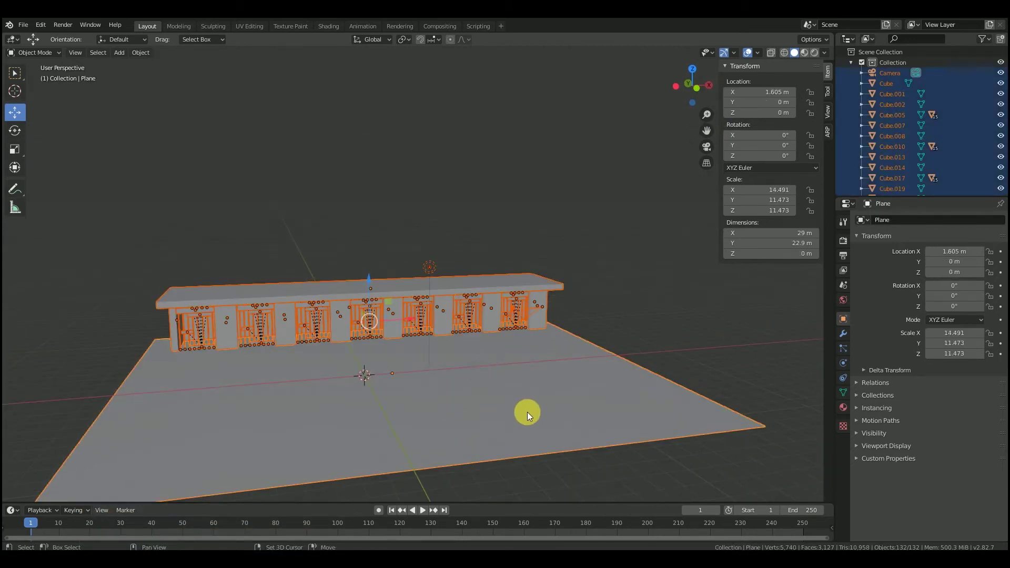
{"action": "middle_click_drag", "start_coordinate": [349, 323], "coordinate": [346, 326]}
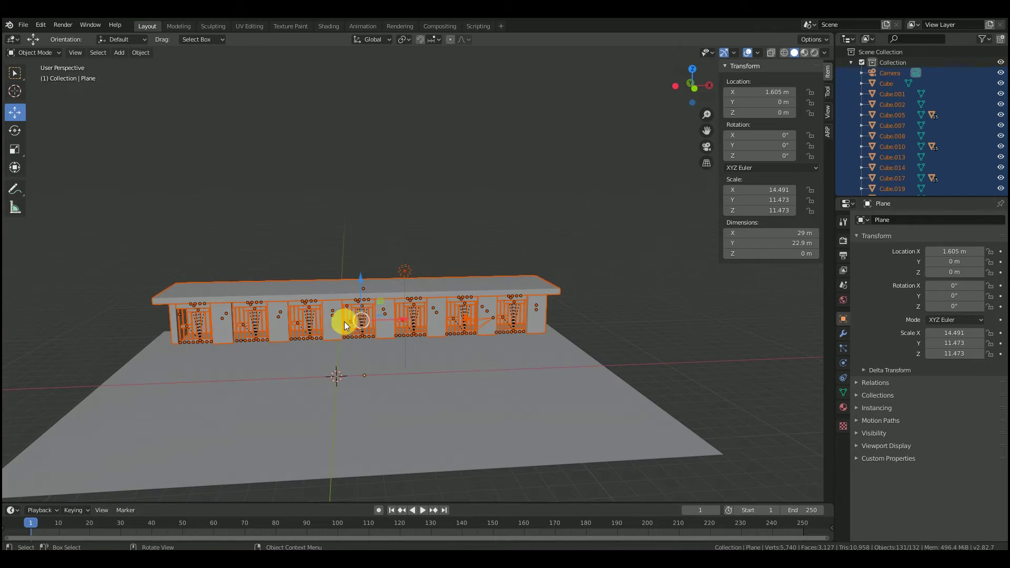
{"action": "left_click", "coordinate": [894, 75], "text": "ctrl"}
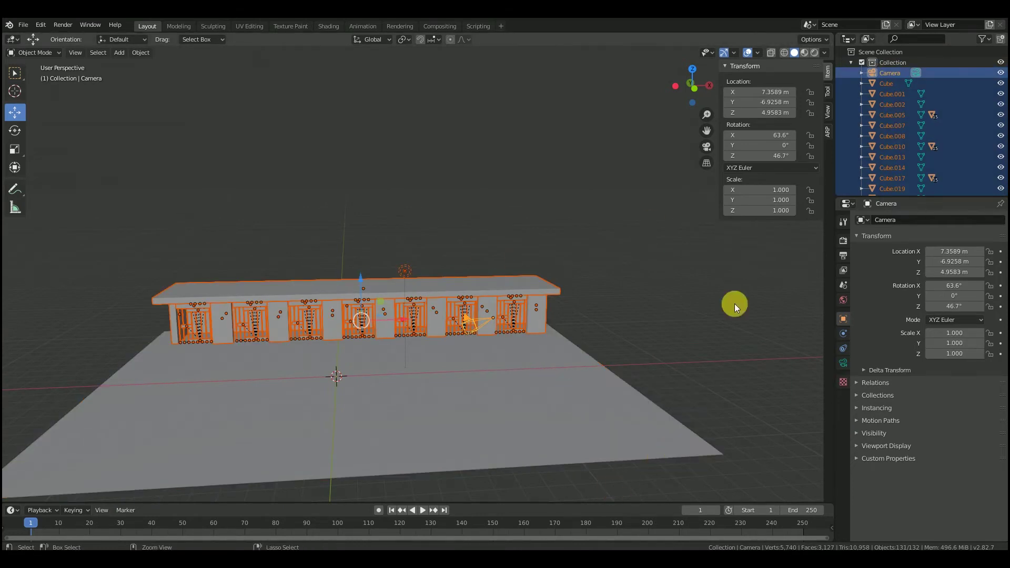
{"action": "scroll", "coordinate": [887, 167], "scroll_direction": "down", "scroll_amount": 8}
{"action": "left_click", "coordinate": [885, 176], "text": "ctrl"}
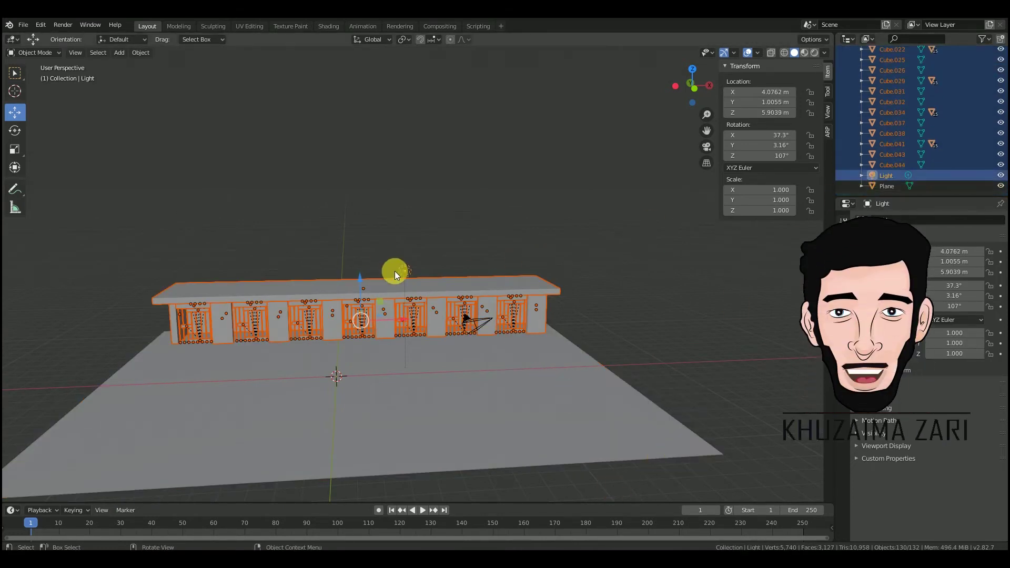
Step: Paste a copy of the cell block and raise it onto the first roof slab as a second storey
{"action": "scroll", "coordinate": [381, 279], "scroll_direction": "up", "scroll_amount": 4}
{"action": "middle_click_drag", "start_coordinate": [378, 294], "coordinate": [447, 249]}
{"action": "scroll", "coordinate": [446, 248], "scroll_direction": "down", "scroll_amount": 2}
{"action": "key", "text": "ctrl+v"}
{"action": "left_click_drag", "start_coordinate": [395, 287], "coordinate": [397, 228]}
{"action": "middle_click_drag", "start_coordinate": [354, 262], "coordinate": [469, 322]}
{"action": "key", "text": "g"}
{"action": "key", "text": "z"}
{"action": "left_click_drag", "start_coordinate": [496, 222], "coordinate": [495, 214]}
Step: Copy and paste the storey again and raise the copy above the second one as a third storey
{"action": "scroll", "coordinate": [493, 284], "scroll_direction": "down", "scroll_amount": 4}
{"action": "middle_click_drag", "start_coordinate": [493, 297], "coordinate": [448, 305]}
{"action": "key", "text": "ctrl+c"}
{"action": "key", "text": "ctrl+v"}
{"action": "left_click_drag", "start_coordinate": [435, 242], "coordinate": [435, 153]}
{"action": "middle_click_drag", "start_coordinate": [371, 238], "coordinate": [339, 245]}
{"action": "scroll", "coordinate": [338, 246], "scroll_direction": "down", "scroll_amount": 2}
Step: Delete the extra pasted light and raise the original light to Z 12.541 m
{"action": "left_click", "coordinate": [619, 225]}
{"action": "scroll", "coordinate": [619, 224], "scroll_direction": "up", "scroll_amount": 3}
{"action": "left_click_drag", "start_coordinate": [571, 66], "coordinate": [592, 77]}
{"action": "left_click", "coordinate": [574, 193]}
{"action": "key", "text": "Delete"}
{"action": "left_click", "coordinate": [566, 291]}
{"action": "left_click_drag", "start_coordinate": [568, 252], "coordinate": [574, 79]}
{"action": "middle_click_drag", "start_coordinate": [591, 226], "coordinate": [519, 231]}
{"action": "left_click", "coordinate": [482, 261]}
Step: Add a cylinder mesh, raise it to Z 2.6533 m and scale it uniformly to 0.445
{"action": "scroll", "coordinate": [485, 287], "scroll_direction": "up", "scroll_amount": 3}
{"action": "middle_click_drag", "start_coordinate": [485, 287], "coordinate": [223, 114]}
{"action": "scroll", "coordinate": [396, 225], "scroll_direction": "down", "scroll_amount": 5}
{"action": "scroll", "coordinate": [223, 113], "scroll_direction": "up", "scroll_amount": 5}
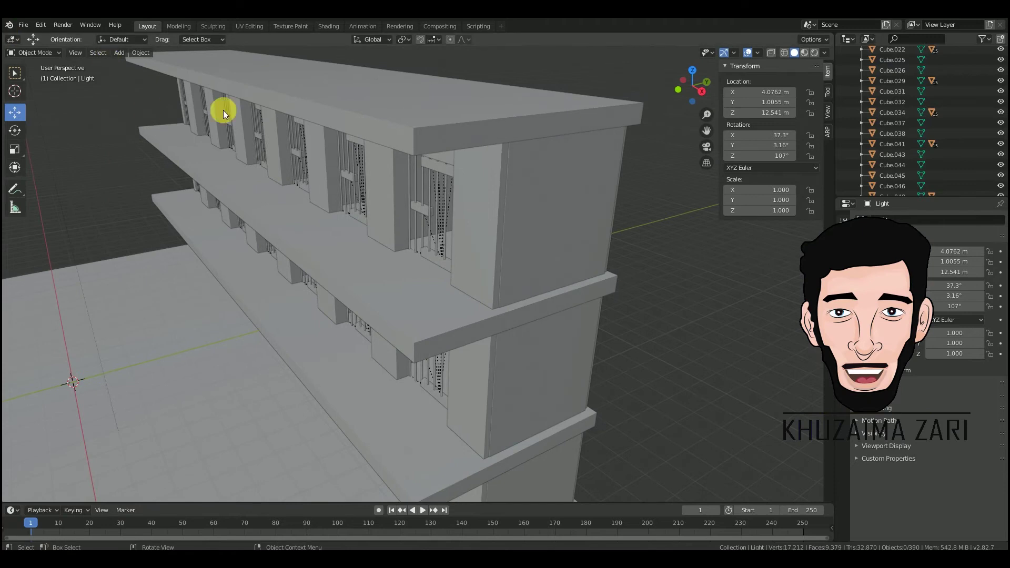
{"action": "scroll", "coordinate": [63, 62], "scroll_direction": "down", "scroll_amount": 5}
{"action": "left_click", "coordinate": [119, 53]}
{"action": "mouse_move", "coordinate": [140, 72]}
{"action": "left_click", "coordinate": [240, 120]}
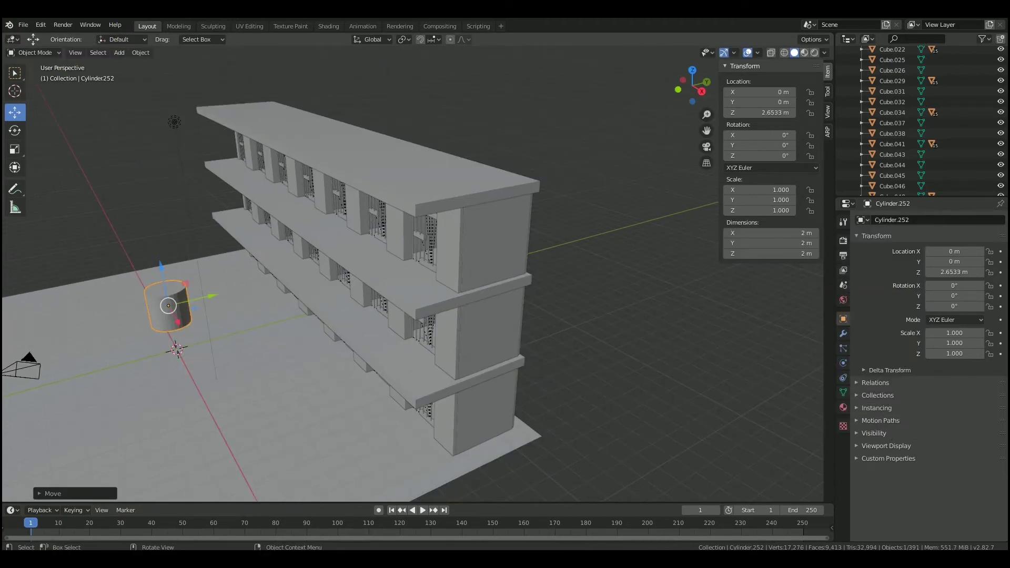
{"action": "left_click", "coordinate": [171, 316]}
{"action": "middle_click_drag", "start_coordinate": [205, 221], "coordinate": [308, 247]}
{"action": "scroll", "coordinate": [295, 337], "scroll_direction": "down", "scroll_amount": 2}
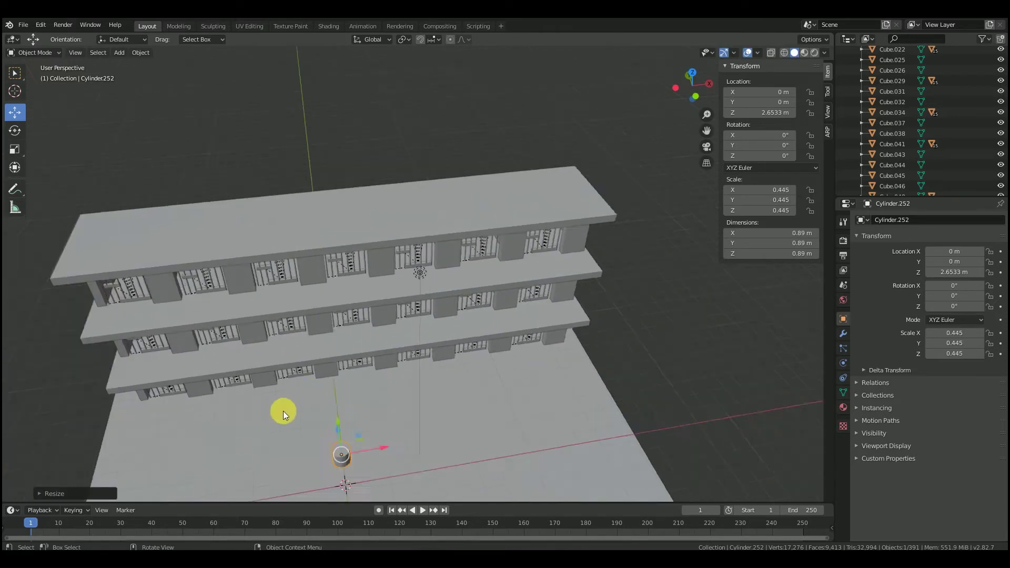
Step: Move the cylinder to the floor before the end cell at X 12.05 m, Y 5.921 m, Z 0.48597 m and scale it to 0.303
{"action": "middle_click_drag", "start_coordinate": [284, 413], "coordinate": [261, 467]}
{"action": "left_click_drag", "start_coordinate": [527, 386], "coordinate": [542, 390]}
{"action": "middle_click_drag", "start_coordinate": [536, 436], "coordinate": [453, 363]}
{"action": "scroll", "coordinate": [355, 354], "scroll_direction": "up", "scroll_amount": 5}
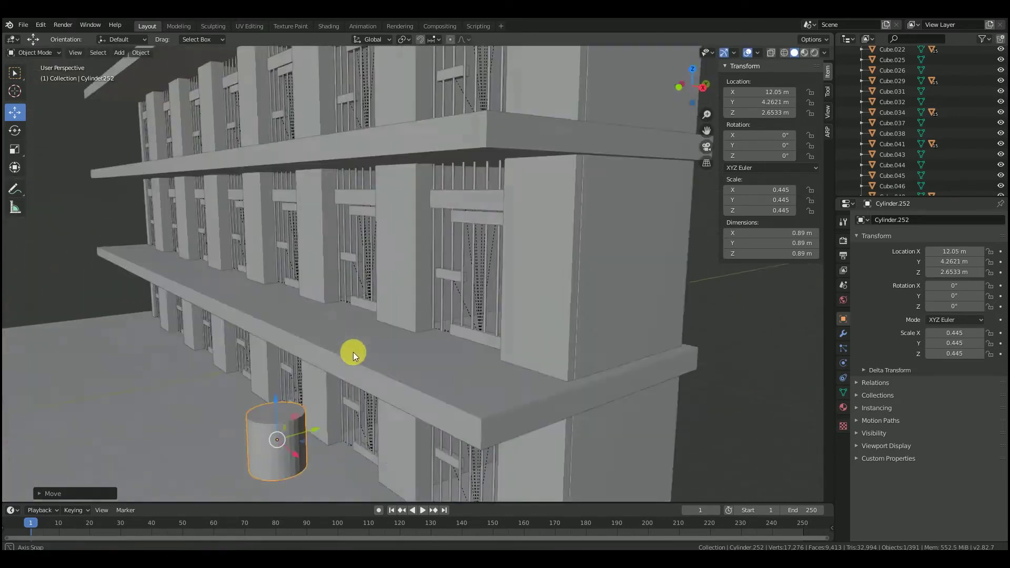
{"action": "scroll", "coordinate": [312, 388], "scroll_direction": "down", "scroll_amount": 4}
{"action": "left_click", "coordinate": [354, 408]}
{"action": "middle_click_drag", "start_coordinate": [354, 407], "coordinate": [428, 418]}
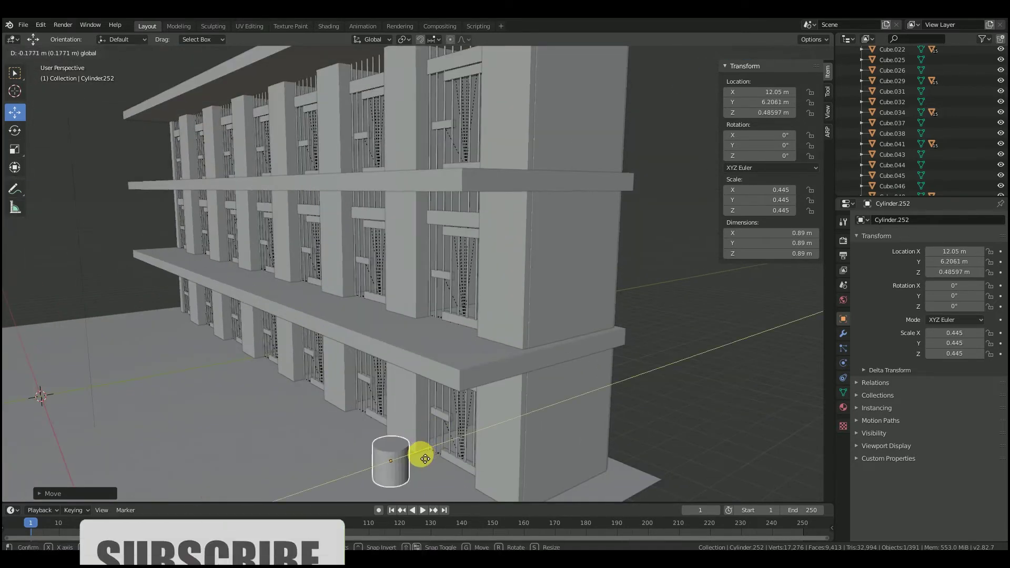
Step: Raise the cylinder's top face to the roof slab, making a 10.8 m tall pillar, and position it at Y 6.0521 m
{"action": "key", "text": "Tab"}
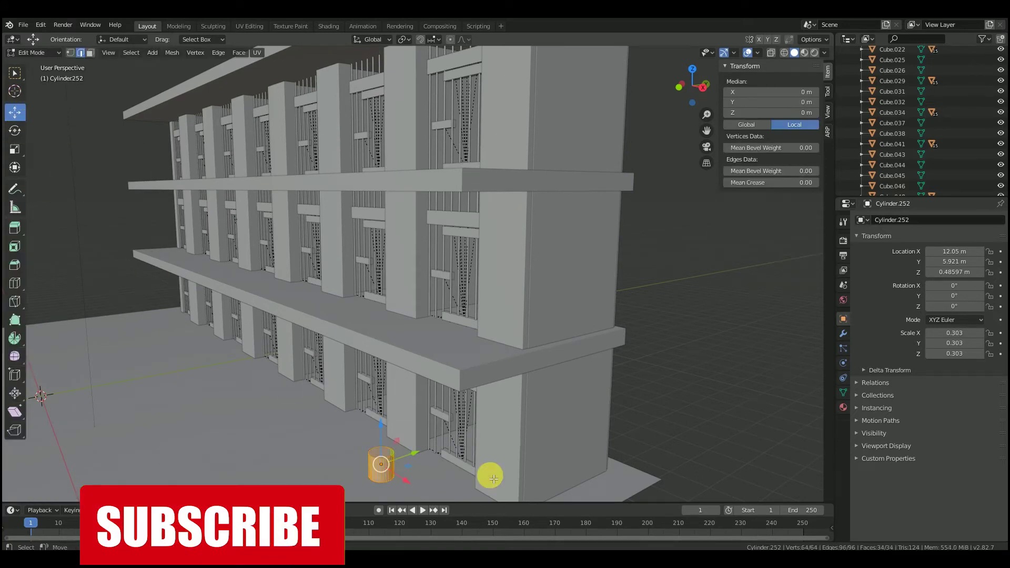
{"action": "left_click", "coordinate": [386, 457]}
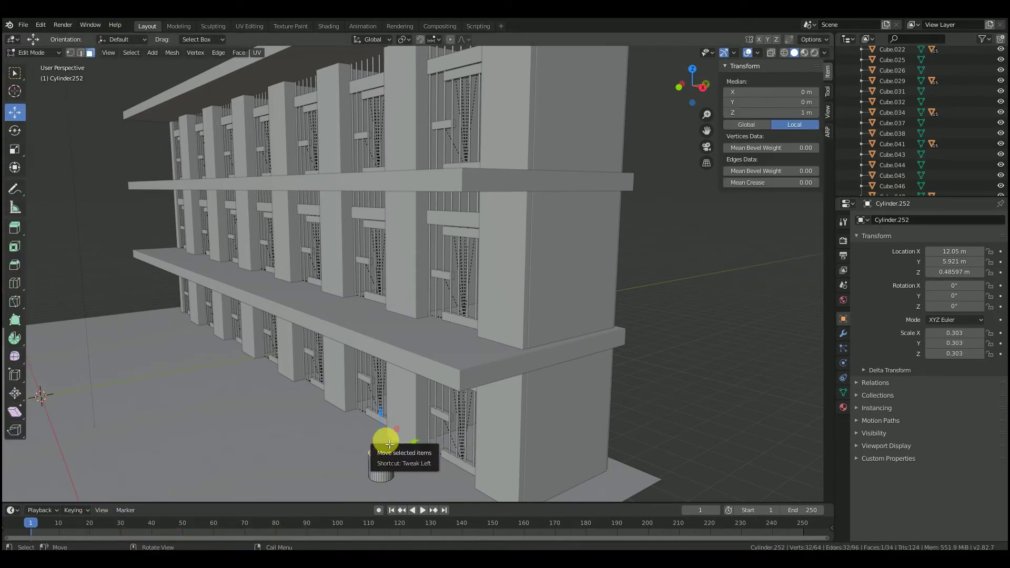
{"action": "scroll", "coordinate": [405, 332], "scroll_direction": "down", "scroll_amount": 4}
{"action": "left_click_drag", "start_coordinate": [409, 116], "coordinate": [408, 117]}
{"action": "scroll", "coordinate": [427, 333], "scroll_direction": "down", "scroll_amount": 2}
{"action": "middle_click_drag", "start_coordinate": [426, 334], "coordinate": [390, 324]}
{"action": "scroll", "coordinate": [358, 336], "scroll_direction": "up", "scroll_amount": 4}
{"action": "key", "text": "Tab"}
{"action": "left_click", "coordinate": [68, 81]}
Step: Try a pasted copy of the pillar at the far end of the cell building, and delete that copy
{"action": "key", "text": "ctrl+v"}
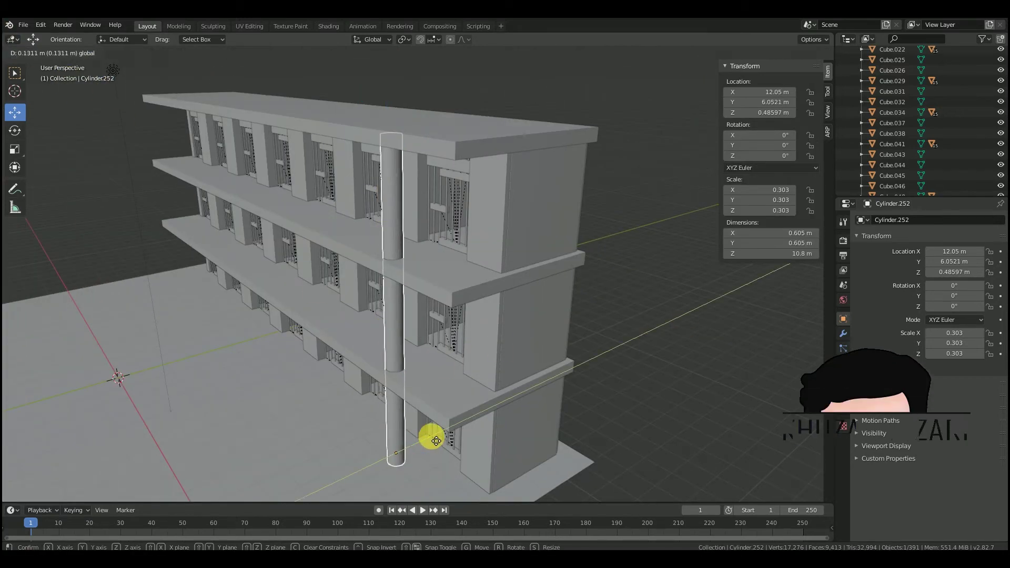
{"action": "middle_click_drag", "start_coordinate": [428, 436], "coordinate": [444, 313]}
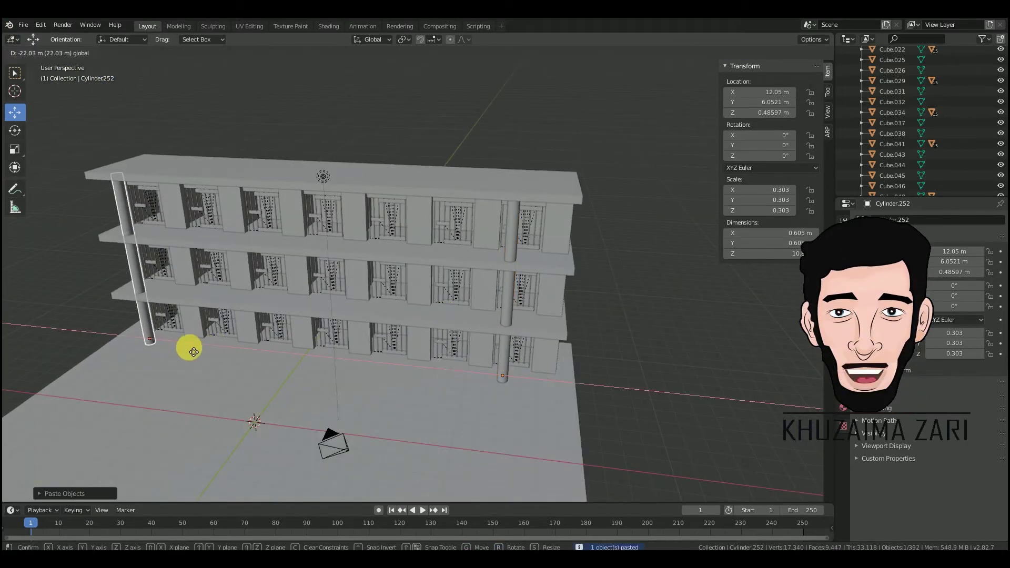
{"action": "left_click_drag", "start_coordinate": [194, 352], "coordinate": [190, 351]}
{"action": "middle_click_drag", "start_coordinate": [126, 211], "coordinate": [221, 198]}
{"action": "scroll", "coordinate": [333, 407], "scroll_direction": "down", "scroll_amount": 1}
{"action": "key", "text": "Delete"}
{"action": "middle_click_drag", "start_coordinate": [332, 405], "coordinate": [232, 431]}
Step: Move the original pillar away from the building along the X axis to X 17.355 m
{"action": "left_click", "coordinate": [446, 304]}
{"action": "scroll", "coordinate": [447, 305], "scroll_direction": "up", "scroll_amount": 2}
{"action": "middle_click_drag", "start_coordinate": [531, 384], "coordinate": [541, 355]}
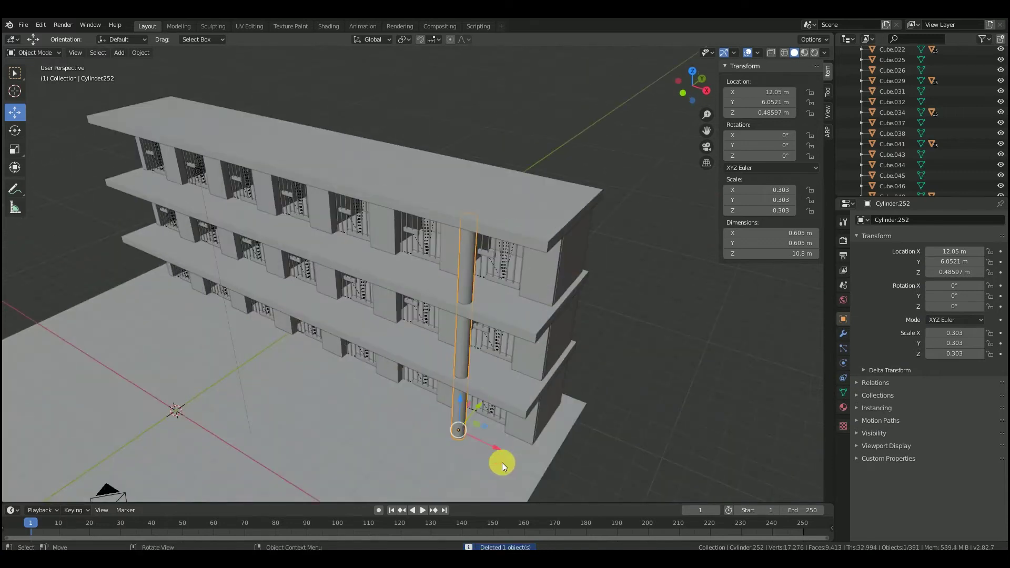
{"action": "left_click_drag", "start_coordinate": [496, 449], "coordinate": [632, 492]}
{"action": "scroll", "coordinate": [632, 336], "scroll_direction": "up", "scroll_amount": 3}
{"action": "left_click_drag", "start_coordinate": [707, 131], "coordinate": [221, 233]}
{"action": "middle_click_drag", "start_coordinate": [702, 244], "coordinate": [449, 333]}
Step: Mark the pillar's top rim and one vertical side edge as seams in Edit Mode
{"action": "key", "text": "Tab"}
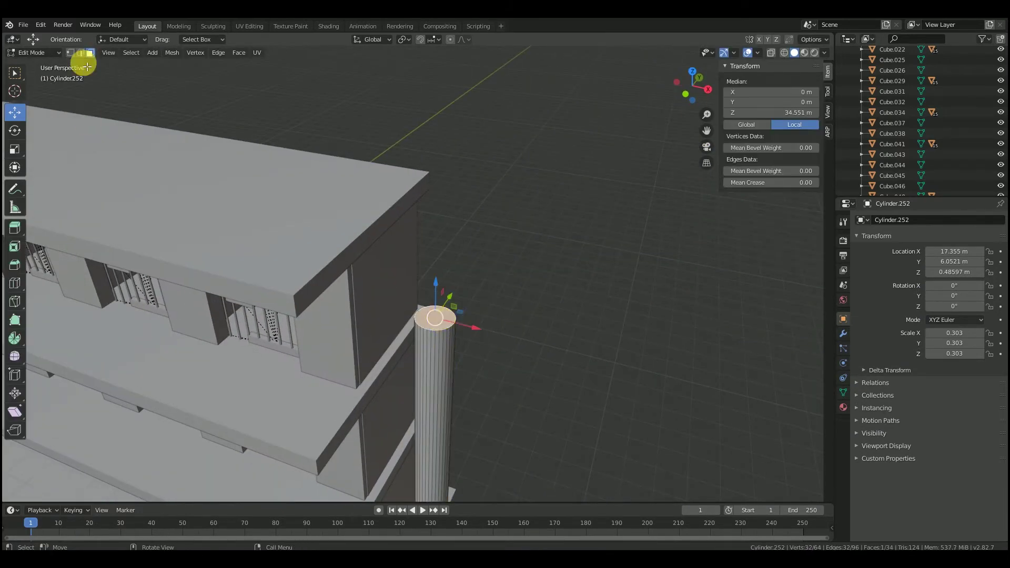
{"action": "left_click", "coordinate": [80, 53]}
{"action": "right_click", "coordinate": [446, 323]}
{"action": "left_click", "coordinate": [446, 323]}
{"action": "left_click", "coordinate": [443, 344]}
{"action": "right_click", "coordinate": [443, 344]}
{"action": "left_click", "coordinate": [443, 344]}
Step: Mark the pillar's bottom rim as a seam and return to Object Mode
{"action": "middle_click_drag", "start_coordinate": [446, 344], "coordinate": [456, 283]}
{"action": "left_click", "coordinate": [90, 53]}
{"action": "left_click", "coordinate": [466, 125]}
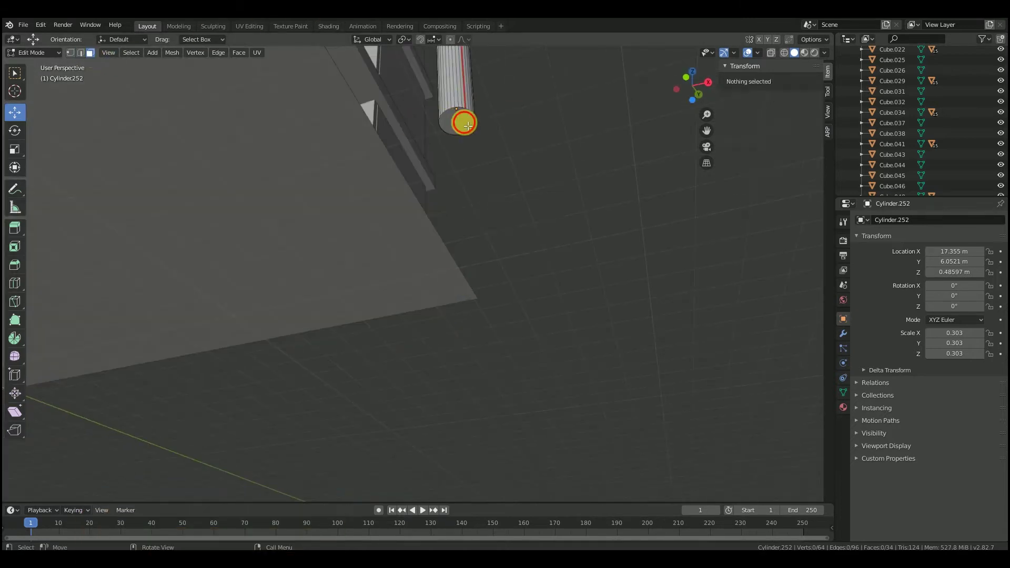
{"action": "left_click", "coordinate": [80, 52]}
{"action": "right_click", "coordinate": [497, 248]}
{"action": "left_click", "coordinate": [470, 258]}
{"action": "middle_click_drag", "start_coordinate": [545, 203], "coordinate": [548, 258]}
{"action": "left_click", "coordinate": [29, 53]}
{"action": "left_click", "coordinate": [29, 65]}
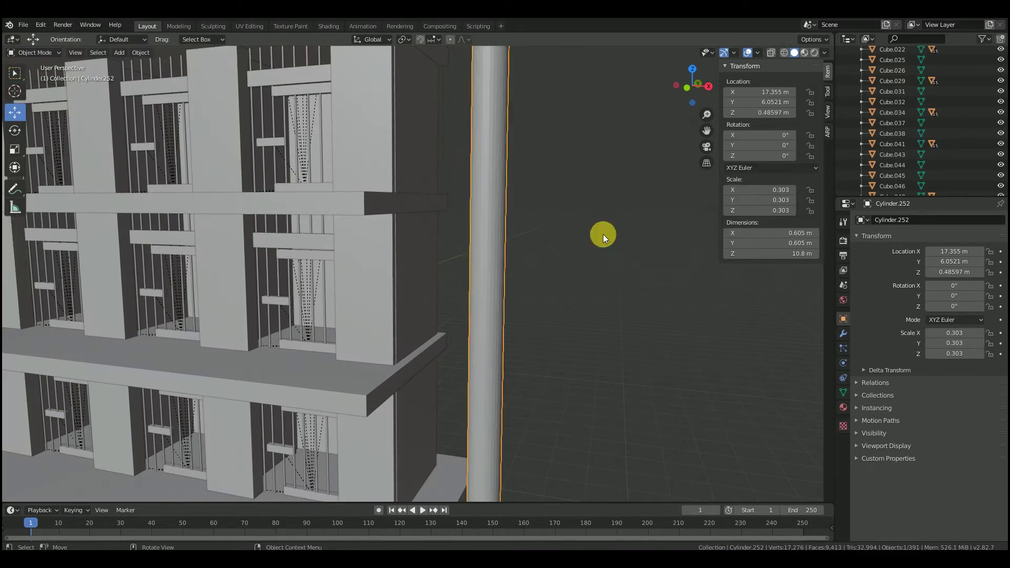
Step: Switch to the UV Editing workspace and select the pillar's entire mesh
{"action": "left_click", "coordinate": [260, 27]}
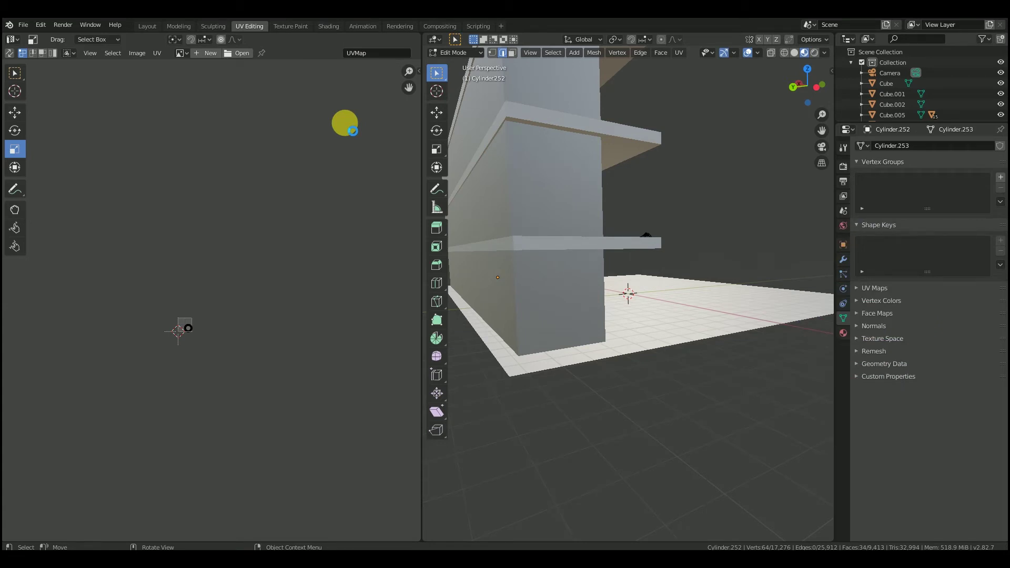
{"action": "scroll", "coordinate": [420, 200], "scroll_direction": "down", "scroll_amount": 3}
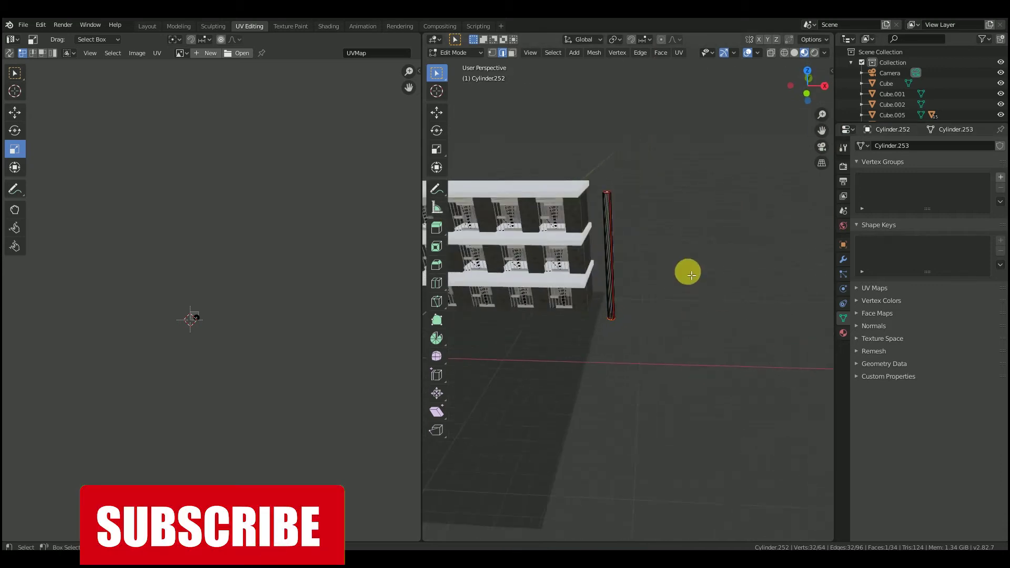
{"action": "scroll", "coordinate": [691, 275], "scroll_direction": "up", "scroll_amount": 6}
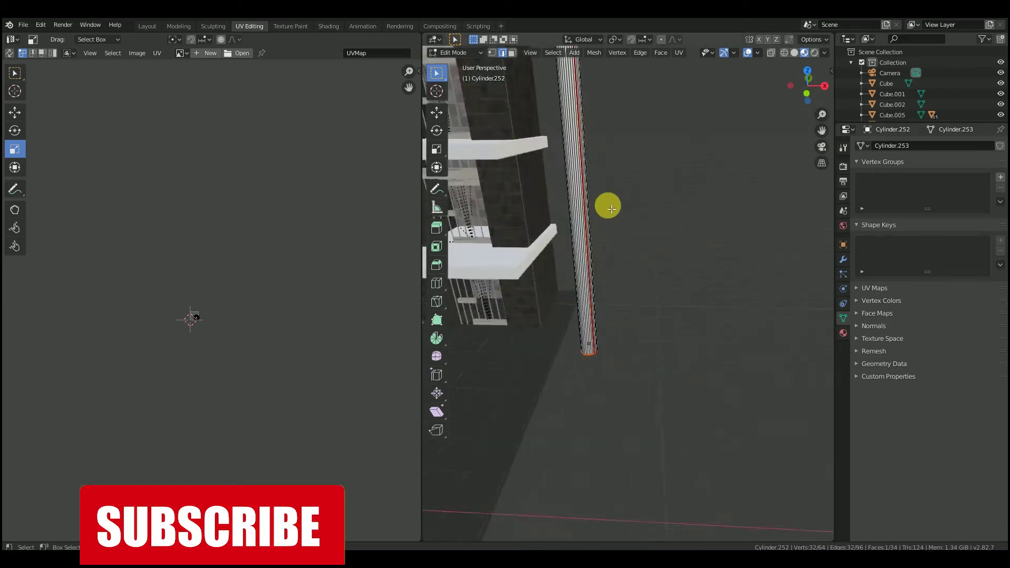
{"action": "key", "text": "a"}
Step: Create a new material for the pillar and replace its default nodes with the brick texture nodes in the Shading workspace
{"action": "left_click", "coordinate": [320, 28]}
{"action": "scroll", "coordinate": [384, 219], "scroll_direction": "down", "scroll_amount": 4}
{"action": "middle_click_drag", "start_coordinate": [481, 239], "coordinate": [500, 228]}
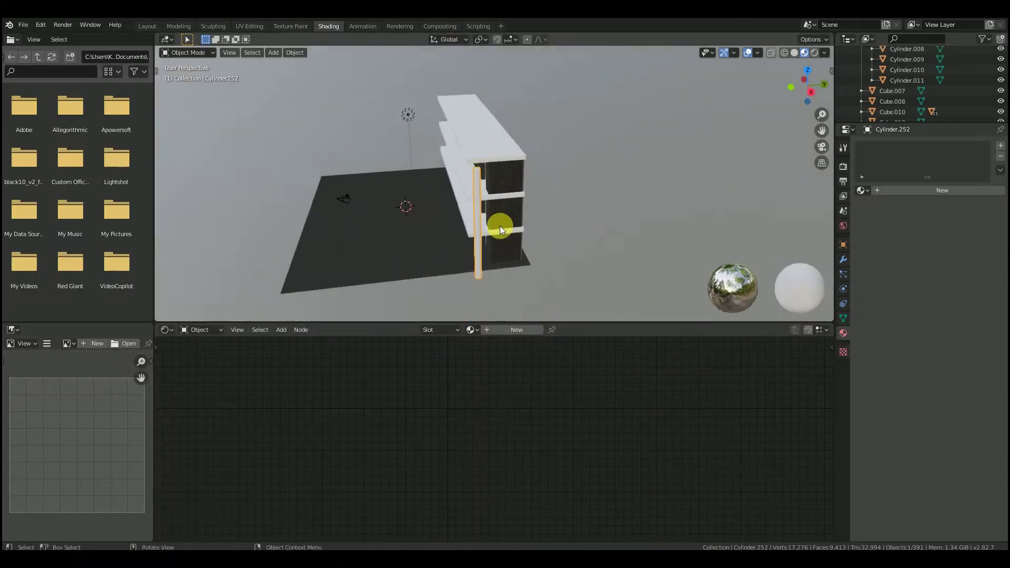
{"action": "scroll", "coordinate": [501, 230], "scroll_direction": "up", "scroll_amount": 3}
{"action": "left_click", "coordinate": [528, 332]}
{"action": "scroll", "coordinate": [449, 432], "scroll_direction": "down", "scroll_amount": 3}
{"action": "key", "text": "x"}
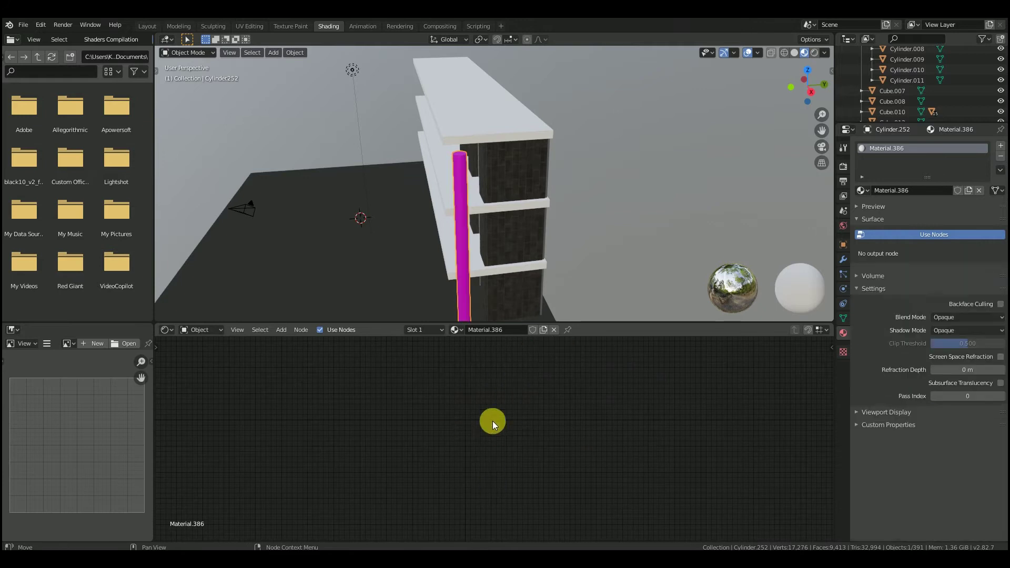
{"action": "left_click", "coordinate": [516, 176]}
{"action": "left_click", "coordinate": [460, 226]}
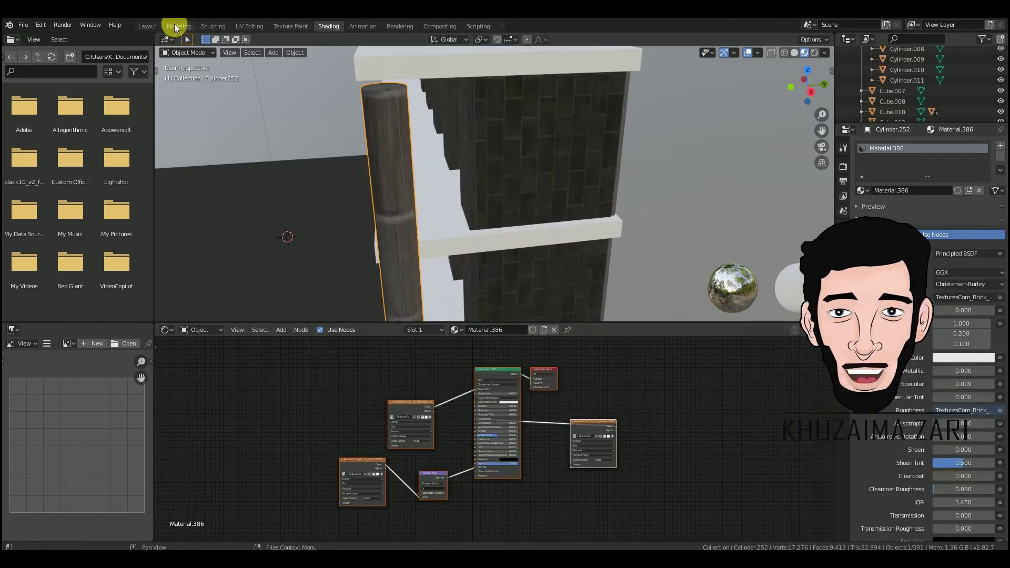
Step: Return to UV Editing and scale the pillar's whole UV layout up to several times the size of the brick image
{"action": "left_click", "coordinate": [249, 26]}
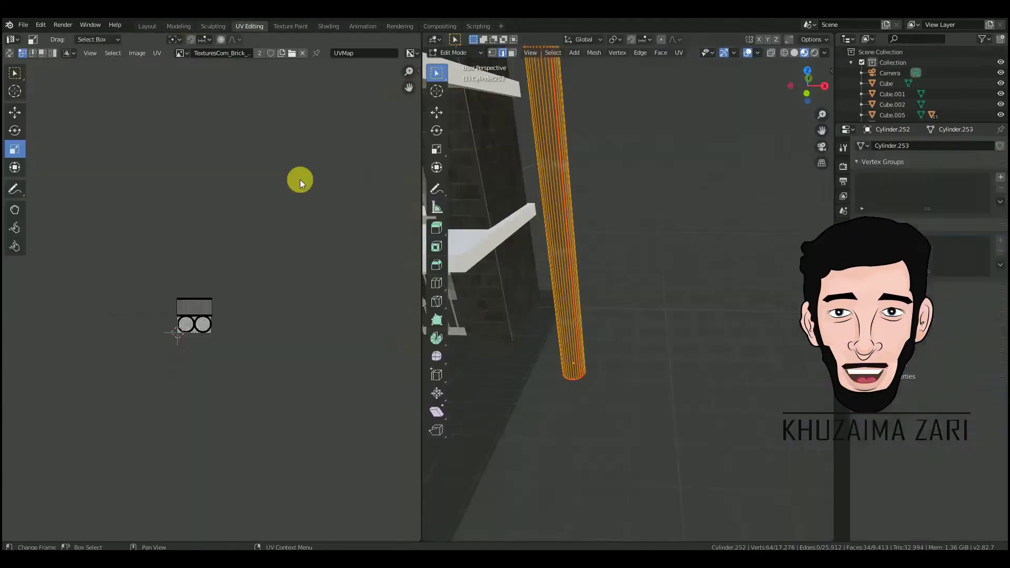
{"action": "scroll", "coordinate": [216, 324], "scroll_direction": "up", "scroll_amount": 7}
{"action": "key", "text": "a"}
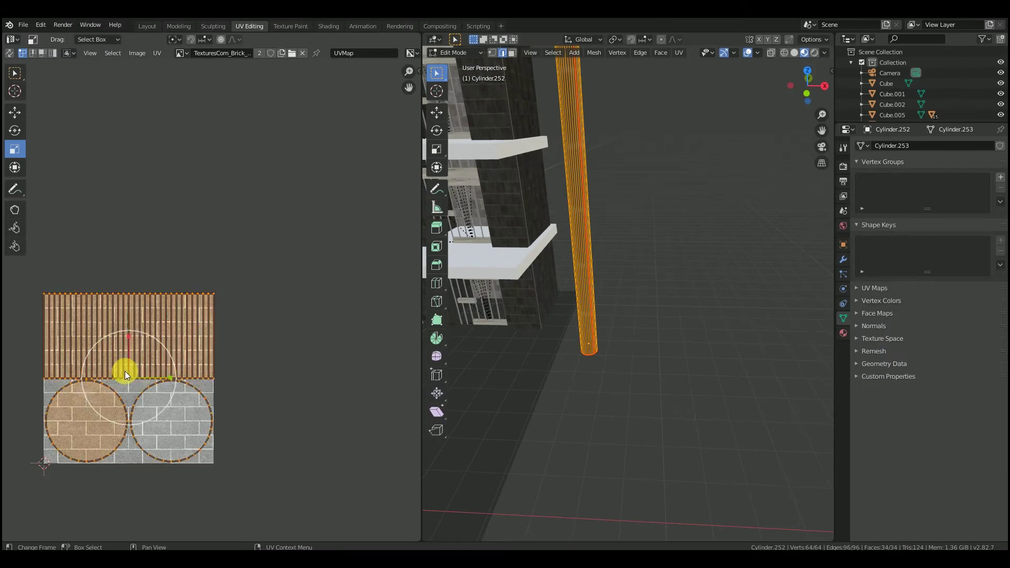
{"action": "scroll", "coordinate": [130, 367], "scroll_direction": "down", "scroll_amount": 4}
{"action": "scroll", "coordinate": [600, 188], "scroll_direction": "up", "scroll_amount": 4}
{"action": "scroll", "coordinate": [170, 351], "scroll_direction": "down", "scroll_amount": 2}
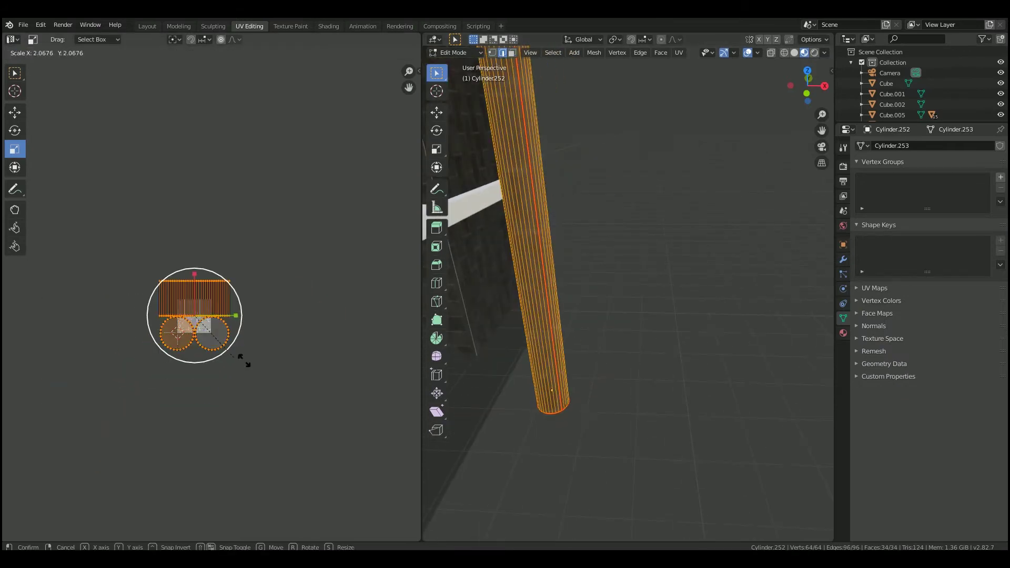
{"action": "left_click", "coordinate": [266, 519]}
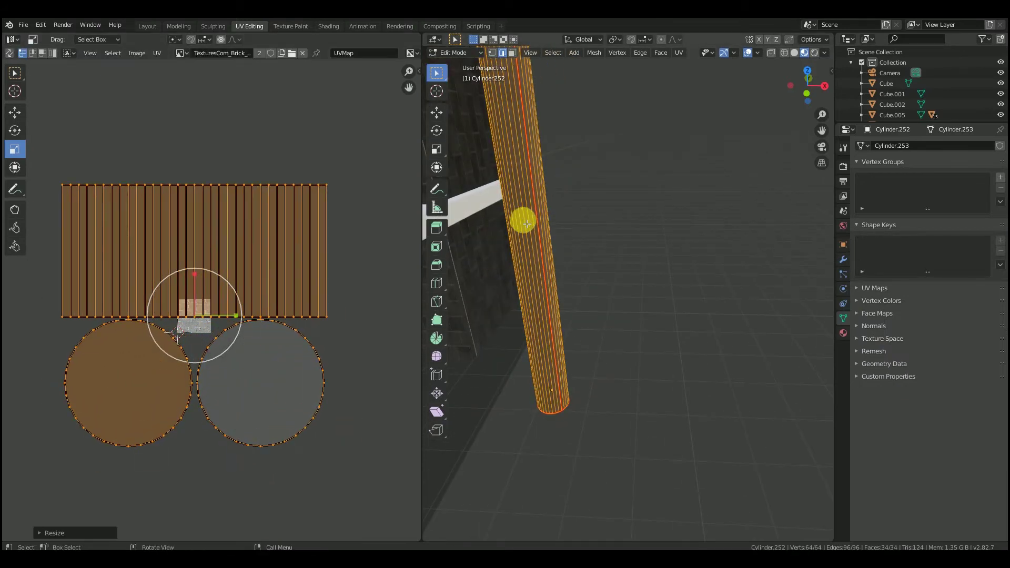
Step: Examine the brick pattern's size on the pillar in Object Mode
{"action": "scroll", "coordinate": [527, 224], "scroll_direction": "down", "scroll_amount": 1}
{"action": "left_click", "coordinate": [609, 176]}
{"action": "scroll", "coordinate": [584, 181], "scroll_direction": "up", "scroll_amount": 2}
{"action": "key", "text": "Tab"}
{"action": "left_click", "coordinate": [608, 177]}
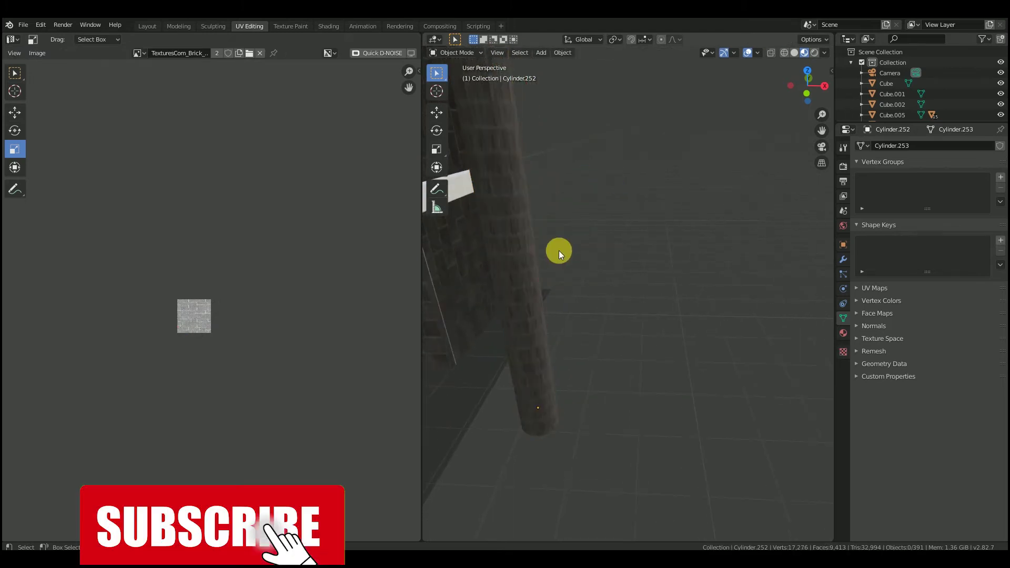
{"action": "middle_click_drag", "start_coordinate": [559, 250], "coordinate": [549, 245]}
{"action": "left_click", "coordinate": [486, 262]}
{"action": "key", "text": "a"}
{"action": "left_click", "coordinate": [546, 290]}
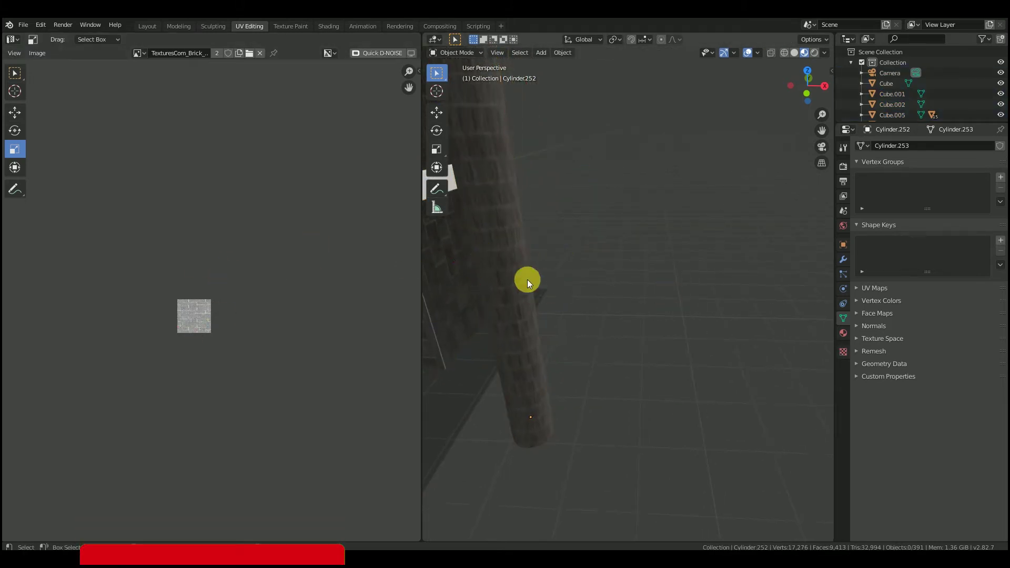
Step: Reselect the pillar in Edit Mode and scale its entire UV layout down by 0.8133
{"action": "left_click", "coordinate": [513, 264]}
{"action": "key", "text": "Tab"}
{"action": "key", "text": "a"}
{"action": "key", "text": "s"}
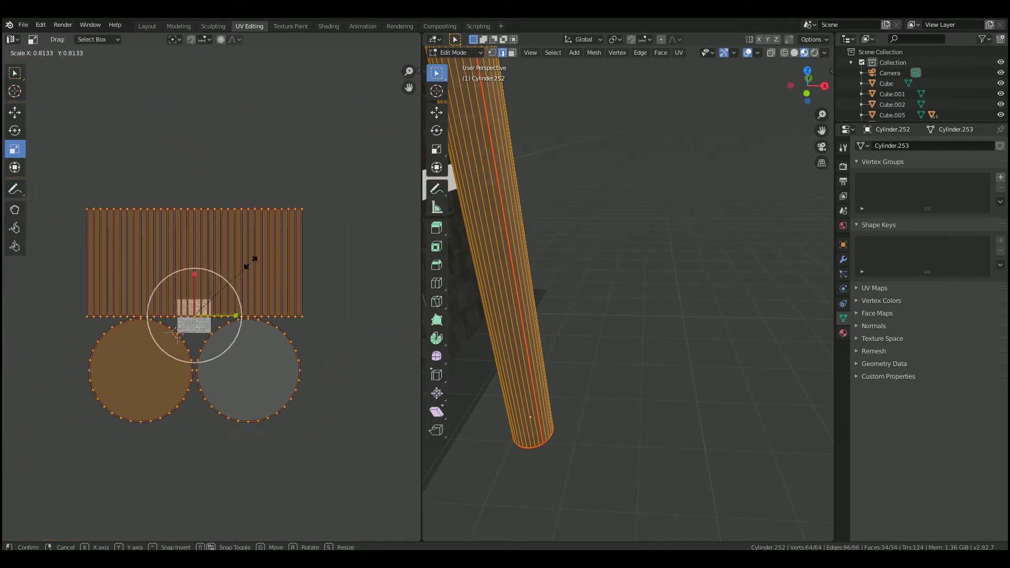
{"action": "left_click", "coordinate": [583, 251]}
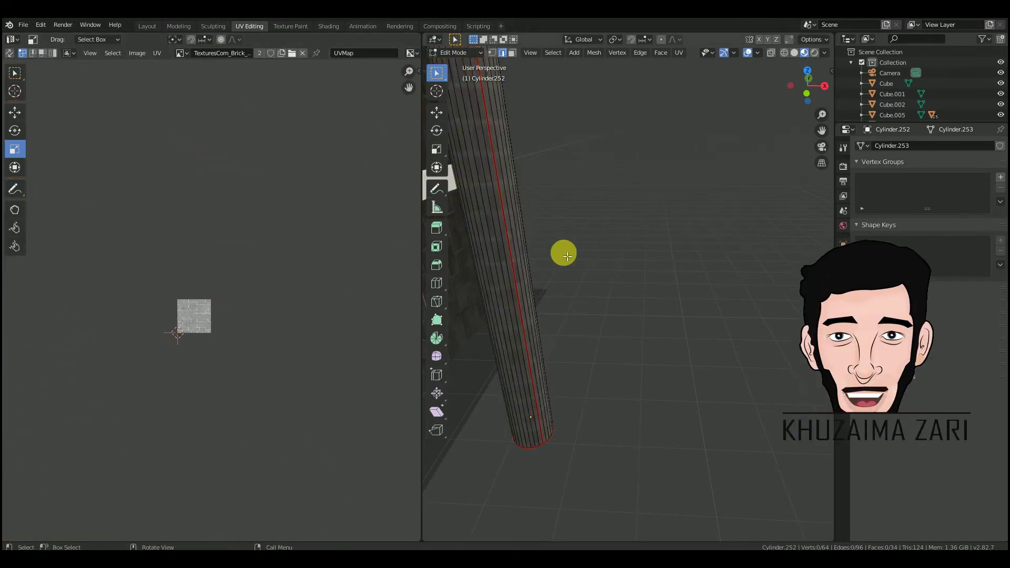
Step: Lower the top row of the side strip's UV points slightly and check the bricks in Object Mode
{"action": "key", "text": "a"}
{"action": "left_click", "coordinate": [83, 195]}
{"action": "left_click_drag", "start_coordinate": [84, 194], "coordinate": [333, 220]}
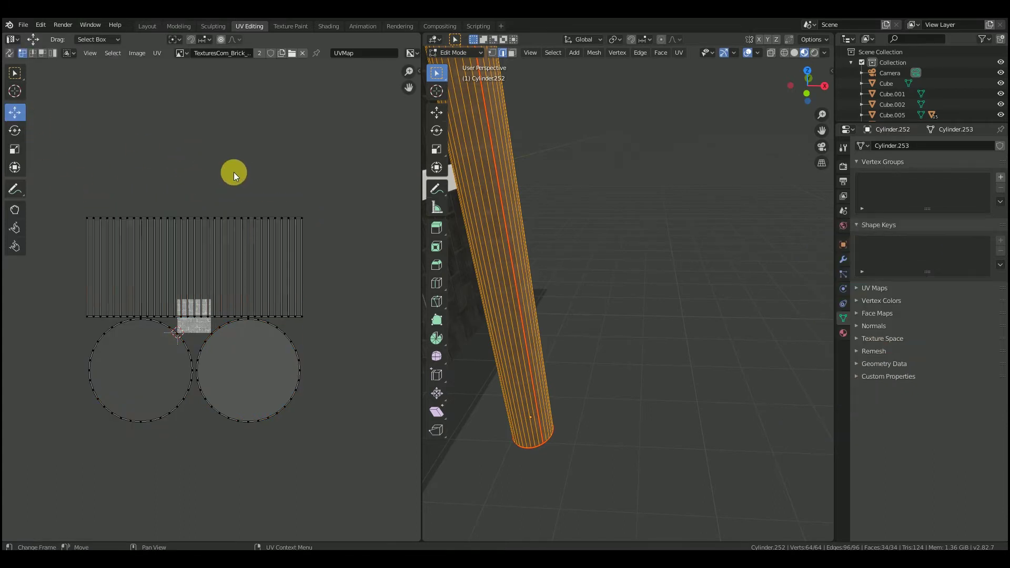
{"action": "left_click", "coordinate": [581, 184]}
{"action": "scroll", "coordinate": [585, 192], "scroll_direction": "down", "scroll_amount": 1}
{"action": "key", "text": "Tab"}
{"action": "left_click", "coordinate": [596, 225]}
{"action": "scroll", "coordinate": [555, 230], "scroll_direction": "up", "scroll_amount": 3}
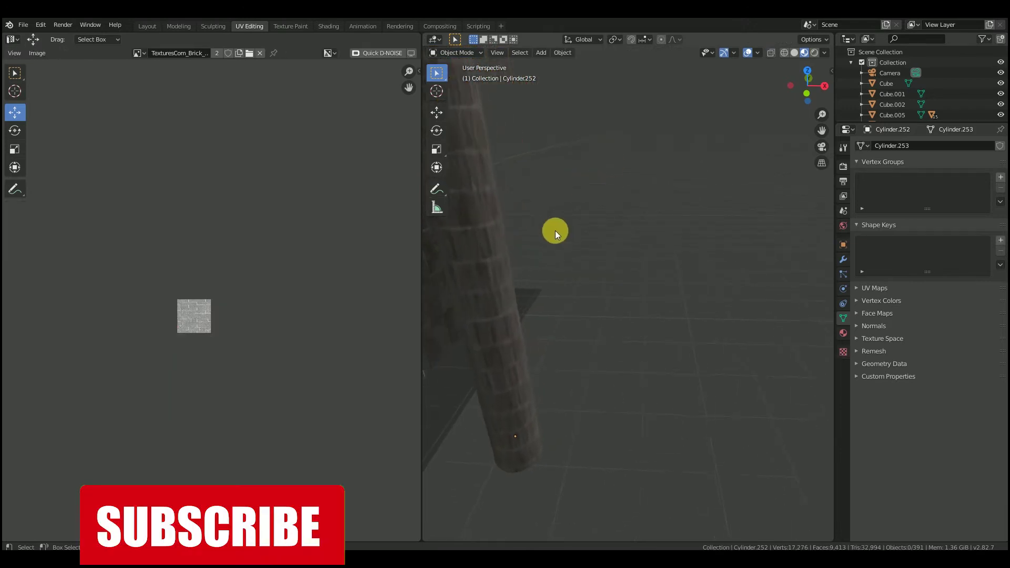
Step: Reopen the pillar's UVs in Edit Mode and rotate the layout by a very small angle
{"action": "key", "text": "Tab"}
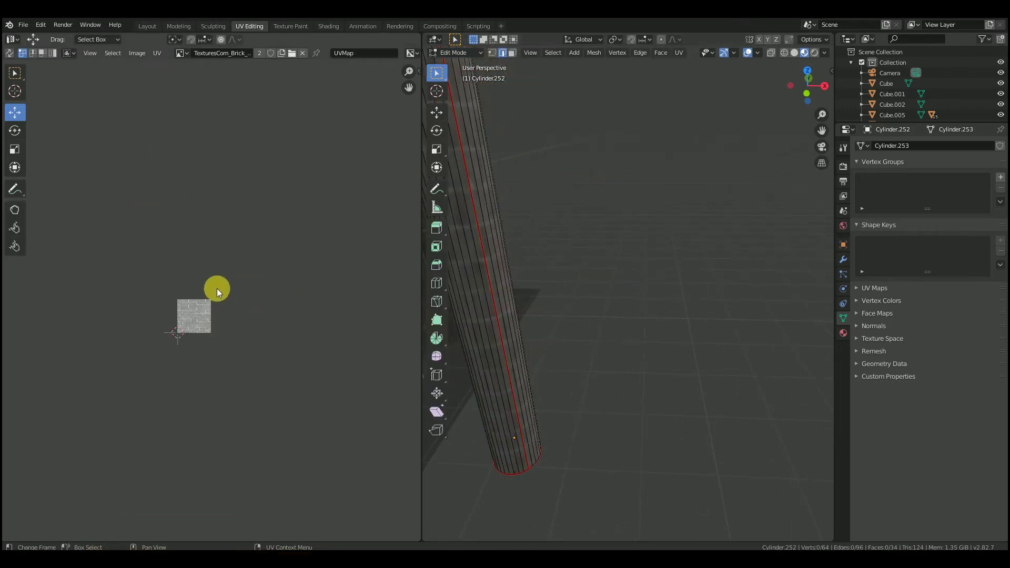
{"action": "key", "text": "a"}
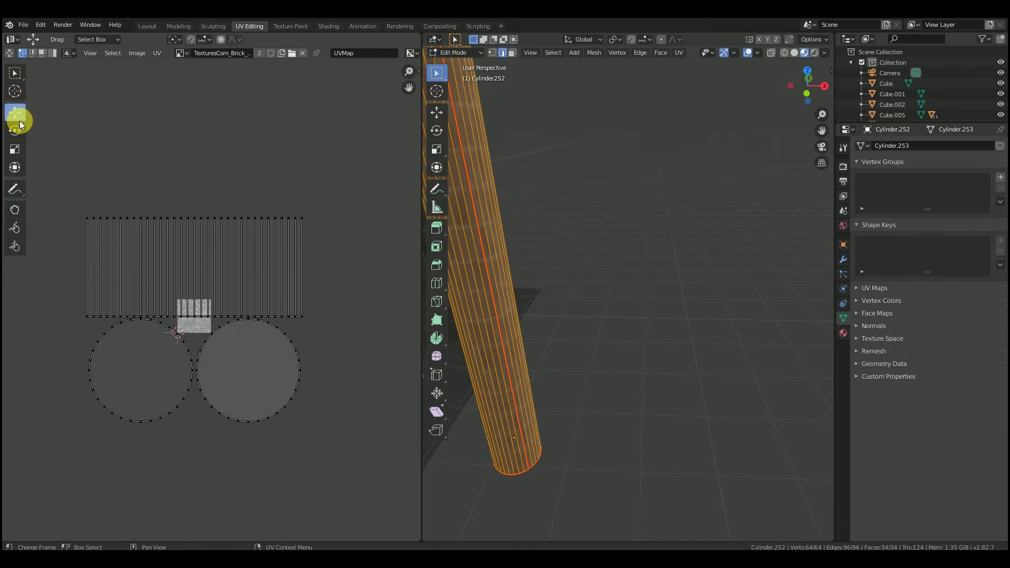
{"action": "key", "text": "a"}
{"action": "left_click_drag", "start_coordinate": [236, 298], "coordinate": [268, 280]}
{"action": "left_click", "coordinate": [310, 281]}
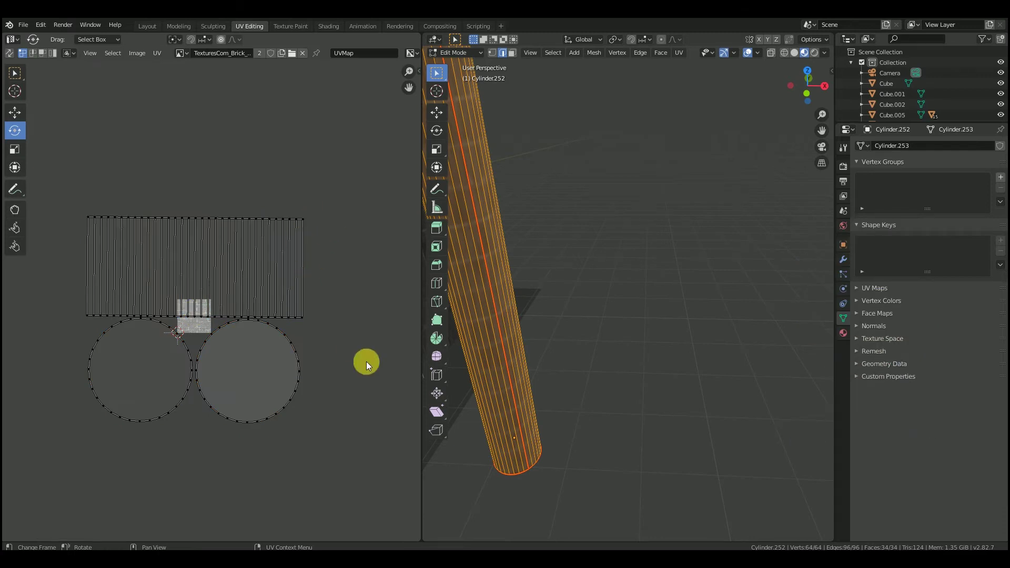
Step: Scale only the side strip's UVs narrower along X and inspect the pillar's brick texture in Object Mode
{"action": "scroll", "coordinate": [79, 206], "scroll_direction": "down", "scroll_amount": 3}
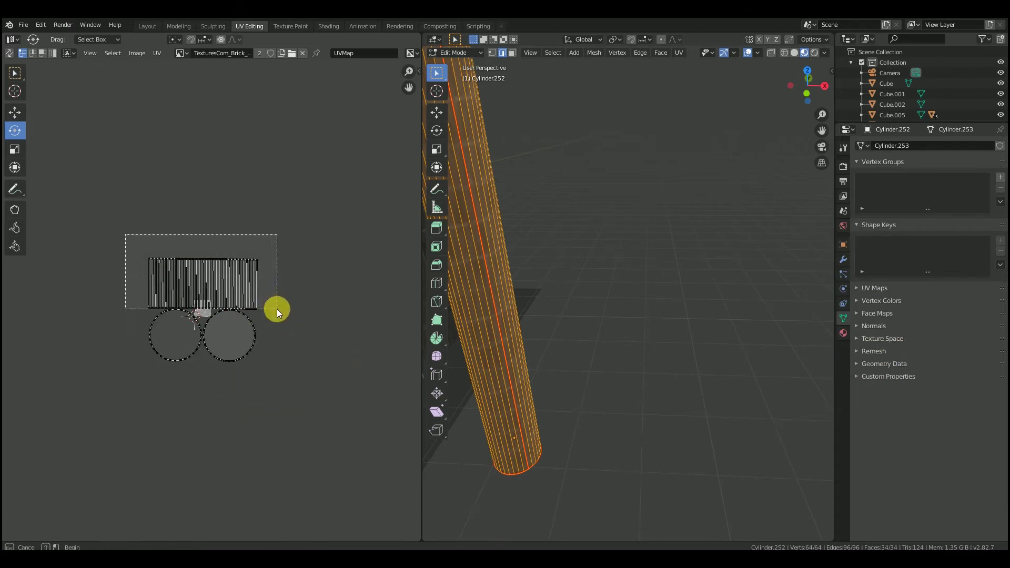
{"action": "left_click_drag", "start_coordinate": [277, 308], "coordinate": [276, 308]}
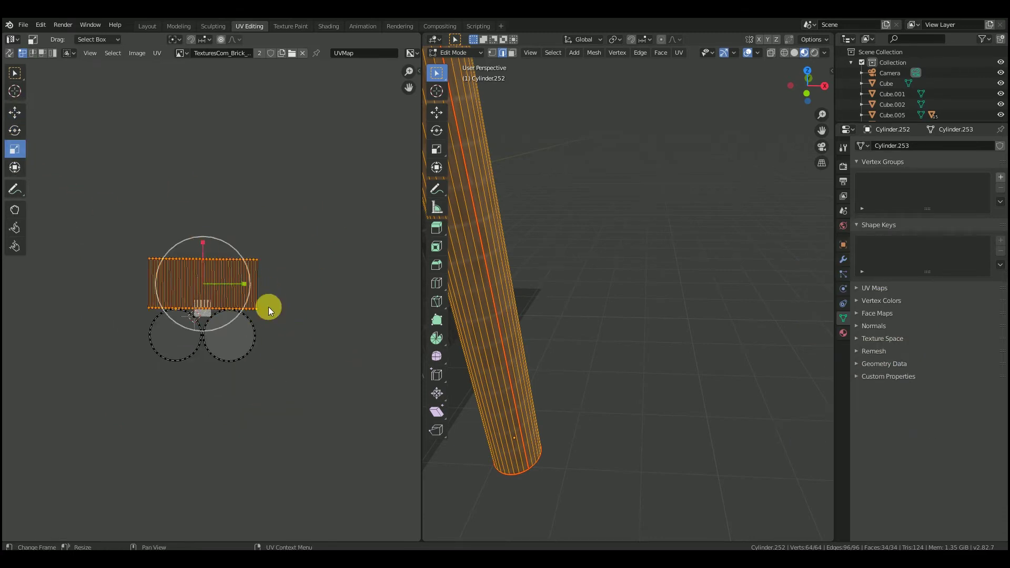
{"action": "key", "text": "s"}
{"action": "key", "text": "x"}
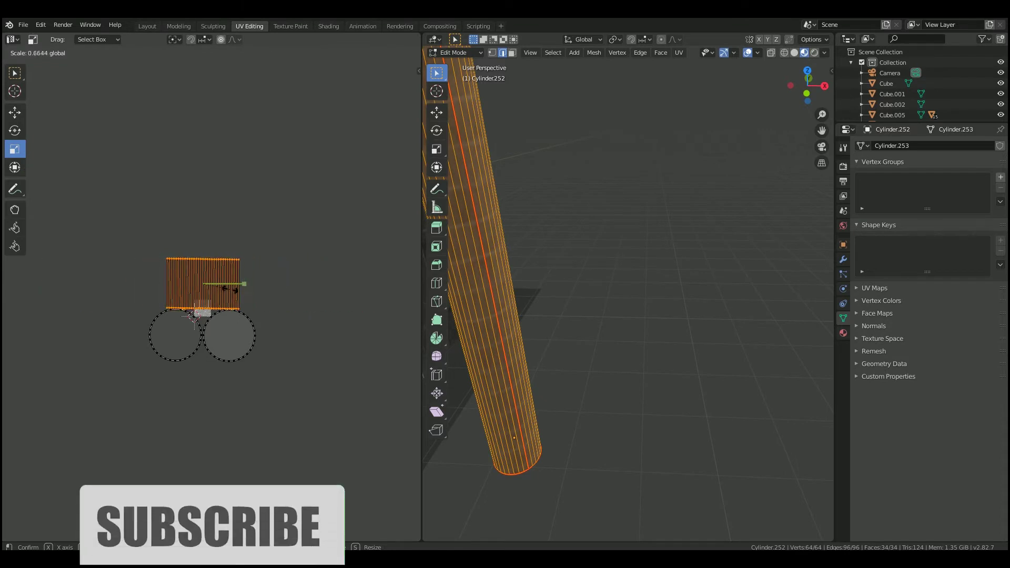
{"action": "left_click", "coordinate": [647, 255]}
{"action": "left_click", "coordinate": [547, 267]}
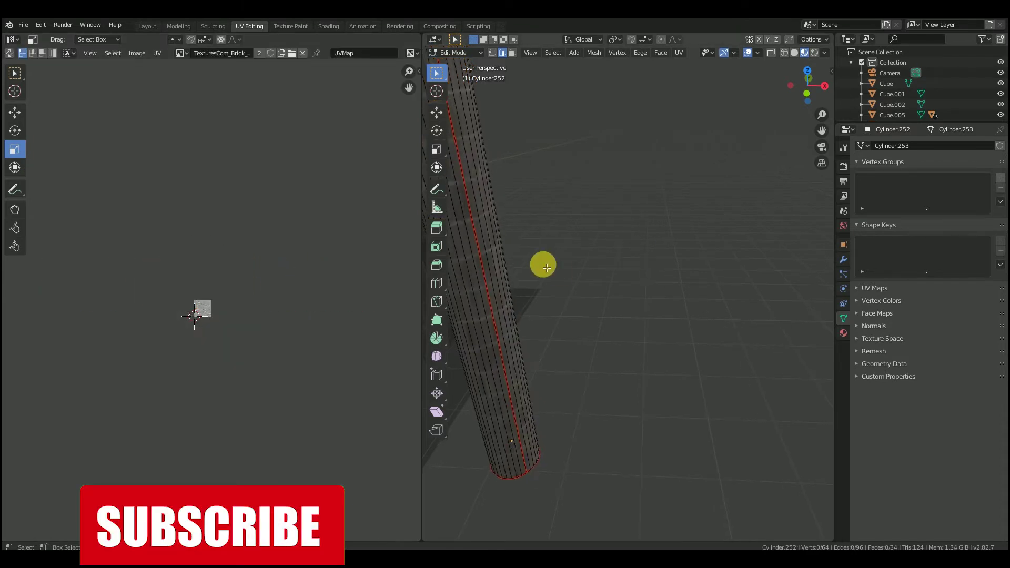
{"action": "key", "text": "Tab"}
{"action": "scroll", "coordinate": [557, 264], "scroll_direction": "down", "scroll_amount": 6}
{"action": "middle_click_drag", "start_coordinate": [556, 264], "coordinate": [598, 207]}
{"action": "scroll", "coordinate": [722, 208], "scroll_direction": "up", "scroll_amount": 4}
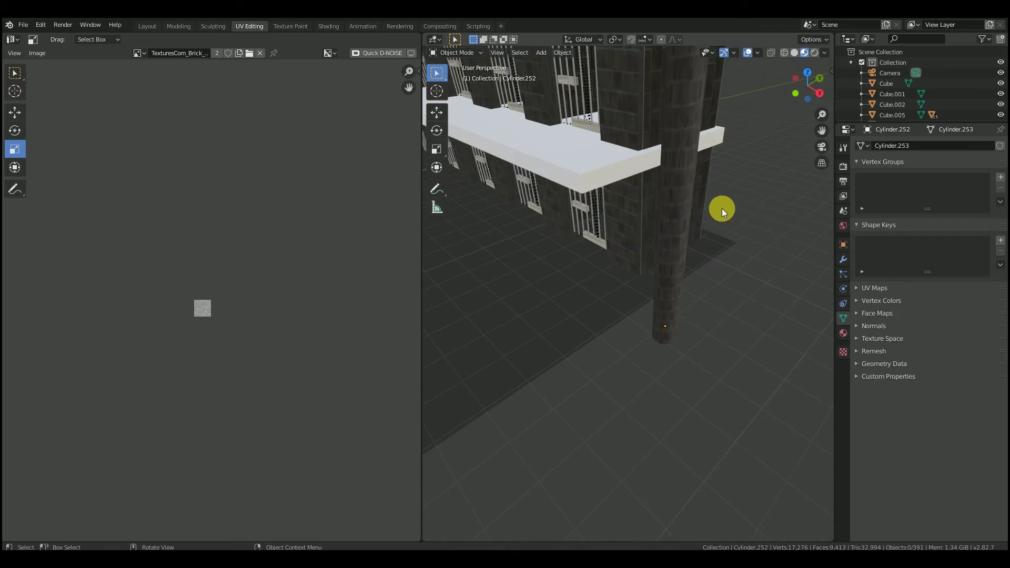
{"action": "scroll", "coordinate": [722, 209], "scroll_direction": "down", "scroll_amount": 3}
Step: Return to the Layout workspace and move the pillar back to the building's end at X 14.615 m
{"action": "left_click", "coordinate": [147, 27]}
{"action": "scroll", "coordinate": [551, 268], "scroll_direction": "down", "scroll_amount": 4}
{"action": "middle_click_drag", "start_coordinate": [551, 269], "coordinate": [470, 330]}
{"action": "left_click", "coordinate": [408, 409]}
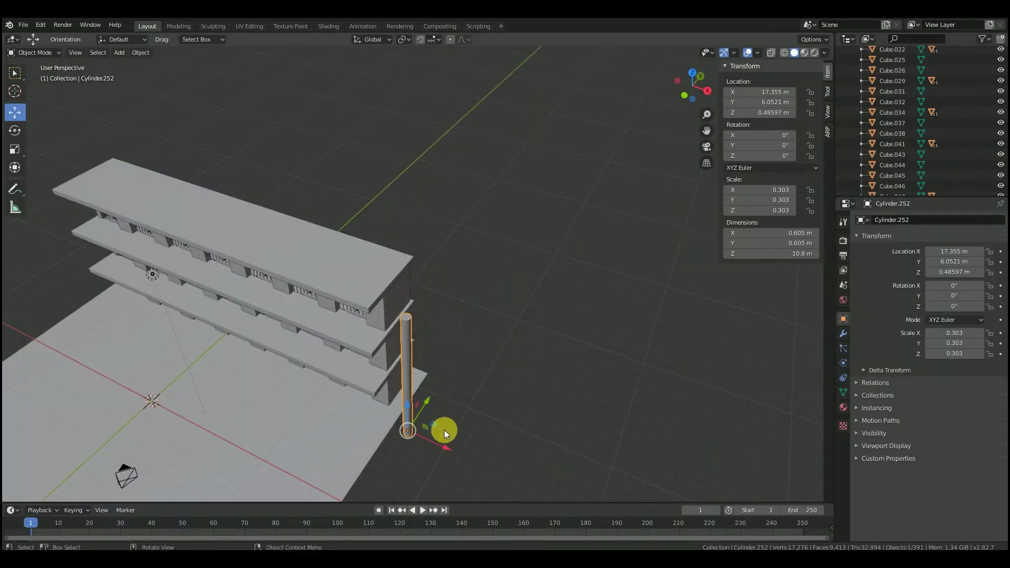
{"action": "left_click_drag", "start_coordinate": [403, 436], "coordinate": [265, 371]}
Step: Copy and paste the pillar and place the copy along X near the middle of the building front
{"action": "key", "text": "ctrl+c"}
{"action": "key", "text": "ctrl+v"}
{"action": "scroll", "coordinate": [225, 267], "scroll_direction": "down", "scroll_amount": 2}
{"action": "middle_click_drag", "start_coordinate": [225, 263], "coordinate": [548, 164]}
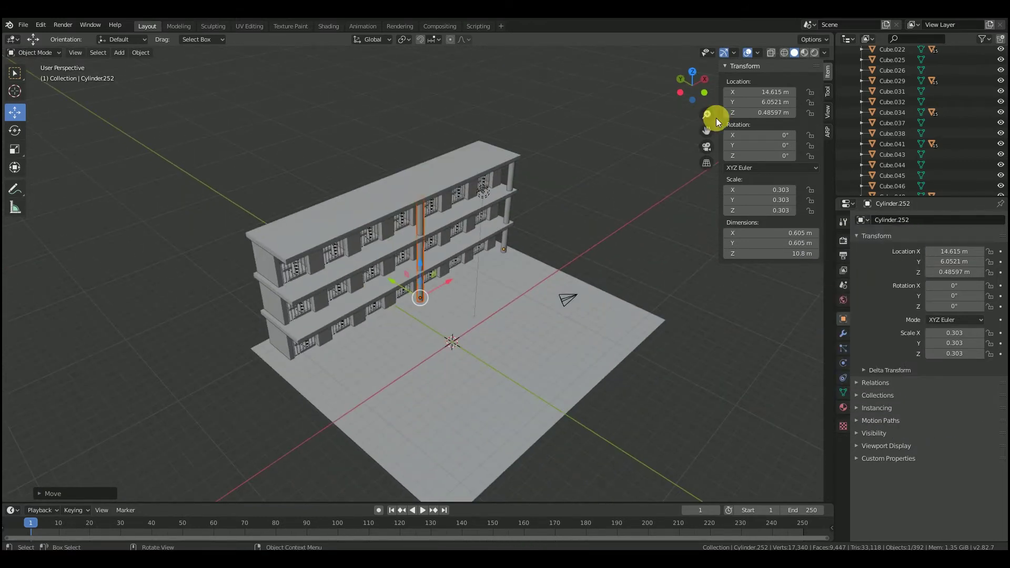
{"action": "scroll", "coordinate": [456, 301], "scroll_direction": "up", "scroll_amount": 6}
{"action": "scroll", "coordinate": [450, 294], "scroll_direction": "down", "scroll_amount": 4}
Step: Paste another pillar and move it along X to the far end of the building front
{"action": "key", "text": "ctrl+v"}
{"action": "left_click_drag", "start_coordinate": [452, 293], "coordinate": [233, 398]}
{"action": "scroll", "coordinate": [410, 286], "scroll_direction": "down", "scroll_amount": 4}
{"action": "middle_click_drag", "start_coordinate": [409, 286], "coordinate": [89, 111]}
{"action": "scroll", "coordinate": [385, 194], "scroll_direction": "up", "scroll_amount": 6}
{"action": "middle_click_drag", "start_coordinate": [383, 175], "coordinate": [209, 160]}
Step: Delete the extra selected pillar at the building's far end and add a cube
{"action": "left_click", "coordinate": [93, 54]}
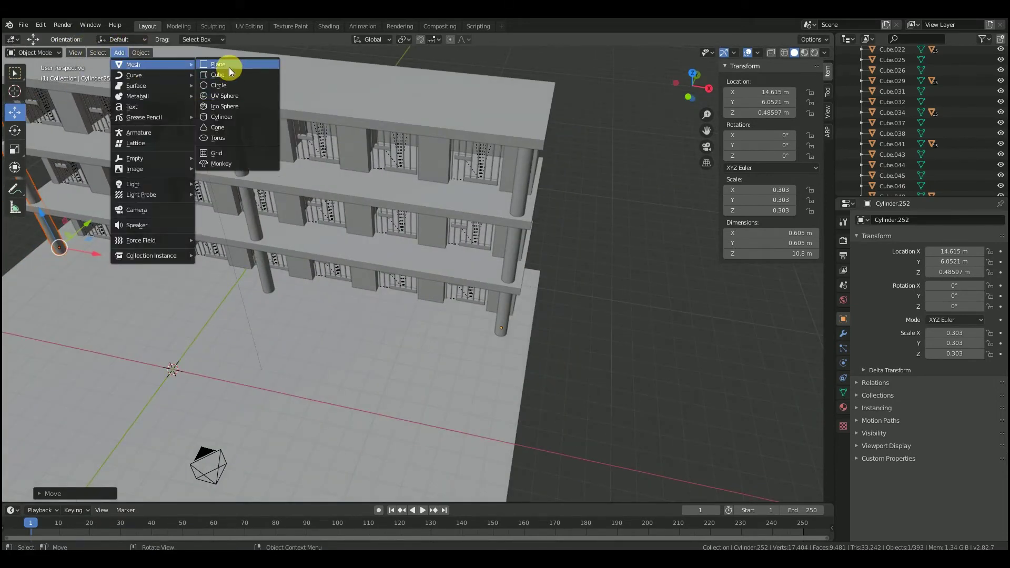
{"action": "key", "text": "Delete"}
{"action": "left_click", "coordinate": [119, 52]}
{"action": "mouse_move", "coordinate": [135, 65]}
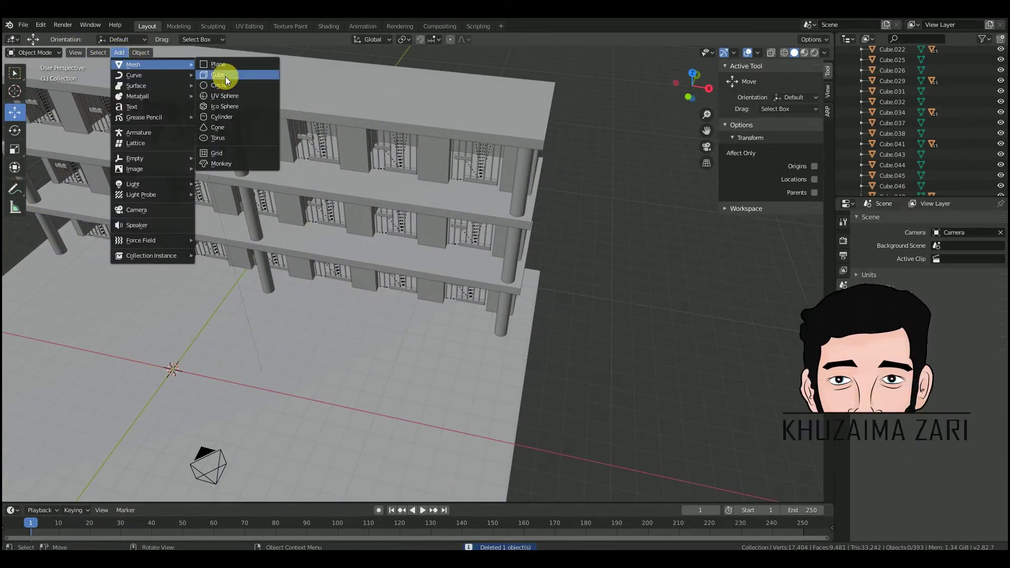
{"action": "left_click", "coordinate": [225, 76]}
Step: Raise the cube to about Z 3.94 m and scale it to about 0.463 along Y and 0.272 along Z
{"action": "left_click_drag", "start_coordinate": [163, 350], "coordinate": [138, 287]}
{"action": "scroll", "coordinate": [79, 159], "scroll_direction": "down", "scroll_amount": 3}
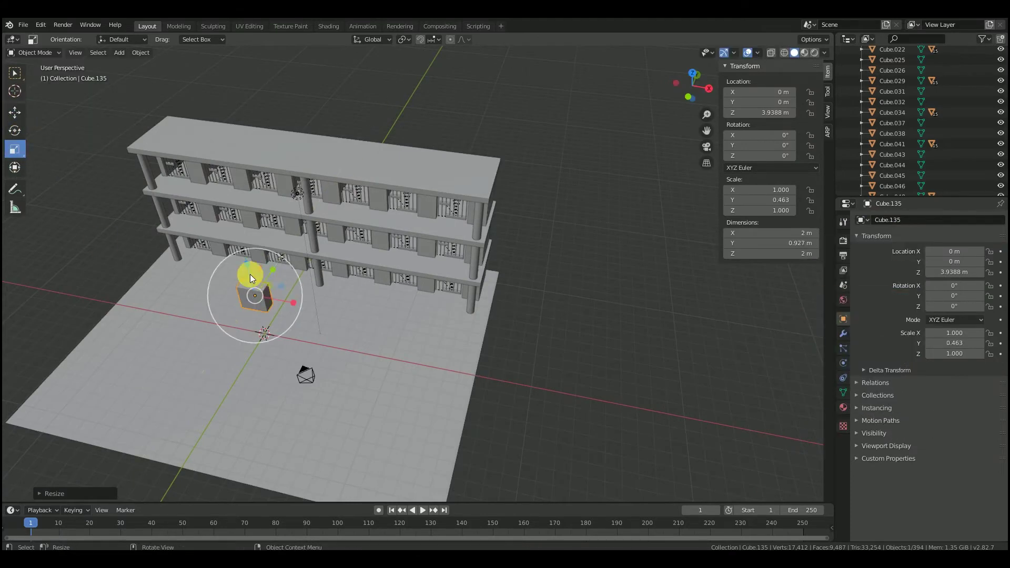
{"action": "scroll", "coordinate": [286, 312], "scroll_direction": "up", "scroll_amount": 5}
{"action": "middle_click_drag", "start_coordinate": [173, 261], "coordinate": [254, 273]}
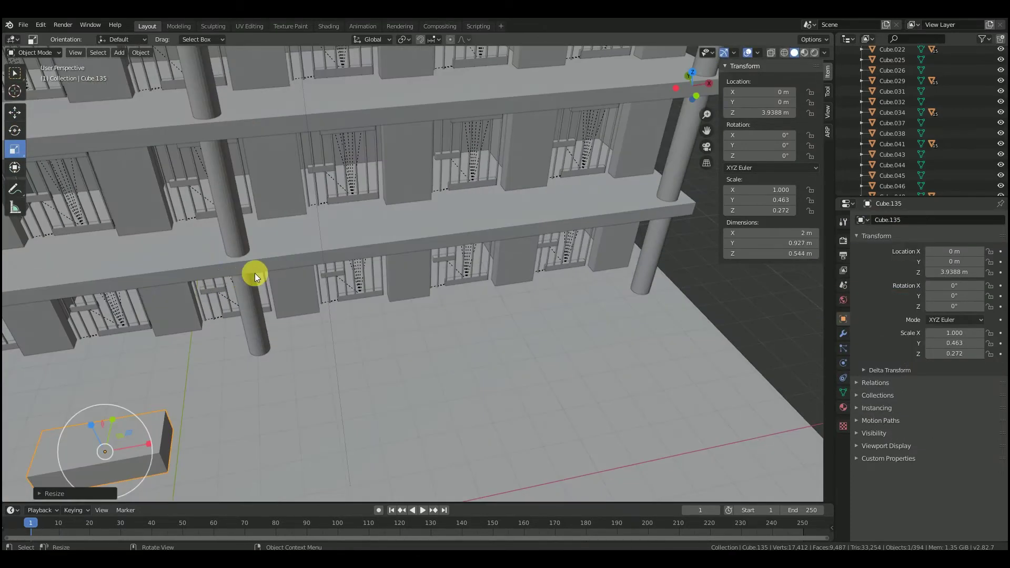
{"action": "scroll", "coordinate": [255, 273], "scroll_direction": "down", "scroll_amount": 3}
Step: Thin the cube to scale 0.231 along Y and 0.095 along Z, and move it to about Y 6.27 m, Z 8.72 m
{"action": "left_click_drag", "start_coordinate": [275, 283], "coordinate": [267, 251]}
{"action": "middle_click_drag", "start_coordinate": [267, 251], "coordinate": [158, 284]}
{"action": "left_click_drag", "start_coordinate": [103, 294], "coordinate": [155, 237]}
{"action": "scroll", "coordinate": [393, 165], "scroll_direction": "up", "scroll_amount": 5}
{"action": "middle_click_drag", "start_coordinate": [393, 165], "coordinate": [495, 134]}
{"action": "scroll", "coordinate": [412, 154], "scroll_direction": "down", "scroll_amount": 5}
{"action": "scroll", "coordinate": [495, 134], "scroll_direction": "up", "scroll_amount": 4}
{"action": "left_click_drag", "start_coordinate": [388, 163], "coordinate": [388, 162]}
{"action": "left_click_drag", "start_coordinate": [364, 162], "coordinate": [372, 168]}
{"action": "scroll", "coordinate": [415, 185], "scroll_direction": "up", "scroll_amount": 6}
{"action": "scroll", "coordinate": [416, 185], "scroll_direction": "down", "scroll_amount": 4}
{"action": "middle_click_drag", "start_coordinate": [416, 184], "coordinate": [466, 242]}
{"action": "left_click_drag", "start_coordinate": [466, 242], "coordinate": [134, 167]}
{"action": "left_click_drag", "start_coordinate": [400, 244], "coordinate": [252, 119]}
{"action": "middle_click_drag", "start_coordinate": [252, 119], "coordinate": [267, 99]}
{"action": "left_click_drag", "start_coordinate": [320, 64], "coordinate": [318, 480]}
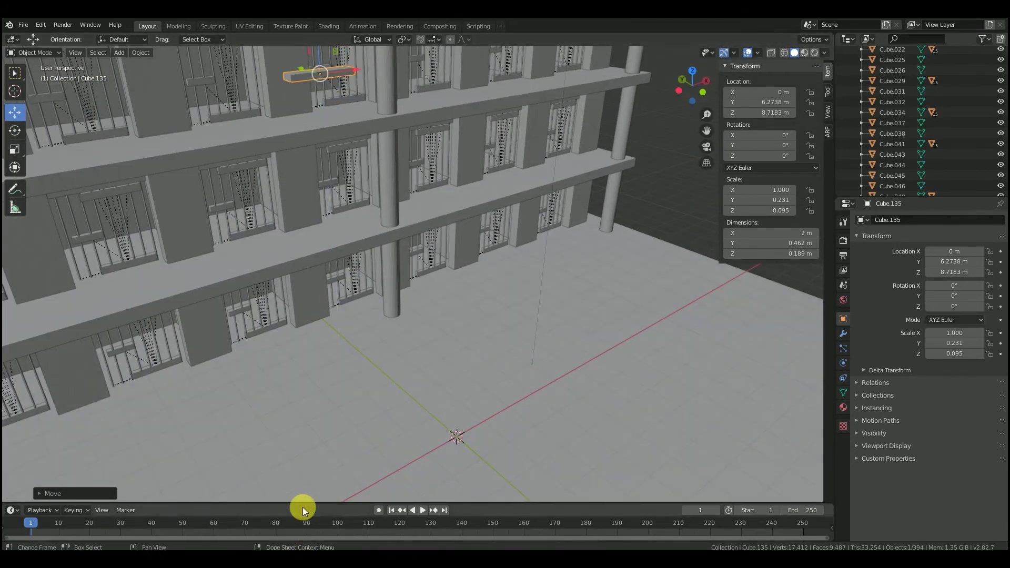
Step: Save the file and move the flat bar to about X 1.02 m, Y 5.99 m beside the top floor's middle pillar
{"action": "scroll", "coordinate": [682, 203], "scroll_direction": "down", "scroll_amount": 4}
{"action": "key", "text": "ctrl+s"}
{"action": "left_click_drag", "start_coordinate": [708, 131], "coordinate": [804, 309]}
{"action": "scroll", "coordinate": [457, 301], "scroll_direction": "up", "scroll_amount": 6}
{"action": "middle_click_drag", "start_coordinate": [457, 301], "coordinate": [451, 258]}
{"action": "left_click_drag", "start_coordinate": [451, 259], "coordinate": [462, 267]}
{"action": "middle_click_drag", "start_coordinate": [462, 266], "coordinate": [469, 350]}
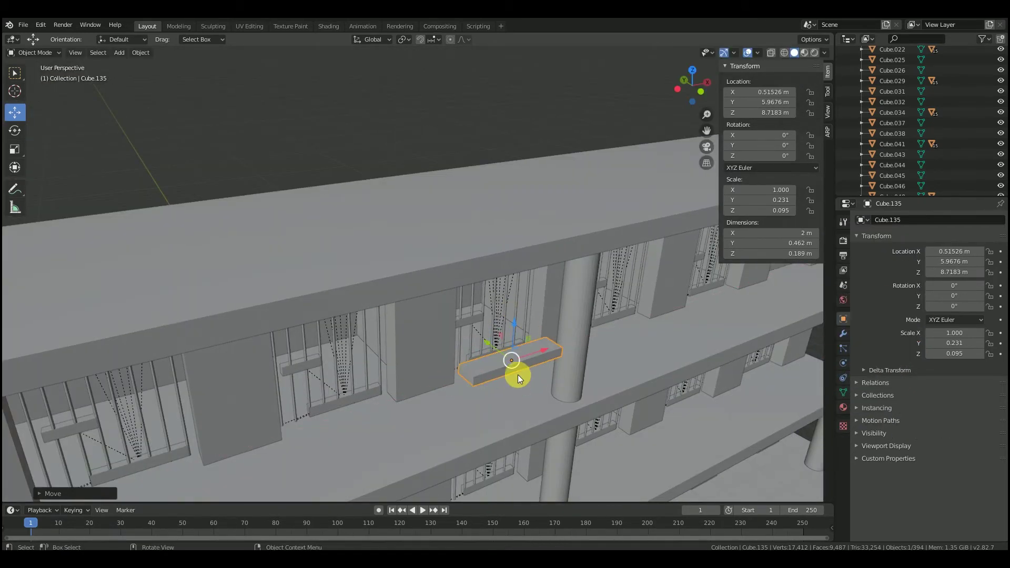
{"action": "middle_click_drag", "start_coordinate": [518, 375], "coordinate": [402, 340]}
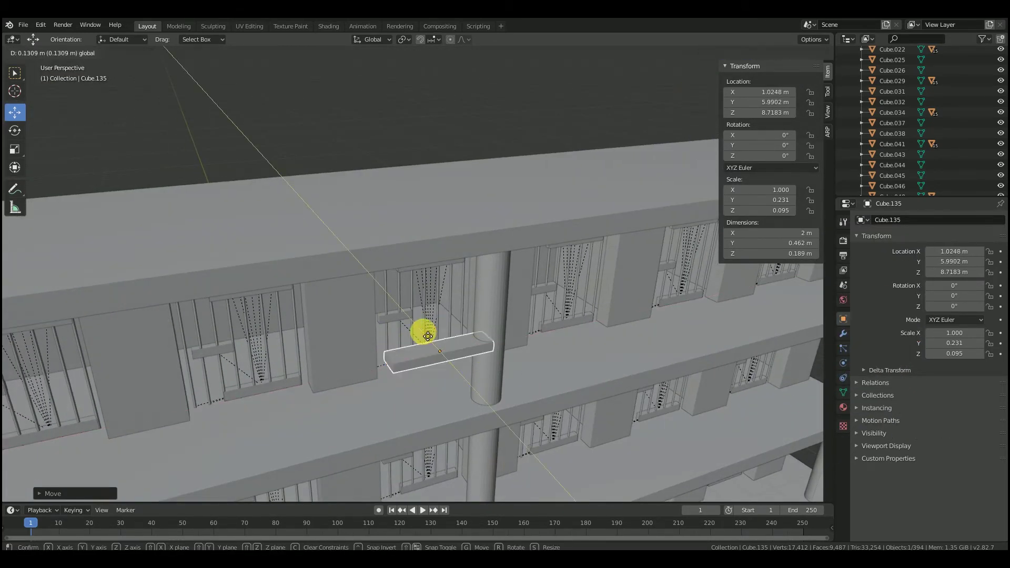
{"action": "left_click", "coordinate": [428, 336]}
Step: Stretch the bar along X to about 25.6 m as a top-floor railing and shift it to about X 1.62 m
{"action": "scroll", "coordinate": [450, 368], "scroll_direction": "down", "scroll_amount": 5}
{"action": "left_click", "coordinate": [21, 153]}
{"action": "left_click_drag", "start_coordinate": [461, 289], "coordinate": [462, 289]}
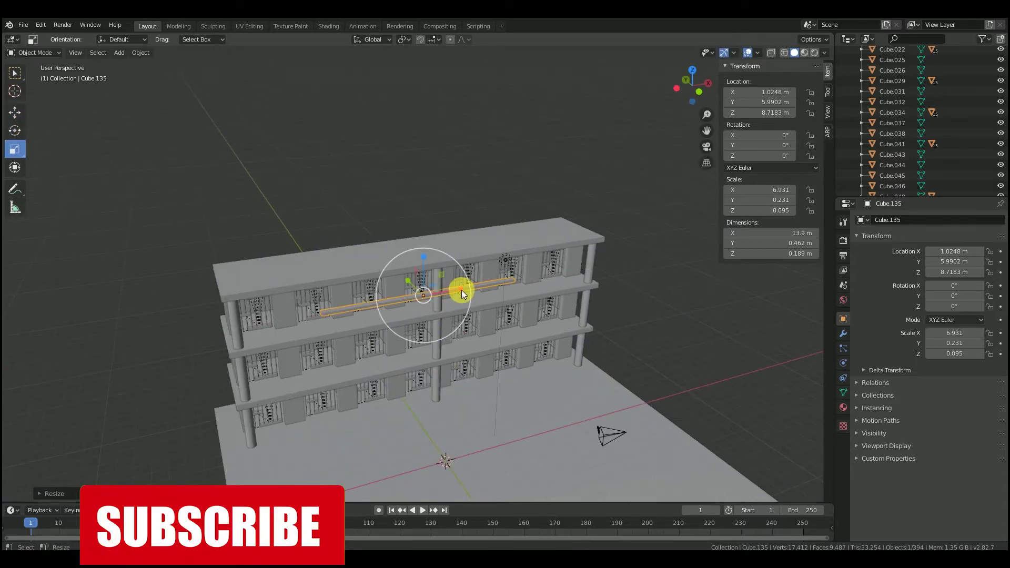
{"action": "left_click", "coordinate": [494, 289]}
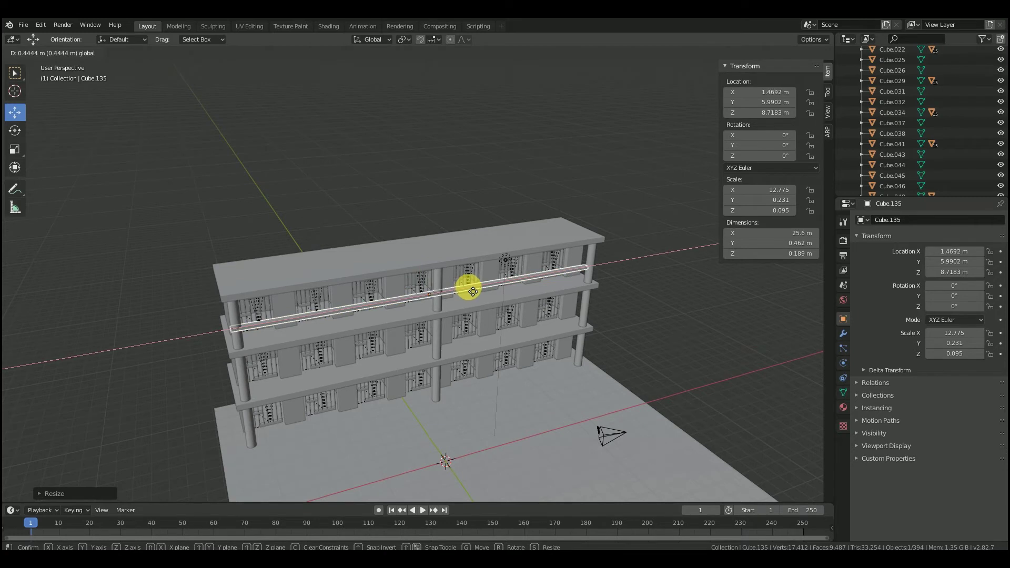
{"action": "scroll", "coordinate": [465, 325], "scroll_direction": "up", "scroll_amount": 3}
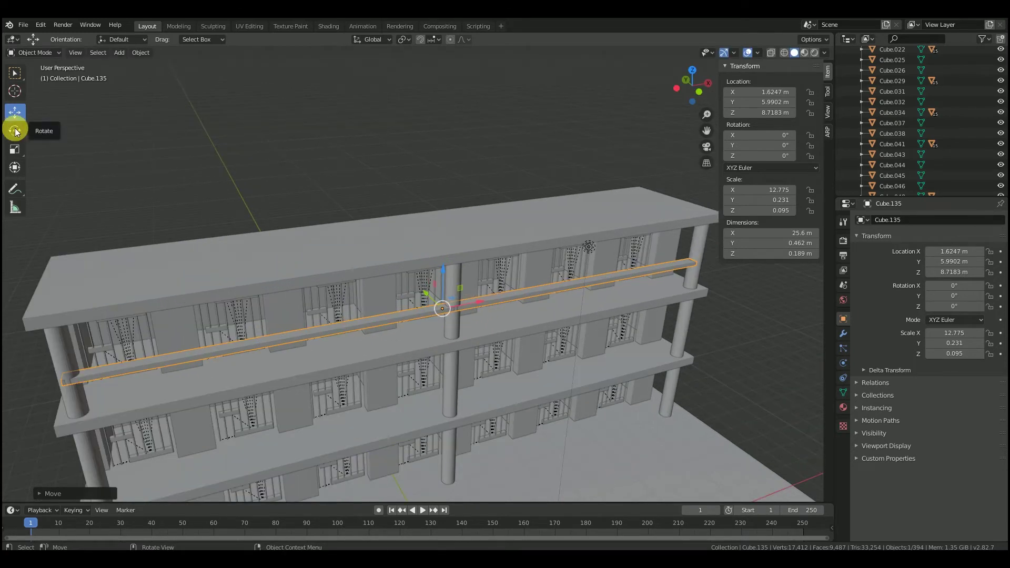
Step: Shorten the railing to about 20.7 m along X and move it to about X 4.30 m, ending at the end pillar
{"action": "left_click_drag", "start_coordinate": [476, 303], "coordinate": [544, 291]}
{"action": "scroll", "coordinate": [458, 311], "scroll_direction": "down", "scroll_amount": 2}
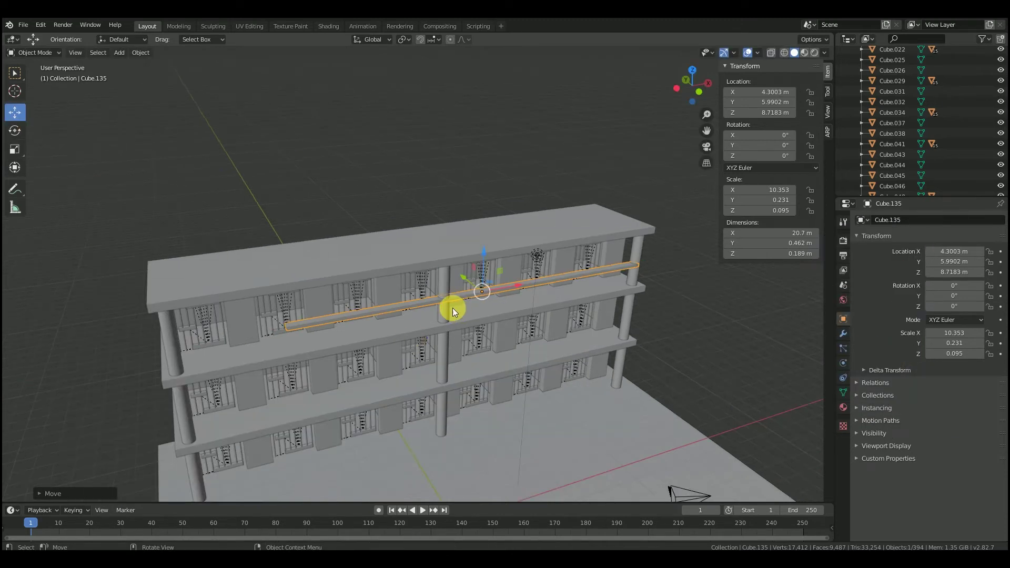
{"action": "scroll", "coordinate": [503, 278], "scroll_direction": "up", "scroll_amount": 3}
{"action": "middle_click_drag", "start_coordinate": [392, 309], "coordinate": [400, 311]}
{"action": "scroll", "coordinate": [400, 311], "scroll_direction": "down", "scroll_amount": 1}
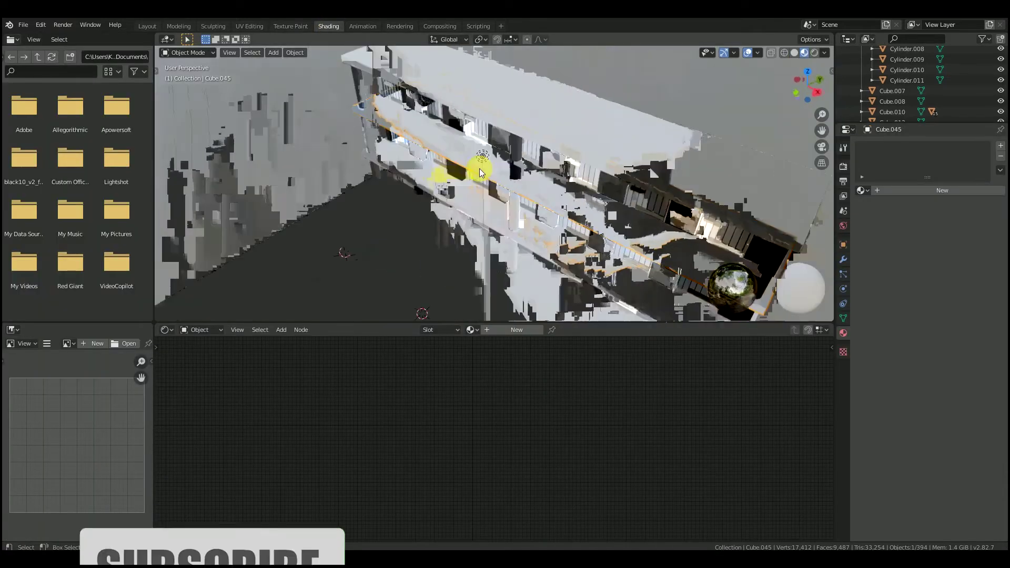
Step: In the Shading workspace, create a new material for the railing and set its surface to Emission
{"action": "middle_click_drag", "start_coordinate": [480, 170], "coordinate": [499, 170]}
{"action": "scroll", "coordinate": [498, 170], "scroll_direction": "up", "scroll_amount": 4}
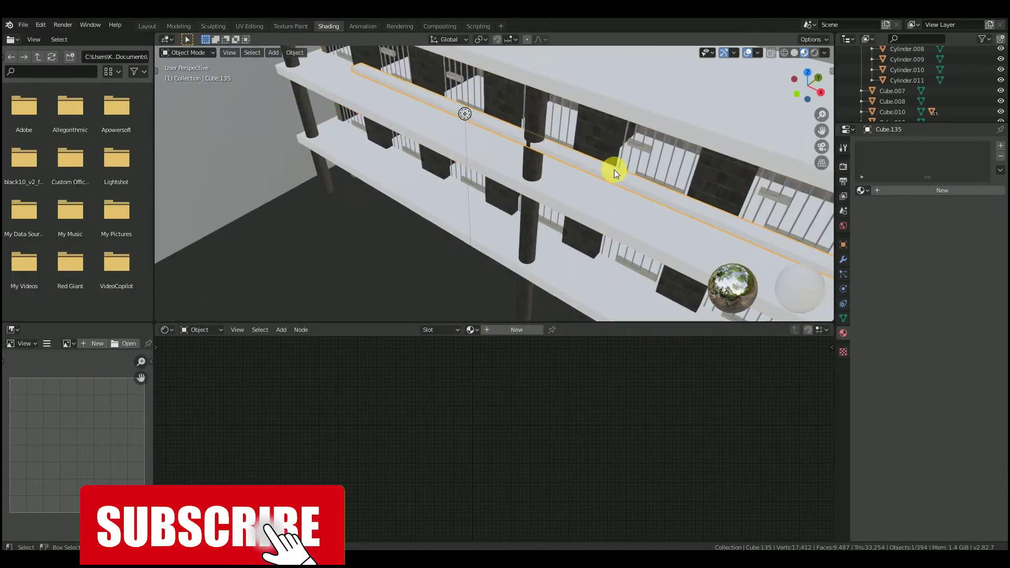
{"action": "left_click", "coordinate": [611, 154]}
{"action": "scroll", "coordinate": [611, 154], "scroll_direction": "down", "scroll_amount": 3}
{"action": "left_click", "coordinate": [520, 331]}
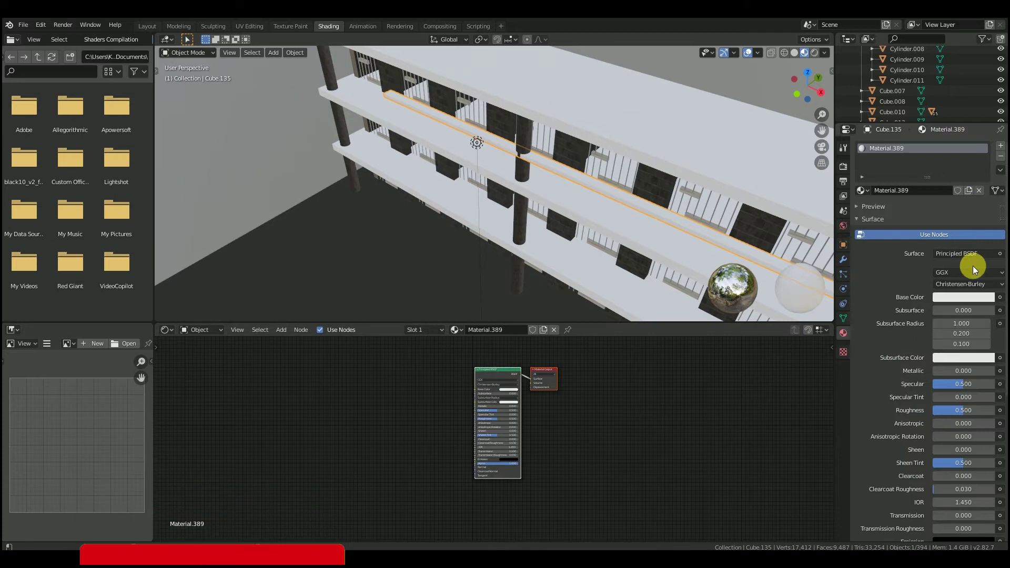
{"action": "left_click", "coordinate": [962, 254]}
{"action": "left_click", "coordinate": [892, 323]}
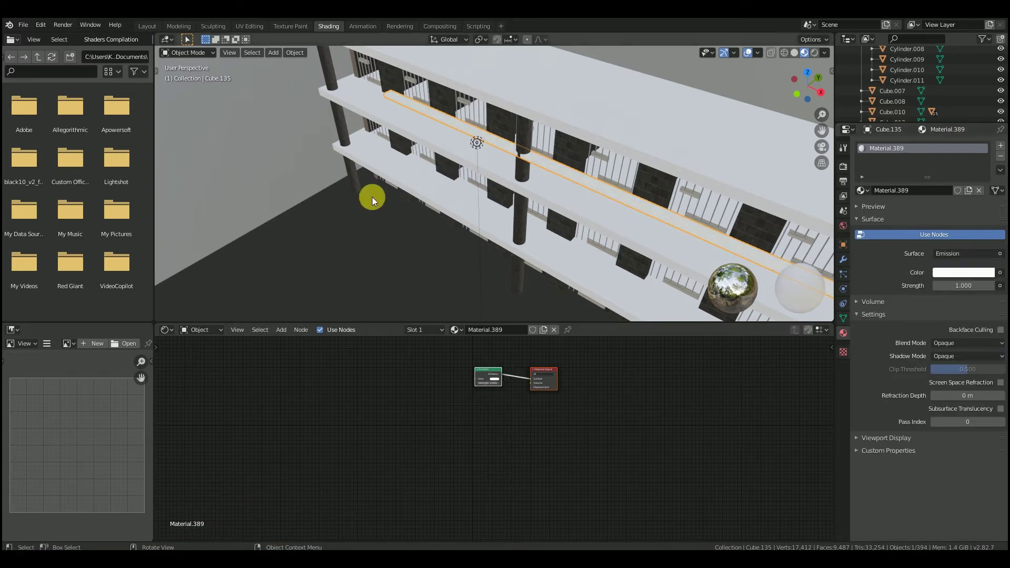
Step: Examine the building front and the railing in the UV Editing and Layout workspaces
{"action": "left_click", "coordinate": [251, 26]}
{"action": "scroll", "coordinate": [591, 129], "scroll_direction": "down", "scroll_amount": 2}
{"action": "middle_click_drag", "start_coordinate": [591, 129], "coordinate": [600, 135]}
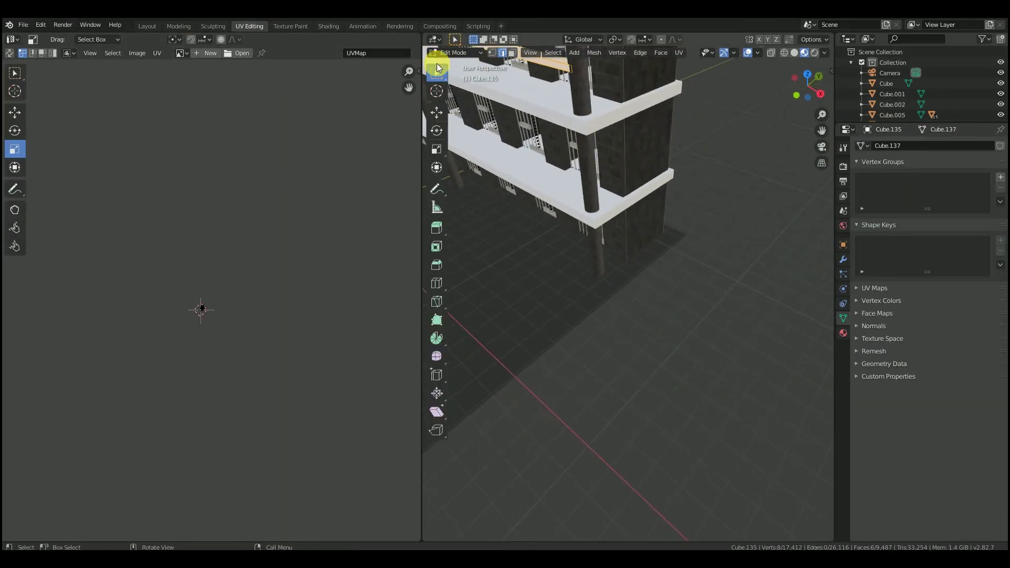
{"action": "left_click", "coordinate": [147, 26]}
{"action": "middle_click_drag", "start_coordinate": [529, 326], "coordinate": [526, 301]}
{"action": "scroll", "coordinate": [479, 332], "scroll_direction": "up", "scroll_amount": 2}
{"action": "mouse_move", "coordinate": [615, 298]}
{"action": "middle_mouse_down"}
{"action": "mouse_move", "coordinate": [397, 335]}
{"action": "mouse_move", "coordinate": [613, 300]}
{"action": "mouse_move", "coordinate": [526, 280]}
{"action": "middle_mouse_up"}
{"action": "scroll", "coordinate": [525, 280], "scroll_direction": "down", "scroll_amount": 4}
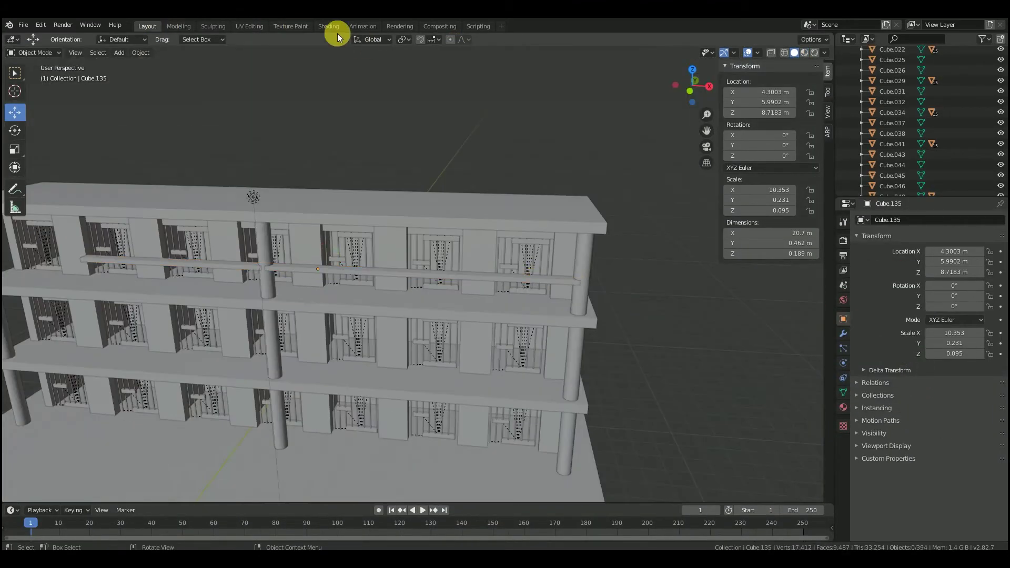
Step: Return to the Shading workspace and try a dark blue emission colour on the railing's material
{"action": "left_click", "coordinate": [328, 27]}
{"action": "key", "text": "Home"}
{"action": "left_click", "coordinate": [487, 395]}
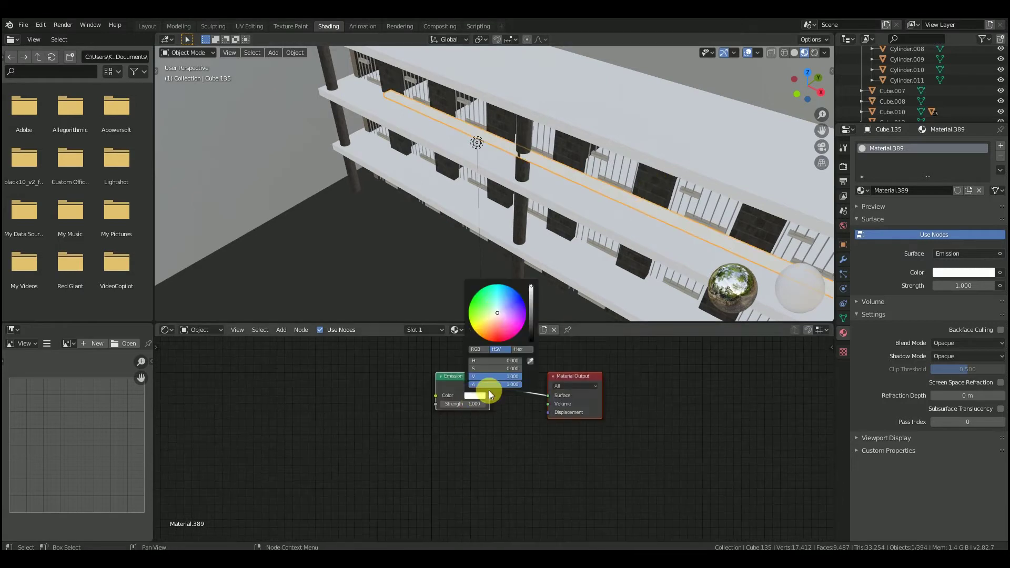
{"action": "left_click_drag", "start_coordinate": [501, 324], "coordinate": [532, 325]}
{"action": "mouse_move", "coordinate": [519, 315]}
{"action": "left_mouse_down"}
{"action": "mouse_move", "coordinate": [500, 302]}
{"action": "mouse_move", "coordinate": [513, 308]}
{"action": "left_mouse_up"}
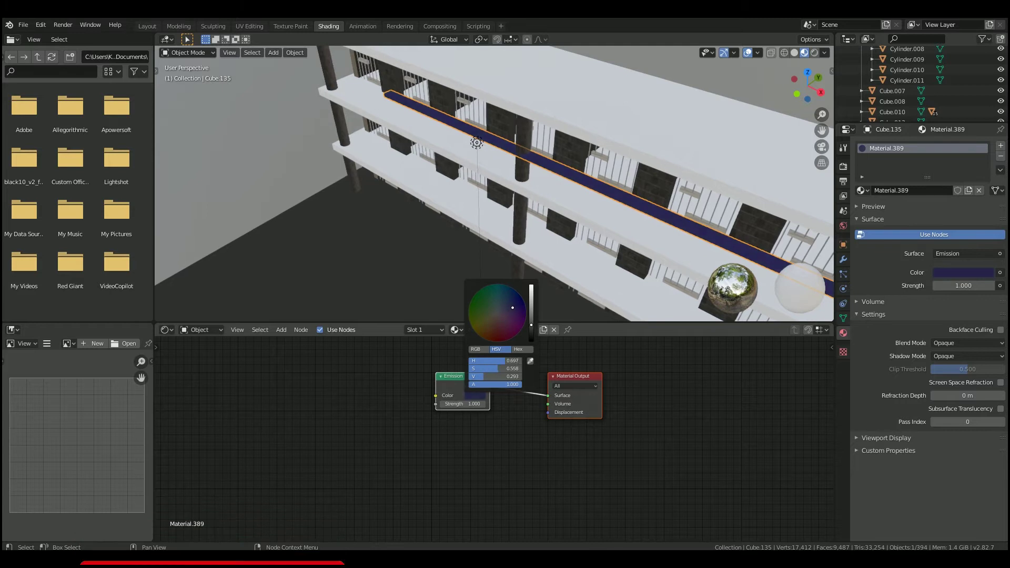
Step: Change the railing's emission colour to a very dark brown and deselect the railing
{"action": "scroll", "coordinate": [638, 158], "scroll_direction": "up", "scroll_amount": 4}
{"action": "left_click", "coordinate": [470, 390]}
{"action": "left_click_drag", "start_coordinate": [530, 320], "coordinate": [493, 319]}
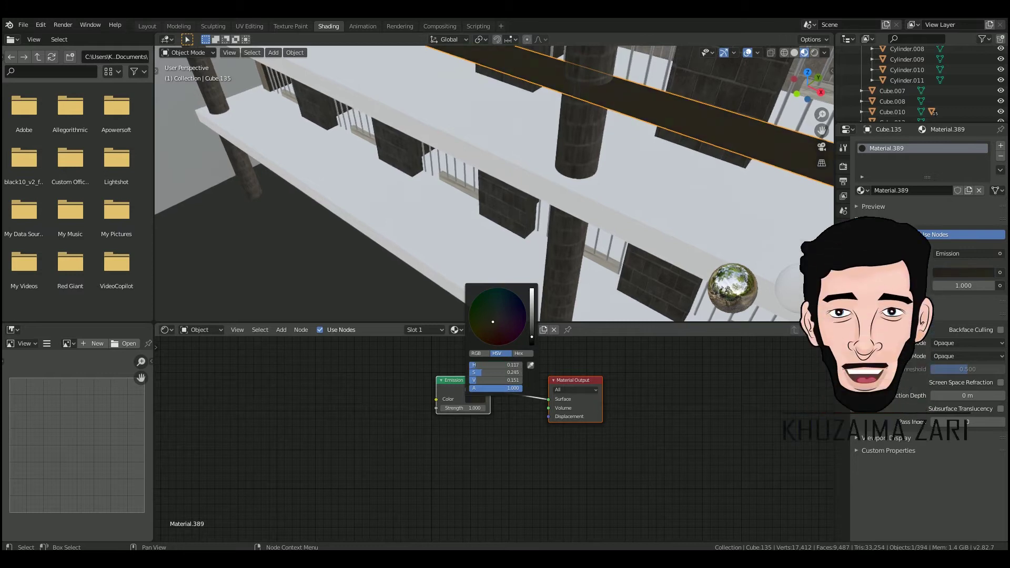
{"action": "scroll", "coordinate": [573, 106], "scroll_direction": "down", "scroll_amount": 5}
{"action": "left_click", "coordinate": [573, 107]}
{"action": "scroll", "coordinate": [596, 148], "scroll_direction": "down", "scroll_amount": 2}
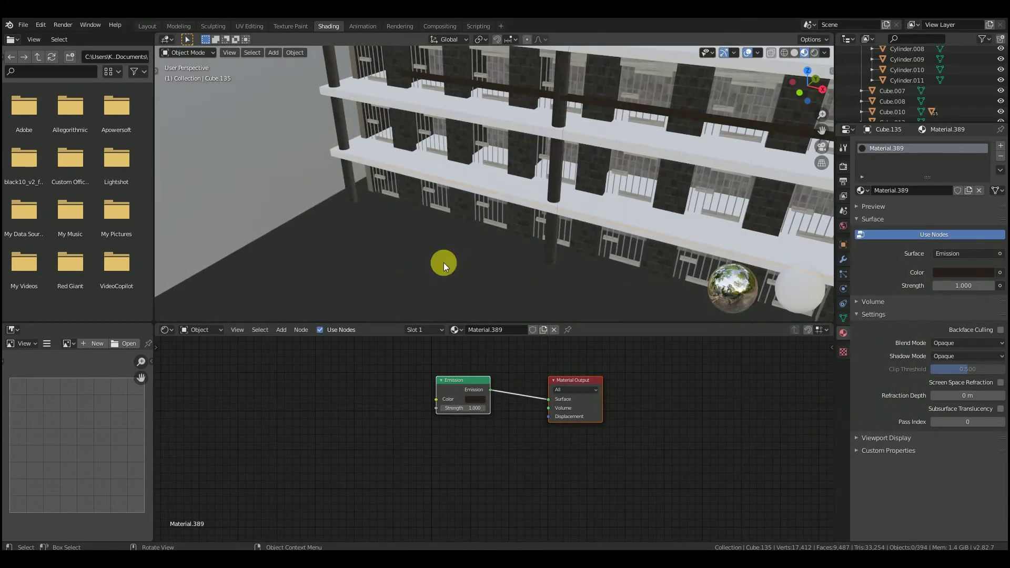
Step: Select the lowest walkway slab and create a new material for it
{"action": "key", "text": "ctrl+c"}
{"action": "left_click", "coordinate": [605, 199]}
{"action": "left_click", "coordinate": [526, 332]}
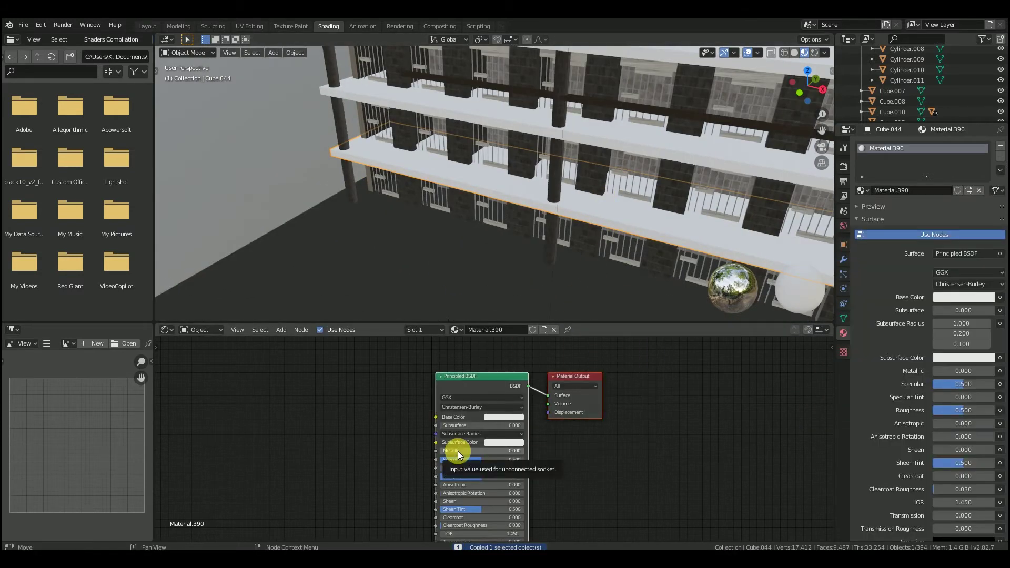
Step: Replace the lower balcony slab's default shader nodes with the copied brick texture nodes
{"action": "key", "text": "x"}
{"action": "key", "text": "ctrl+v"}
{"action": "left_click", "coordinate": [579, 136]}
{"action": "left_click_drag", "start_coordinate": [633, 368], "coordinate": [424, 455]}
{"action": "key", "text": "x"}
{"action": "left_click", "coordinate": [519, 194]}
{"action": "key", "text": "ctrl+c"}
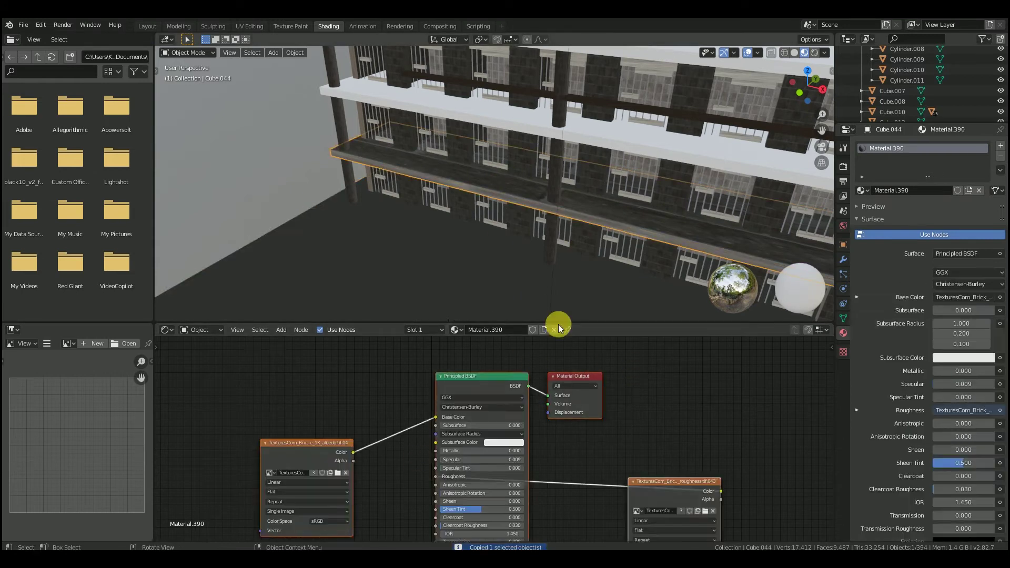
Step: Replace the brick texture nodes in the lower balcony slab's material with copied Emission shader nodes
{"action": "scroll", "coordinate": [436, 464], "scroll_direction": "down", "scroll_amount": 5}
{"action": "left_click_drag", "start_coordinate": [616, 404], "coordinate": [358, 543]}
{"action": "key", "text": "x"}
{"action": "key", "text": "ctrl+v"}
{"action": "key", "text": "x"}
{"action": "left_click", "coordinate": [389, 261]}
{"action": "left_click_drag", "start_coordinate": [568, 383], "coordinate": [443, 470]}
{"action": "left_click", "coordinate": [569, 161]}
{"action": "left_click", "coordinate": [542, 370]}
{"action": "key", "text": "ctrl+v"}
Step: Give the upper balcony slab a new material and replace its default nodes with the copied Emission nodes
{"action": "left_click", "coordinate": [568, 138]}
{"action": "left_click", "coordinate": [586, 368]}
{"action": "left_click", "coordinate": [519, 330]}
{"action": "left_click_drag", "start_coordinate": [655, 376], "coordinate": [432, 463]}
{"action": "key", "text": "x"}
{"action": "key", "text": "ctrl+v"}
{"action": "scroll", "coordinate": [520, 109], "scroll_direction": "down", "scroll_amount": 1}
Step: Give the roof slab a new material and replace its default nodes with the copied Emission nodes
{"action": "left_click", "coordinate": [526, 70]}
{"action": "left_click", "coordinate": [531, 333]}
{"action": "left_click_drag", "start_coordinate": [594, 384], "coordinate": [444, 472]}
{"action": "key", "text": "x"}
{"action": "key", "text": "ctrl+v"}
Step: Adjust the Emission strength of the balcony slab materials, setting the upper balcony slab to 0.900
{"action": "middle_click_drag", "start_coordinate": [527, 216], "coordinate": [544, 163]}
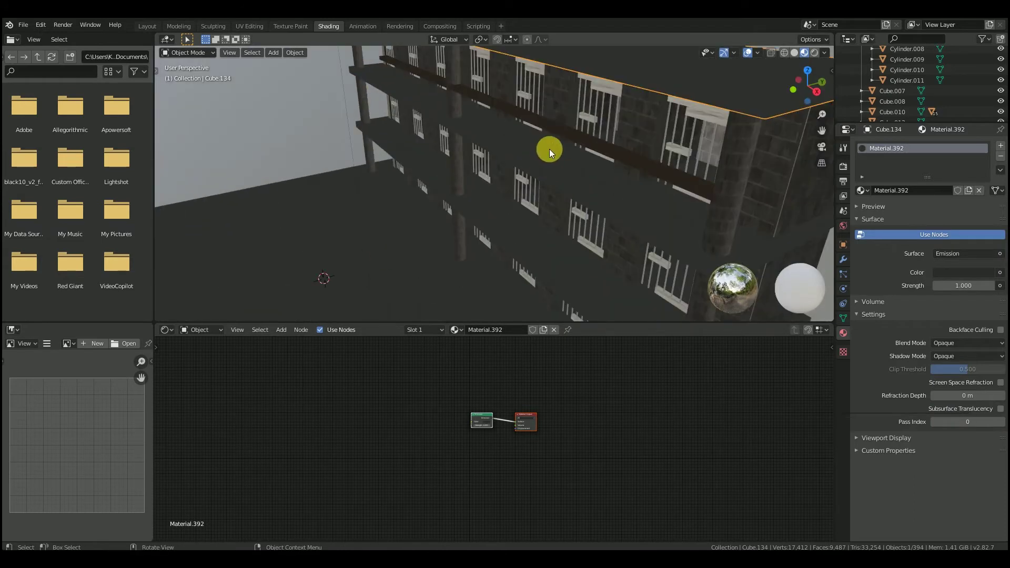
{"action": "scroll", "coordinate": [526, 225], "scroll_direction": "down", "scroll_amount": 4}
{"action": "middle_click_drag", "start_coordinate": [526, 226], "coordinate": [655, 153]}
{"action": "left_click", "coordinate": [605, 247]}
{"action": "scroll", "coordinate": [547, 382], "scroll_direction": "up", "scroll_amount": 8}
{"action": "mouse_move", "coordinate": [447, 381]}
{"action": "left_mouse_down"}
{"action": "mouse_move", "coordinate": [474, 381]}
{"action": "mouse_move", "coordinate": [439, 383]}
{"action": "left_mouse_up"}
{"action": "middle_click_drag", "start_coordinate": [530, 169], "coordinate": [403, 122]}
{"action": "left_click", "coordinate": [566, 126]}
{"action": "mouse_move", "coordinate": [461, 382]}
{"action": "left_mouse_down"}
{"action": "mouse_move", "coordinate": [444, 383]}
{"action": "mouse_move", "coordinate": [460, 382]}
{"action": "left_mouse_up"}
Step: Lighten the Emission colour of the lower and upper balcony slabs to a mid gray
{"action": "middle_click_drag", "start_coordinate": [515, 305], "coordinate": [509, 216]}
{"action": "left_click", "coordinate": [463, 370]}
{"action": "left_click_drag", "start_coordinate": [550, 286], "coordinate": [360, 230]}
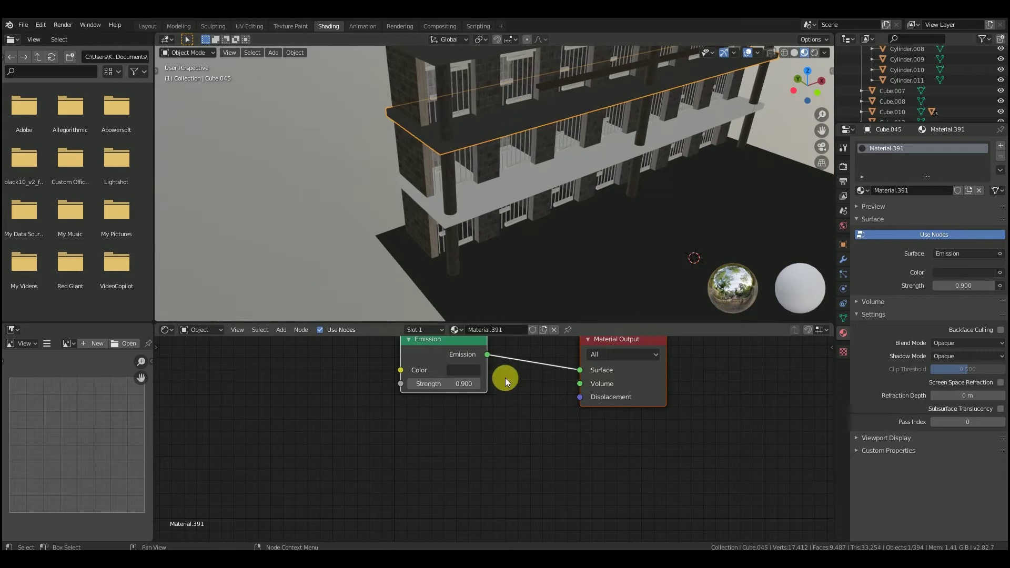
{"action": "left_click", "coordinate": [463, 370]}
{"action": "left_click_drag", "start_coordinate": [551, 273], "coordinate": [550, 238]}
{"action": "left_click", "coordinate": [339, 220]}
{"action": "scroll", "coordinate": [473, 176], "scroll_direction": "up", "scroll_amount": 3}
{"action": "middle_click_drag", "start_coordinate": [487, 169], "coordinate": [536, 197]}
{"action": "left_click", "coordinate": [576, 143]}
{"action": "scroll", "coordinate": [488, 203], "scroll_direction": "down", "scroll_amount": 4}
{"action": "scroll", "coordinate": [602, 151], "scroll_direction": "up", "scroll_amount": 4}
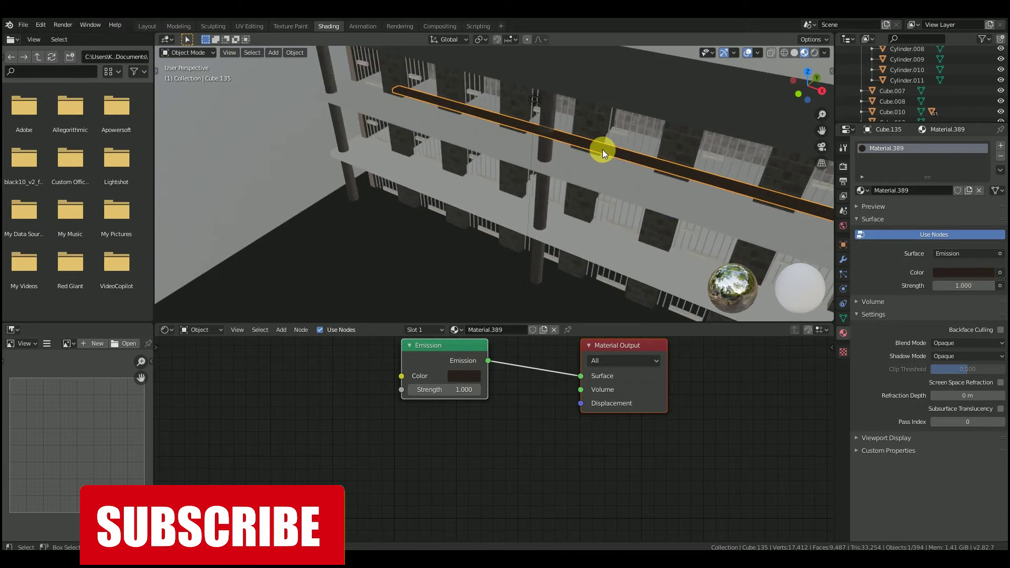
{"action": "middle_click_drag", "start_coordinate": [232, 78], "coordinate": [210, 61]}
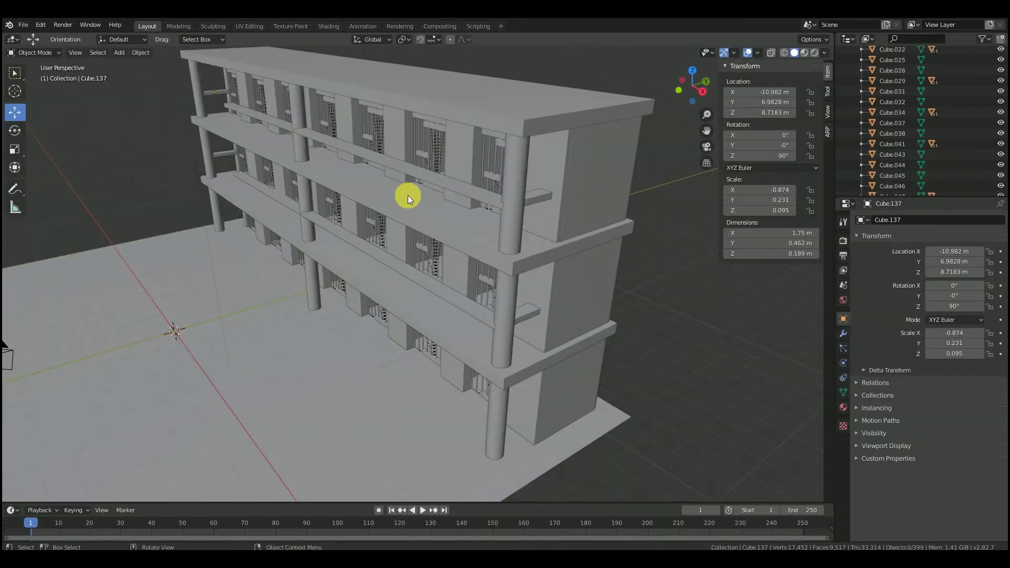
Step: Add a cube mesh and move it towards the front of the building
{"action": "scroll", "coordinate": [510, 146], "scroll_direction": "up", "scroll_amount": 4}
{"action": "middle_click_drag", "start_coordinate": [511, 146], "coordinate": [547, 179]}
{"action": "middle_click_drag", "start_coordinate": [368, 164], "coordinate": [419, 197]}
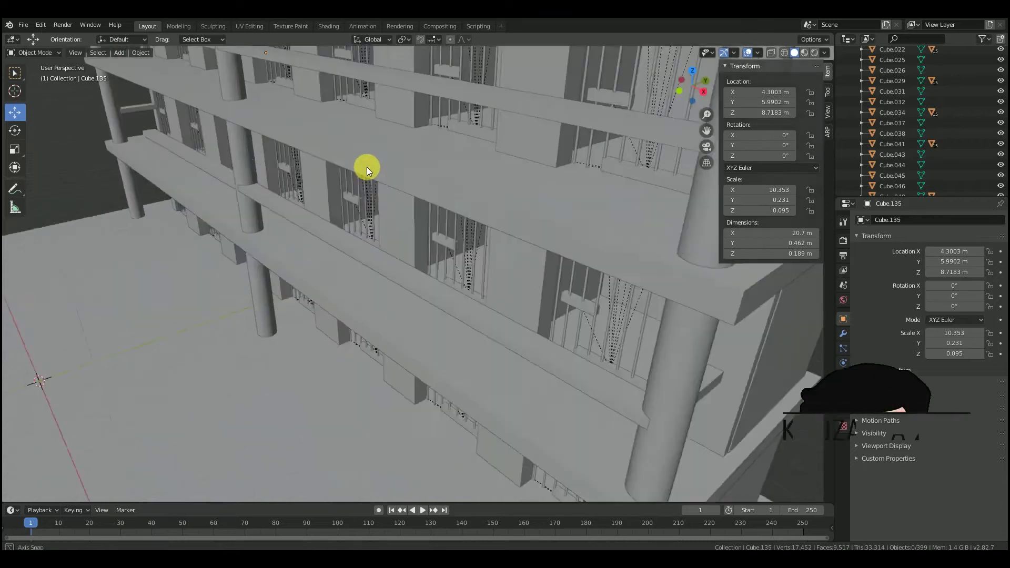
{"action": "middle_click_drag", "start_coordinate": [365, 166], "coordinate": [179, 146]}
{"action": "key", "text": "shift+a"}
{"action": "mouse_move", "coordinate": [151, 147]}
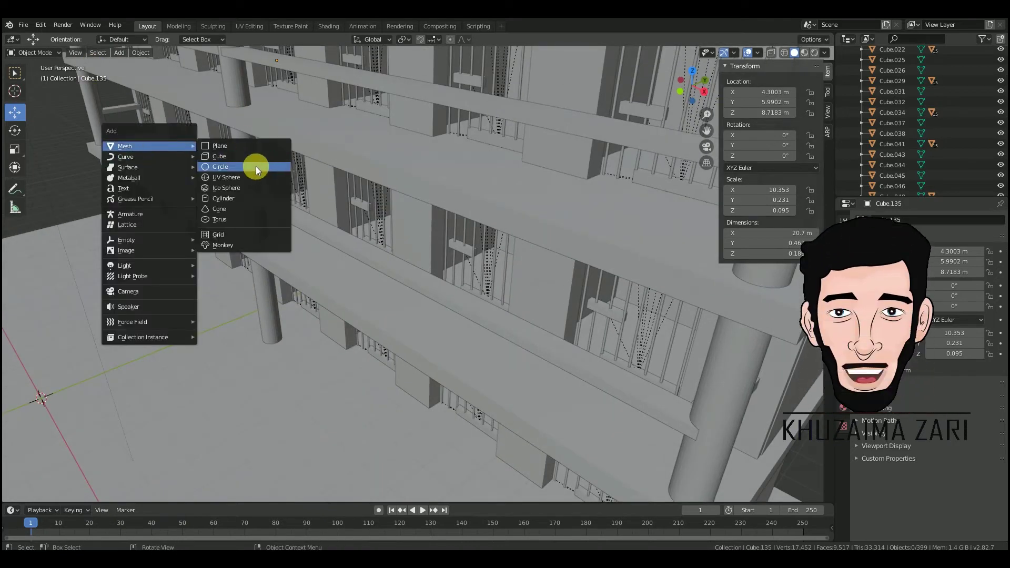
{"action": "left_click", "coordinate": [254, 156]}
{"action": "left_click_drag", "start_coordinate": [83, 382], "coordinate": [259, 345]}
{"action": "left_click_drag", "start_coordinate": [177, 296], "coordinate": [191, 257]}
Step: Narrow the cube into a post about 0.31 × 0.22 × 2 m and place it at the upper balcony railing
{"action": "left_click", "coordinate": [14, 149]}
{"action": "left_click_drag", "start_coordinate": [222, 241], "coordinate": [395, 407]}
{"action": "key", "text": "ctrl+z"}
{"action": "left_click", "coordinate": [14, 112]}
{"action": "left_click_drag", "start_coordinate": [373, 353], "coordinate": [413, 104]}
{"action": "middle_click_drag", "start_coordinate": [326, 213], "coordinate": [304, 226]}
{"action": "left_click_drag", "start_coordinate": [252, 237], "coordinate": [318, 221]}
Step: Resize the post to about 0.282 × 0.119 × 1.32 m and place it under the upper railing near the corner column
{"action": "middle_click_drag", "start_coordinate": [318, 221], "coordinate": [392, 210]}
{"action": "scroll", "coordinate": [388, 78], "scroll_direction": "up", "scroll_amount": 2}
{"action": "middle_click_drag", "start_coordinate": [490, 63], "coordinate": [17, 142], "text": "shift"}
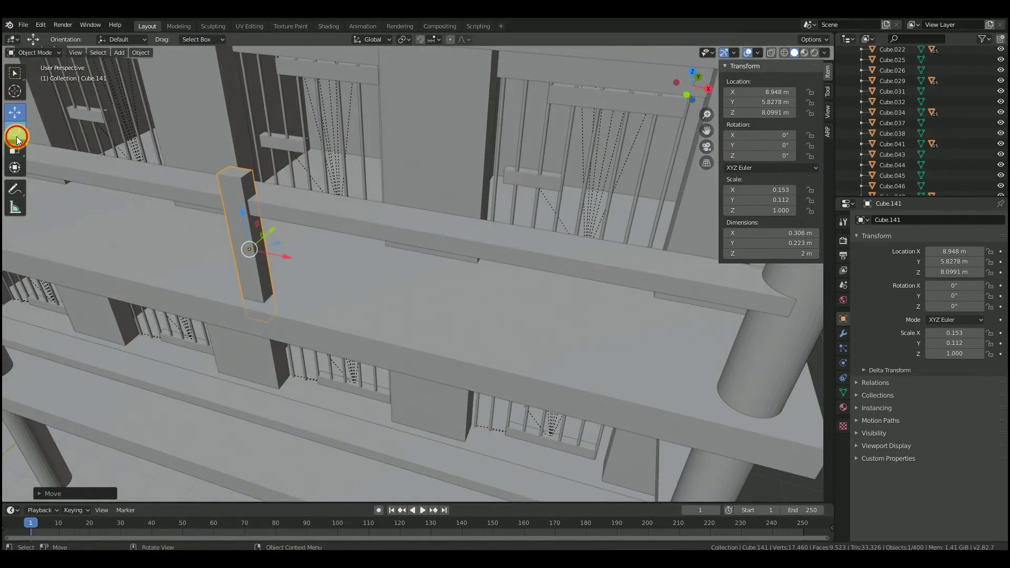
{"action": "left_click_drag", "start_coordinate": [272, 232], "coordinate": [712, 320]}
{"action": "left_click", "coordinate": [15, 114]}
{"action": "middle_click_drag", "start_coordinate": [712, 320], "coordinate": [315, 158], "text": "shift"}
{"action": "left_click_drag", "start_coordinate": [351, 172], "coordinate": [351, 175]}
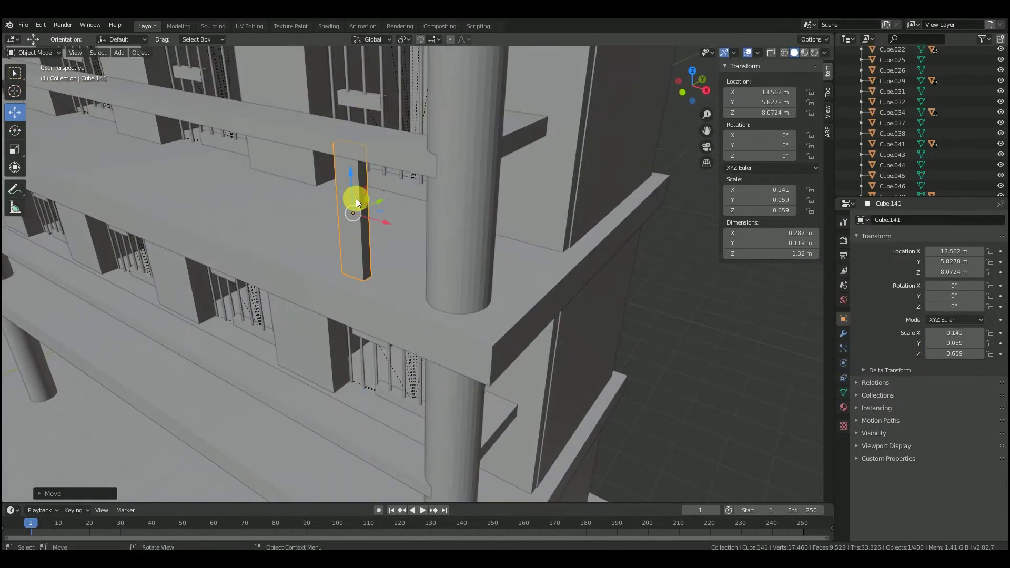
Step: Give the post a new Principled BSDF material with a gold base colour, specular 0.909 and roughness 0
{"action": "left_click", "coordinate": [328, 26]}
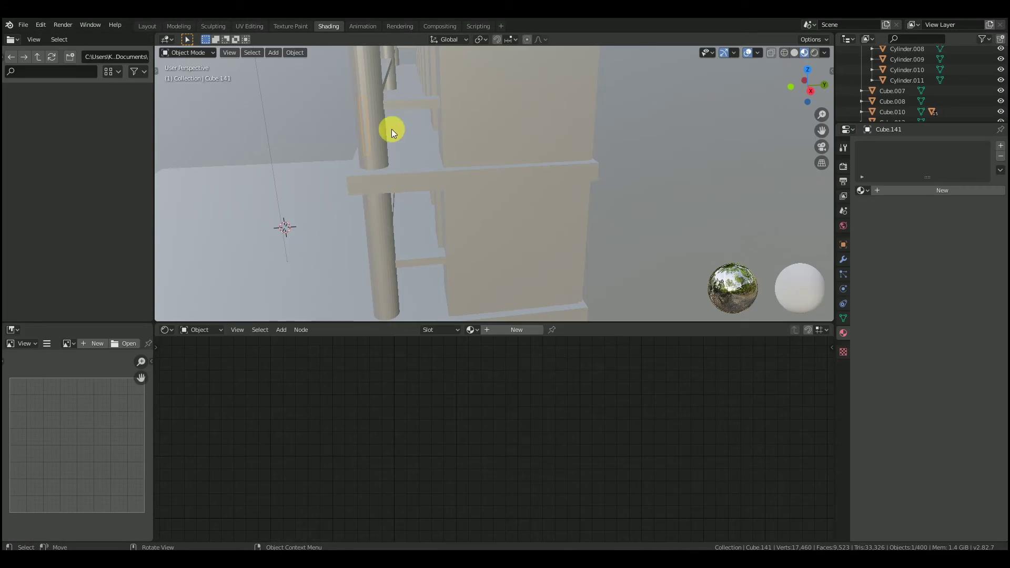
{"action": "middle_click_drag", "start_coordinate": [392, 128], "coordinate": [553, 189]}
{"action": "left_click", "coordinate": [517, 329]}
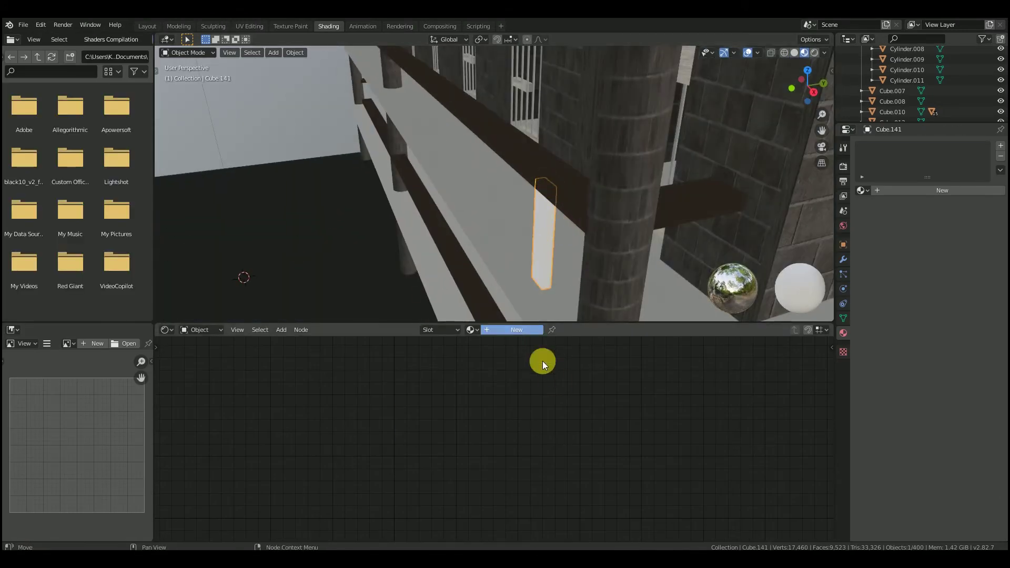
{"action": "left_click", "coordinate": [534, 404]}
{"action": "left_click_drag", "start_coordinate": [508, 291], "coordinate": [504, 291]}
{"action": "mouse_move", "coordinate": [584, 252]}
{"action": "left_mouse_down"}
{"action": "mouse_move", "coordinate": [584, 278]}
{"action": "mouse_move", "coordinate": [584, 262]}
{"action": "left_mouse_up"}
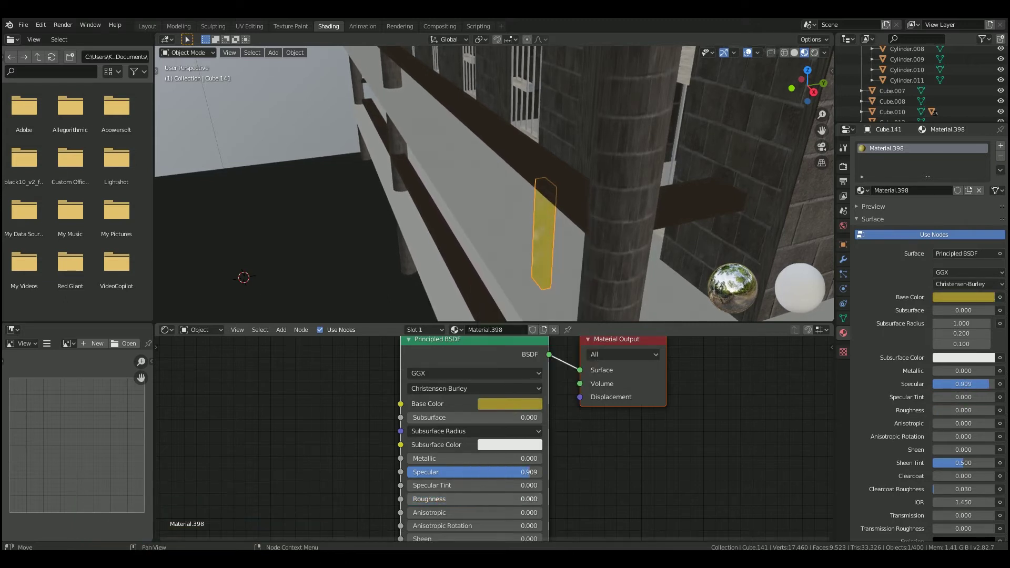
Step: Set the post material's roughness to 0.218, anisotropic to 0.355, clearcoat to 0.623 and transmission to 0.595, and save the file
{"action": "scroll", "coordinate": [484, 476], "scroll_direction": "down", "scroll_amount": 2}
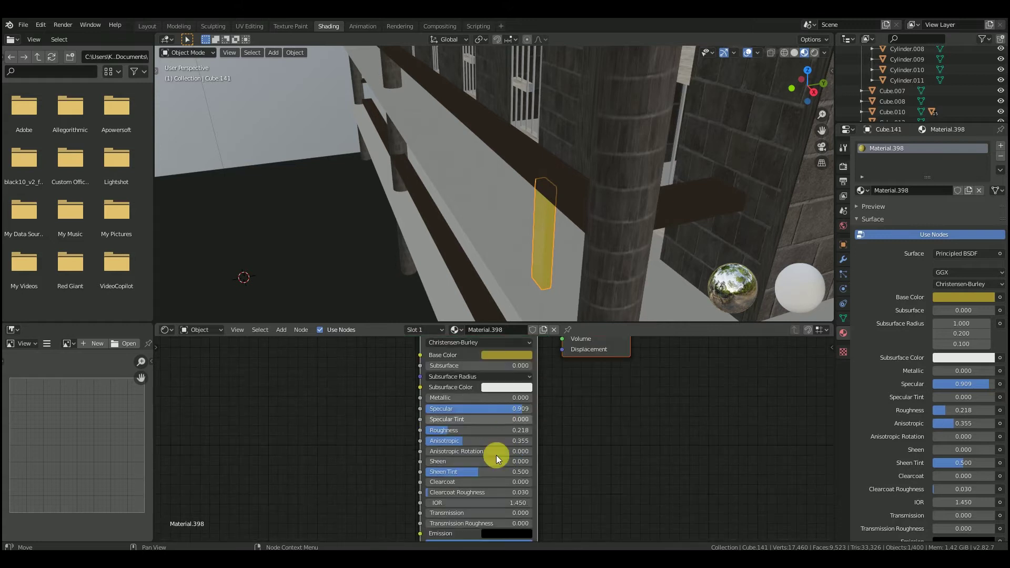
{"action": "left_click_drag", "start_coordinate": [490, 482], "coordinate": [492, 482]}
{"action": "key", "text": "ctrl+s"}
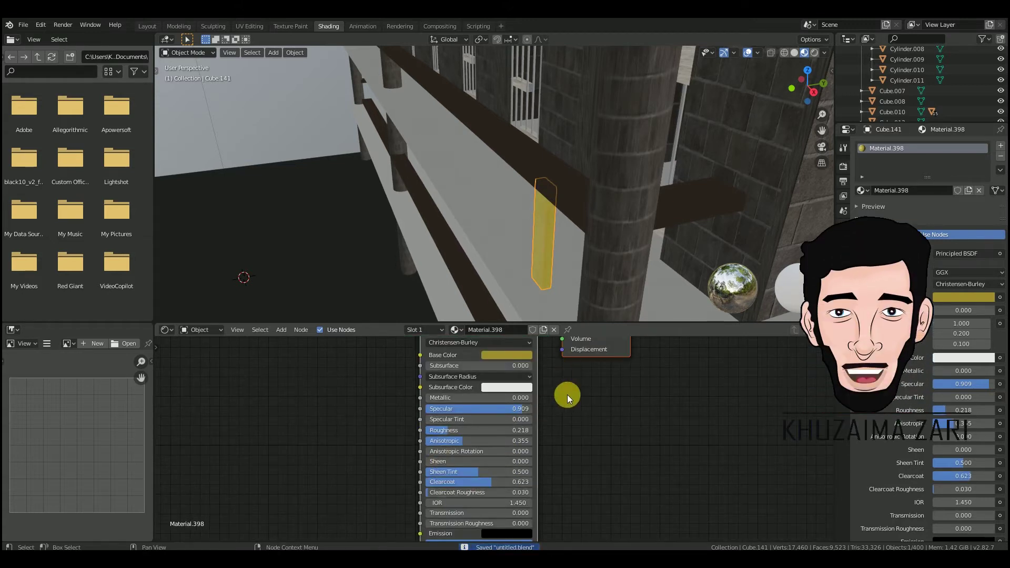
{"action": "left_click_drag", "start_coordinate": [457, 513], "coordinate": [490, 513]}
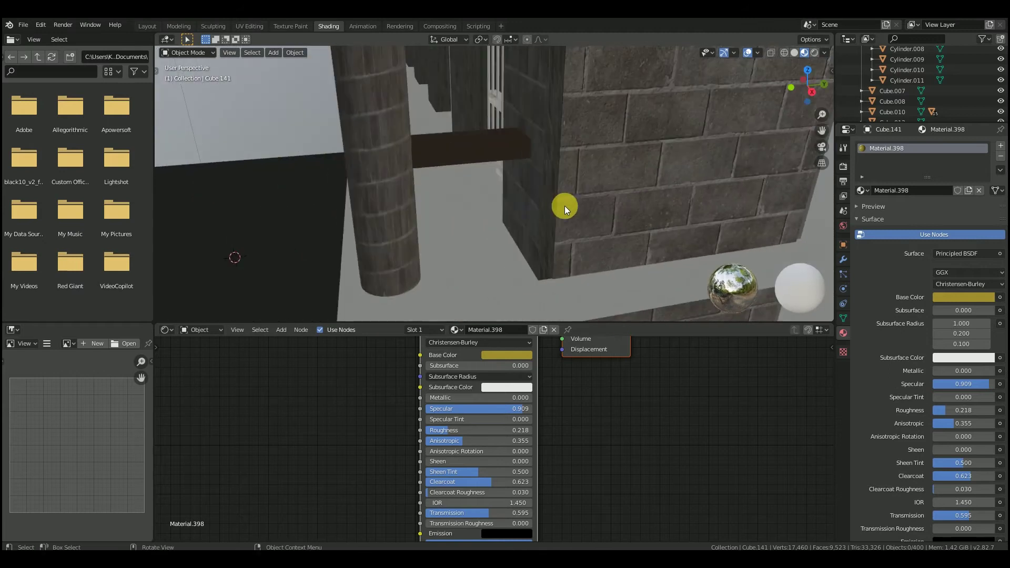
{"action": "middle_click_drag", "start_coordinate": [518, 195], "coordinate": [524, 198]}
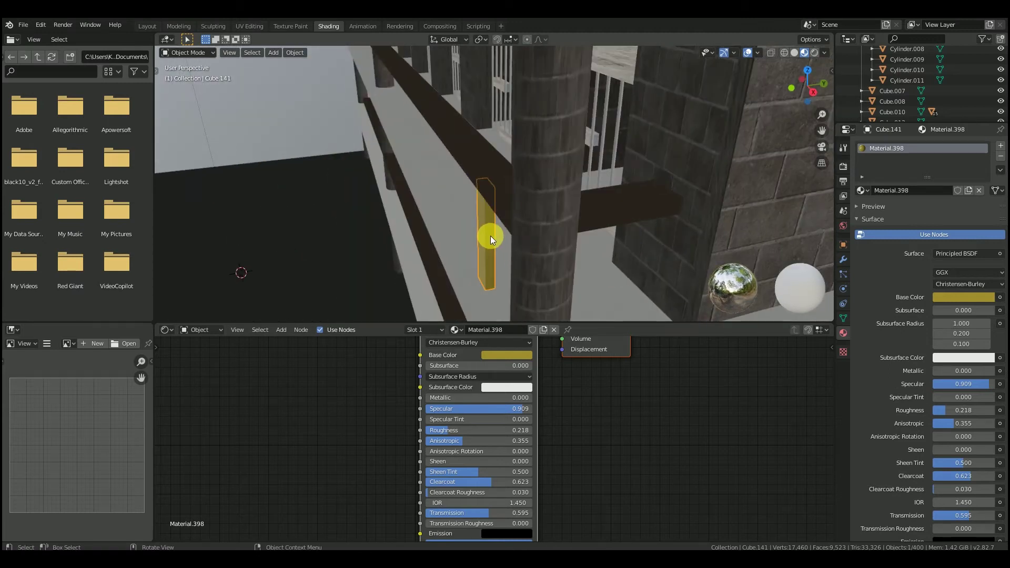
{"action": "key", "text": "ctrl+v"}
{"action": "left_click", "coordinate": [144, 32]}
{"action": "left_click_drag", "start_coordinate": [388, 226], "coordinate": [217, 178]}
{"action": "scroll", "coordinate": [224, 150], "scroll_direction": "down", "scroll_amount": 3}
{"action": "middle_click_drag", "start_coordinate": [224, 151], "coordinate": [279, 181]}
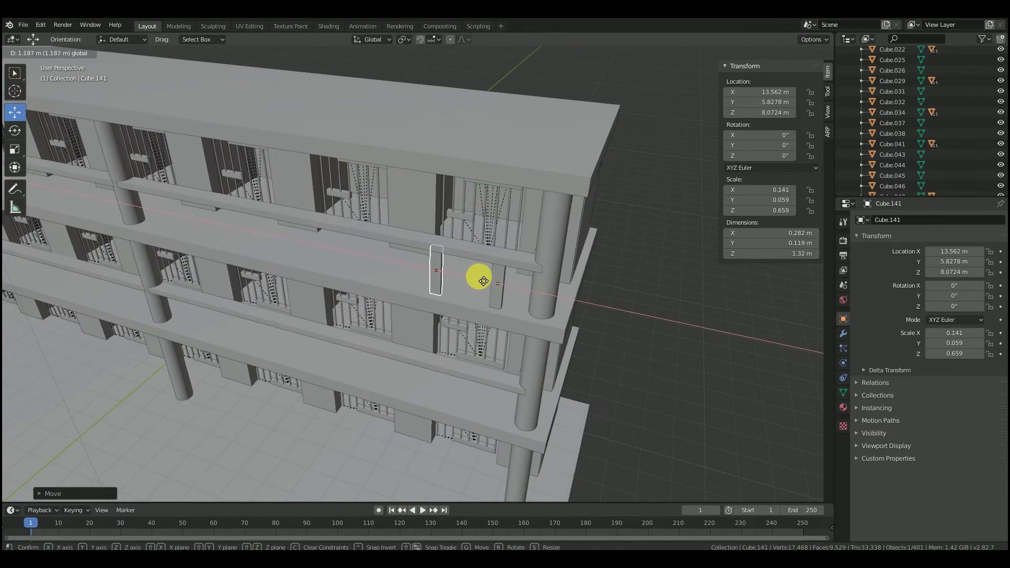
{"action": "scroll", "coordinate": [478, 280], "scroll_direction": "up", "scroll_amount": 5}
{"action": "middle_click_drag", "start_coordinate": [479, 264], "coordinate": [390, 245], "text": "shift"}
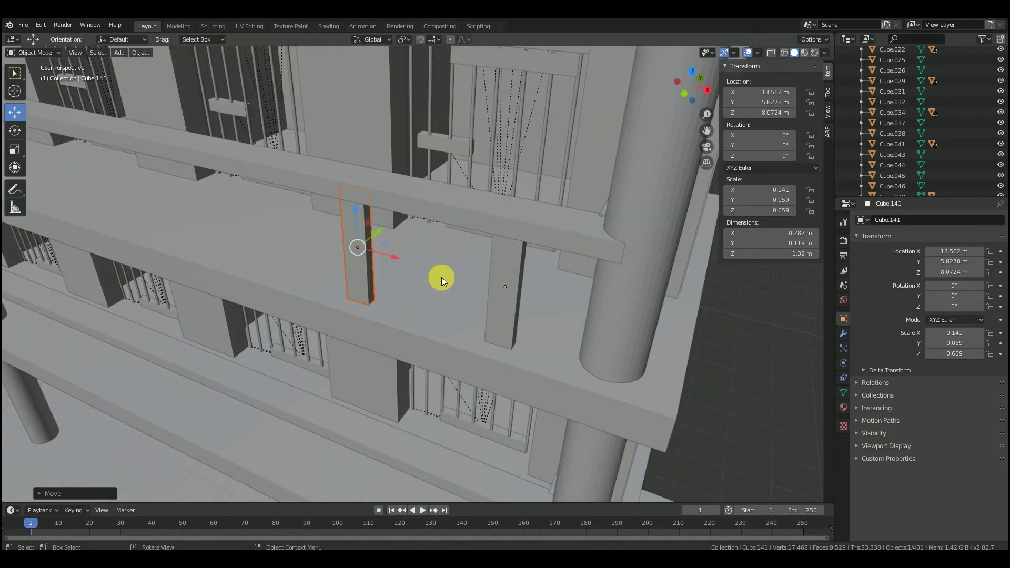
{"action": "key", "text": "Delete"}
Step: Rotate the railing post to about -89.1° around Z and shift it into line beneath the upper railing
{"action": "left_click", "coordinate": [503, 295]}
{"action": "left_click_drag", "start_coordinate": [532, 308], "coordinate": [488, 313]}
{"action": "key", "text": "shift+space"}
{"action": "key", "text": "g"}
{"action": "left_click_drag", "start_coordinate": [529, 264], "coordinate": [533, 259]}
Step: Make three copies of the rotated post and space them along the upper railing away from the corner column
{"action": "middle_click_drag", "start_coordinate": [536, 295], "coordinate": [626, 271]}
{"action": "key", "text": "ctrl+c"}
{"action": "key", "text": "ctrl+v"}
{"action": "left_click_drag", "start_coordinate": [673, 257], "coordinate": [459, 260]}
{"action": "key", "text": "ctrl+v"}
{"action": "left_click_drag", "start_coordinate": [496, 227], "coordinate": [300, 199]}
{"action": "middle_click_drag", "start_coordinate": [327, 195], "coordinate": [358, 191]}
{"action": "scroll", "coordinate": [358, 191], "scroll_direction": "down", "scroll_amount": 4}
{"action": "key", "text": "ctrl+c"}
{"action": "left_click_drag", "start_coordinate": [461, 240], "coordinate": [338, 238]}
Step: Copy two of the railing posts together and move the copies about 3 m further along the upper railing
{"action": "left_click", "coordinate": [446, 244], "text": "shift"}
{"action": "key", "text": "ctrl+c"}
{"action": "key", "text": "ctrl+v"}
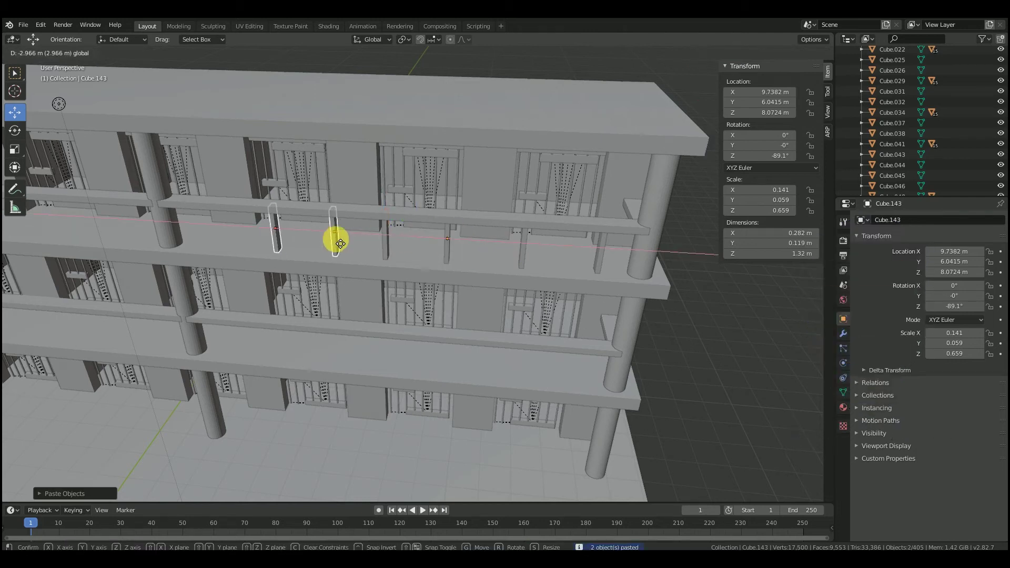
{"action": "middle_click_drag", "start_coordinate": [336, 237], "coordinate": [350, 227]}
{"action": "scroll", "coordinate": [351, 225], "scroll_direction": "up", "scroll_amount": 2}
Step: Paste further posts along the upper railing towards the middle column and adjust their spacing
{"action": "key", "text": "ctrl+c"}
{"action": "key", "text": "ctrl+v"}
{"action": "left_click_drag", "start_coordinate": [389, 200], "coordinate": [247, 200]}
{"action": "left_click_drag", "start_coordinate": [207, 201], "coordinate": [121, 199]}
{"action": "left_click", "coordinate": [258, 206]}
{"action": "left_click_drag", "start_coordinate": [297, 202], "coordinate": [244, 202]}
Step: Move the third post from the corner column to about X 9.93 m to even out the spacing
{"action": "scroll", "coordinate": [471, 199], "scroll_direction": "down", "scroll_amount": 2}
{"action": "scroll", "coordinate": [471, 198], "scroll_direction": "down", "scroll_amount": 2}
{"action": "middle_click_drag", "start_coordinate": [471, 199], "coordinate": [436, 201]}
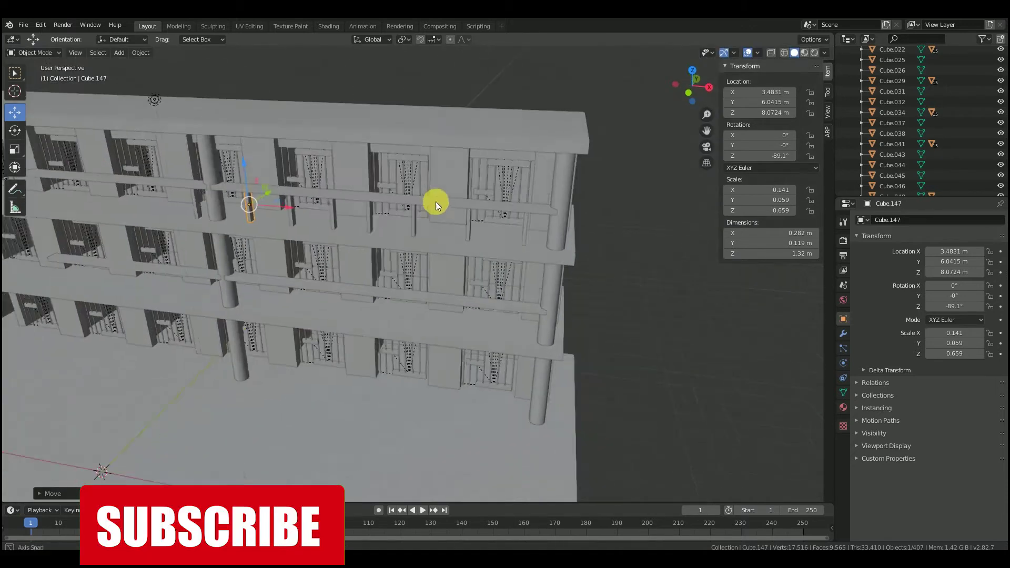
{"action": "scroll", "coordinate": [436, 201], "scroll_direction": "up", "scroll_amount": 4}
{"action": "left_click", "coordinate": [424, 190]}
{"action": "left_click_drag", "start_coordinate": [453, 186], "coordinate": [463, 185]}
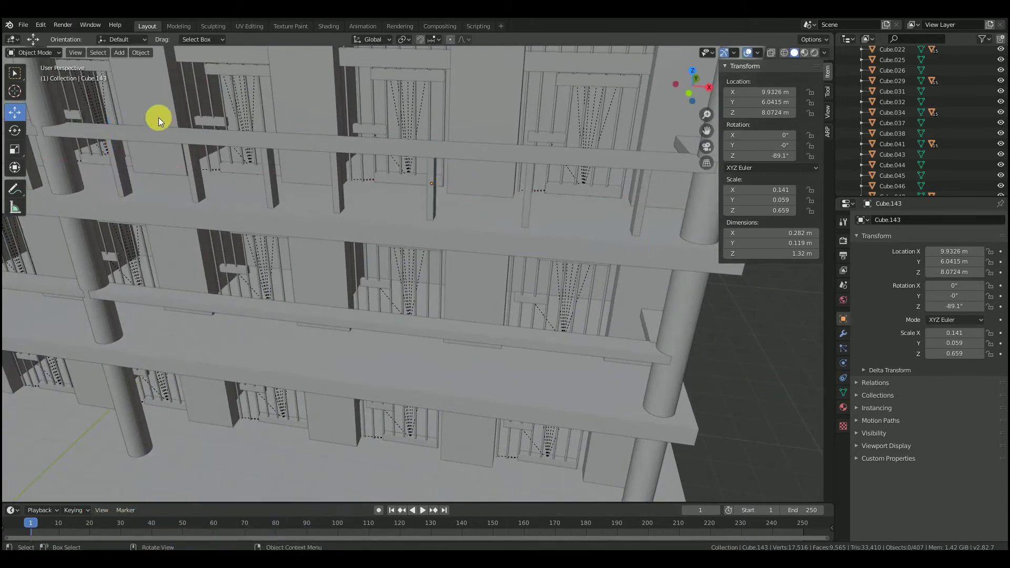
{"action": "left_click", "coordinate": [120, 54]}
{"action": "mouse_move", "coordinate": [151, 65]}
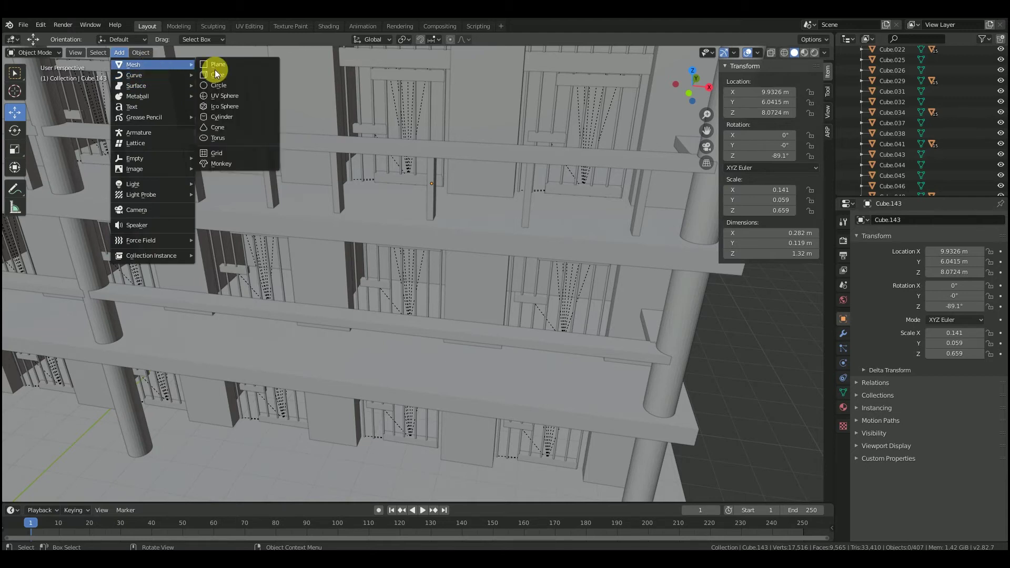
{"action": "left_click", "coordinate": [244, 116]}
{"action": "scroll", "coordinate": [221, 295], "scroll_direction": "down", "scroll_amount": 5}
{"action": "left_click_drag", "start_coordinate": [201, 410], "coordinate": [264, 314]}
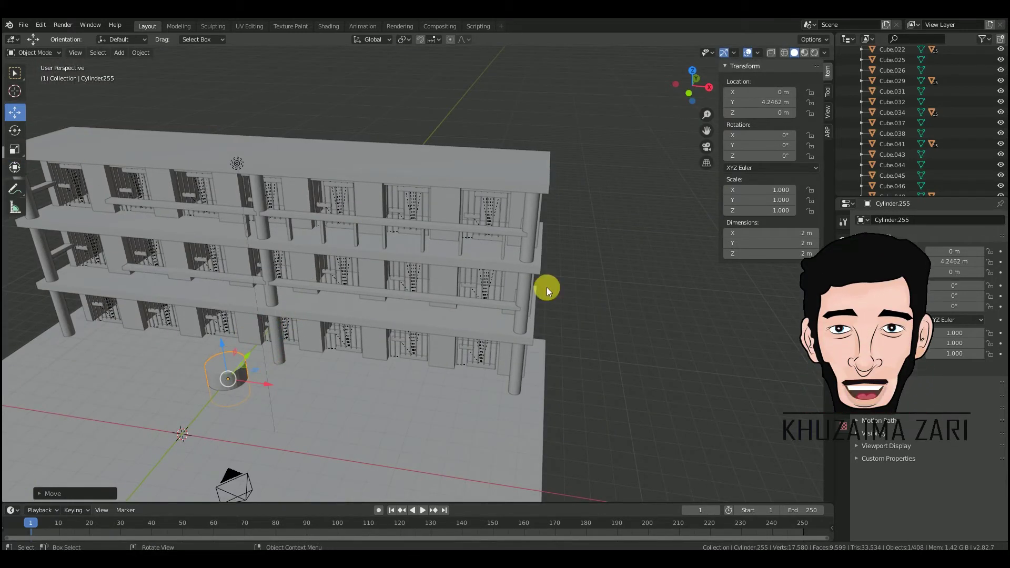
{"action": "key", "text": "Delete"}
Step: Duplicate the round corner column and move the copy out in front of the building
{"action": "left_click", "coordinate": [536, 227]}
{"action": "key", "text": "ctrl+c"}
{"action": "key", "text": "ctrl+v"}
{"action": "left_click_drag", "start_coordinate": [518, 364], "coordinate": [513, 412]}
{"action": "middle_click_drag", "start_coordinate": [518, 385], "coordinate": [497, 376]}
{"action": "left_click_drag", "start_coordinate": [480, 408], "coordinate": [441, 429]}
{"action": "left_click_drag", "start_coordinate": [445, 432], "coordinate": [428, 357]}
Step: Scale the copied column down to a slim rod and raise it to the upper balcony's height
{"action": "scroll", "coordinate": [314, 207], "scroll_direction": "up", "scroll_amount": 3}
{"action": "key", "text": "s"}
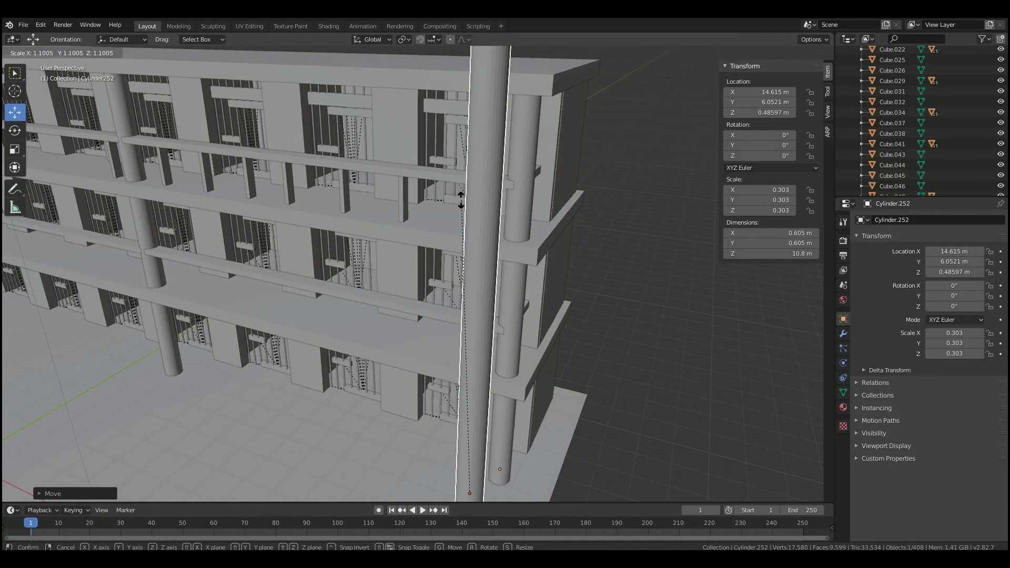
{"action": "left_click", "coordinate": [452, 441]}
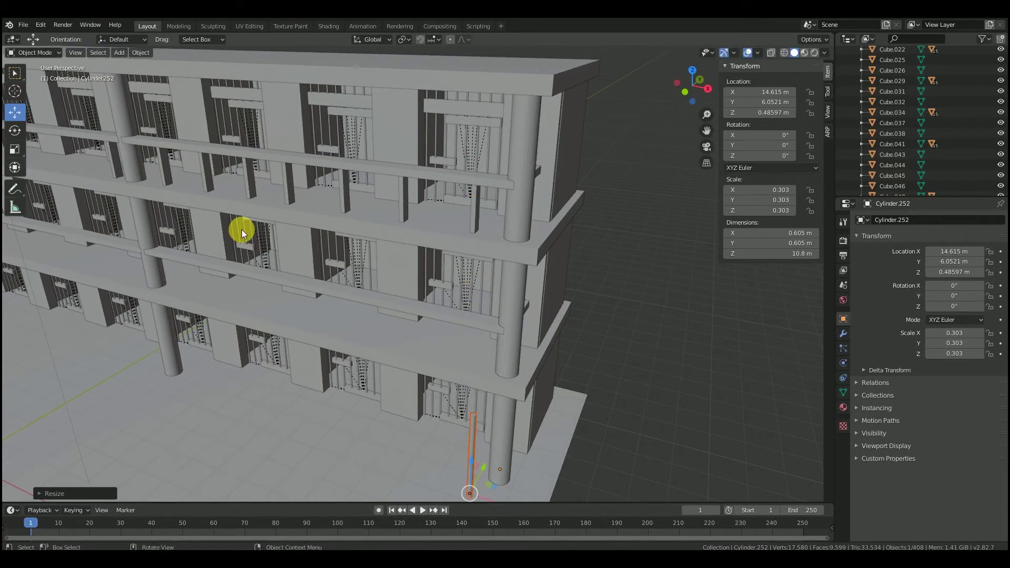
{"action": "left_click_drag", "start_coordinate": [472, 460], "coordinate": [473, 217]}
{"action": "scroll", "coordinate": [472, 214], "scroll_direction": "up", "scroll_amount": 4}
{"action": "middle_click_drag", "start_coordinate": [473, 213], "coordinate": [593, 172]}
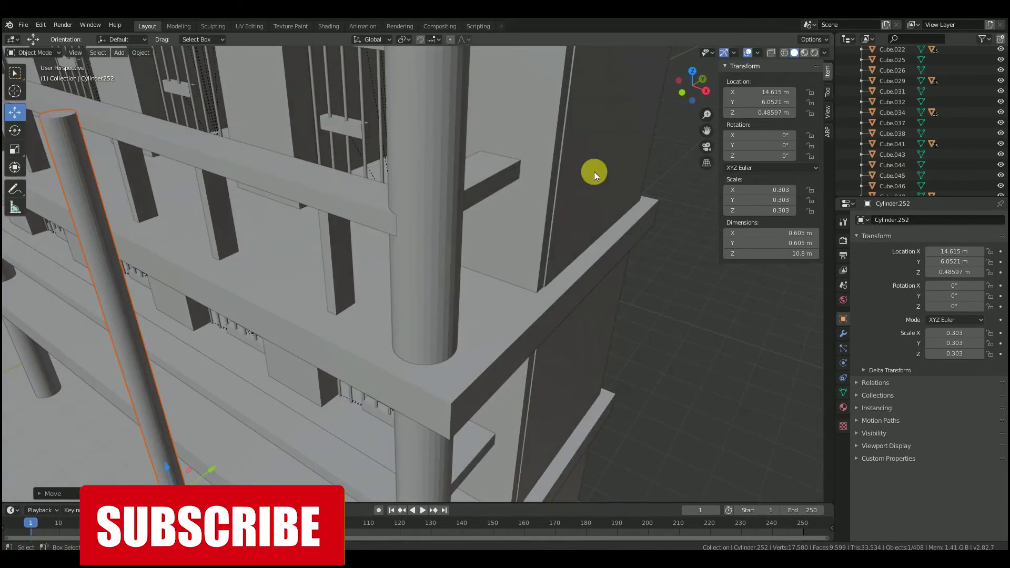
Step: Shrink the rod to about 0.06 m in diameter and 1.07 m long, and reposition it near the railing posts
{"action": "key", "text": "s"}
{"action": "left_click", "coordinate": [188, 390]}
{"action": "middle_click_drag", "start_coordinate": [257, 295], "coordinate": [395, 277], "text": "shift"}
{"action": "scroll", "coordinate": [393, 279], "scroll_direction": "down", "scroll_amount": 3}
{"action": "left_click_drag", "start_coordinate": [444, 246], "coordinate": [470, 328]}
Step: Rotate the rod 90° about the Y axis so it lies parallel to the railing
{"action": "left_click", "coordinate": [473, 276]}
{"action": "left_click", "coordinate": [471, 278]}
{"action": "type", "text": "90"}
{"action": "key", "text": "Return"}
Step: Move the horizontal rod to the upper railing beside the corner column, at about X 14.23, Y 5.47, Z 8.81 m
{"action": "left_click_drag", "start_coordinate": [440, 255], "coordinate": [512, 184]}
{"action": "middle_click_drag", "start_coordinate": [512, 184], "coordinate": [486, 208]}
{"action": "left_click_drag", "start_coordinate": [323, 376], "coordinate": [419, 286]}
{"action": "left_click_drag", "start_coordinate": [430, 347], "coordinate": [347, 315]}
{"action": "left_click_drag", "start_coordinate": [360, 271], "coordinate": [373, 266]}
{"action": "scroll", "coordinate": [406, 291], "scroll_direction": "up", "scroll_amount": 5}
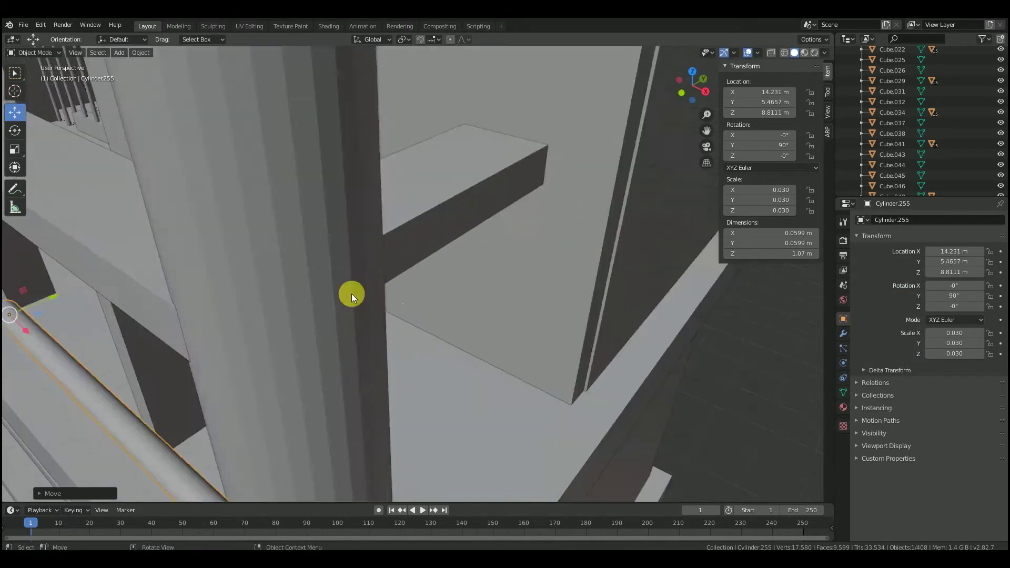
Step: Lower the horizontal rod beneath the upper handrail to about X 13.73, Y 5.93, Z 8.16 m
{"action": "scroll", "coordinate": [406, 290], "scroll_direction": "down", "scroll_amount": 5}
{"action": "key", "text": "g"}
{"action": "left_click", "coordinate": [389, 301]}
{"action": "scroll", "coordinate": [389, 301], "scroll_direction": "down", "scroll_amount": 5}
{"action": "middle_click_drag", "start_coordinate": [388, 301], "coordinate": [300, 418]}
{"action": "left_click_drag", "start_coordinate": [296, 425], "coordinate": [318, 417]}
{"action": "middle_click_drag", "start_coordinate": [318, 418], "coordinate": [436, 242]}
{"action": "left_click_drag", "start_coordinate": [442, 236], "coordinate": [414, 228]}
{"action": "left_click_drag", "start_coordinate": [388, 183], "coordinate": [388, 207]}
{"action": "left_click_drag", "start_coordinate": [707, 131], "coordinate": [737, 79]}
{"action": "middle_click_drag", "start_coordinate": [421, 337], "coordinate": [515, 288]}
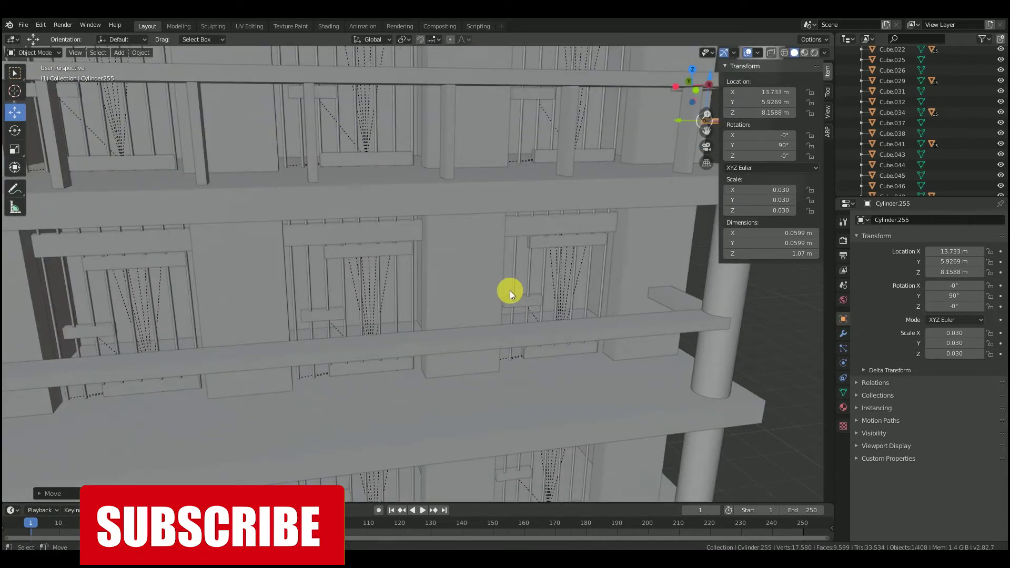
Step: Shift the rod along X to about 13.38 m so it meets the corner column
{"action": "left_click_drag", "start_coordinate": [715, 134], "coordinate": [483, 228]}
{"action": "key", "text": "g"}
{"action": "key", "text": "x"}
{"action": "left_click", "coordinate": [414, 276]}
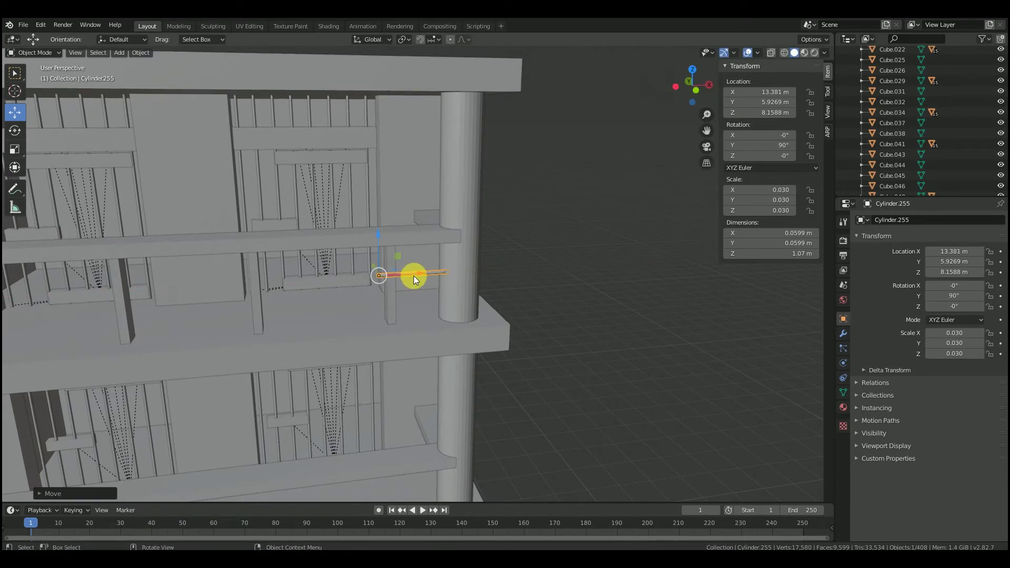
Step: Stretch the rod along X by moving its free end face until it is about 20.3 m long
{"action": "scroll", "coordinate": [414, 276], "scroll_direction": "up", "scroll_amount": 3}
{"action": "key", "text": "Tab"}
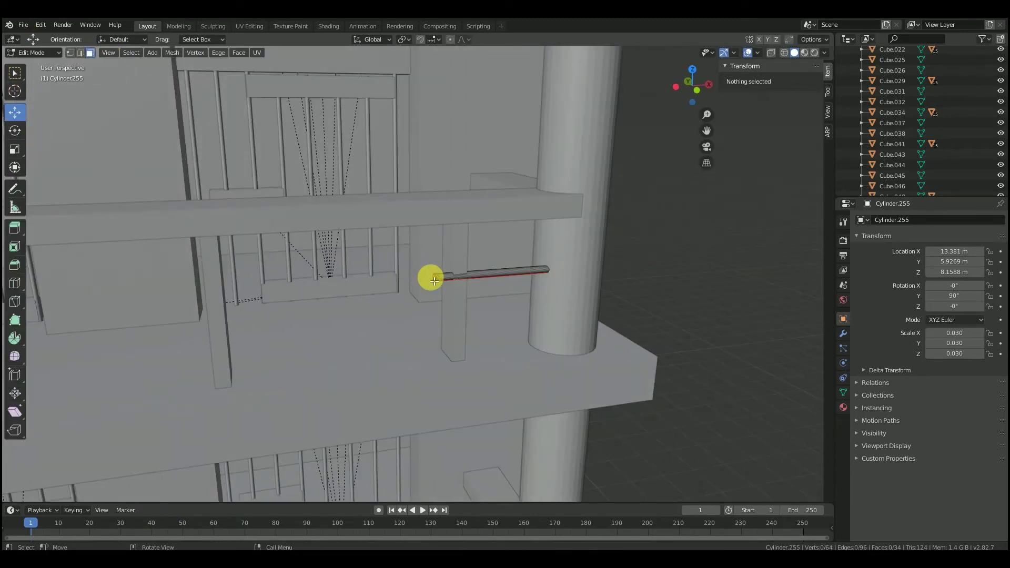
{"action": "left_click", "coordinate": [439, 280]}
{"action": "scroll", "coordinate": [474, 283], "scroll_direction": "up", "scroll_amount": 6}
{"action": "scroll", "coordinate": [545, 291], "scroll_direction": "down", "scroll_amount": 2}
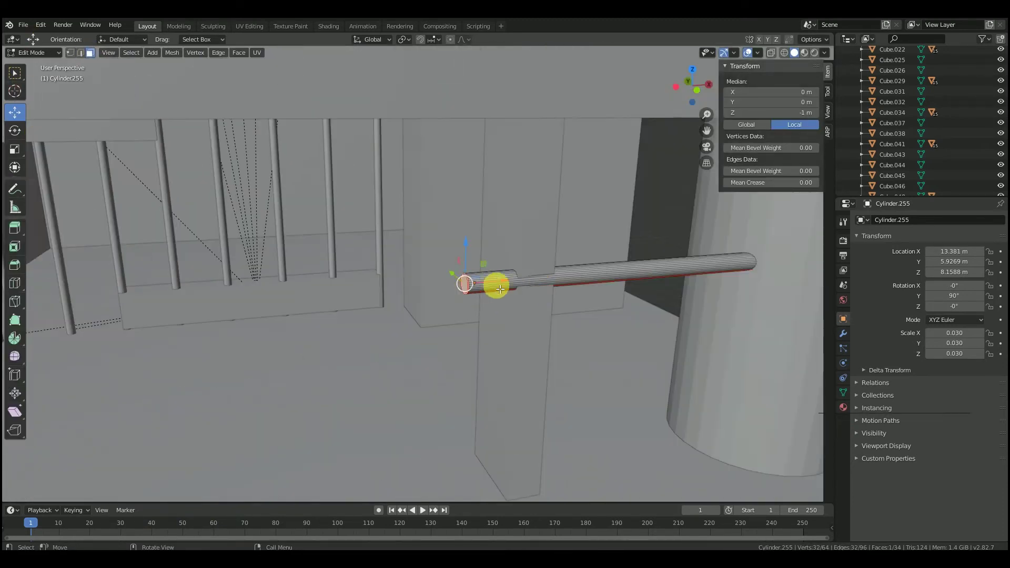
{"action": "left_click_drag", "start_coordinate": [500, 289], "coordinate": [306, 293]}
{"action": "scroll", "coordinate": [414, 286], "scroll_direction": "down", "scroll_amount": 10}
{"action": "key", "text": "g"}
{"action": "key", "text": "x"}
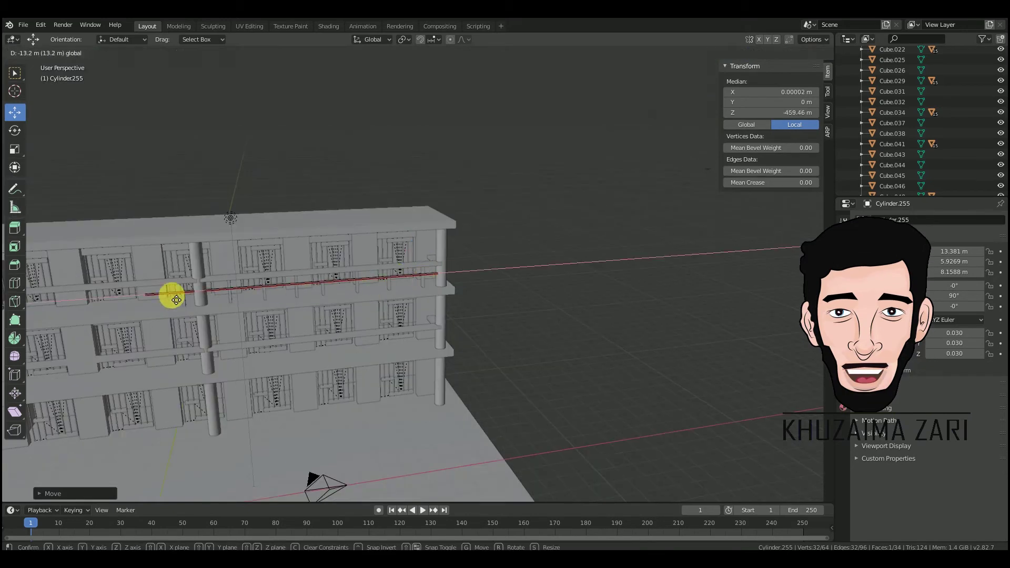
{"action": "scroll", "coordinate": [185, 294], "scroll_direction": "down", "scroll_amount": 5}
{"action": "left_click", "coordinate": [291, 298]}
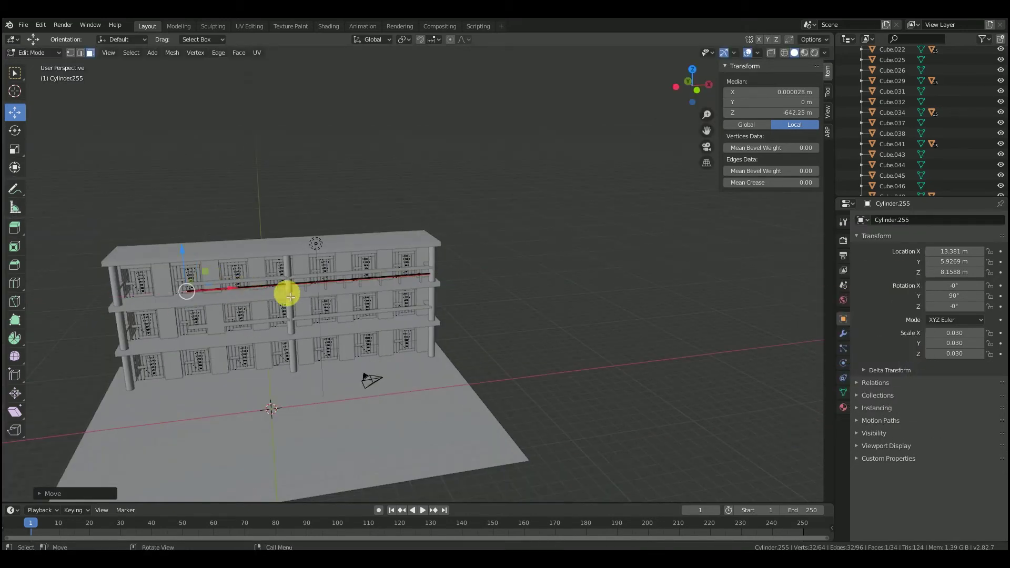
{"action": "key", "text": "Tab"}
Step: Move the long rod along Y to about 6.08 m so it runs through the railing posts
{"action": "scroll", "coordinate": [340, 264], "scroll_direction": "up", "scroll_amount": 8}
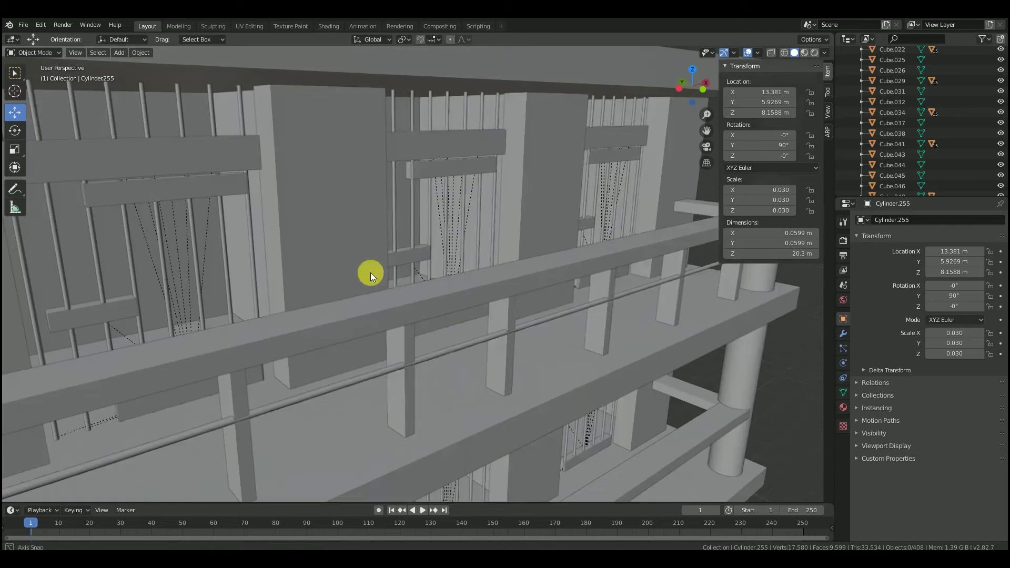
{"action": "key", "text": "g"}
{"action": "key", "text": "y"}
{"action": "left_click", "coordinate": [494, 336]}
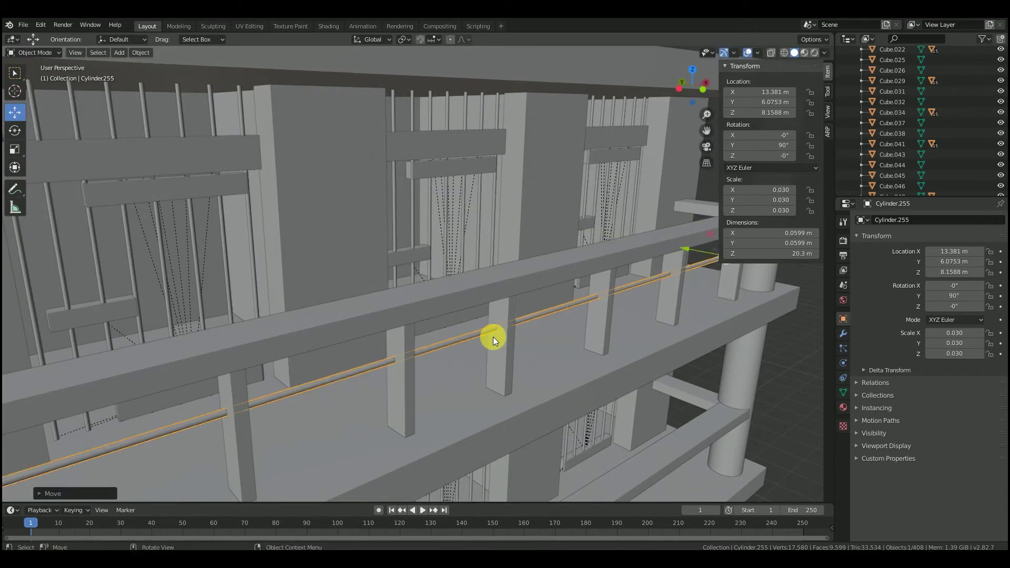
Step: Replace the rod's brick texture nodes in the Shading workspace with a copied dark Emission shader of strength 1.000
{"action": "left_click", "coordinate": [323, 26]}
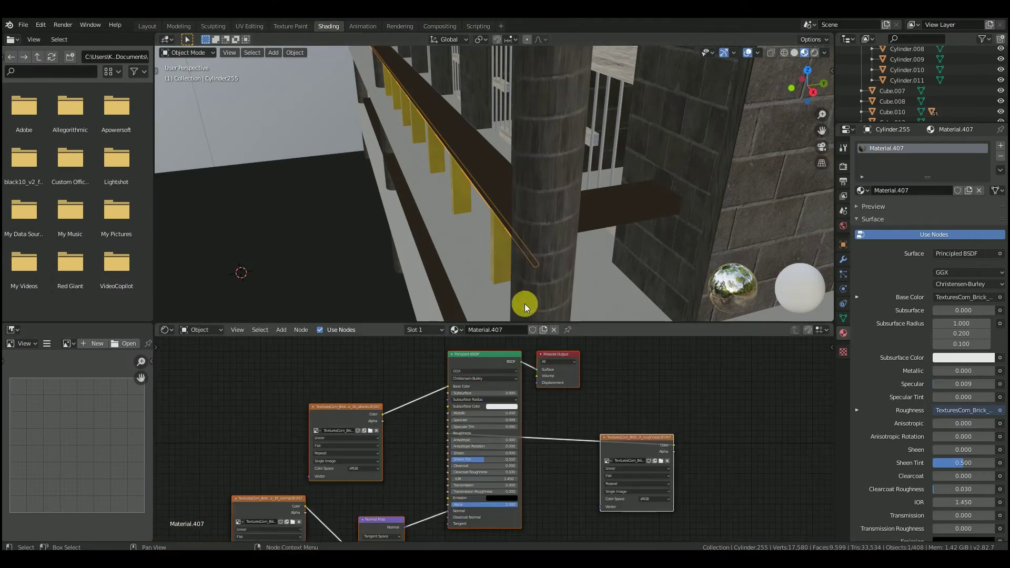
{"action": "left_click", "coordinate": [497, 248]}
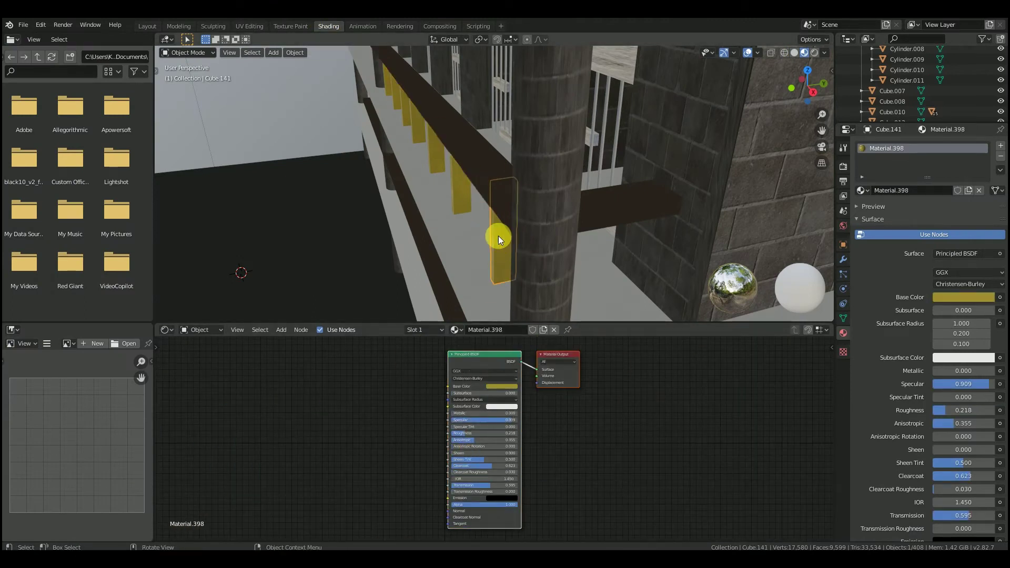
{"action": "middle_click_drag", "start_coordinate": [498, 236], "coordinate": [551, 185]}
{"action": "left_click", "coordinate": [622, 185]}
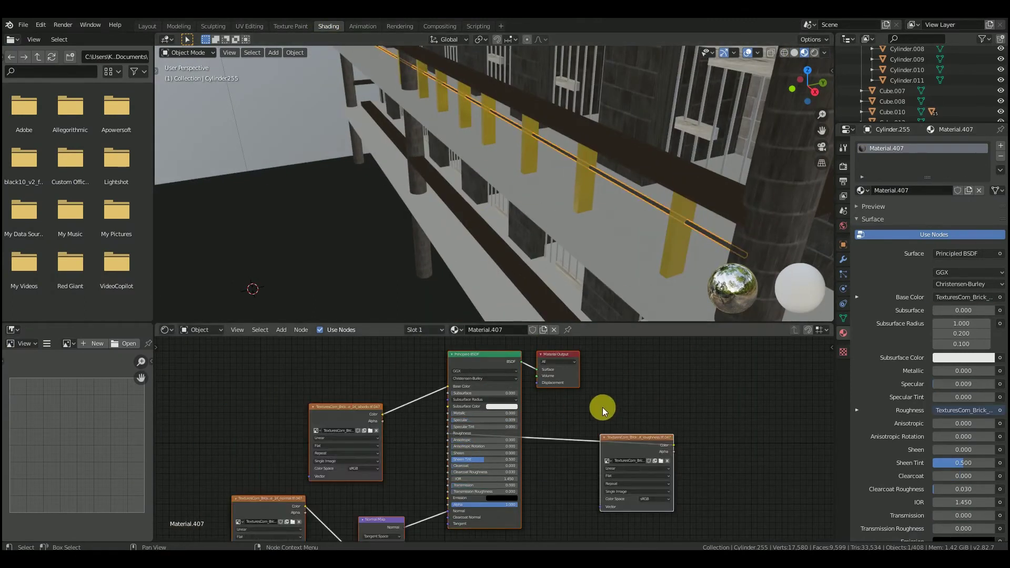
{"action": "scroll", "coordinate": [602, 407], "scroll_direction": "down", "scroll_amount": 4}
{"action": "left_click_drag", "start_coordinate": [640, 371], "coordinate": [305, 513]}
{"action": "key", "text": "Delete"}
{"action": "key", "text": "ctrl+v"}
{"action": "left_click", "coordinate": [291, 137]}
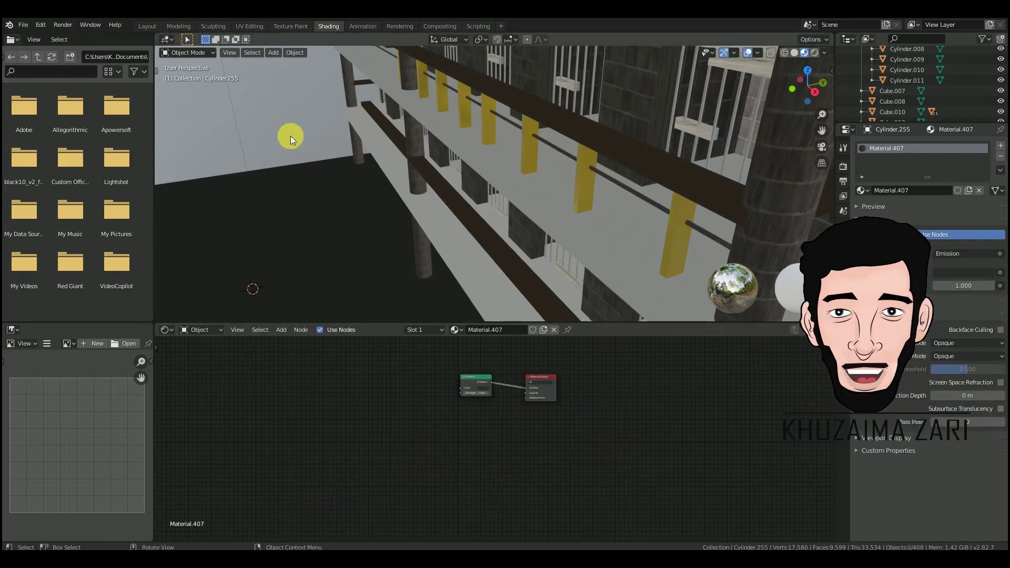
{"action": "scroll", "coordinate": [554, 390], "scroll_direction": "up", "scroll_amount": 2}
{"action": "scroll", "coordinate": [605, 193], "scroll_direction": "down", "scroll_amount": 4}
{"action": "scroll", "coordinate": [605, 194], "scroll_direction": "up", "scroll_amount": 5}
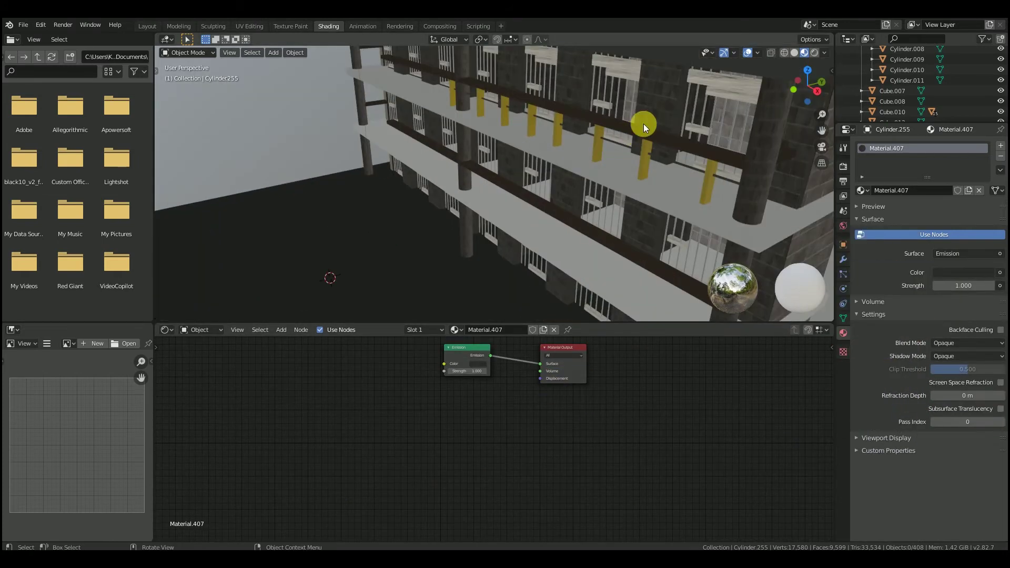
Step: Duplicate the long rod in the Layout workspace and place the copy as a second rail on the upper railing
{"action": "left_click", "coordinate": [148, 26]}
{"action": "key", "text": "ctrl+c"}
{"action": "key", "text": "ctrl+v"}
{"action": "scroll", "coordinate": [620, 237], "scroll_direction": "down", "scroll_amount": 5}
{"action": "left_click_drag", "start_coordinate": [579, 227], "coordinate": [570, 239]}
{"action": "left_click", "coordinate": [453, 152]}
Step: Duplicate both rods and the eight railing posts, and lower the copies along Z onto the balcony below
{"action": "scroll", "coordinate": [401, 277], "scroll_direction": "up", "scroll_amount": 5}
{"action": "scroll", "coordinate": [401, 277], "scroll_direction": "down", "scroll_amount": 3}
{"action": "middle_click_drag", "start_coordinate": [401, 278], "coordinate": [406, 240]}
{"action": "scroll", "coordinate": [373, 254], "scroll_direction": "down", "scroll_amount": 2}
{"action": "scroll", "coordinate": [406, 242], "scroll_direction": "up", "scroll_amount": 4}
{"action": "middle_click_drag", "start_coordinate": [504, 227], "coordinate": [489, 229]}
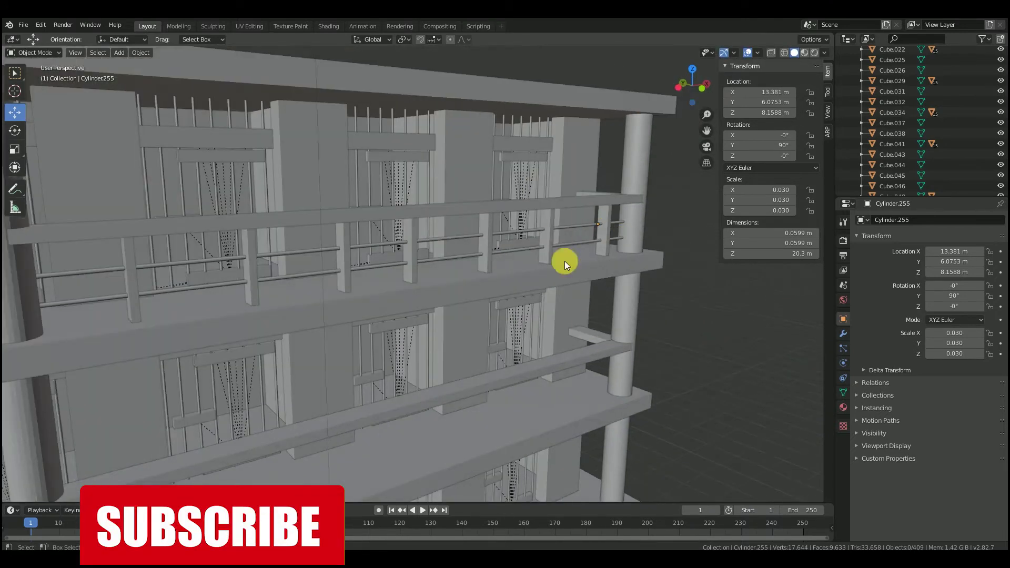
{"action": "left_click", "coordinate": [599, 224], "text": "shift"}
{"action": "left_click", "coordinate": [604, 249], "text": "shift"}
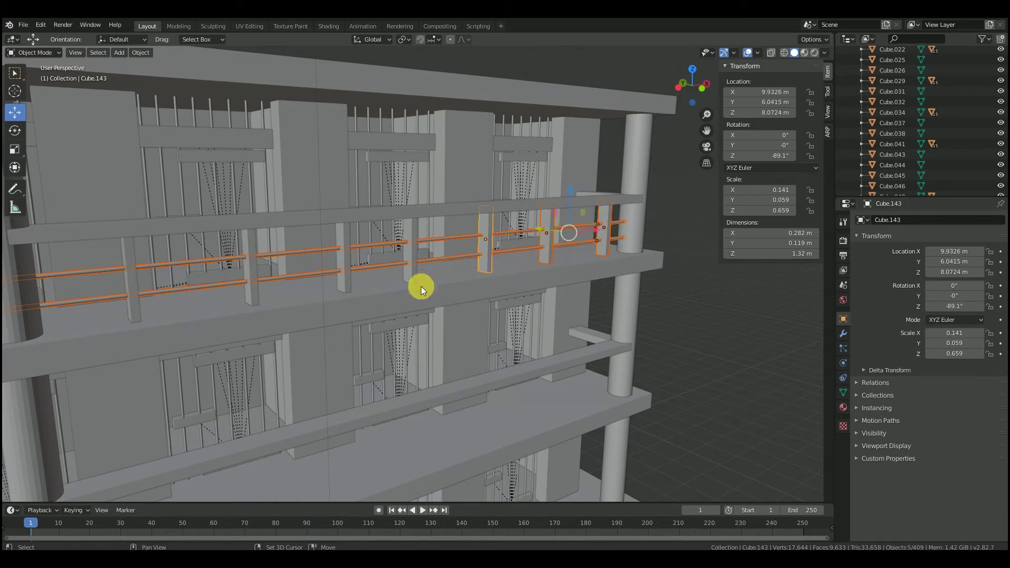
{"action": "left_click", "coordinate": [131, 305], "text": "shift"}
{"action": "scroll", "coordinate": [206, 307], "scroll_direction": "down", "scroll_amount": 3}
{"action": "key", "text": "ctrl+c"}
{"action": "key", "text": "ctrl+v"}
{"action": "key", "text": "g"}
{"action": "key", "text": "z"}
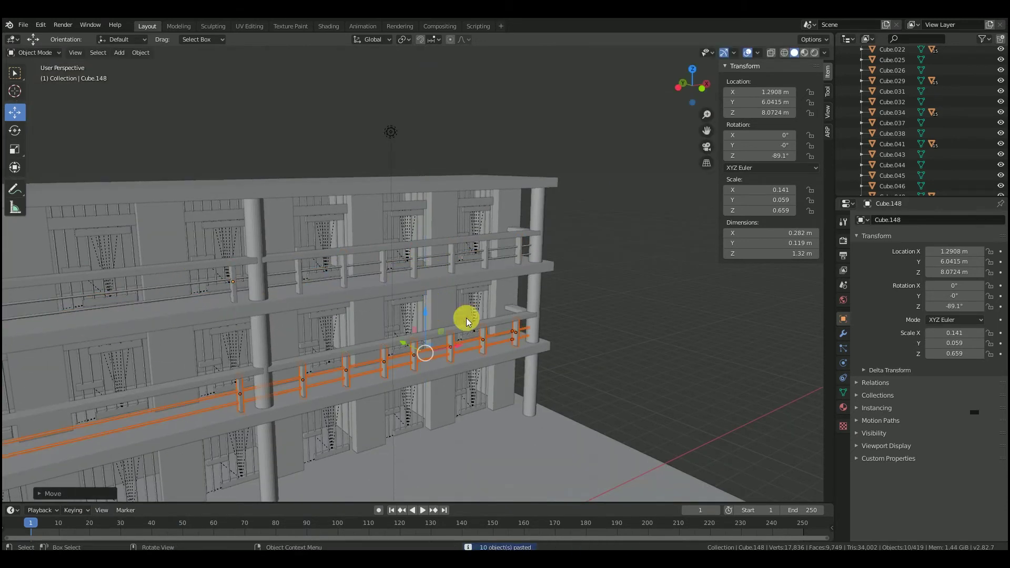
{"action": "left_click", "coordinate": [434, 312]}
{"action": "scroll", "coordinate": [437, 314], "scroll_direction": "up", "scroll_amount": 4}
{"action": "middle_click_drag", "start_coordinate": [454, 332], "coordinate": [438, 310]}
{"action": "key", "text": "alt+a"}
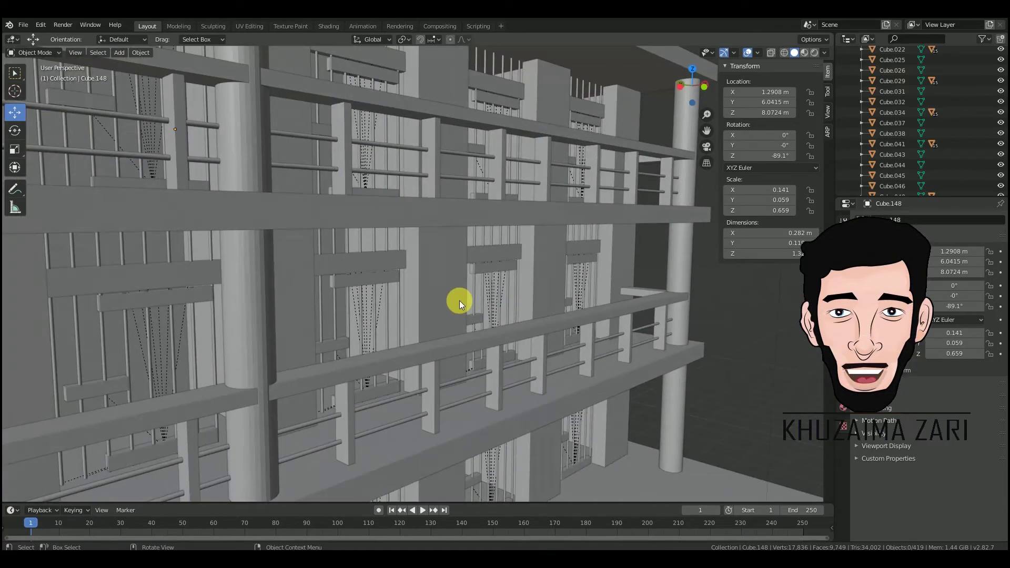
Step: Duplicate the upper and lower posts beside the central column and shift the pair along both railings
{"action": "scroll", "coordinate": [438, 305], "scroll_direction": "down", "scroll_amount": 5}
{"action": "scroll", "coordinate": [457, 282], "scroll_direction": "up", "scroll_amount": 6}
{"action": "scroll", "coordinate": [393, 294], "scroll_direction": "up", "scroll_amount": 2}
{"action": "left_click", "coordinate": [347, 266]}
{"action": "left_click", "coordinate": [353, 452], "text": "shift"}
{"action": "middle_click_drag", "start_coordinate": [354, 349], "coordinate": [331, 346]}
{"action": "left_click_drag", "start_coordinate": [707, 130], "coordinate": [1000, 84]}
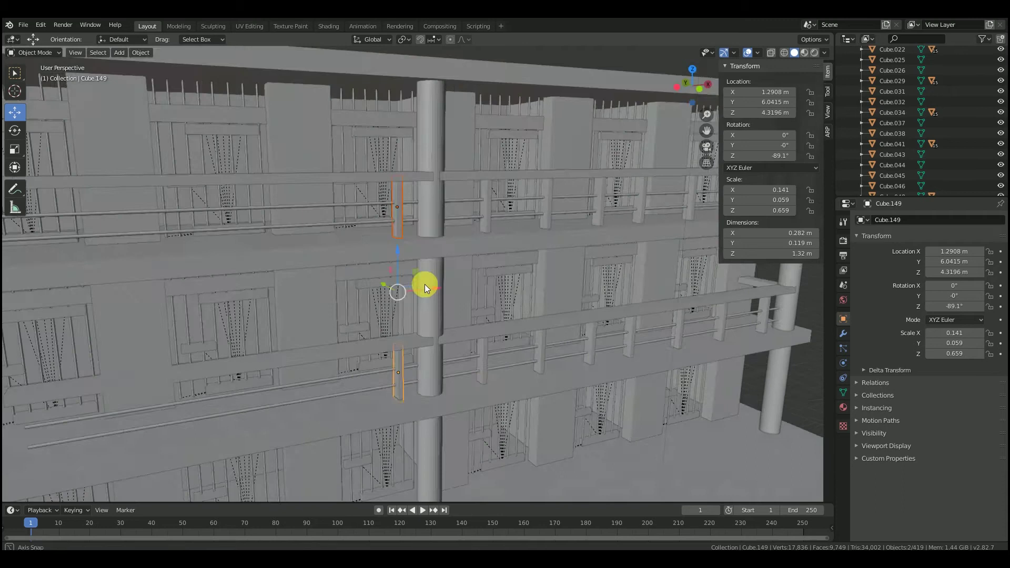
{"action": "middle_click_drag", "start_coordinate": [441, 285], "coordinate": [421, 278]}
{"action": "key", "text": "ctrl+c"}
{"action": "key", "text": "ctrl+v"}
{"action": "left_click_drag", "start_coordinate": [287, 312], "coordinate": [219, 321]}
{"action": "scroll", "coordinate": [249, 305], "scroll_direction": "down", "scroll_amount": 2}
Step: Add four more pairs of duplicated posts along the remaining length of both railings
{"action": "middle_click_drag", "start_coordinate": [249, 305], "coordinate": [329, 315]}
{"action": "key", "text": "ctrl+c"}
{"action": "key", "text": "ctrl+v"}
{"action": "left_click_drag", "start_coordinate": [370, 301], "coordinate": [199, 318]}
{"action": "key", "text": "ctrl+c"}
{"action": "key", "text": "ctrl+v"}
{"action": "key", "text": "ctrl+c"}
{"action": "key", "text": "ctrl+v"}
{"action": "key", "text": "ctrl+c"}
{"action": "key", "text": "ctrl+v"}
{"action": "middle_click_drag", "start_coordinate": [195, 307], "coordinate": [232, 305]}
{"action": "scroll", "coordinate": [232, 305], "scroll_direction": "up", "scroll_amount": 2}
{"action": "scroll", "coordinate": [702, 304], "scroll_direction": "down", "scroll_amount": 5}
{"action": "left_click", "coordinate": [702, 304]}
Step: Duplicate the two short side handrails and place the copies at the open ends of both balcony railings
{"action": "scroll", "coordinate": [421, 266], "scroll_direction": "up", "scroll_amount": 4}
{"action": "middle_click_drag", "start_coordinate": [416, 266], "coordinate": [403, 233]}
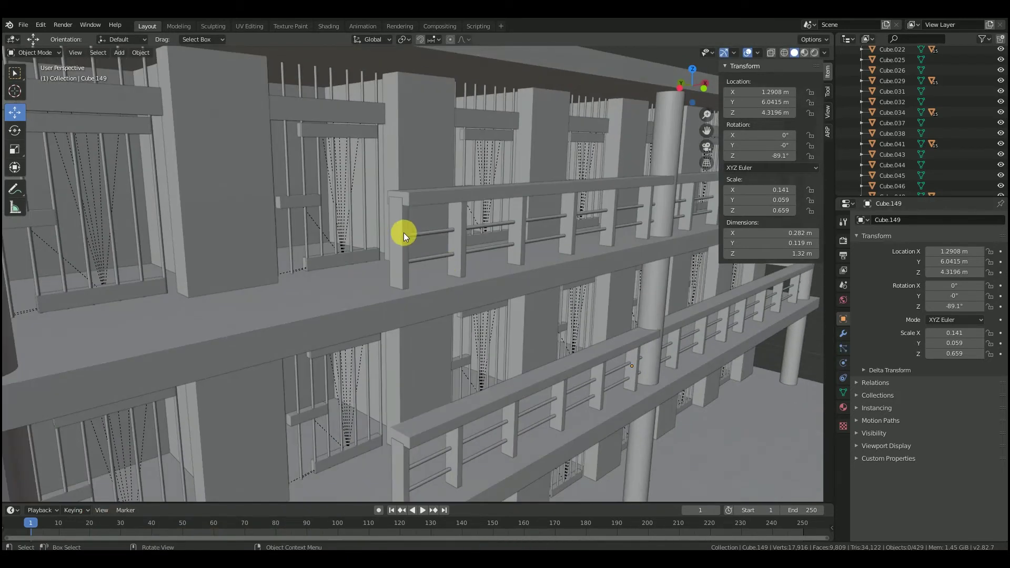
{"action": "scroll", "coordinate": [443, 206], "scroll_direction": "down", "scroll_amount": 6}
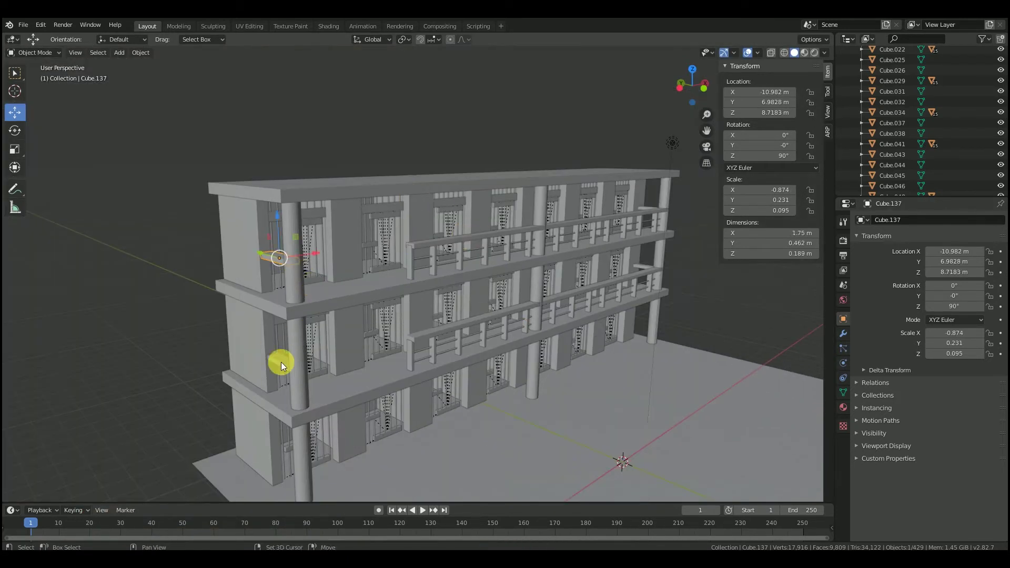
{"action": "key", "text": "ctrl+v"}
{"action": "key", "text": "g"}
{"action": "key", "text": "z"}
{"action": "left_click", "coordinate": [440, 278]}
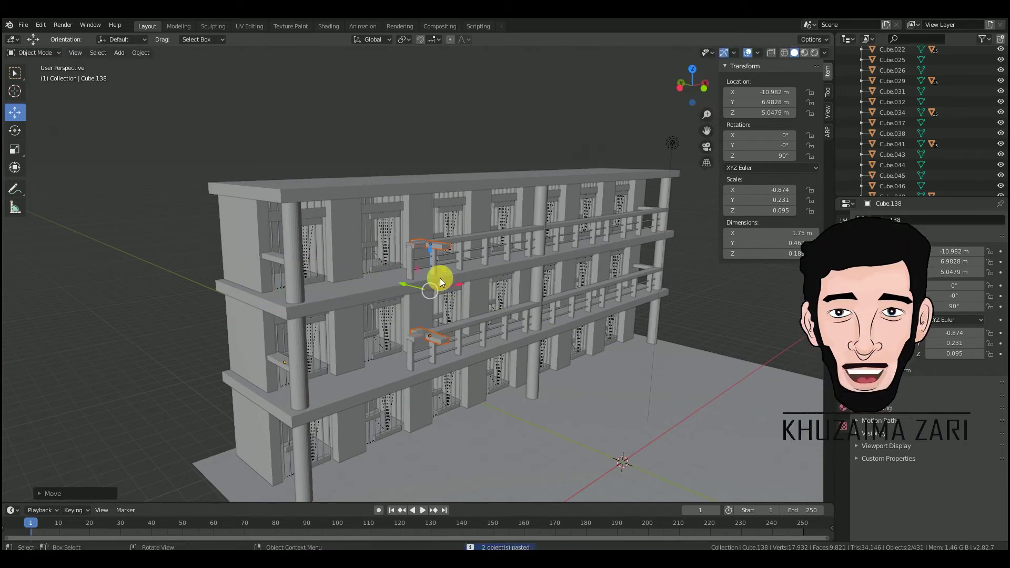
{"action": "scroll", "coordinate": [481, 271], "scroll_direction": "up", "scroll_amount": 5}
{"action": "left_click_drag", "start_coordinate": [478, 320], "coordinate": [468, 327]}
{"action": "left_click_drag", "start_coordinate": [437, 289], "coordinate": [436, 287]}
{"action": "key", "text": "alt+a"}
{"action": "middle_click_drag", "start_coordinate": [438, 288], "coordinate": [481, 275]}
{"action": "scroll", "coordinate": [481, 275], "scroll_direction": "down", "scroll_amount": 3}
{"action": "scroll", "coordinate": [355, 279], "scroll_direction": "down", "scroll_amount": 2}
{"action": "middle_click_drag", "start_coordinate": [532, 205], "coordinate": [447, 226]}
{"action": "scroll", "coordinate": [557, 272], "scroll_direction": "down", "scroll_amount": 4}
{"action": "scroll", "coordinate": [447, 226], "scroll_direction": "up", "scroll_amount": 4}
{"action": "middle_click_drag", "start_coordinate": [383, 246], "coordinate": [397, 242]}
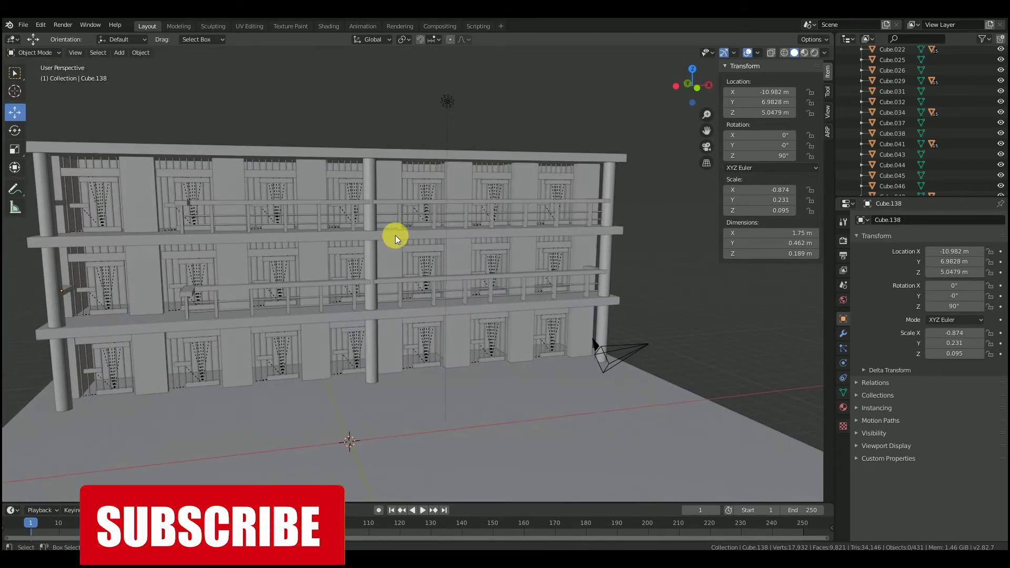
Step: Duplicate the whole building without the camera, light and ground plane, and move the copy in front of the original
{"action": "left_click", "coordinate": [396, 236]}
{"action": "left_click", "coordinate": [644, 346]}
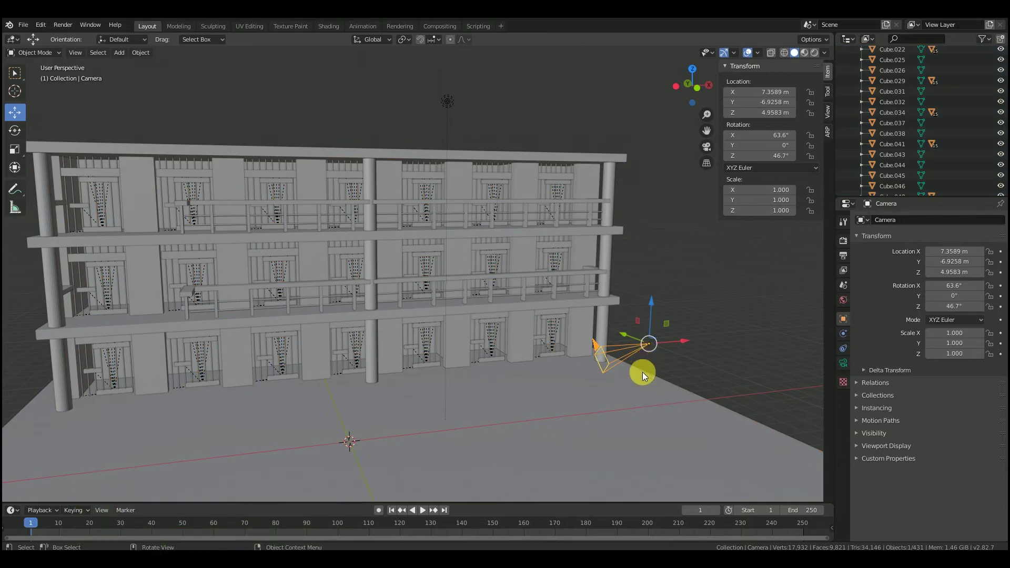
{"action": "key", "text": "a"}
{"action": "key", "text": "ctrl+z"}
{"action": "key", "text": "ctrl+i"}
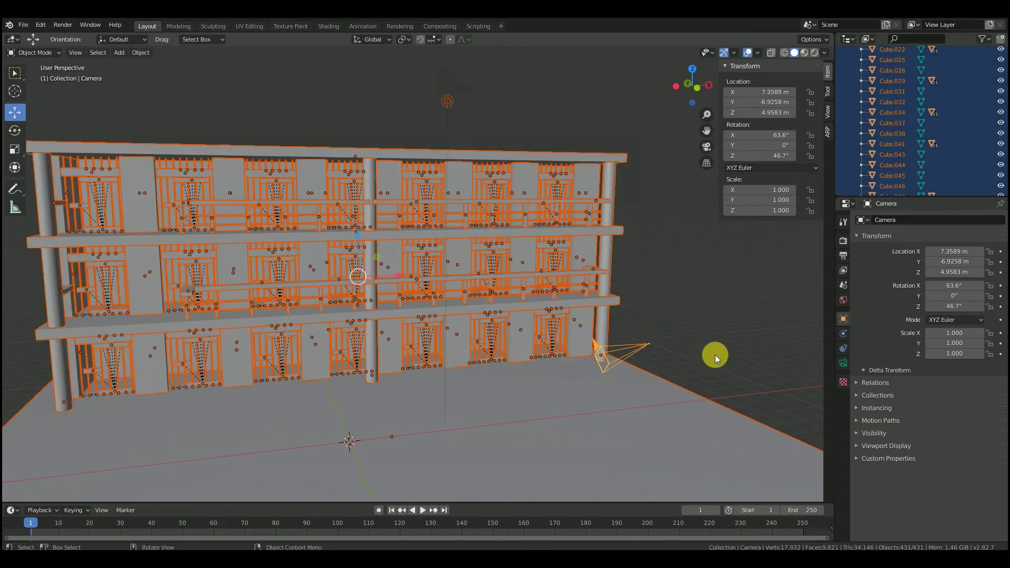
{"action": "scroll", "coordinate": [902, 119], "scroll_direction": "up", "scroll_amount": 8}
{"action": "scroll", "coordinate": [906, 126], "scroll_direction": "down", "scroll_amount": 20}
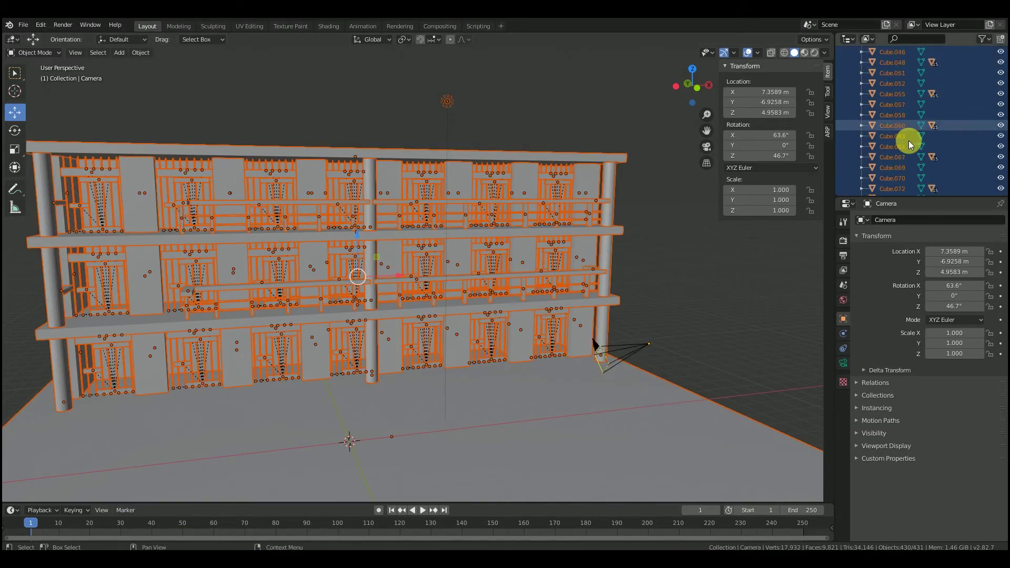
{"action": "left_click", "coordinate": [895, 176], "text": "ctrl"}
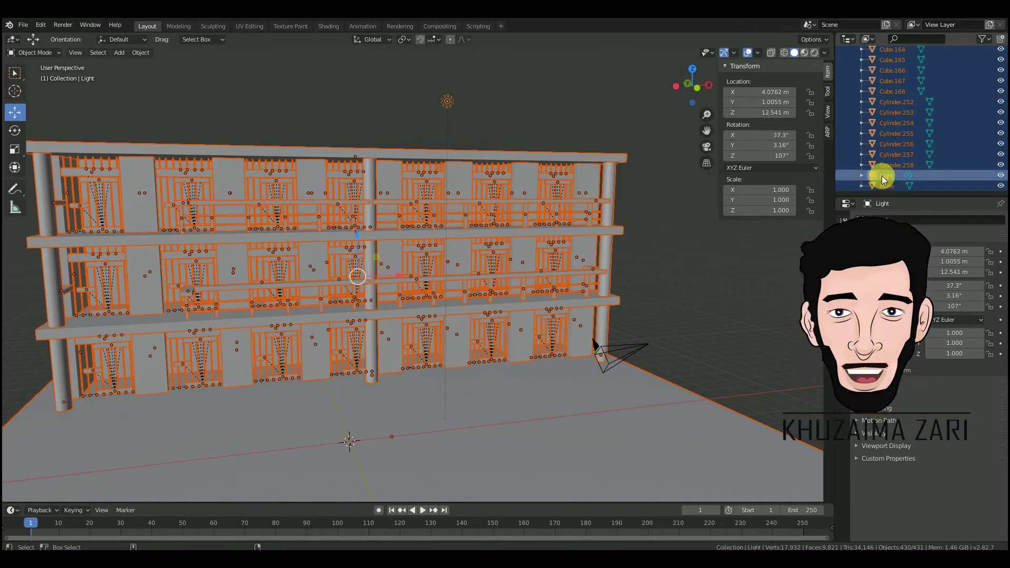
{"action": "left_click", "coordinate": [882, 176], "text": "ctrl"}
{"action": "left_click", "coordinate": [887, 187], "text": "ctrl"}
{"action": "left_click", "coordinate": [888, 186], "text": "ctrl"}
{"action": "scroll", "coordinate": [456, 258], "scroll_direction": "down", "scroll_amount": 2}
{"action": "middle_click_drag", "start_coordinate": [457, 259], "coordinate": [560, 330]}
{"action": "key", "text": "ctrl+v"}
{"action": "left_click_drag", "start_coordinate": [455, 305], "coordinate": [589, 353]}
Step: Rotate the building copy 180° about the Z axis in top view so its balconies face the original
{"action": "middle_click_drag", "start_coordinate": [650, 253], "coordinate": [639, 250]}
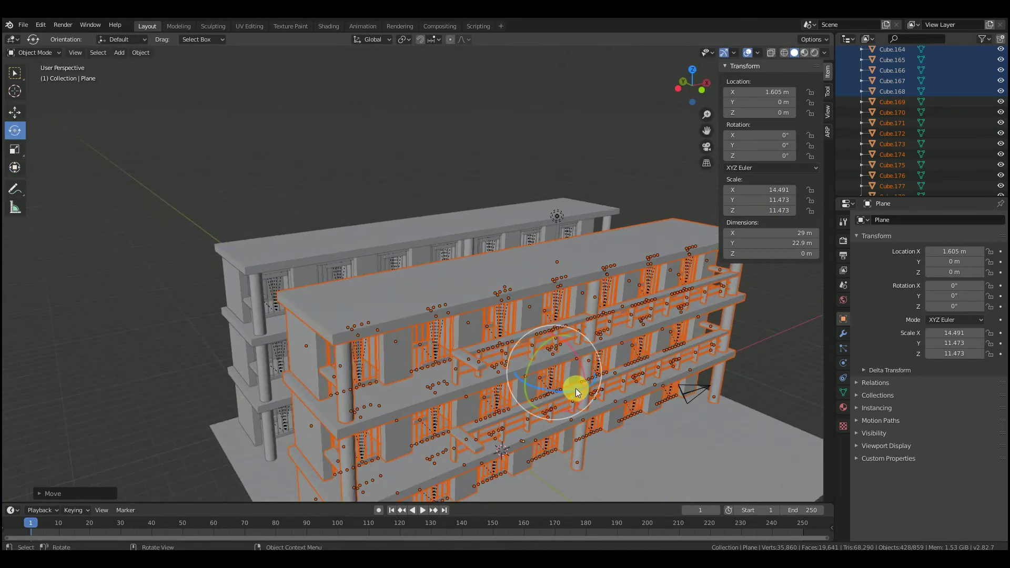
{"action": "left_click_drag", "start_coordinate": [580, 387], "coordinate": [430, 367]}
{"action": "key", "text": "KP_7"}
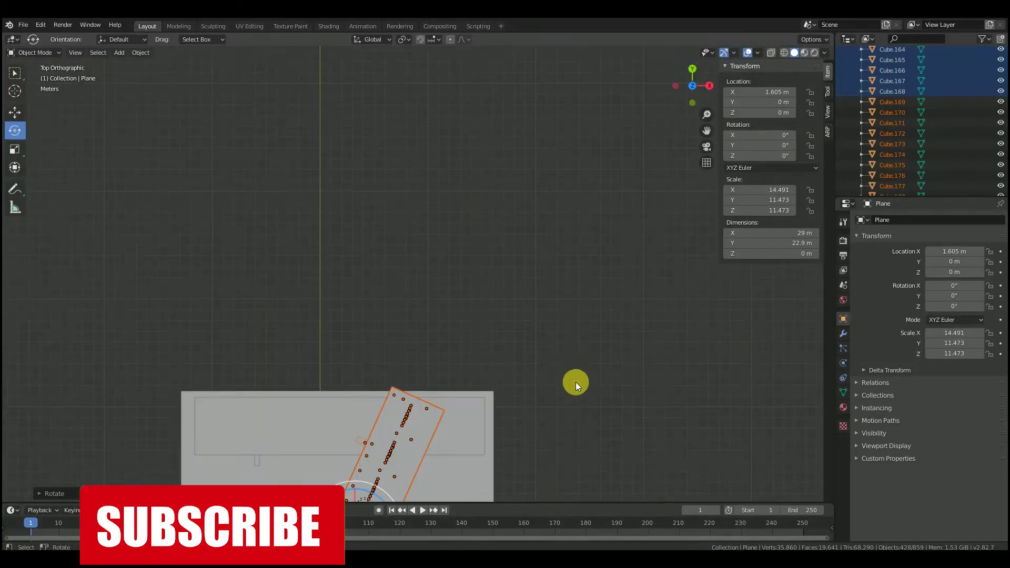
{"action": "scroll", "coordinate": [578, 384], "scroll_direction": "down", "scroll_amount": 3}
{"action": "left_click_drag", "start_coordinate": [429, 436], "coordinate": [385, 459]}
{"action": "left_click_drag", "start_coordinate": [705, 139], "coordinate": [740, 2]}
{"action": "scroll", "coordinate": [494, 245], "scroll_direction": "up", "scroll_amount": 3}
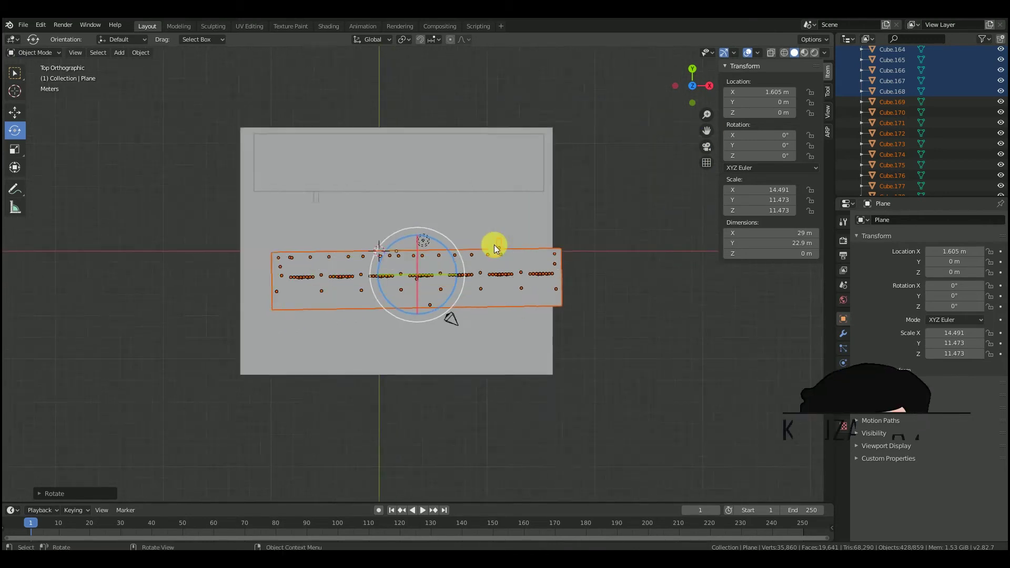
{"action": "scroll", "coordinate": [458, 294], "scroll_direction": "up", "scroll_amount": 2}
{"action": "mouse_move", "coordinate": [450, 296]}
{"action": "left_mouse_down"}
{"action": "mouse_move", "coordinate": [426, 275]}
{"action": "mouse_move", "coordinate": [439, 280]}
{"action": "left_mouse_up"}
Step: Move the rotated building copy along Y to the opposite side of the ground plane
{"action": "left_click_drag", "start_coordinate": [395, 239], "coordinate": [406, 309]}
{"action": "middle_click_drag", "start_coordinate": [397, 164], "coordinate": [485, 286]}
{"action": "scroll", "coordinate": [528, 389], "scroll_direction": "up", "scroll_amount": 3}
{"action": "key", "text": "alt+a"}
Step: Open the original building's lowest balcony slab in Edit Mode with the Loop Cut tool active
{"action": "middle_click_drag", "start_coordinate": [518, 223], "coordinate": [515, 247]}
{"action": "scroll", "coordinate": [435, 191], "scroll_direction": "up", "scroll_amount": 3}
{"action": "left_click", "coordinate": [317, 256]}
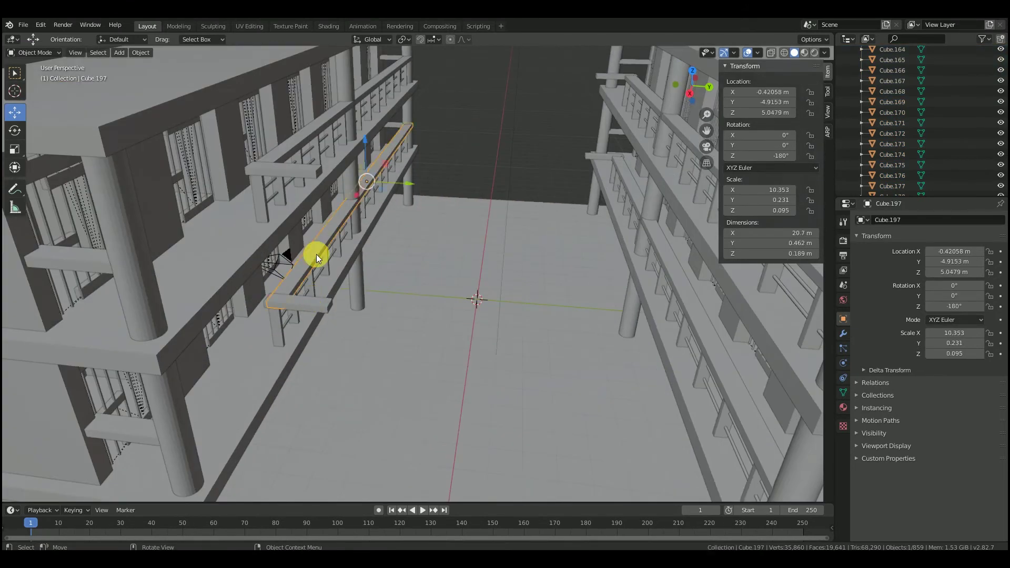
{"action": "middle_click_drag", "start_coordinate": [374, 204], "coordinate": [302, 168]}
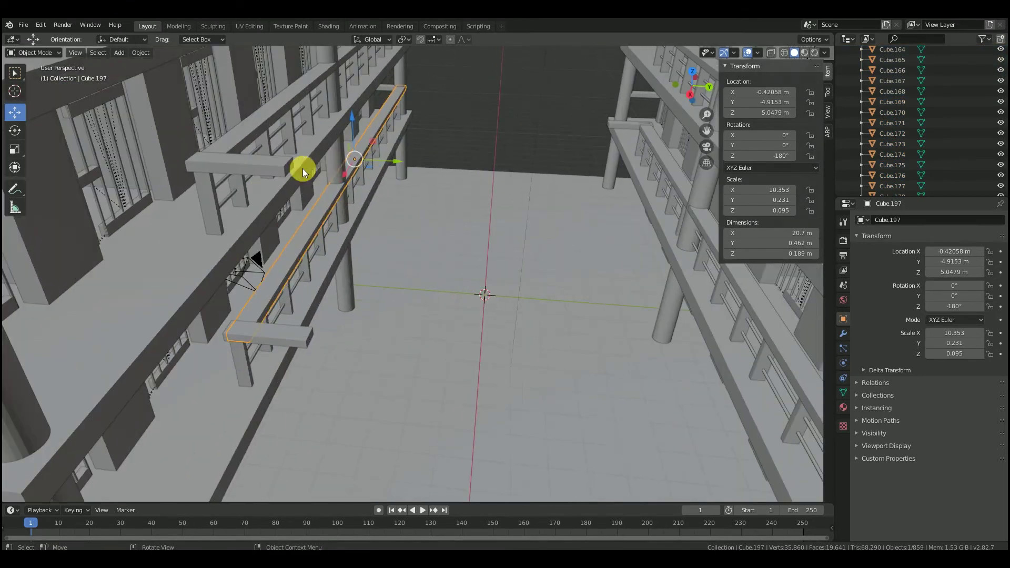
{"action": "middle_click_drag", "start_coordinate": [401, 143], "coordinate": [247, 357]}
{"action": "left_click", "coordinate": [167, 355]}
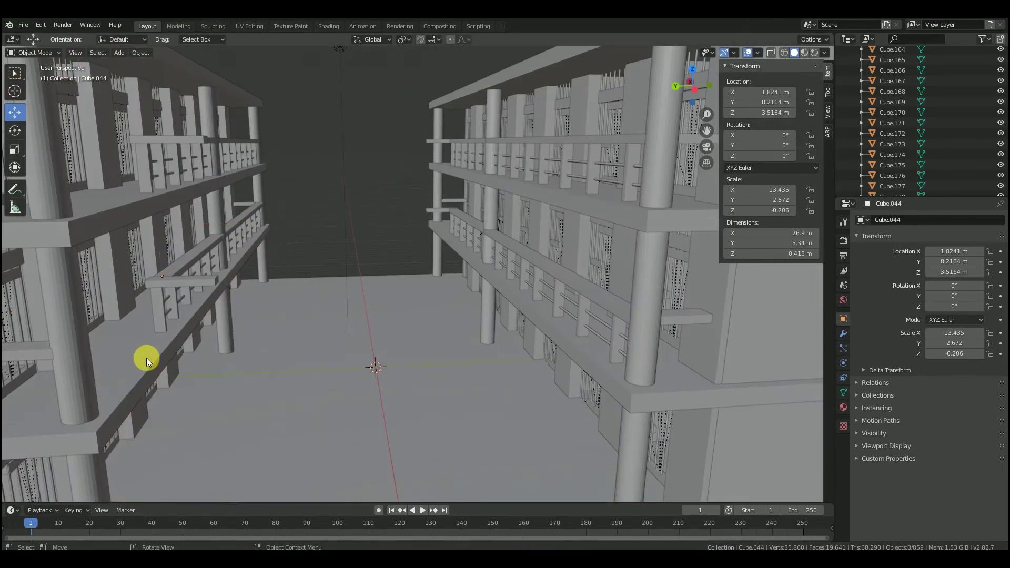
{"action": "key", "text": "Tab"}
{"action": "left_click", "coordinate": [15, 284]}
{"action": "left_click_drag", "start_coordinate": [180, 340], "coordinate": [136, 398]}
{"action": "scroll", "coordinate": [210, 337], "scroll_direction": "down", "scroll_amount": 5}
{"action": "middle_click_drag", "start_coordinate": [219, 331], "coordinate": [266, 392]}
{"action": "key", "text": "ctrl+z"}
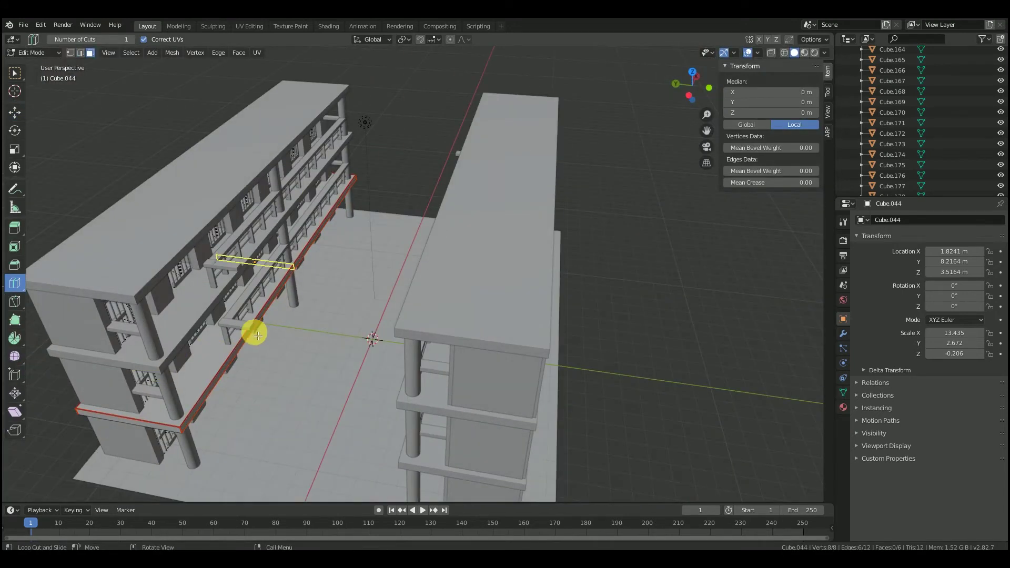
Step: Add a single crosswise loop cut to the balcony slab beside the open end of its railing
{"action": "left_click_drag", "start_coordinate": [256, 336], "coordinate": [247, 351]}
{"action": "left_click_drag", "start_coordinate": [212, 406], "coordinate": [212, 406]}
{"action": "middle_click_drag", "start_coordinate": [212, 406], "coordinate": [255, 318]}
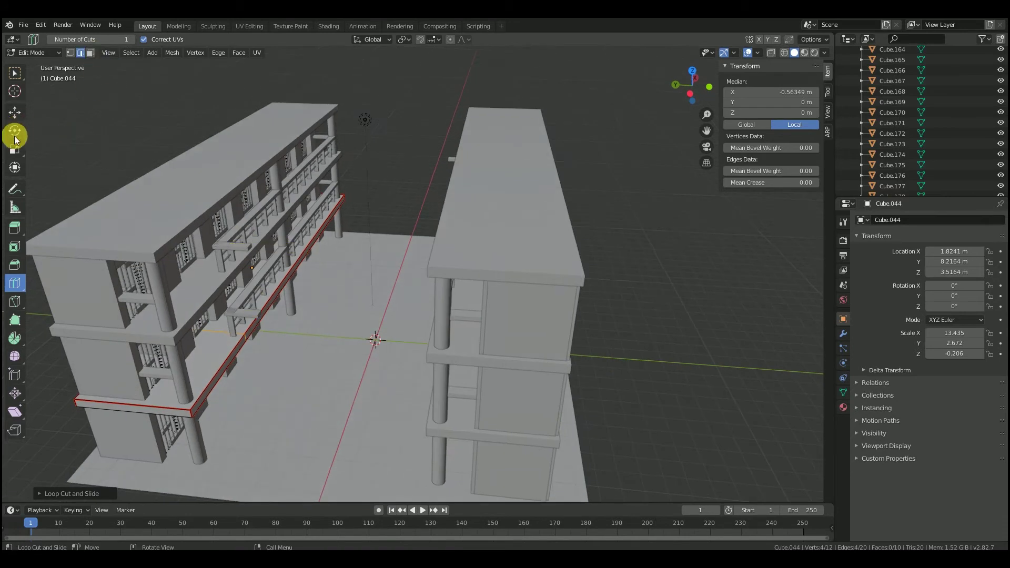
Step: Select the slab's courtyard-side face beyond the loop cut and pull it outward along Y toward the opposite building
{"action": "left_click", "coordinate": [14, 112]}
{"action": "left_click", "coordinate": [90, 53]}
{"action": "left_click", "coordinate": [220, 380]}
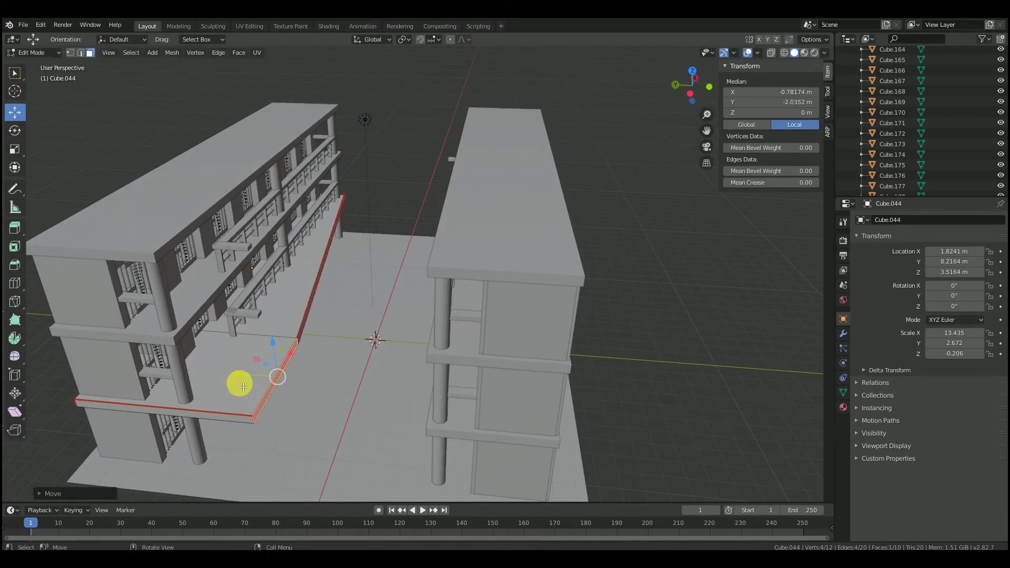
Step: Extrude the lowest slab's courtyard-side end face about 10.06 m to the opposite building and leave Edit Mode
{"action": "scroll", "coordinate": [266, 369], "scroll_direction": "up", "scroll_amount": 2}
{"action": "key", "text": "e"}
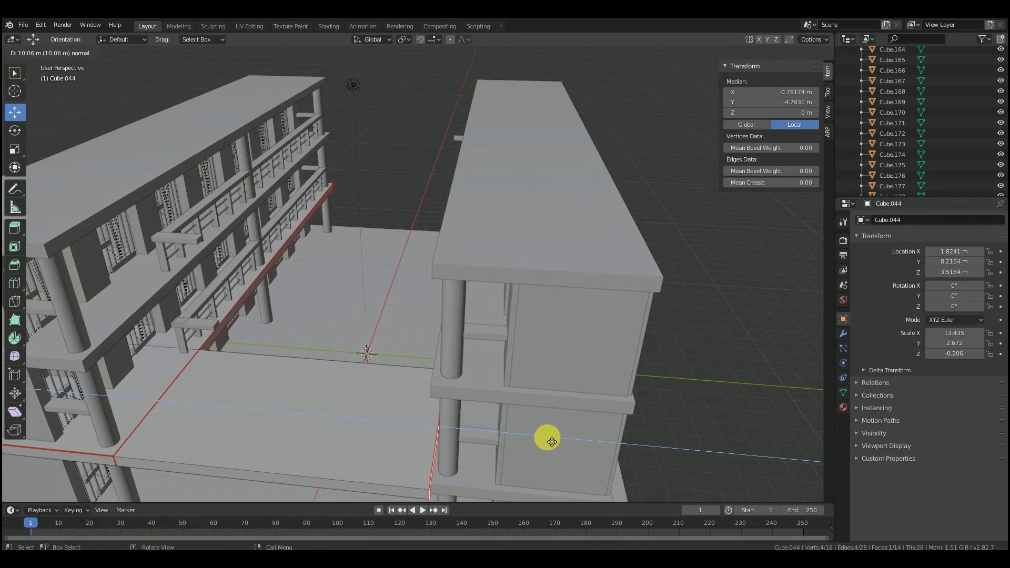
{"action": "left_click", "coordinate": [550, 440]}
{"action": "middle_click_drag", "start_coordinate": [293, 367], "coordinate": [340, 367]}
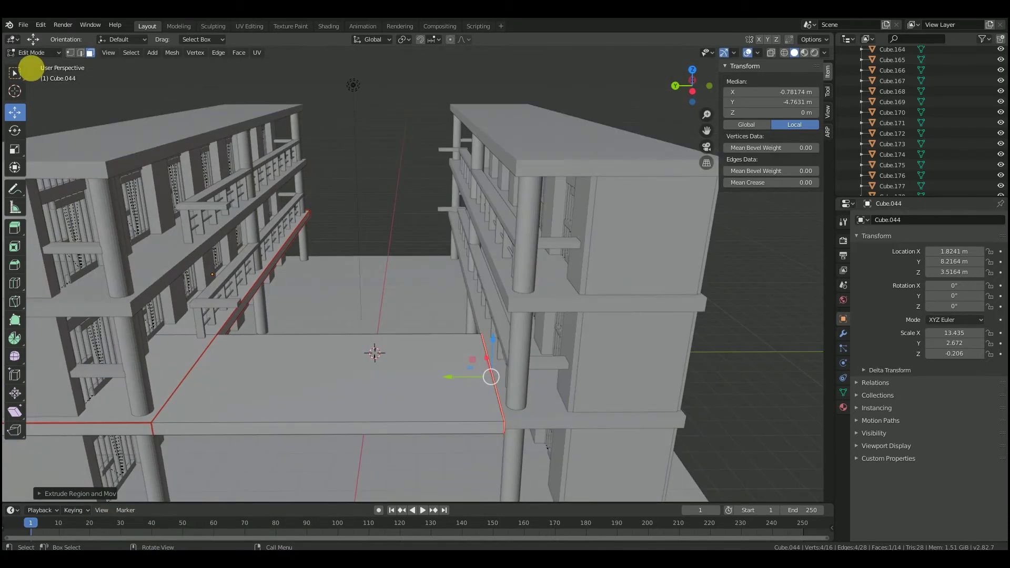
{"action": "key", "text": "Tab"}
Step: Open the next-higher balcony slab in Edit Mode and add one crosswise loop cut beside the open end of its railing
{"action": "scroll", "coordinate": [434, 352], "scroll_direction": "down", "scroll_amount": 5}
{"action": "scroll", "coordinate": [438, 381], "scroll_direction": "up", "scroll_amount": 5}
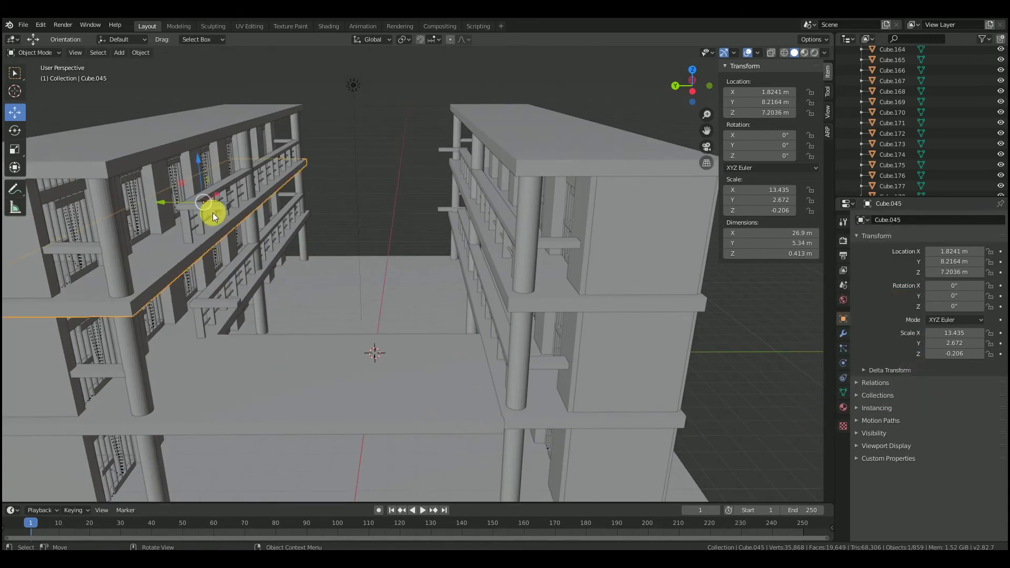
{"action": "middle_click_drag", "start_coordinate": [197, 280], "coordinate": [185, 187]}
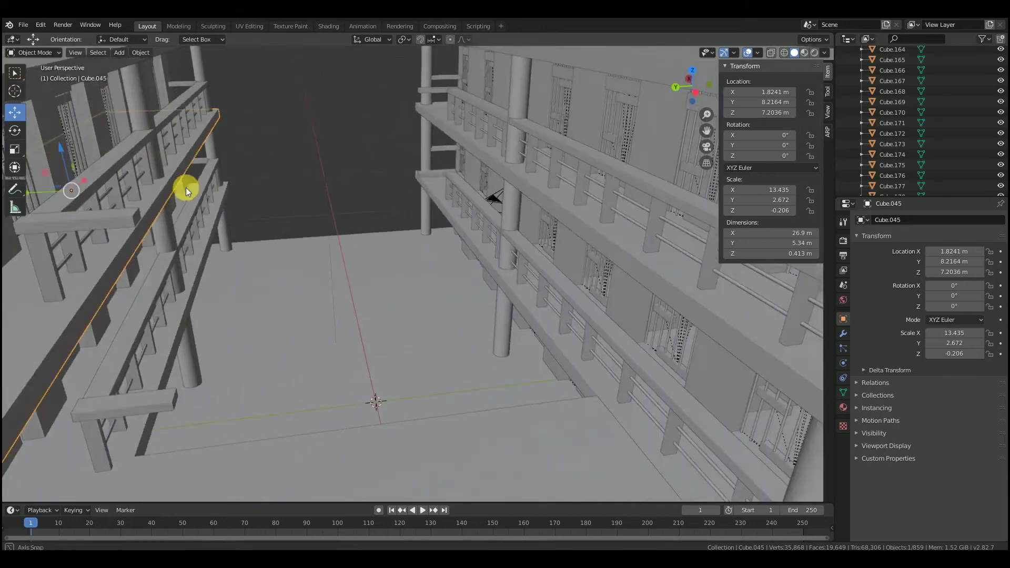
{"action": "scroll", "coordinate": [113, 257], "scroll_direction": "down", "scroll_amount": 2}
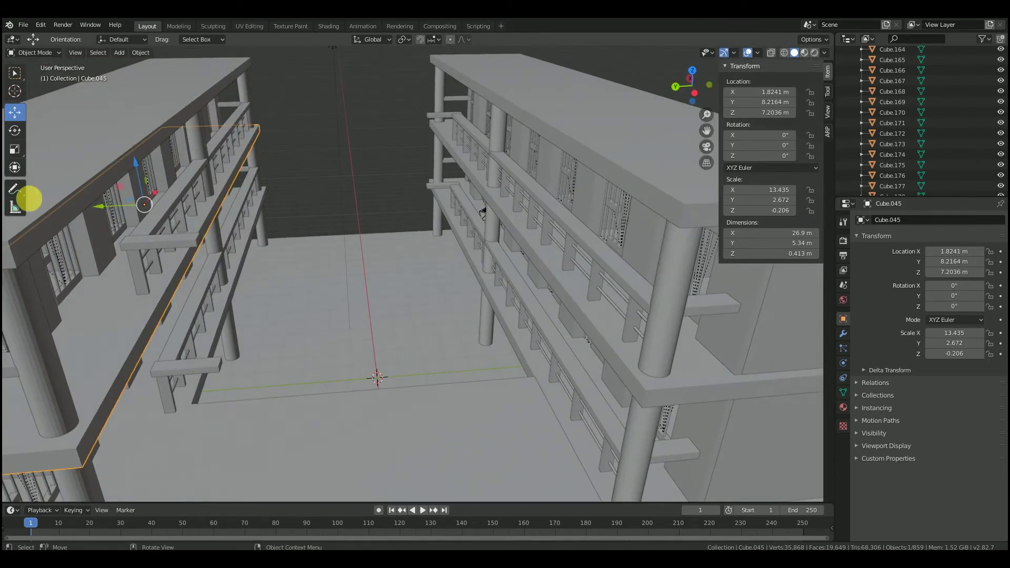
{"action": "key", "text": "Tab"}
{"action": "left_click", "coordinate": [20, 287]}
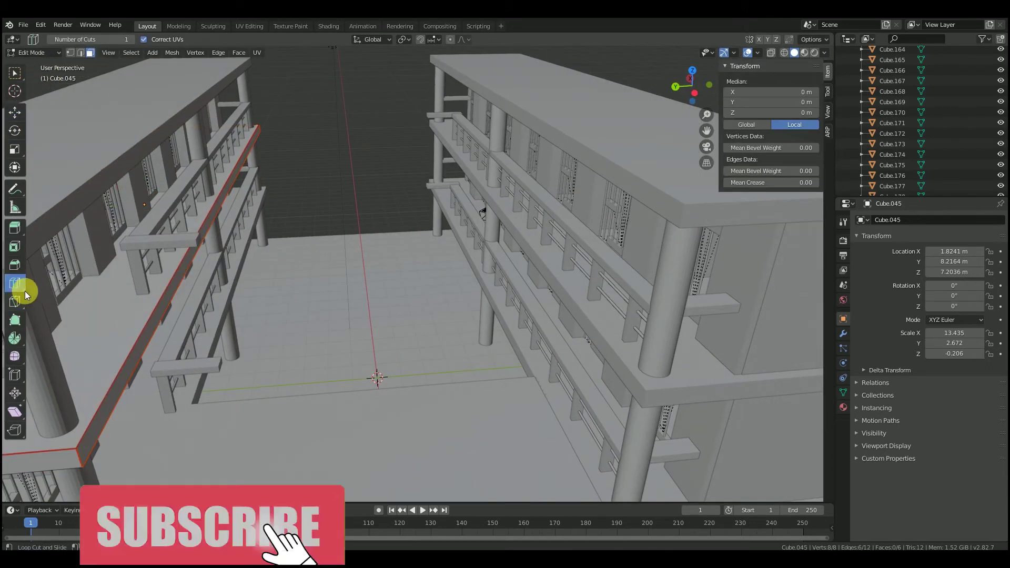
{"action": "left_click_drag", "start_coordinate": [214, 217], "coordinate": [214, 264]}
{"action": "left_click_drag", "start_coordinate": [173, 337], "coordinate": [174, 338]}
{"action": "left_click_drag", "start_coordinate": [264, 206], "coordinate": [260, 223]}
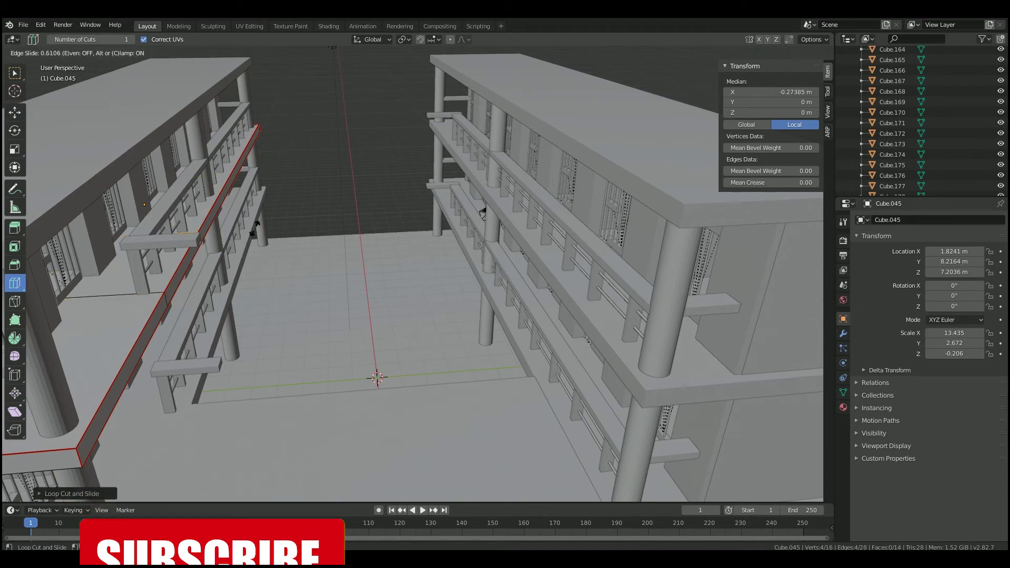
Step: Select the upper slab's courtyard-side face beyond the loop cut and extrude it across the courtyard to the opposite building
{"action": "scroll", "coordinate": [261, 222], "scroll_direction": "down", "scroll_amount": 4}
{"action": "middle_click_drag", "start_coordinate": [261, 221], "coordinate": [258, 315]}
{"action": "left_click", "coordinate": [15, 112]}
{"action": "scroll", "coordinate": [213, 219], "scroll_direction": "up", "scroll_amount": 3}
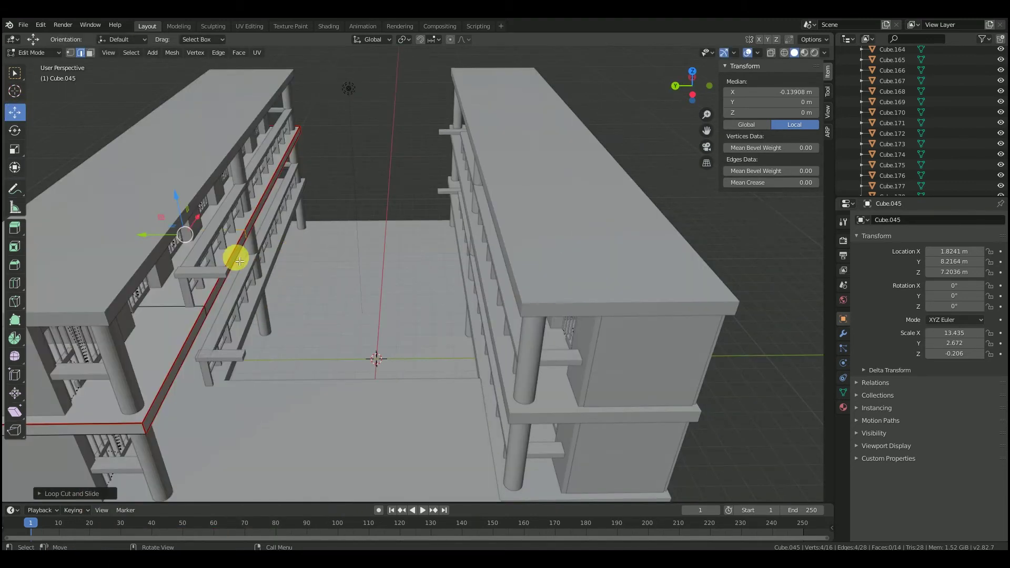
{"action": "left_click", "coordinate": [88, 56]}
{"action": "left_click", "coordinate": [241, 237]}
{"action": "key", "text": "e"}
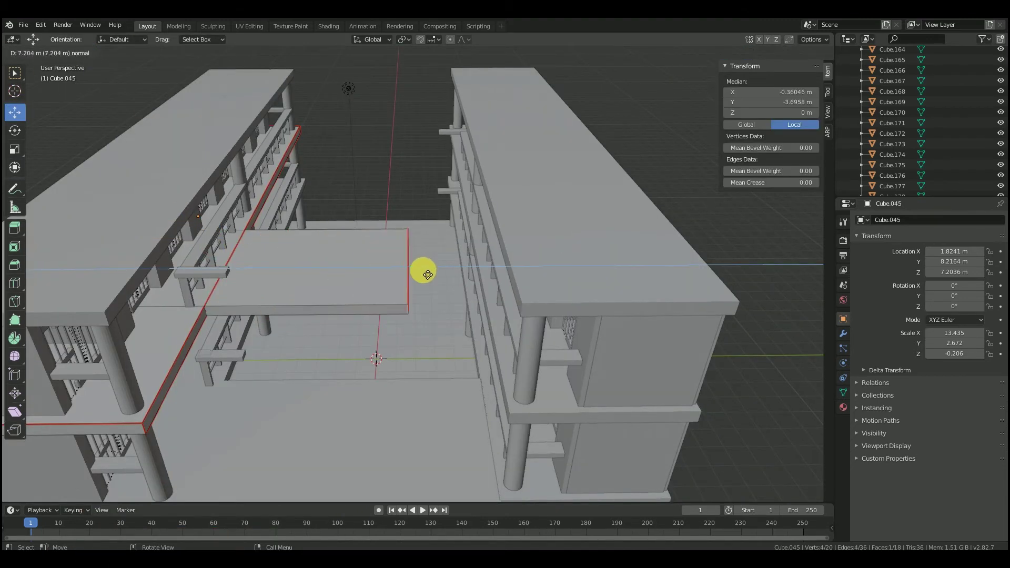
{"action": "left_click", "coordinate": [493, 276]}
Step: Deselect the extended upper slab's geometry and save the file
{"action": "middle_click_drag", "start_coordinate": [494, 277], "coordinate": [512, 246]}
{"action": "scroll", "coordinate": [664, 274], "scroll_direction": "down", "scroll_amount": 4}
{"action": "left_click", "coordinate": [669, 261]}
{"action": "middle_click_drag", "start_coordinate": [668, 261], "coordinate": [506, 274]}
{"action": "scroll", "coordinate": [506, 274], "scroll_direction": "up", "scroll_amount": 4}
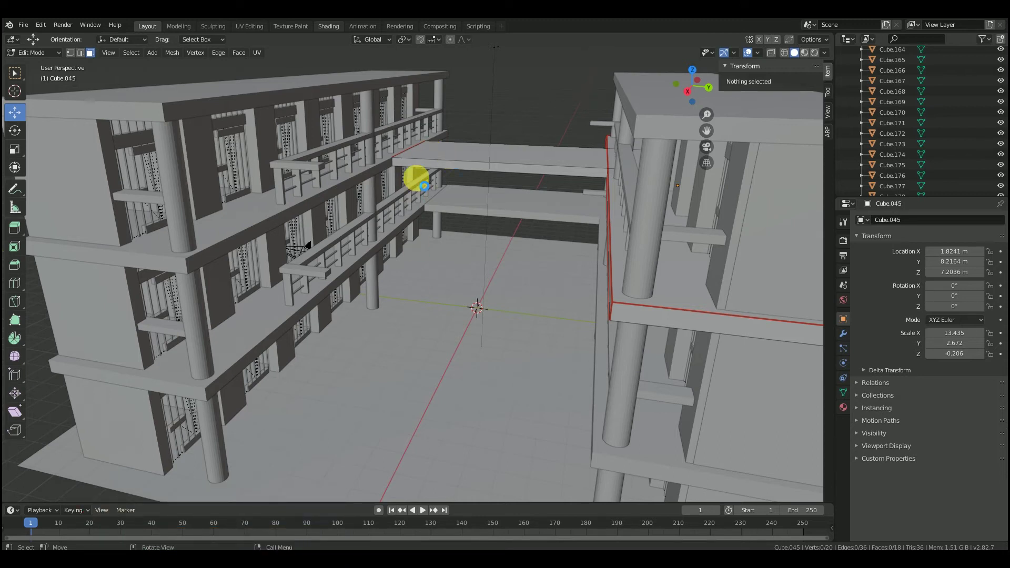
{"action": "key", "text": "ctrl+s"}
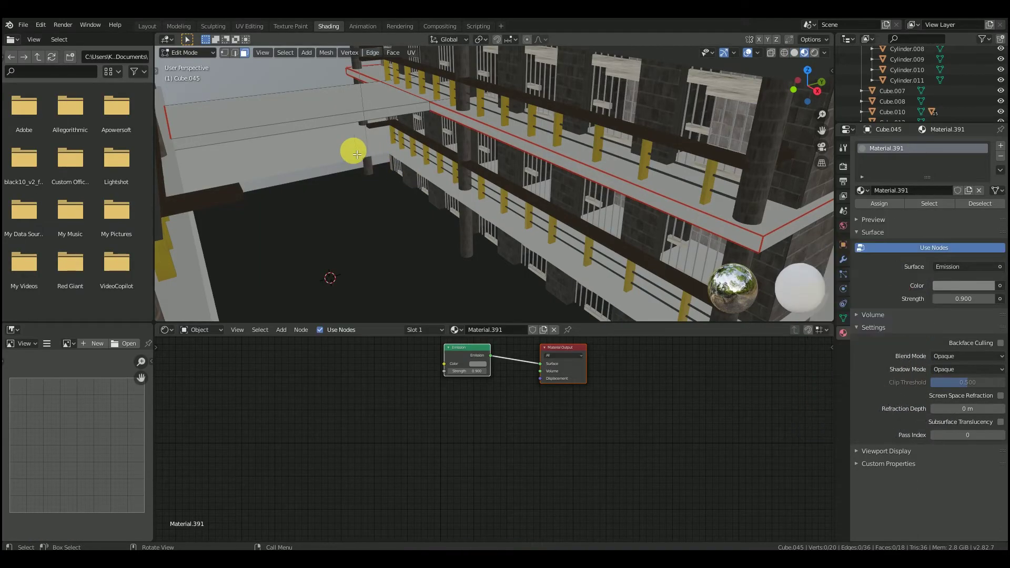
Step: Leave Edit Mode, review the building's materials in the Shading workspace, and return to the Layout workspace
{"action": "key", "text": "Tab"}
{"action": "scroll", "coordinate": [333, 112], "scroll_direction": "down", "scroll_amount": 8}
{"action": "middle_click_drag", "start_coordinate": [308, 151], "coordinate": [273, 116]}
{"action": "scroll", "coordinate": [273, 117], "scroll_direction": "up", "scroll_amount": 8}
{"action": "scroll", "coordinate": [274, 118], "scroll_direction": "down", "scroll_amount": 4}
{"action": "left_click", "coordinate": [149, 27]}
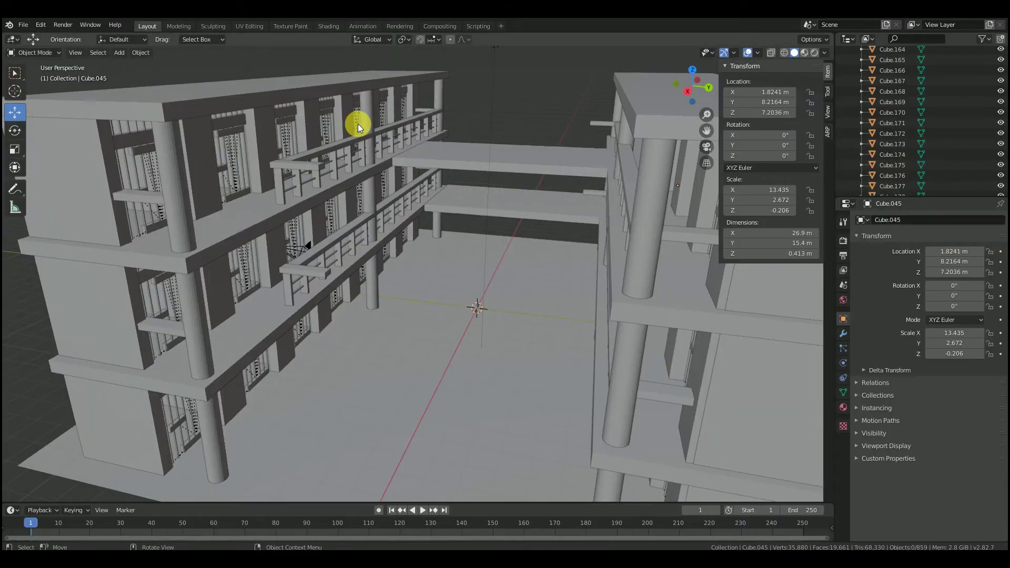
Step: Examine the courtyard, the connecting walkways and their railings from several angles
{"action": "middle_click_drag", "start_coordinate": [407, 273], "coordinate": [424, 289]}
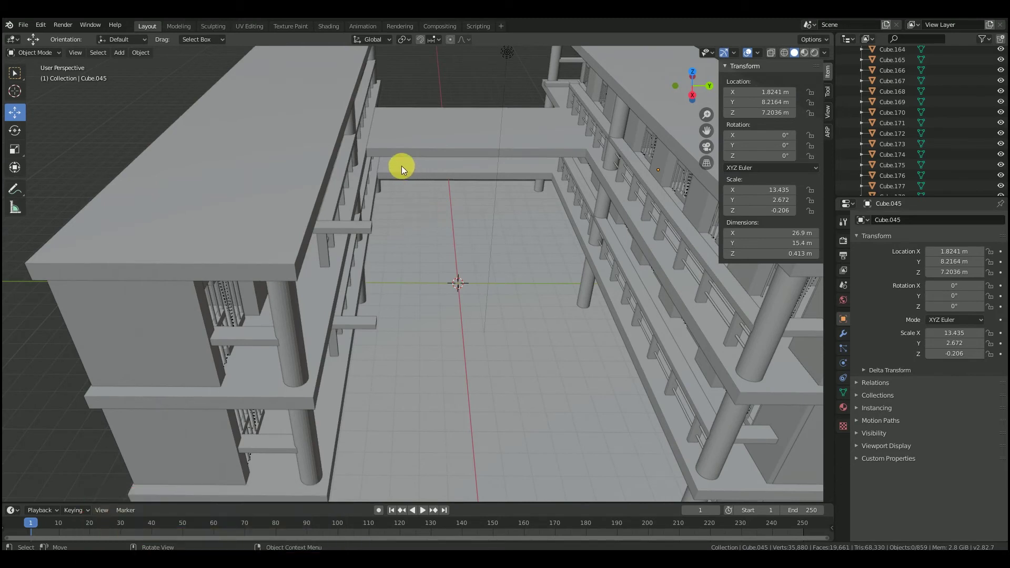
{"action": "middle_click_drag", "start_coordinate": [450, 239], "coordinate": [369, 337]}
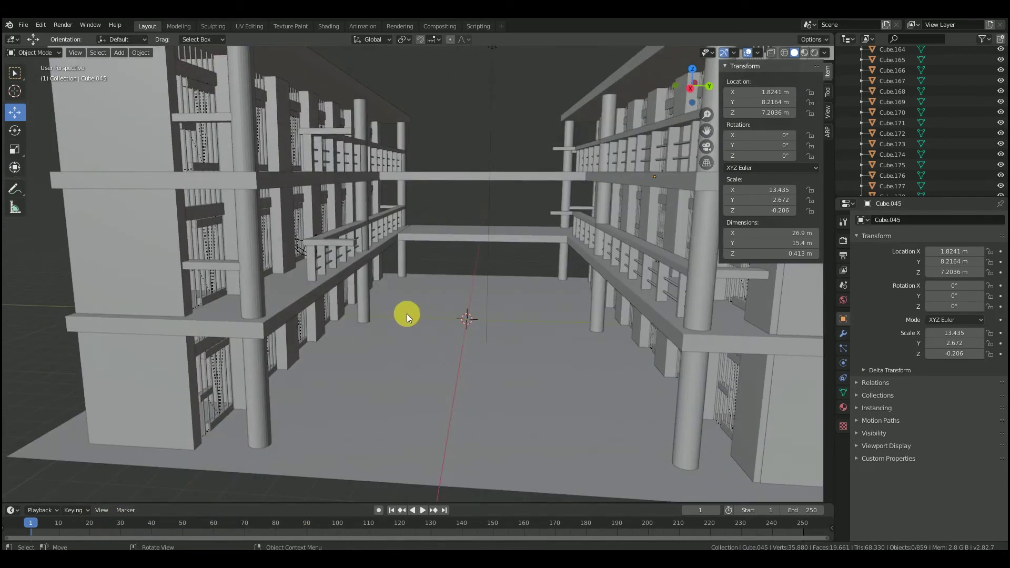
{"action": "scroll", "coordinate": [407, 313], "scroll_direction": "up", "scroll_amount": 3}
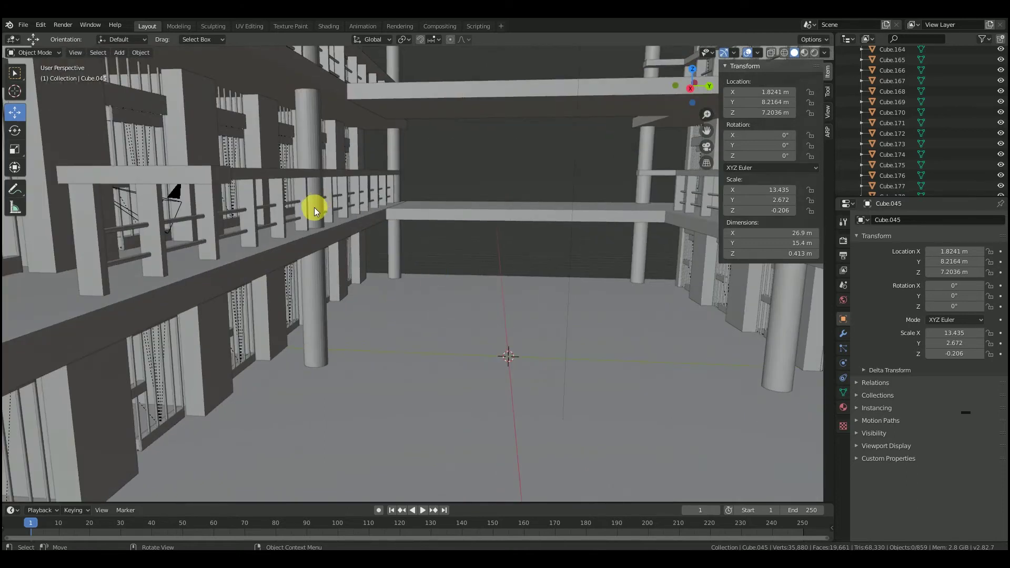
{"action": "scroll", "coordinate": [620, 273], "scroll_direction": "up", "scroll_amount": 2}
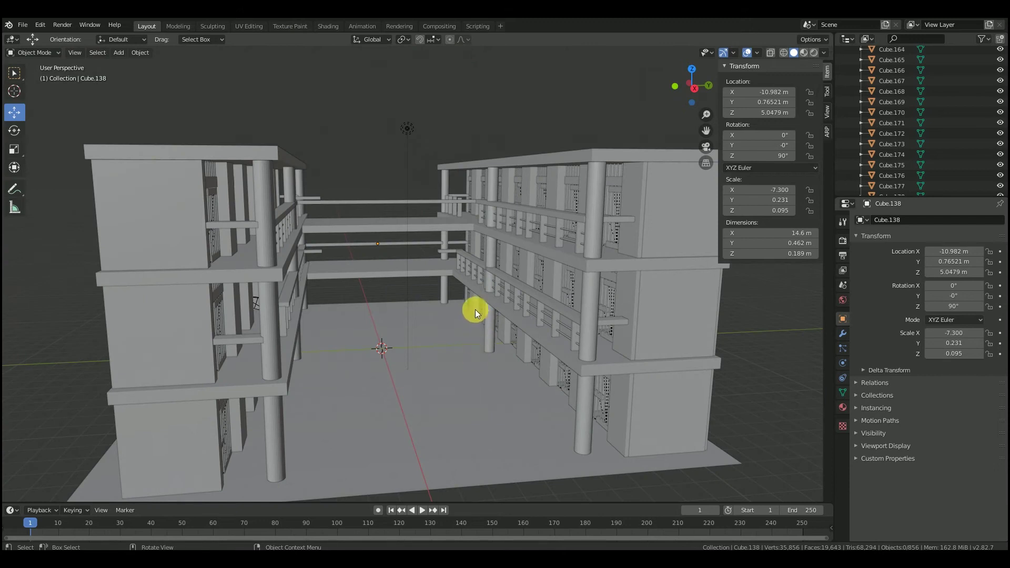
{"action": "scroll", "coordinate": [475, 309], "scroll_direction": "up", "scroll_amount": 2}
{"action": "scroll", "coordinate": [463, 321], "scroll_direction": "up", "scroll_amount": 6}
{"action": "scroll", "coordinate": [482, 302], "scroll_direction": "down", "scroll_amount": 2}
{"action": "scroll", "coordinate": [475, 314], "scroll_direction": "down", "scroll_amount": 2}
{"action": "scroll", "coordinate": [475, 314], "scroll_direction": "down", "scroll_amount": 2}
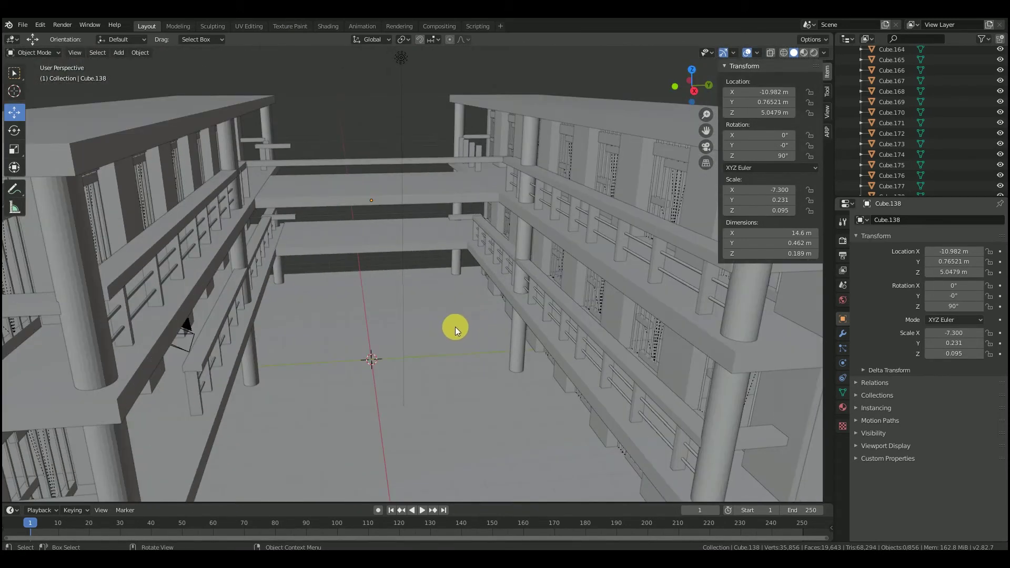
{"action": "scroll", "coordinate": [454, 326], "scroll_direction": "up", "scroll_amount": 4}
{"action": "scroll", "coordinate": [446, 307], "scroll_direction": "up", "scroll_amount": 2}
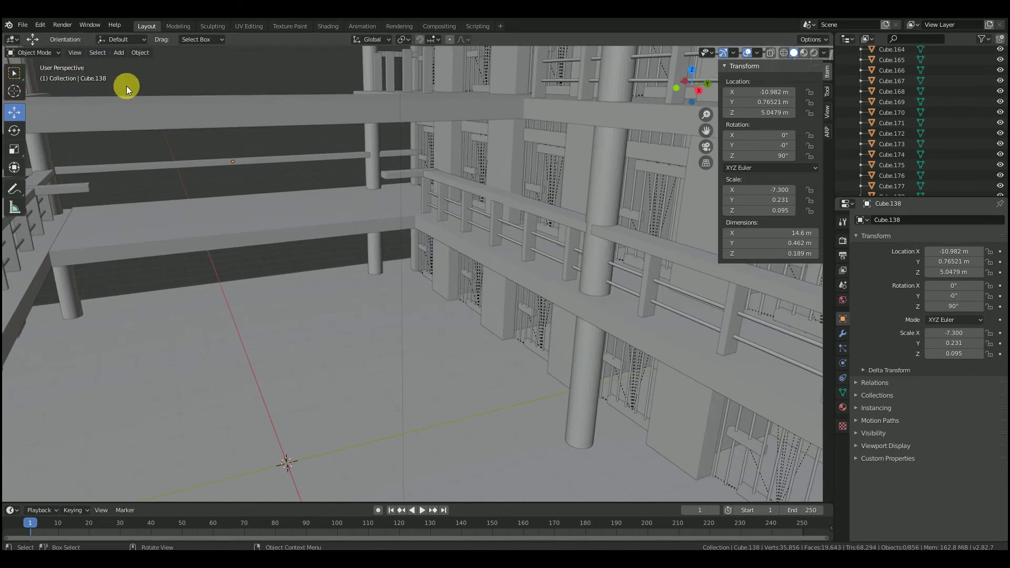
{"action": "key", "text": "shift+a"}
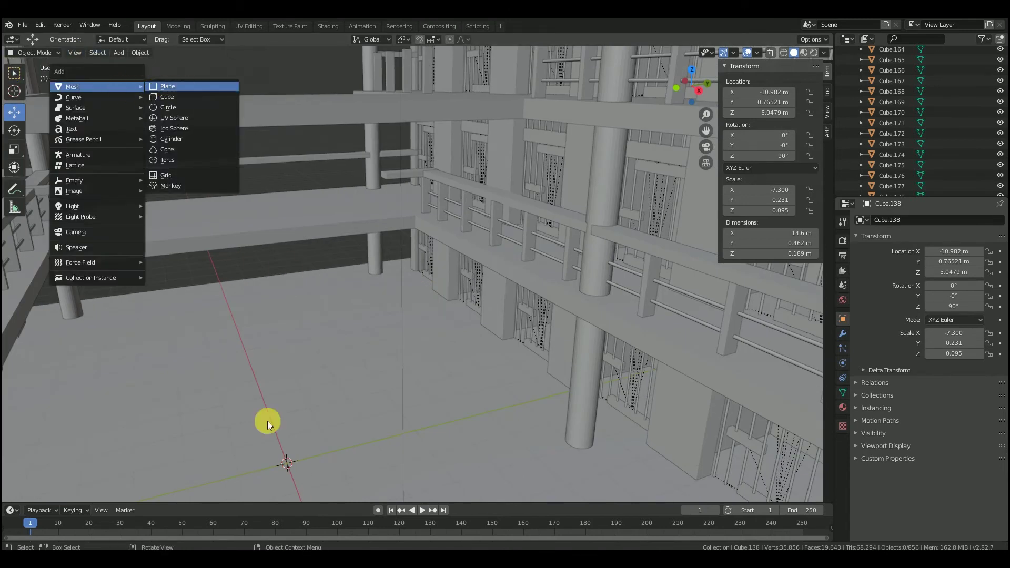
{"action": "left_click", "coordinate": [181, 88]}
{"action": "scroll", "coordinate": [291, 462], "scroll_direction": "down", "scroll_amount": 1}
{"action": "left_click_drag", "start_coordinate": [301, 409], "coordinate": [302, 322]}
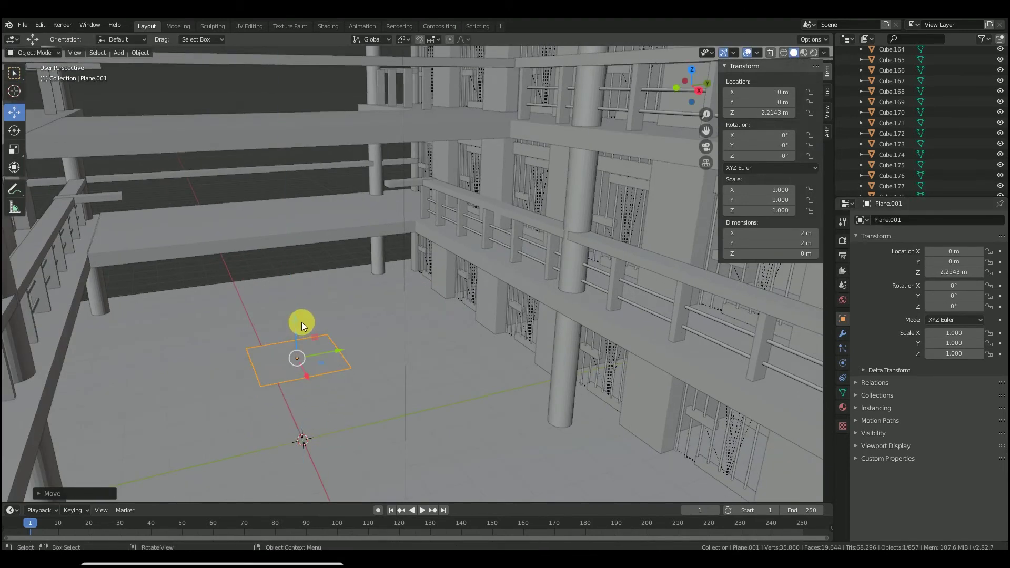
{"action": "key", "text": "Delete"}
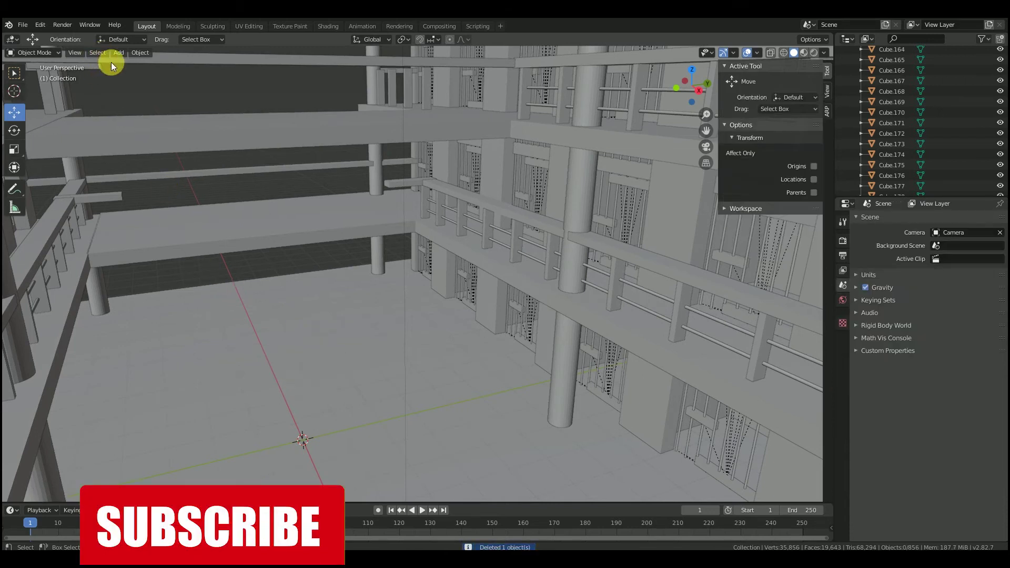
Step: Add a cube at the courtyard's centre and raise it along Z to about 3.58 m
{"action": "key", "text": "shift+a"}
{"action": "mouse_move", "coordinate": [112, 62]}
{"action": "key", "text": "Return"}
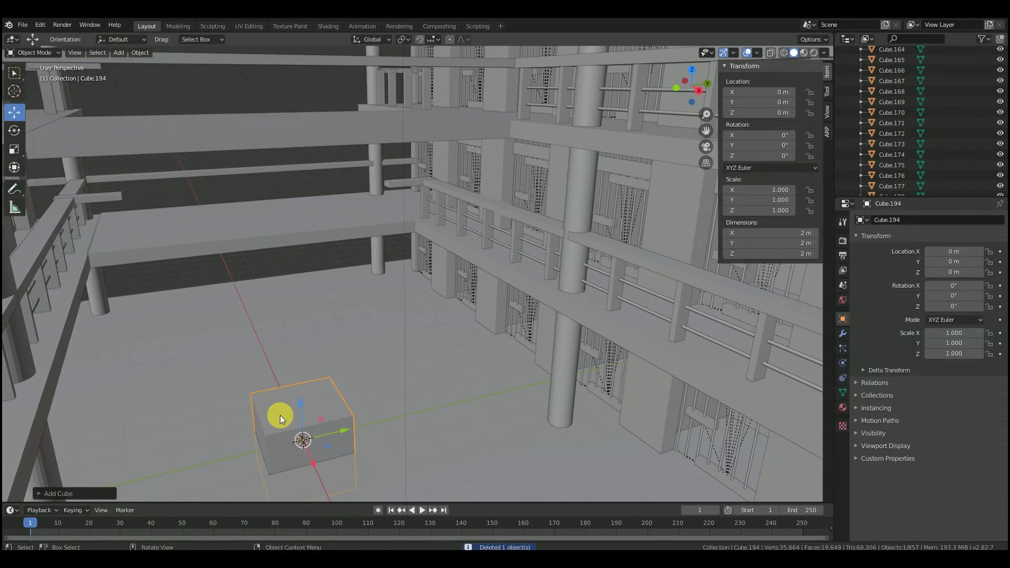
{"action": "left_click_drag", "start_coordinate": [301, 401], "coordinate": [306, 296]}
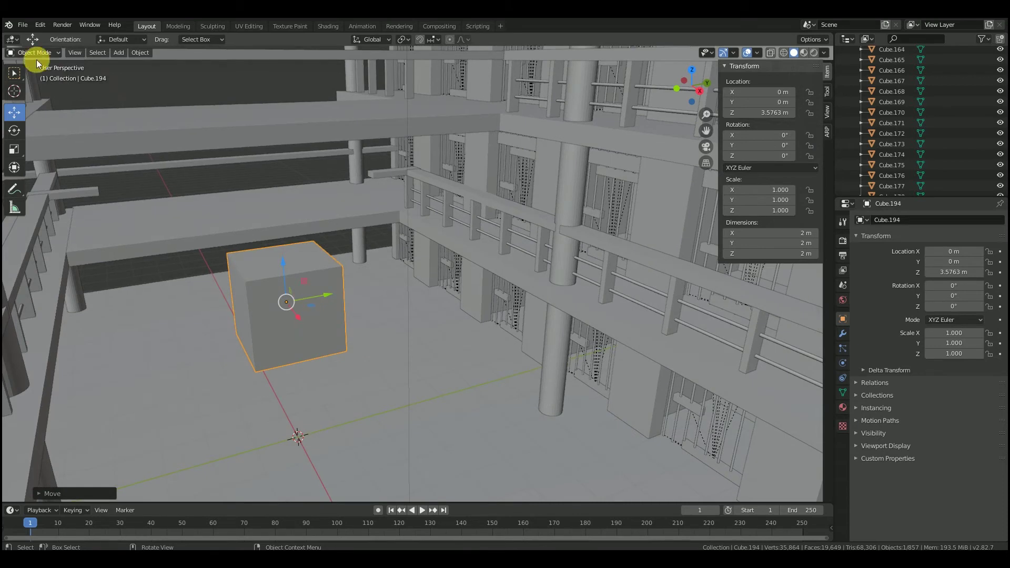
Step: Scale the cube into a flat slab about 5.96 m long and 0.26 m thick, and move it to Y 2.15 m
{"action": "left_click", "coordinate": [14, 149]}
{"action": "left_click_drag", "start_coordinate": [283, 264], "coordinate": [355, 271]}
{"action": "scroll", "coordinate": [315, 306], "scroll_direction": "up", "scroll_amount": 2}
{"action": "middle_click_drag", "start_coordinate": [355, 270], "coordinate": [253, 358]}
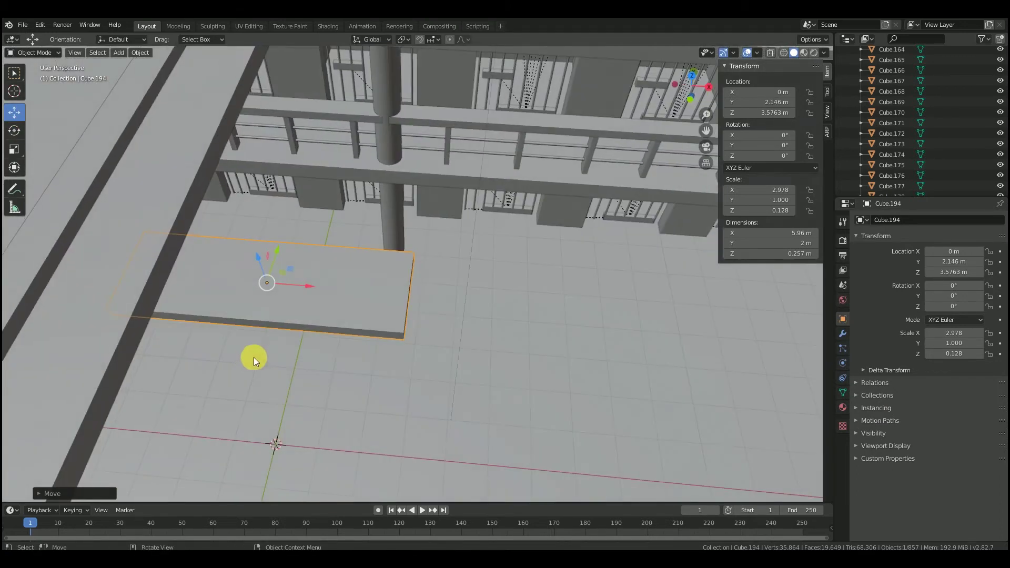
Step: Move the flat slab along X to about -1.56 m, toward the lower connecting walkway
{"action": "left_click_drag", "start_coordinate": [301, 286], "coordinate": [288, 284]}
{"action": "middle_click_drag", "start_coordinate": [279, 281], "coordinate": [229, 248]}
{"action": "scroll", "coordinate": [228, 247], "scroll_direction": "up", "scroll_amount": 3}
{"action": "left_click_drag", "start_coordinate": [706, 132], "coordinate": [875, 107]}
{"action": "middle_click_drag", "start_coordinate": [345, 247], "coordinate": [400, 222]}
{"action": "left_click_drag", "start_coordinate": [706, 130], "coordinate": [882, 72]}
{"action": "left_click_drag", "start_coordinate": [551, 276], "coordinate": [434, 278]}
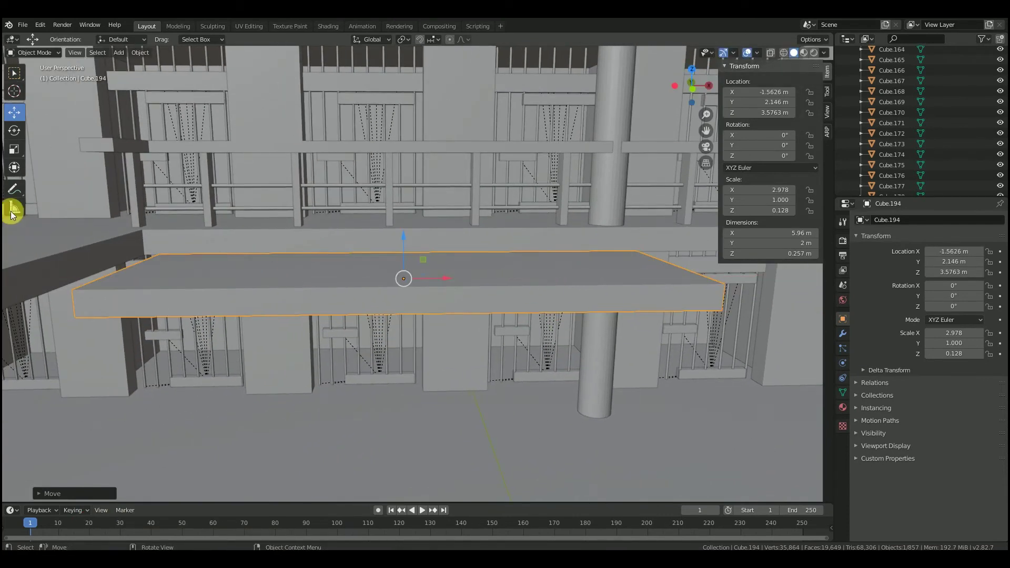
Step: Tilt the slab 31.7° about Y as a ramp and move it to about X -2.85 m, Z 1.93 m
{"action": "left_click_drag", "start_coordinate": [434, 257], "coordinate": [406, 311]}
{"action": "key", "text": "ctrl+z"}
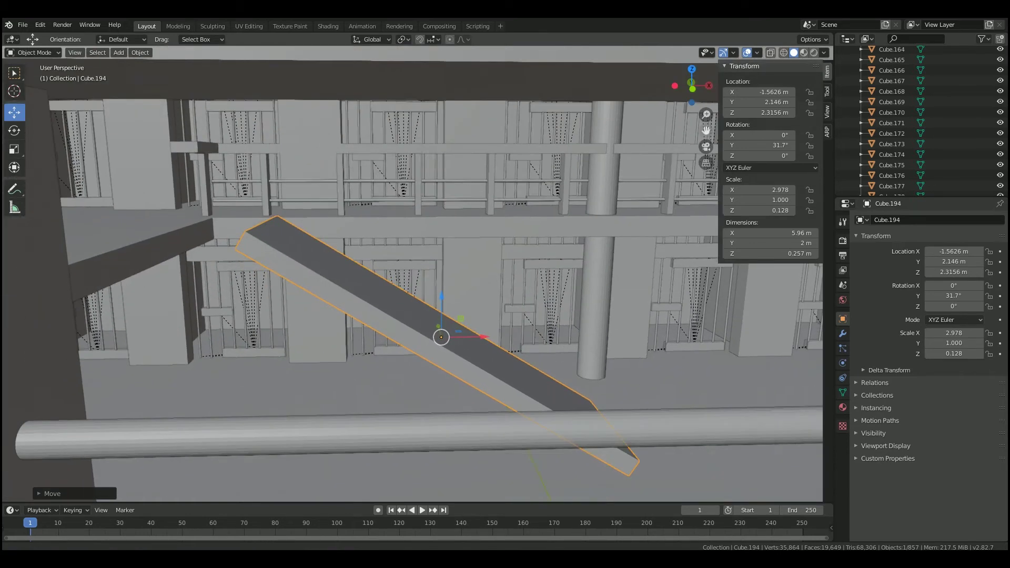
{"action": "scroll", "coordinate": [515, 328], "scroll_direction": "up", "scroll_amount": 1}
{"action": "left_click_drag", "start_coordinate": [483, 354], "coordinate": [353, 341]}
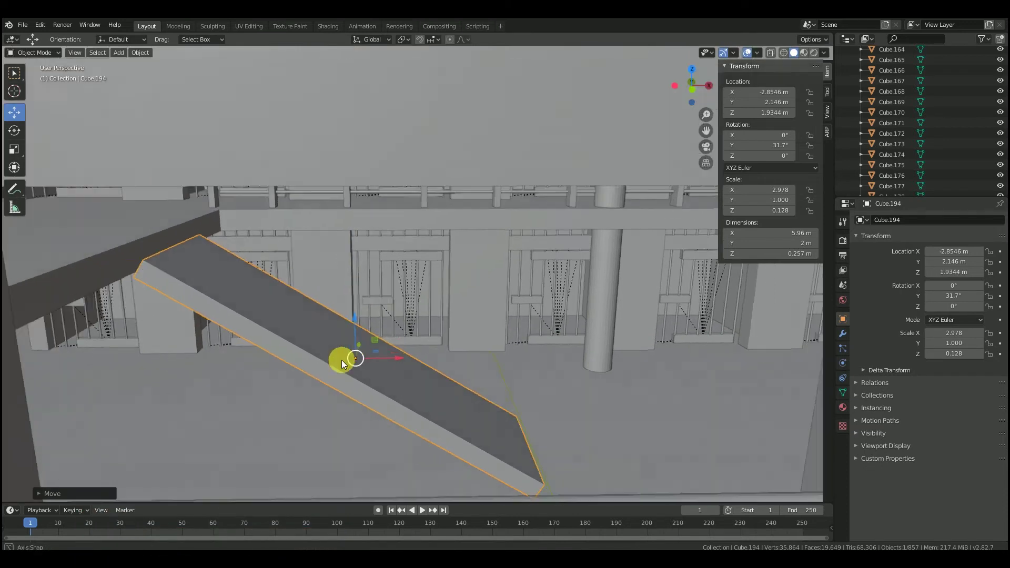
{"action": "middle_click_drag", "start_coordinate": [342, 360], "coordinate": [402, 367]}
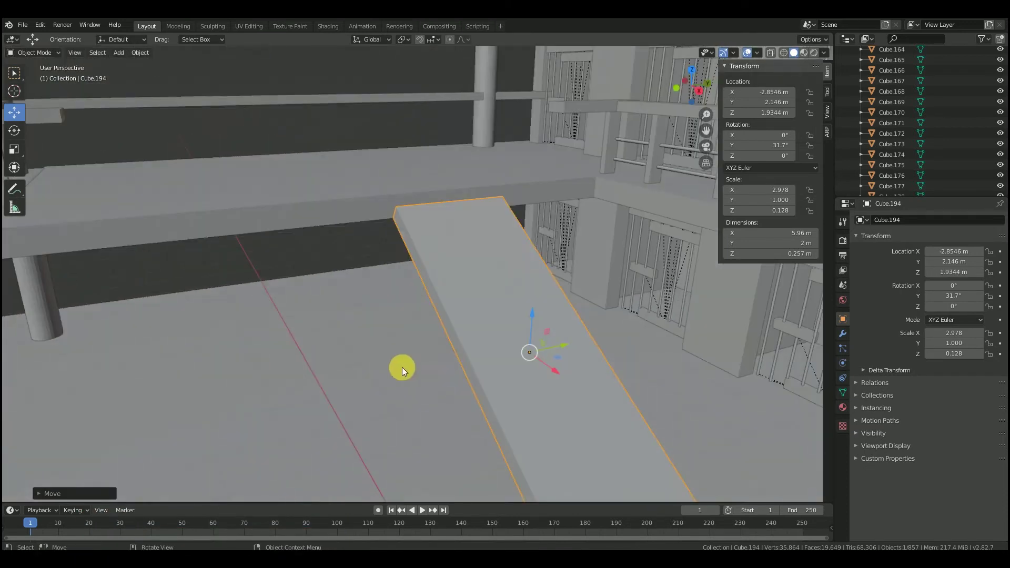
Step: Move the ramp along X to about -3.33 m so its upper end meets the lower walkway's edge
{"action": "left_click_drag", "start_coordinate": [554, 365], "coordinate": [532, 354]}
{"action": "scroll", "coordinate": [539, 355], "scroll_direction": "down", "scroll_amount": 3}
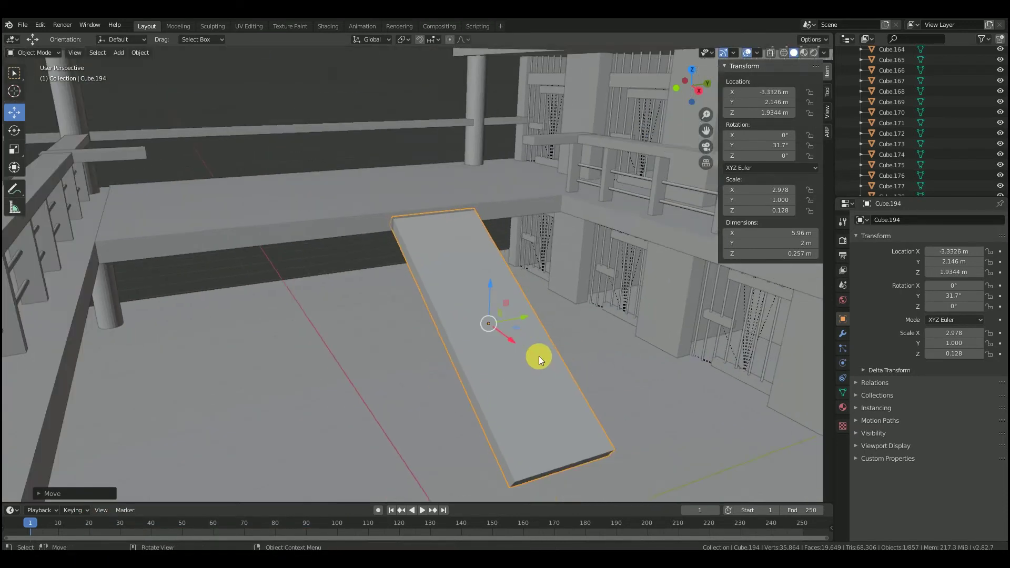
{"action": "scroll", "coordinate": [552, 389], "scroll_direction": "up", "scroll_amount": 2}
{"action": "scroll", "coordinate": [563, 346], "scroll_direction": "down", "scroll_amount": 2}
{"action": "mouse_move", "coordinate": [541, 356]}
{"action": "middle_mouse_down"}
{"action": "mouse_move", "coordinate": [460, 356]}
{"action": "mouse_move", "coordinate": [476, 349]}
{"action": "middle_mouse_up"}
{"action": "middle_click_drag", "start_coordinate": [405, 257], "coordinate": [462, 300]}
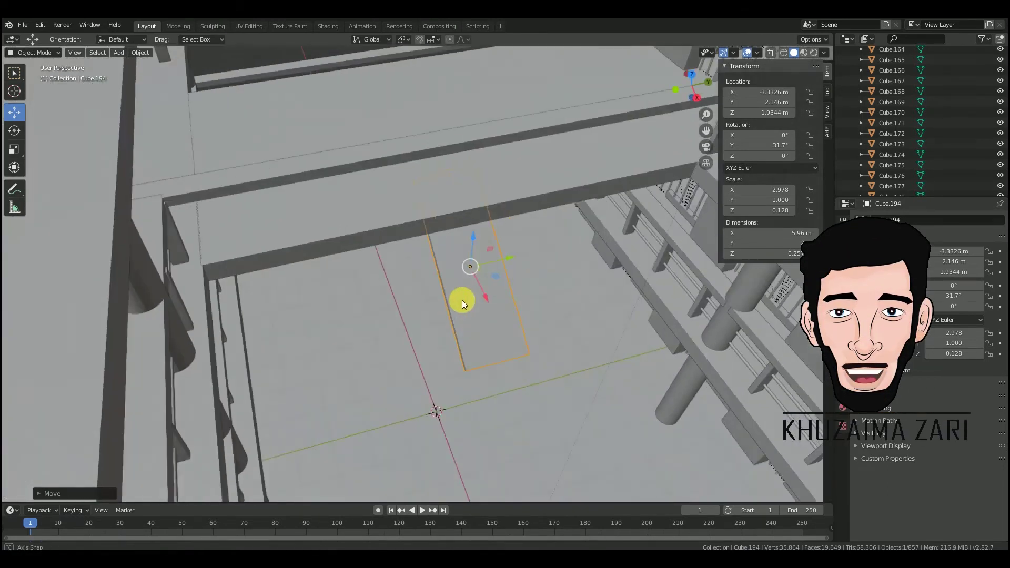
Step: Raise the ramp along Z to about 2.05 m
{"action": "scroll", "coordinate": [460, 297], "scroll_direction": "up", "scroll_amount": 5}
{"action": "middle_click_drag", "start_coordinate": [481, 260], "coordinate": [478, 282]}
{"action": "left_click_drag", "start_coordinate": [478, 282], "coordinate": [490, 265]}
{"action": "scroll", "coordinate": [526, 331], "scroll_direction": "down", "scroll_amount": 2}
{"action": "middle_click_drag", "start_coordinate": [526, 331], "coordinate": [535, 354]}
{"action": "scroll", "coordinate": [517, 318], "scroll_direction": "down", "scroll_amount": 2}
{"action": "scroll", "coordinate": [504, 328], "scroll_direction": "down", "scroll_amount": 1}
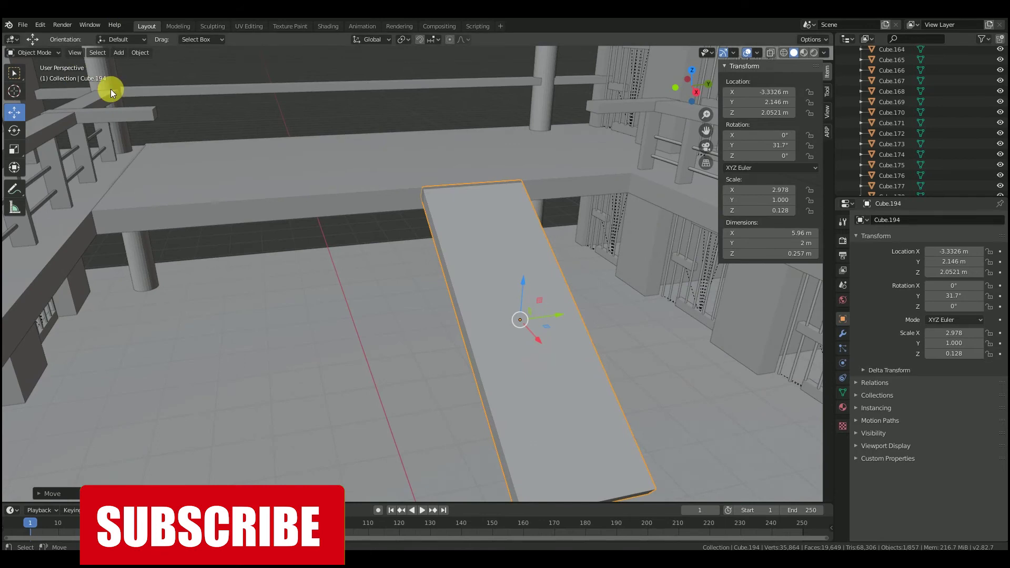
Step: Adjust the ramp's height to about Z 1.95 m so its upper end sits level with the walkway slab
{"action": "middle_click_drag", "start_coordinate": [355, 200], "coordinate": [436, 222]}
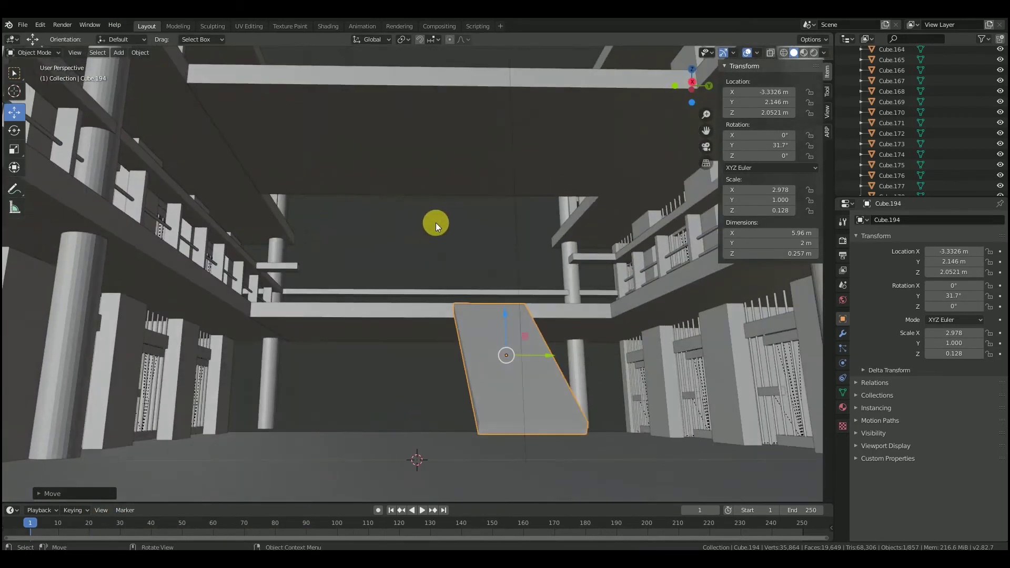
{"action": "middle_click_drag", "start_coordinate": [457, 275], "coordinate": [541, 403]}
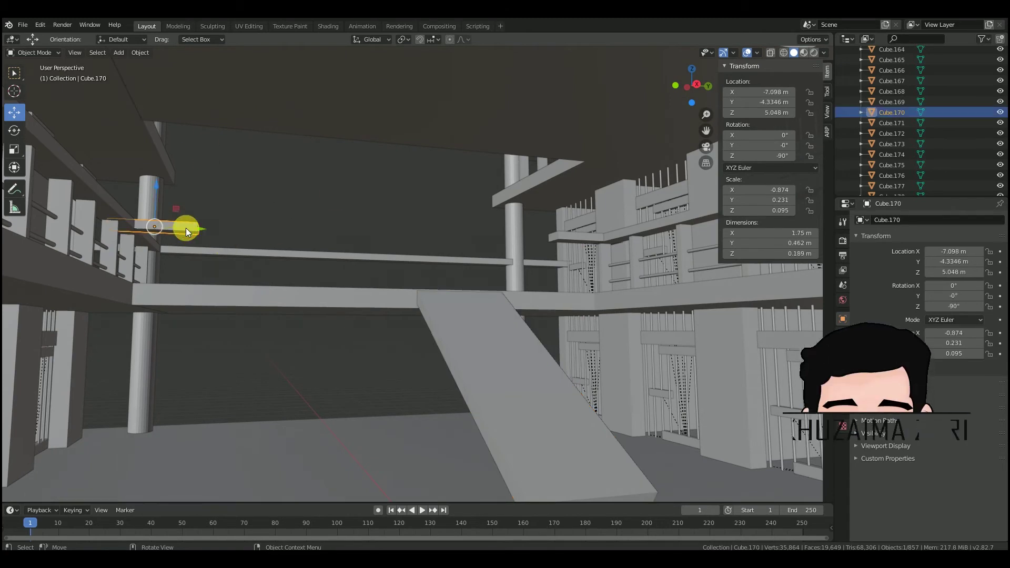
{"action": "middle_click_drag", "start_coordinate": [491, 361], "coordinate": [545, 419]}
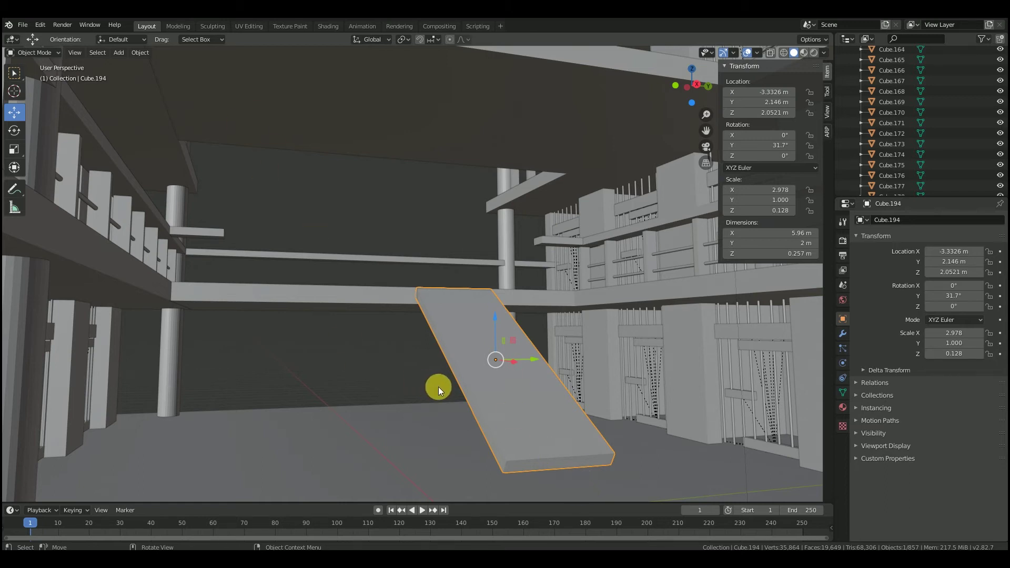
{"action": "scroll", "coordinate": [438, 387], "scroll_direction": "up", "scroll_amount": 2}
{"action": "left_click_drag", "start_coordinate": [538, 368], "coordinate": [542, 374]}
{"action": "scroll", "coordinate": [524, 348], "scroll_direction": "up", "scroll_amount": 2}
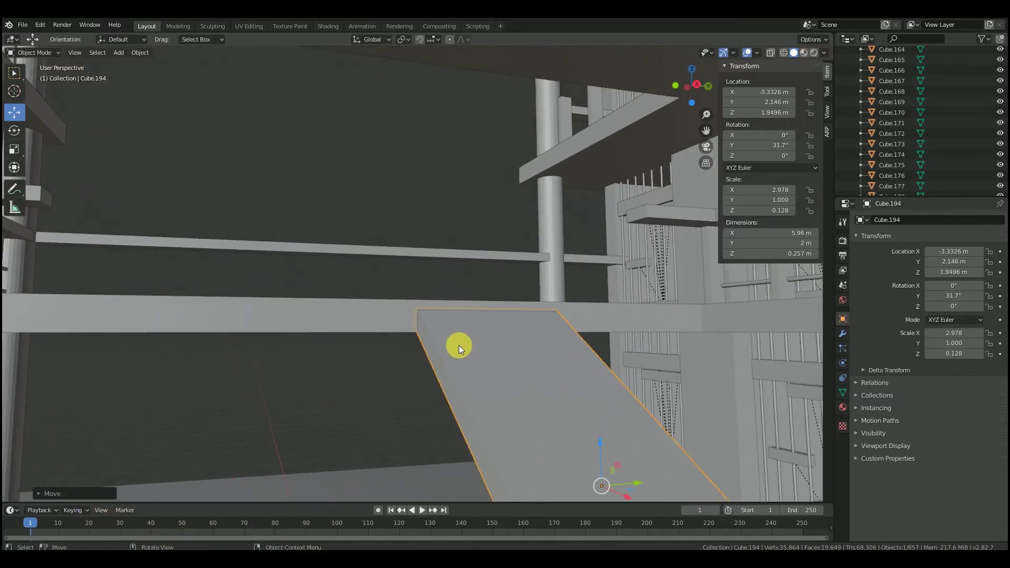
Step: Edit the ramp's mesh and raise its upper-end top edge level with the top surface of the walkway slab
{"action": "key", "text": "Tab"}
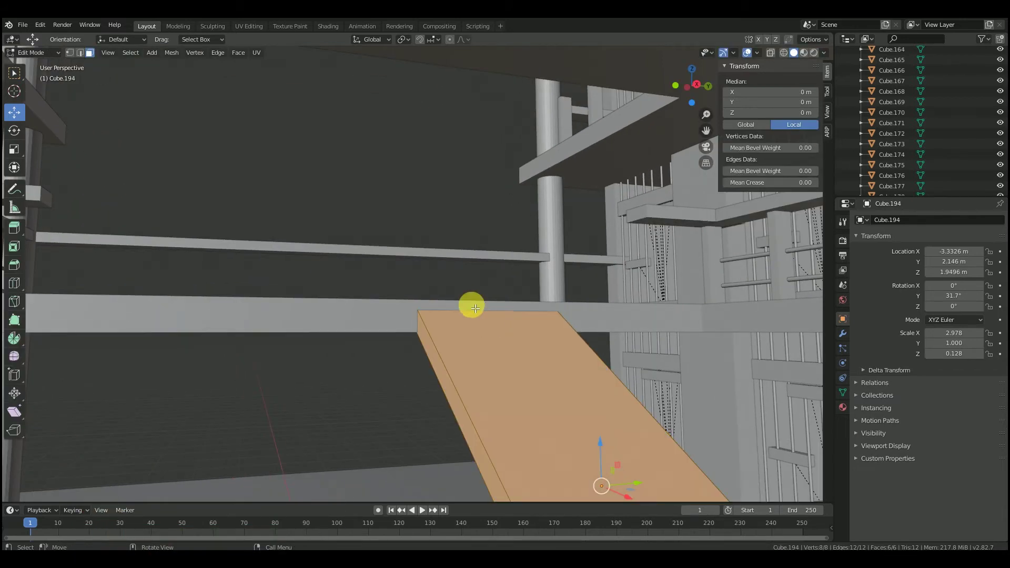
{"action": "middle_click_drag", "start_coordinate": [475, 308], "coordinate": [505, 329]}
{"action": "left_click", "coordinate": [80, 53]}
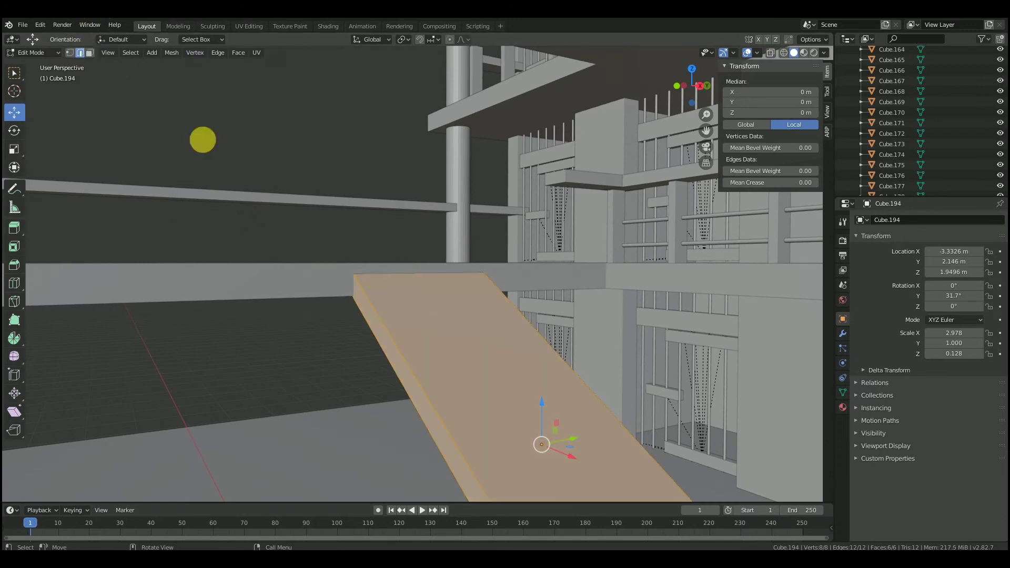
{"action": "left_click", "coordinate": [432, 256]}
{"action": "left_click_drag", "start_coordinate": [421, 230], "coordinate": [425, 224]}
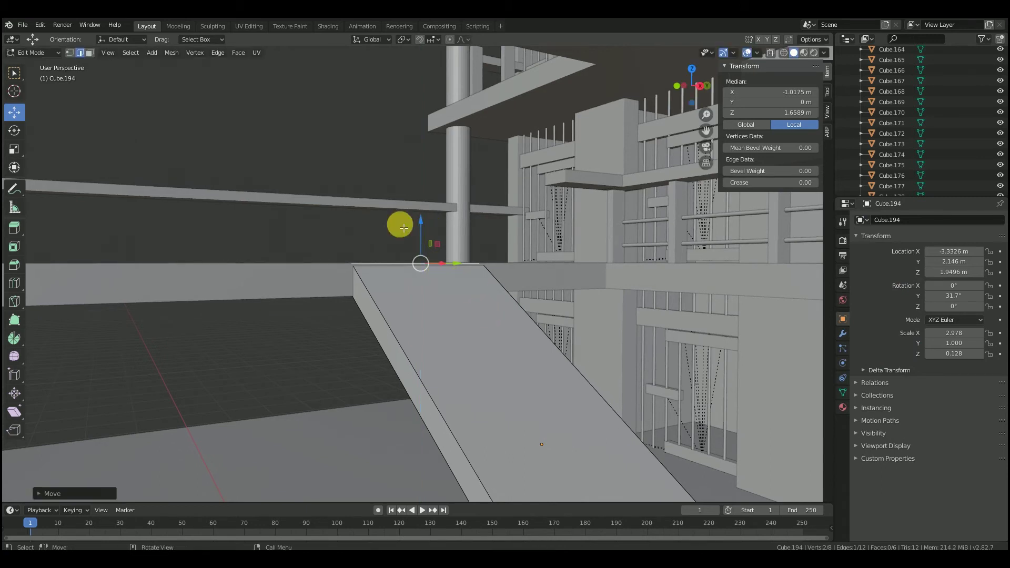
{"action": "scroll", "coordinate": [404, 228], "scroll_direction": "down", "scroll_amount": 2}
{"action": "middle_click_drag", "start_coordinate": [394, 238], "coordinate": [407, 255]}
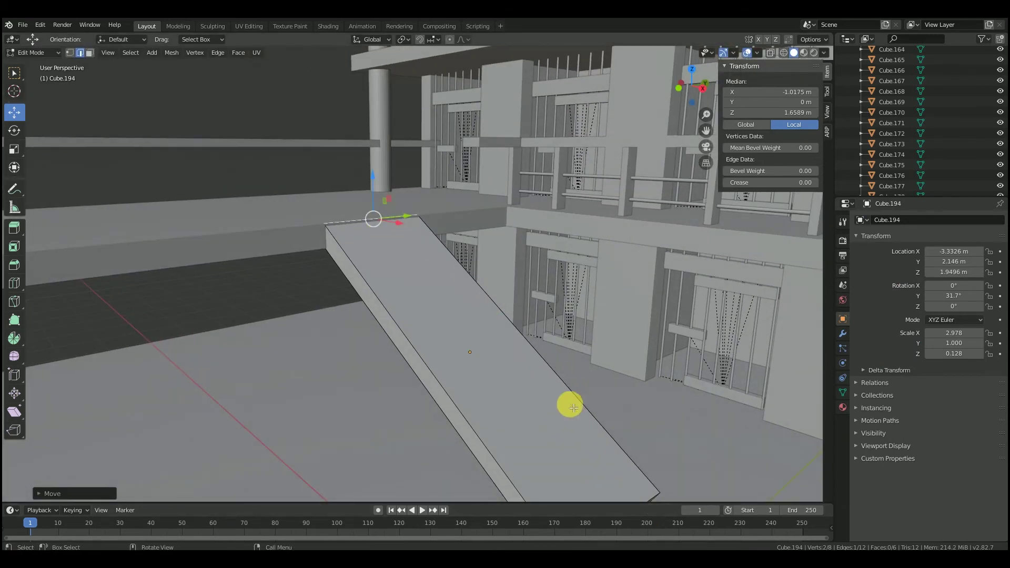
Step: Try to pull the top edge of the ramp's lower end outward along X and down to the floor
{"action": "middle_click_drag", "start_coordinate": [574, 408], "coordinate": [548, 367]}
{"action": "left_click_drag", "start_coordinate": [707, 131], "coordinate": [631, 33]}
{"action": "left_click", "coordinate": [530, 428]}
{"action": "left_click_drag", "start_coordinate": [573, 443], "coordinate": [595, 438]}
{"action": "left_click_drag", "start_coordinate": [559, 396], "coordinate": [609, 482]}
{"action": "key", "text": "x"}
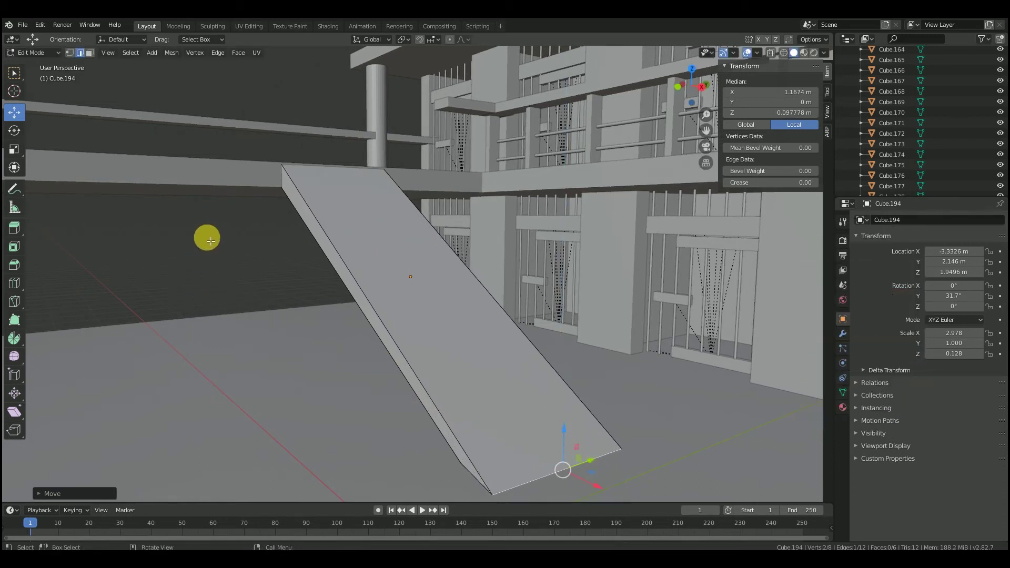
{"action": "left_click", "coordinate": [258, 196]}
Step: Undo the moves made to the edge at the ramp's lower end
{"action": "middle_click_drag", "start_coordinate": [258, 196], "coordinate": [522, 481]}
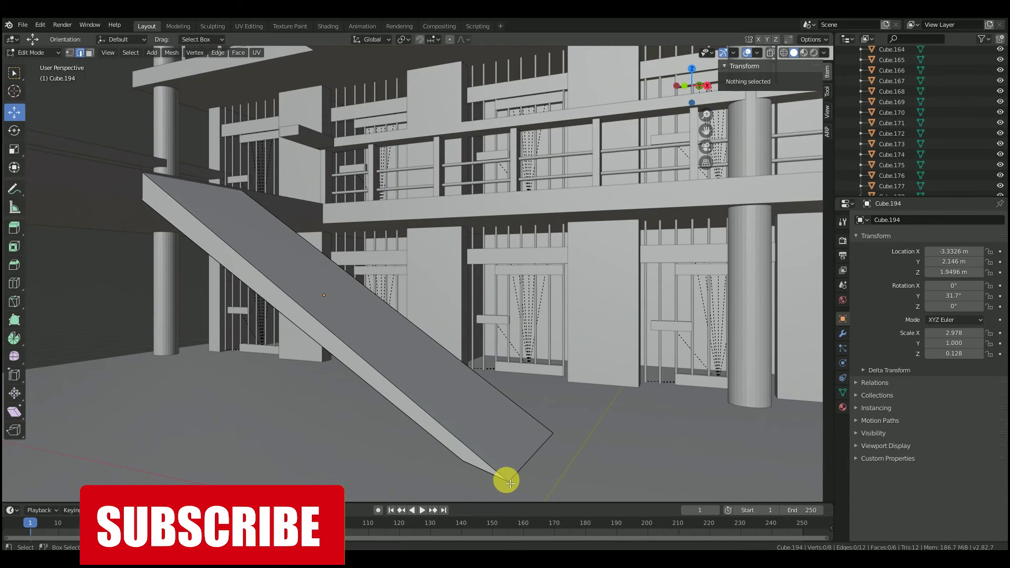
{"action": "key", "text": "ctrl+z"}
{"action": "key", "text": "ctrl+z"}
{"action": "key", "text": "ctrl+z"}
{"action": "key", "text": "ctrl+z"}
{"action": "key", "text": "ctrl+z"}
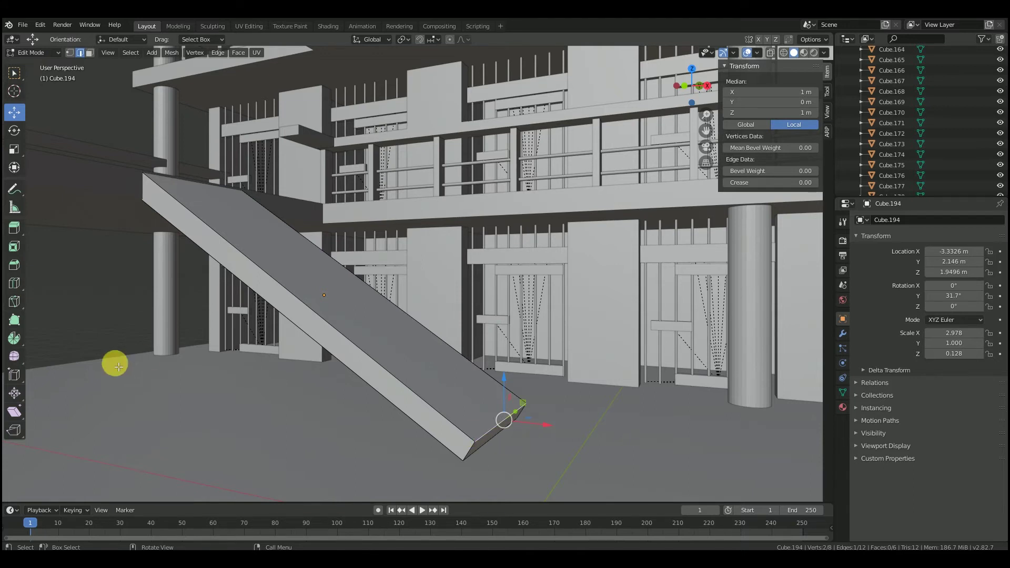
Step: Add a loop cut through the ramp's thickness, running lengthwise along its sides and across both ends
{"action": "left_click", "coordinate": [14, 283]}
{"action": "mouse_move", "coordinate": [467, 451]}
{"action": "left_mouse_down"}
{"action": "mouse_move", "coordinate": [465, 466]}
{"action": "mouse_move", "coordinate": [469, 450]}
{"action": "left_mouse_up"}
{"action": "left_click", "coordinate": [17, 114]}
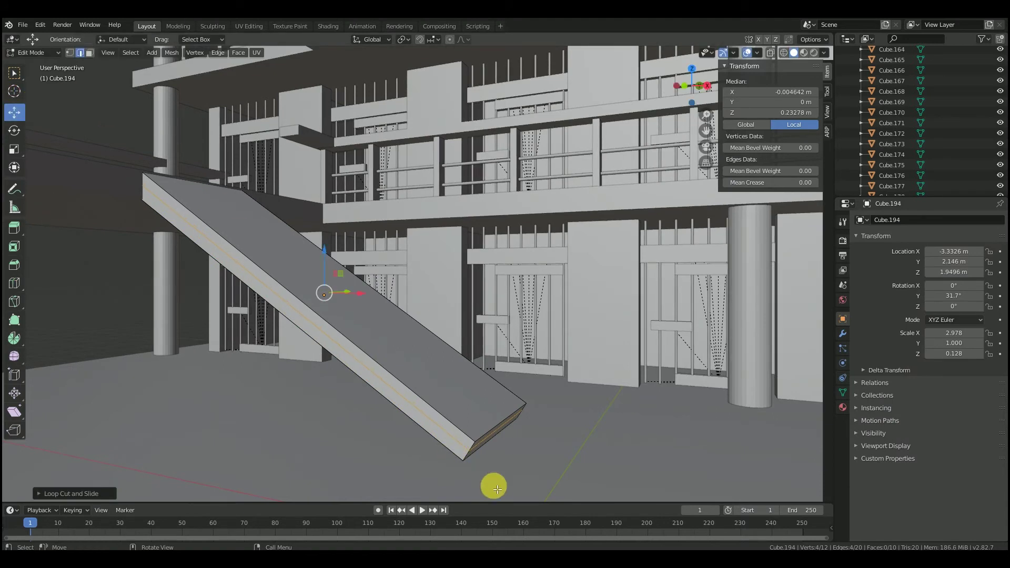
Step: Move the loop-cut edge at the ramp's lower end outward along X and down along Z to form a slanted foot, and finish mesh editing
{"action": "left_click", "coordinate": [497, 438]}
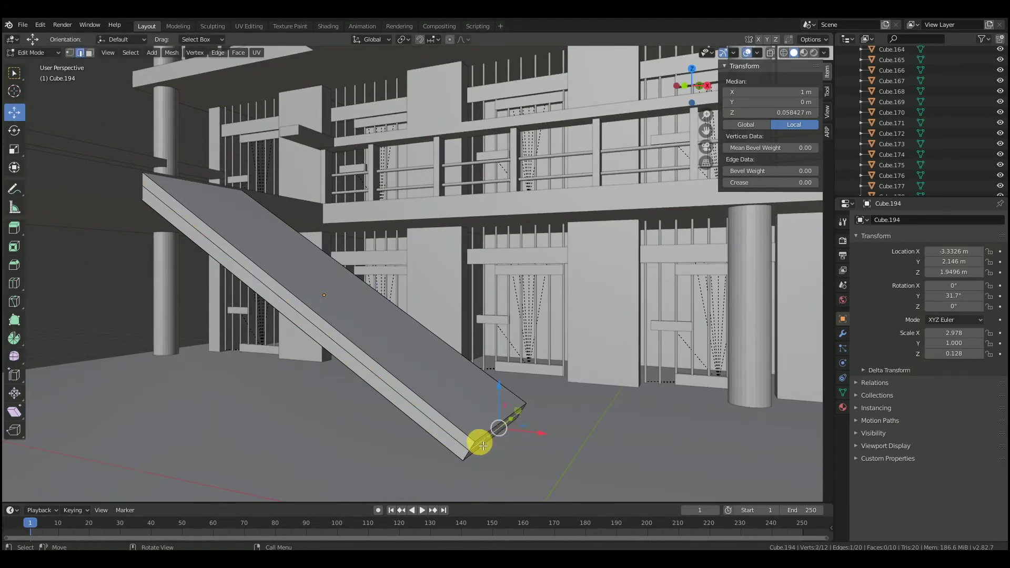
{"action": "key", "text": "g"}
{"action": "key", "text": "z"}
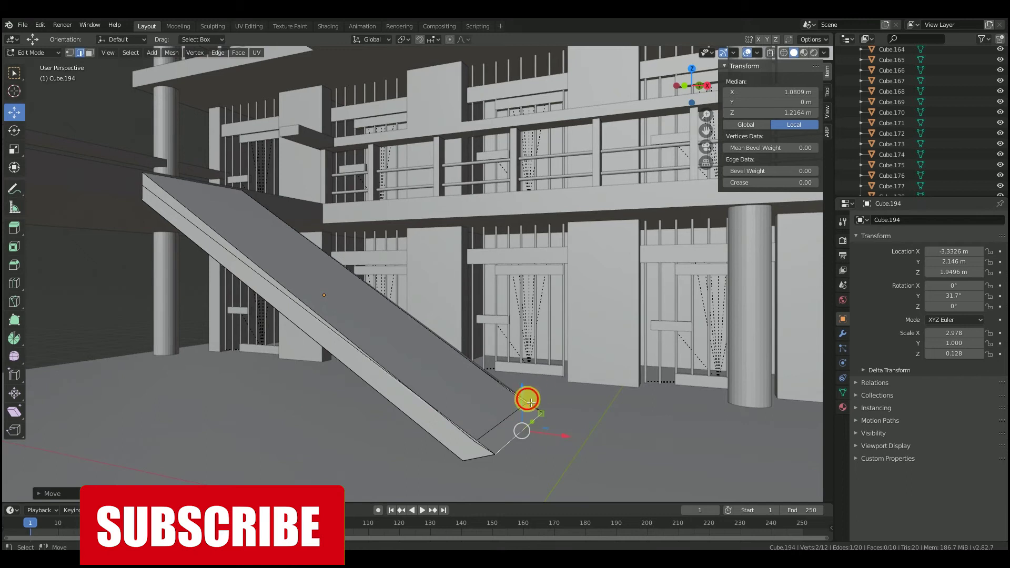
{"action": "key", "text": "x"}
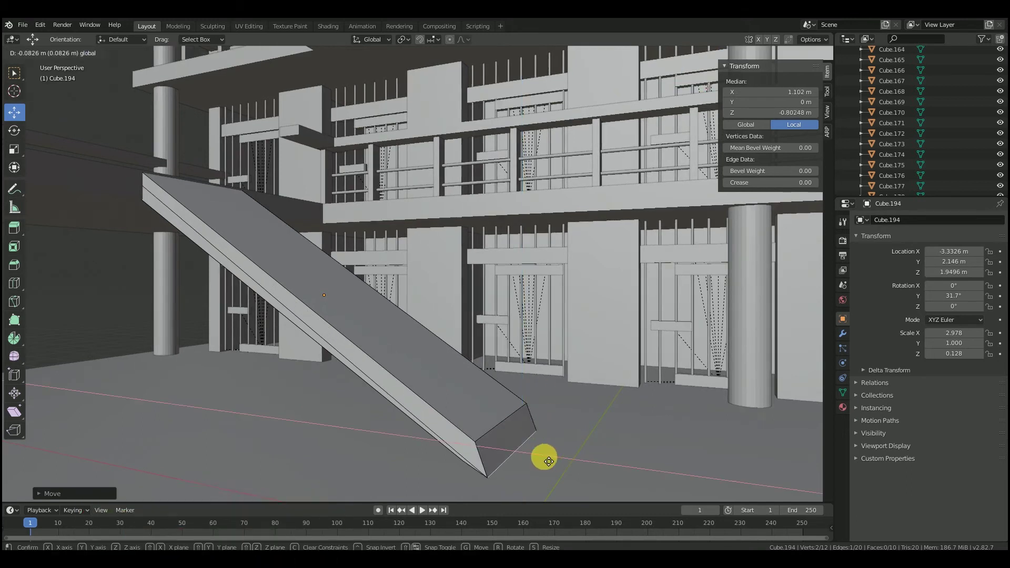
{"action": "key", "text": "z"}
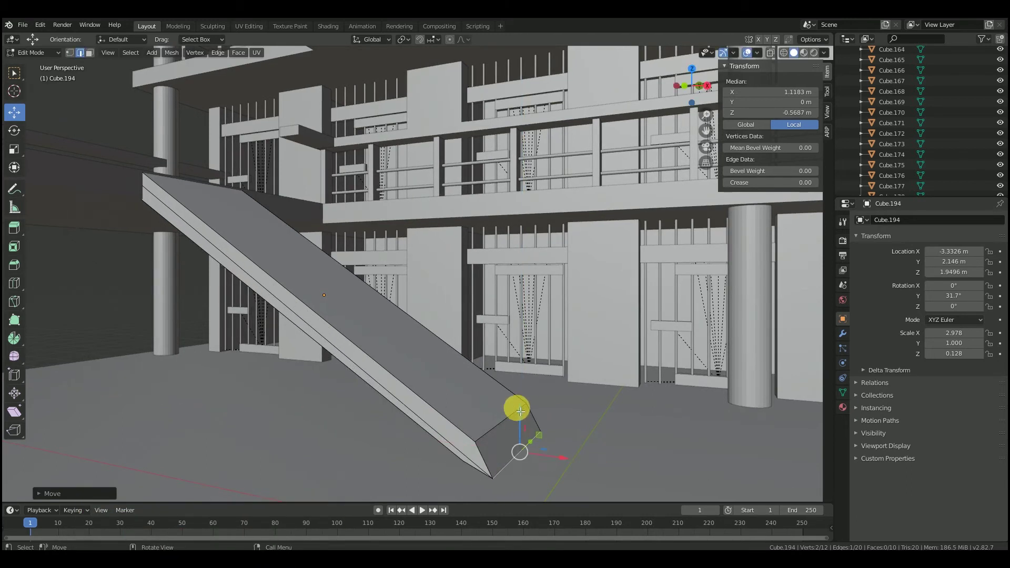
{"action": "left_click", "coordinate": [520, 419]}
{"action": "mouse_move", "coordinate": [556, 470]}
{"action": "left_mouse_down"}
{"action": "mouse_move", "coordinate": [578, 469]}
{"action": "mouse_move", "coordinate": [548, 456]}
{"action": "left_mouse_up"}
{"action": "left_click_drag", "start_coordinate": [513, 421], "coordinate": [474, 416]}
{"action": "left_click", "coordinate": [93, 288]}
{"action": "scroll", "coordinate": [247, 309], "scroll_direction": "down", "scroll_amount": 2}
{"action": "scroll", "coordinate": [310, 332], "scroll_direction": "up", "scroll_amount": 2}
{"action": "middle_click_drag", "start_coordinate": [315, 335], "coordinate": [231, 347]}
{"action": "middle_click_drag", "start_coordinate": [382, 348], "coordinate": [590, 370]}
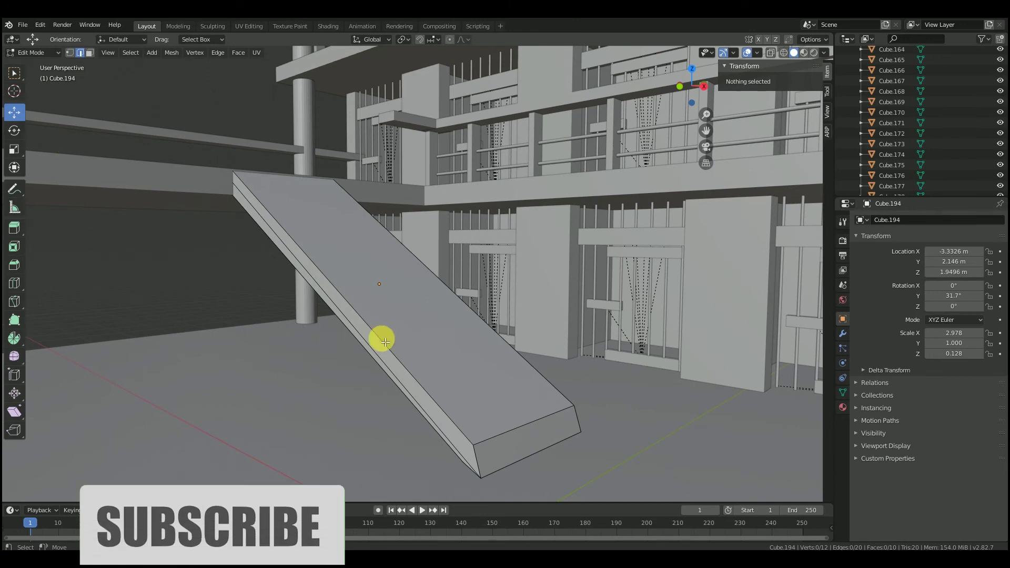
{"action": "middle_click_drag", "start_coordinate": [41, 79], "coordinate": [225, 222]}
{"action": "key", "text": "Tab"}
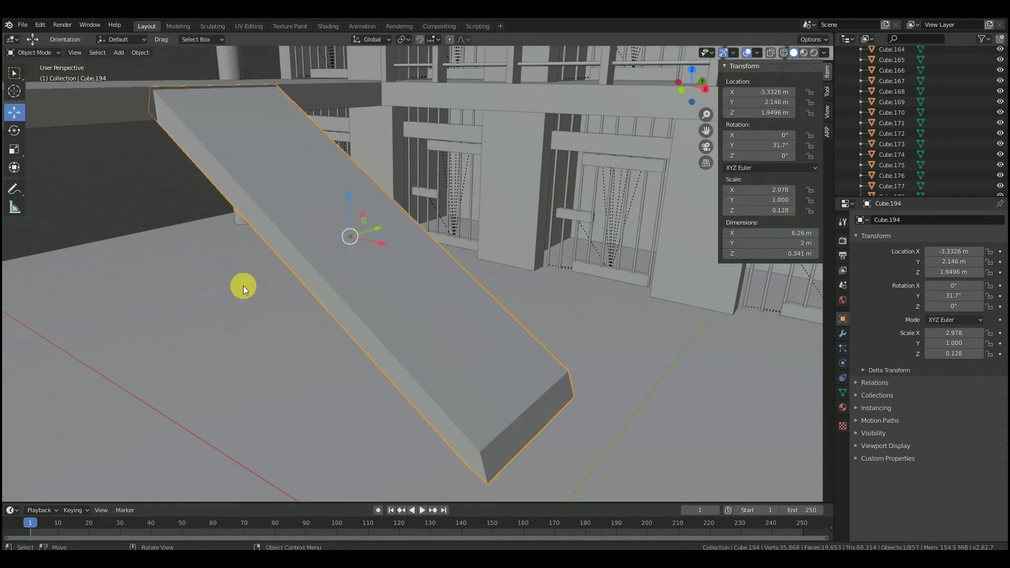
Step: Add a cube and move it near the ramp's foot at about Y 2.50 m, Z 0.36 m
{"action": "middle_click_drag", "start_coordinate": [222, 268], "coordinate": [282, 313]}
{"action": "key", "text": "shift+a"}
{"action": "mouse_move", "coordinate": [270, 314]}
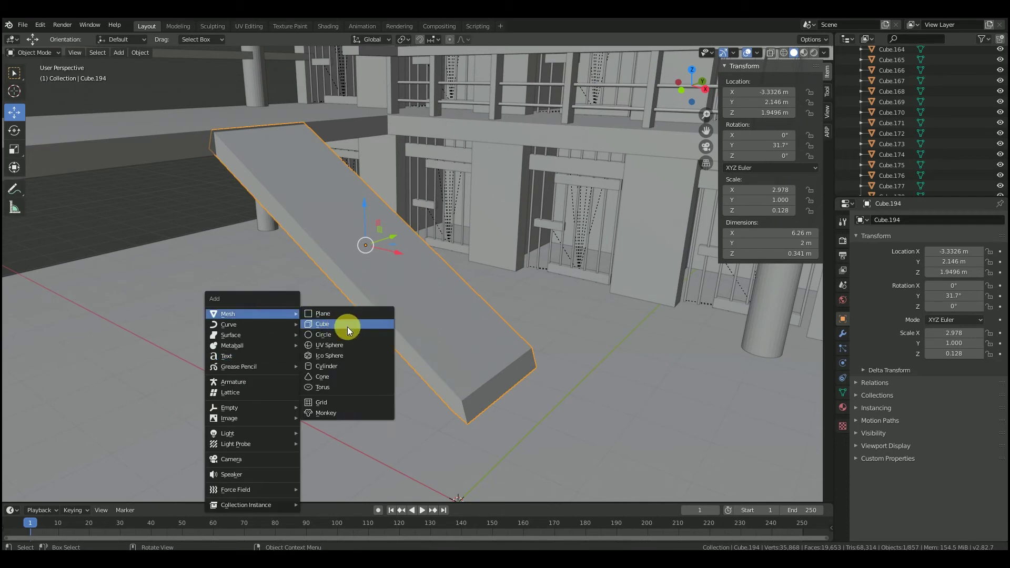
{"action": "left_click", "coordinate": [348, 323]}
{"action": "left_click_drag", "start_coordinate": [481, 481], "coordinate": [578, 374]}
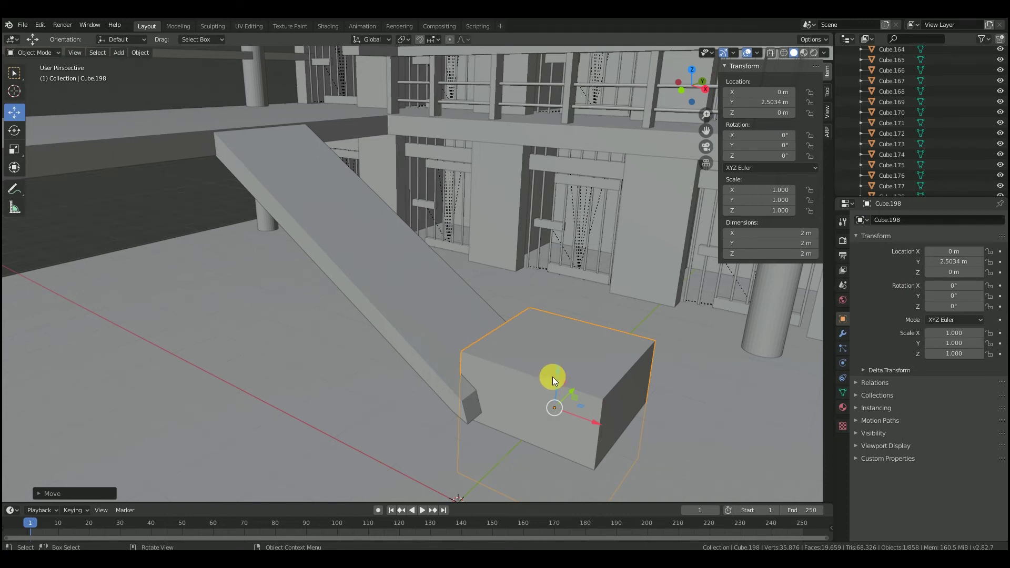
{"action": "left_click_drag", "start_coordinate": [555, 364], "coordinate": [556, 342]}
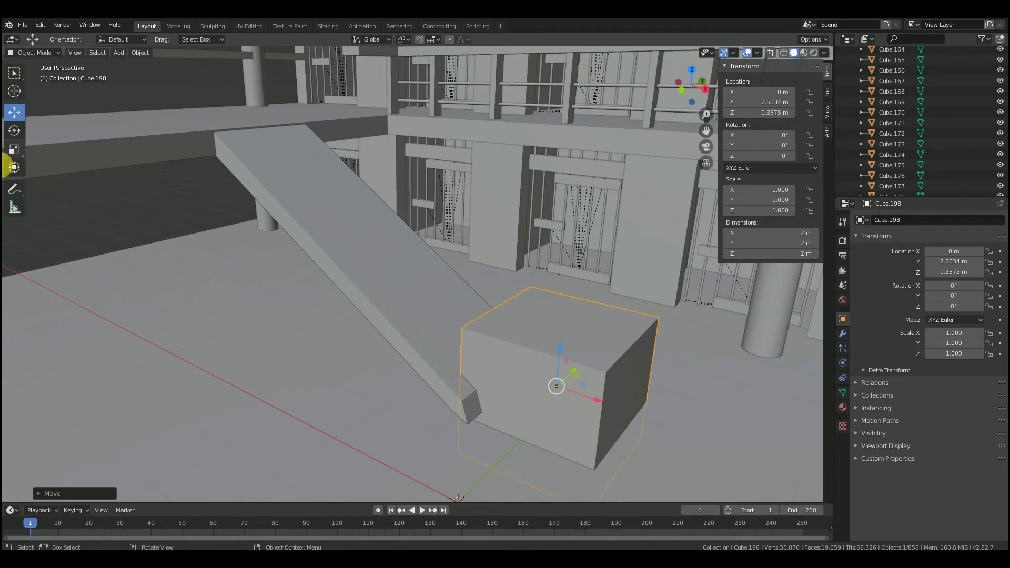
Step: Scale the cube to about 0.335 in X and 0.131 in Z to make a low stair block
{"action": "left_click", "coordinate": [20, 147]}
{"action": "left_click_drag", "start_coordinate": [560, 348], "coordinate": [558, 390]}
{"action": "left_click_drag", "start_coordinate": [559, 351], "coordinate": [557, 319]}
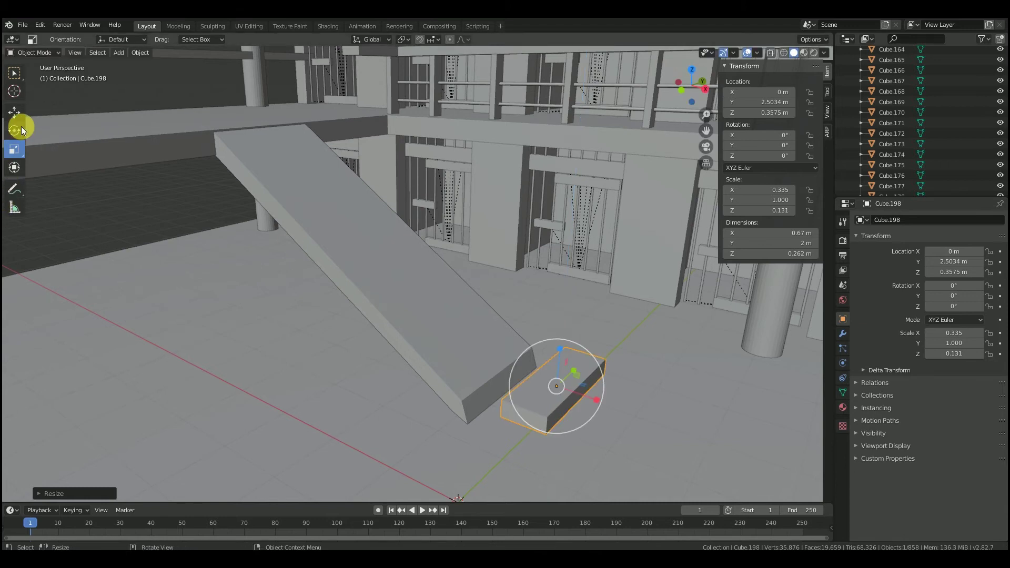
Step: Move the stair block onto the ramp's foot at about X -0.55 m, Z 0.32 m, aligned with the ramp's width
{"action": "left_click_drag", "start_coordinate": [598, 400], "coordinate": [540, 393]}
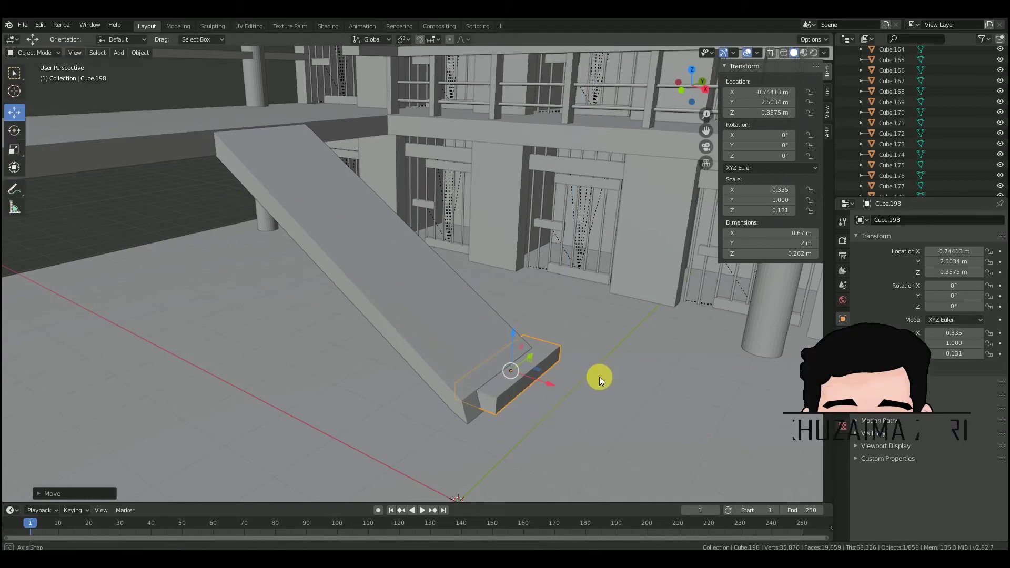
{"action": "middle_click_drag", "start_coordinate": [599, 378], "coordinate": [538, 387]}
{"action": "left_click_drag", "start_coordinate": [585, 405], "coordinate": [551, 411]}
{"action": "left_click_drag", "start_coordinate": [523, 379], "coordinate": [523, 383]}
{"action": "left_click_drag", "start_coordinate": [545, 441], "coordinate": [550, 446]}
{"action": "scroll", "coordinate": [517, 424], "scroll_direction": "down", "scroll_amount": 1}
{"action": "middle_click_drag", "start_coordinate": [517, 424], "coordinate": [560, 437]}
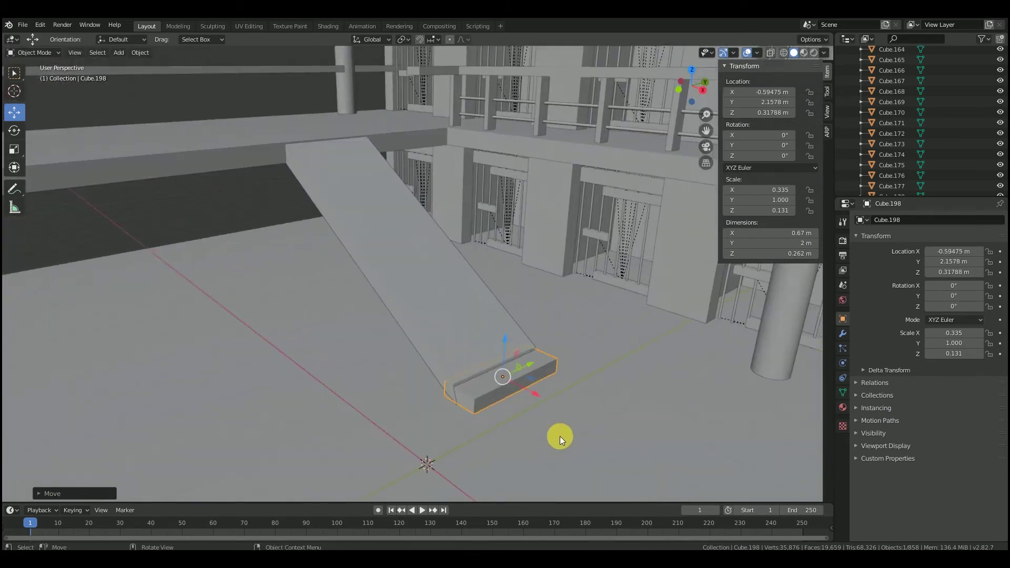
{"action": "scroll", "coordinate": [562, 435], "scroll_direction": "up", "scroll_amount": 3}
{"action": "left_click_drag", "start_coordinate": [593, 460], "coordinate": [598, 463]}
{"action": "middle_click_drag", "start_coordinate": [598, 462], "coordinate": [611, 419]}
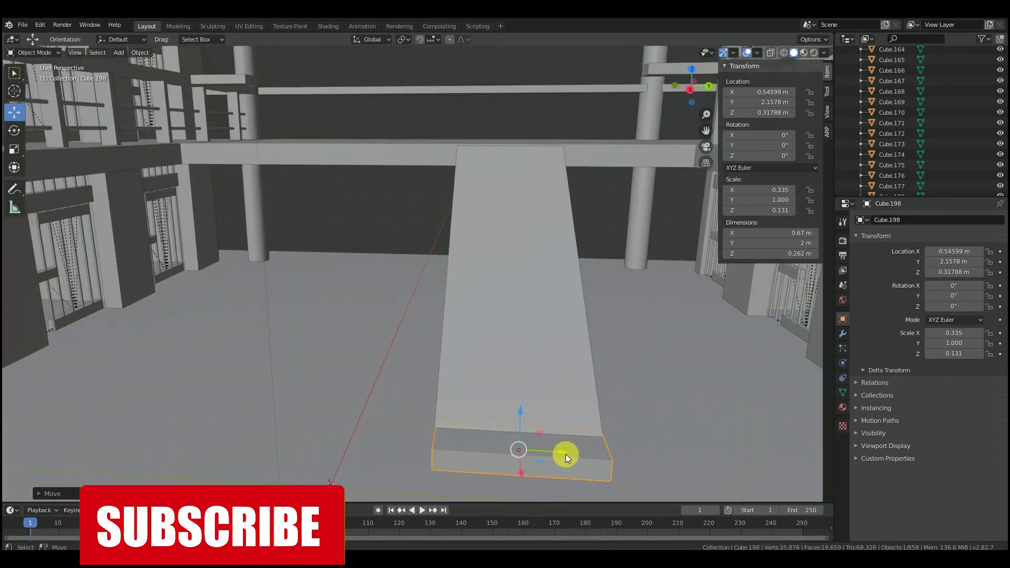
{"action": "left_click_drag", "start_coordinate": [566, 455], "coordinate": [565, 458]}
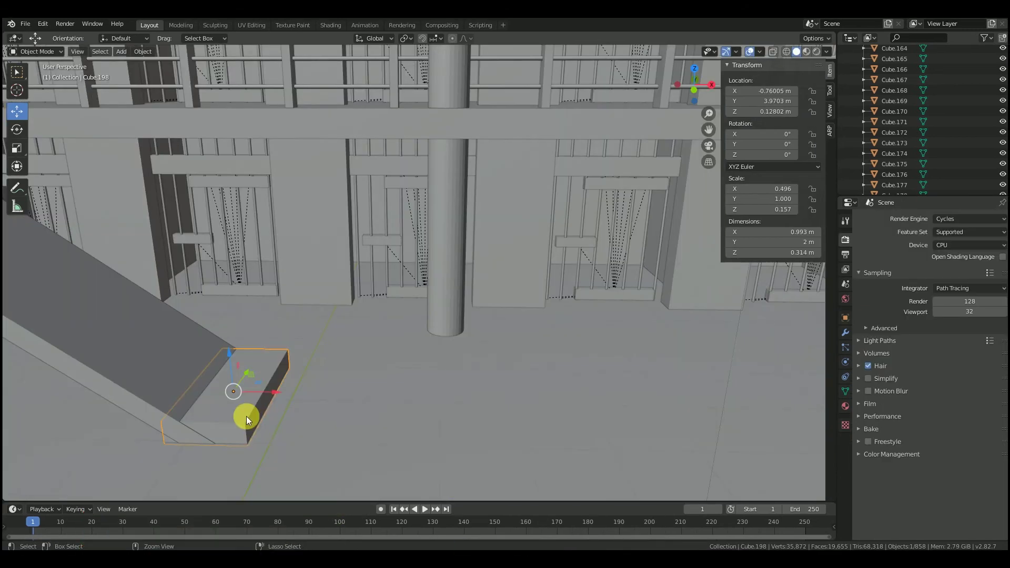
Step: Paste a copy of the bottom stair block and move it up and back along X as the second stair
{"action": "key", "text": "ctrl+v"}
{"action": "left_click_drag", "start_coordinate": [242, 387], "coordinate": [227, 329]}
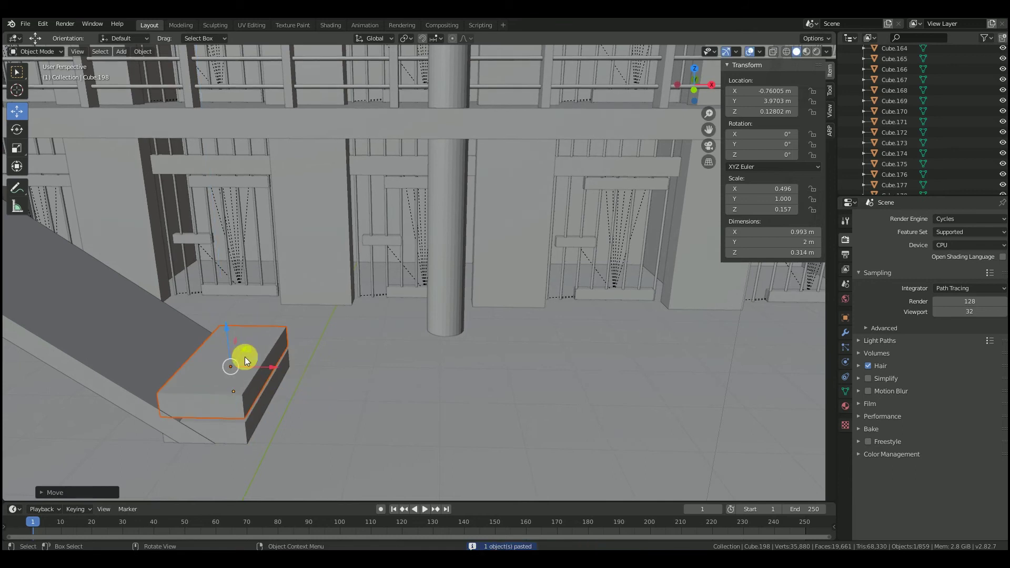
{"action": "left_click_drag", "start_coordinate": [275, 367], "coordinate": [237, 374]}
{"action": "left_click_drag", "start_coordinate": [233, 376], "coordinate": [235, 406]}
Step: Paste two more stair blocks and move them up about 0.65 m and back along X about 1.08 m
{"action": "key", "text": "ctrl+v"}
{"action": "key", "text": "g"}
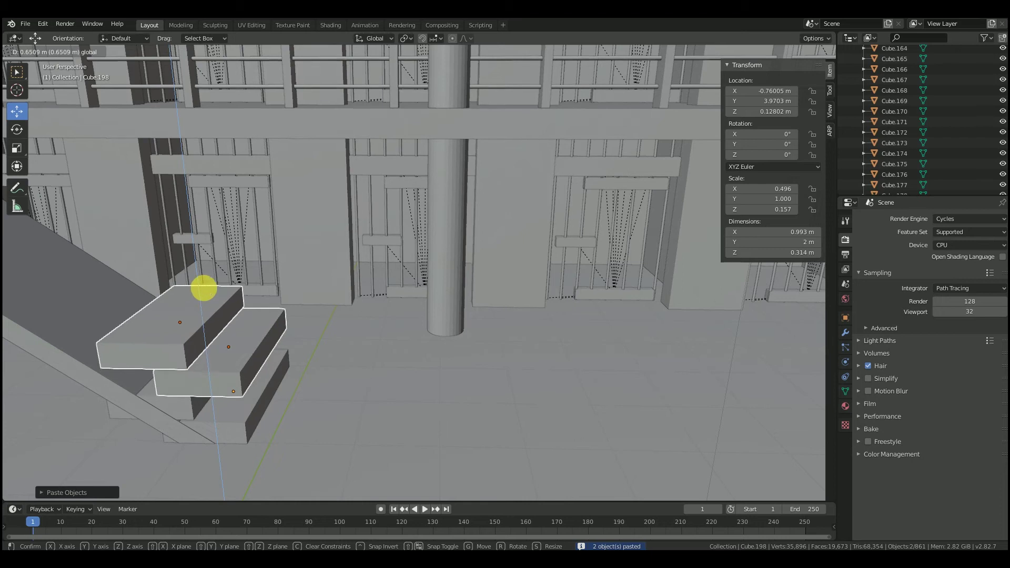
{"action": "left_click", "coordinate": [203, 289]}
{"action": "key", "text": "g"}
{"action": "key", "text": "x"}
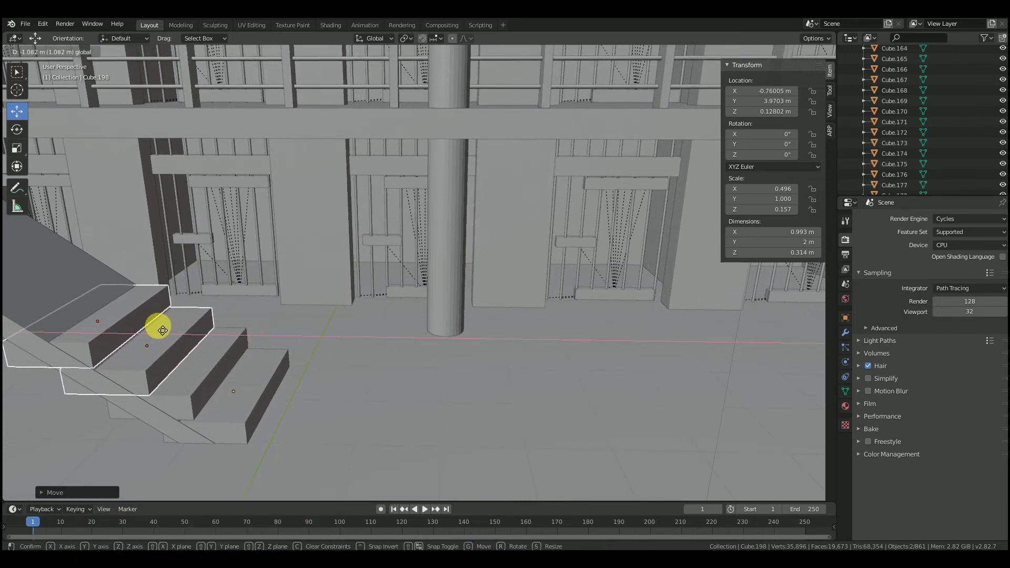
{"action": "left_click", "coordinate": [158, 327]}
Step: Add the two lower stair blocks to the selection and move all four forward along X by about 0.25 m
{"action": "middle_click_drag", "start_coordinate": [158, 327], "coordinate": [308, 255]}
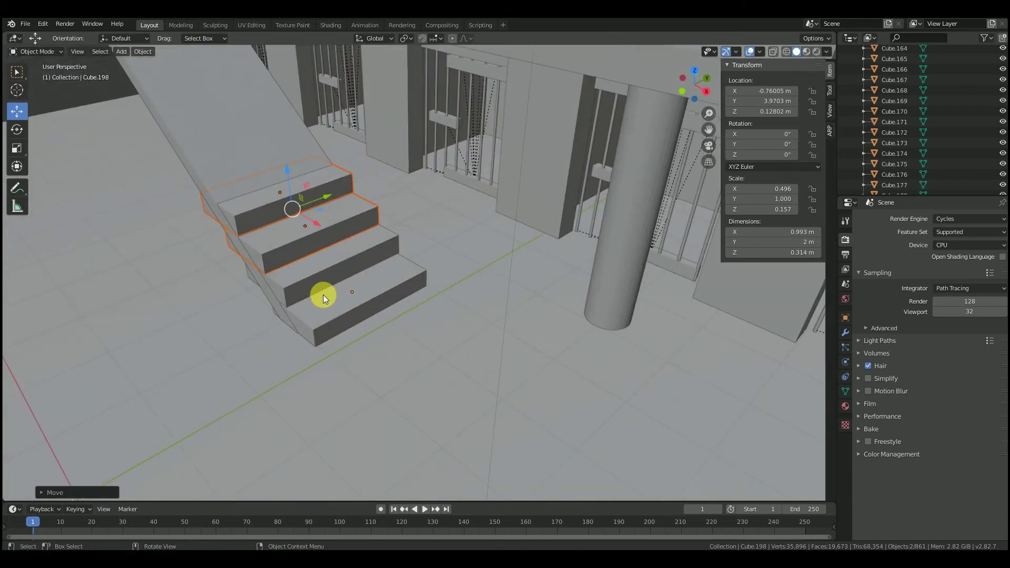
{"action": "middle_click_drag", "start_coordinate": [247, 141], "coordinate": [433, 182]}
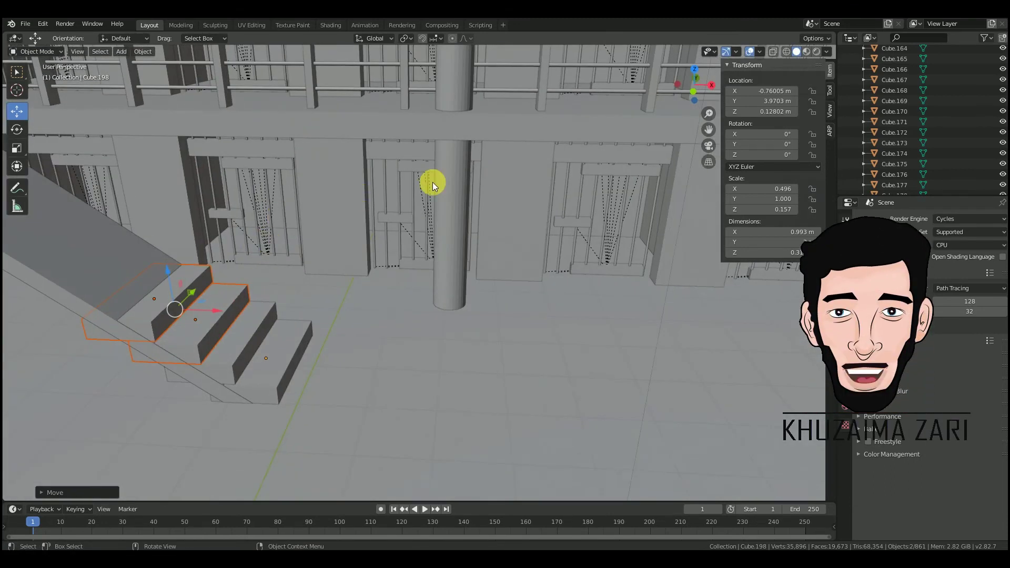
{"action": "middle_click_drag", "start_coordinate": [659, 149], "coordinate": [700, 158]}
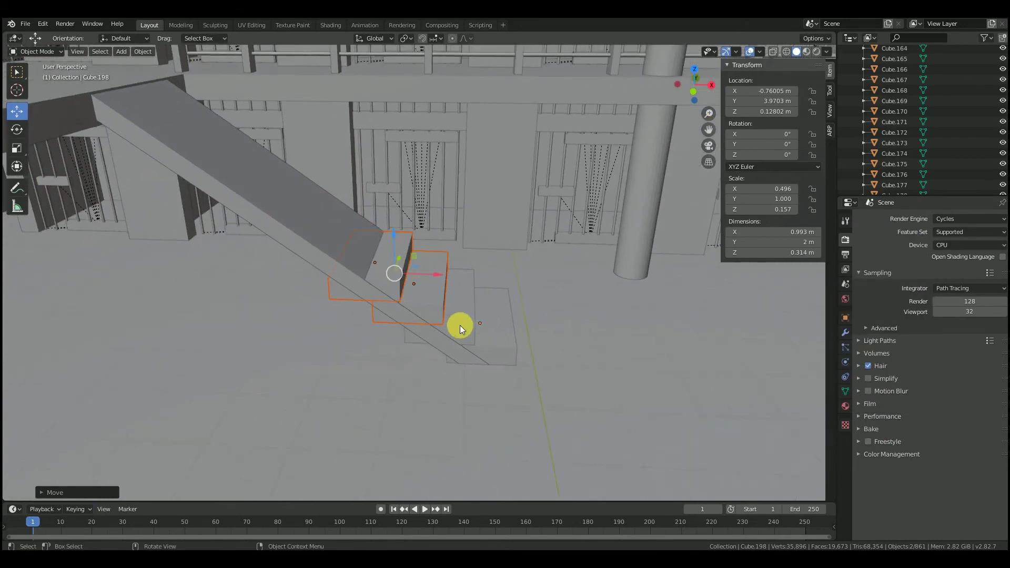
{"action": "left_click", "coordinate": [489, 339], "text": "shift"}
{"action": "left_click", "coordinate": [453, 293], "text": "shift"}
{"action": "key", "text": "g"}
{"action": "key", "text": "x"}
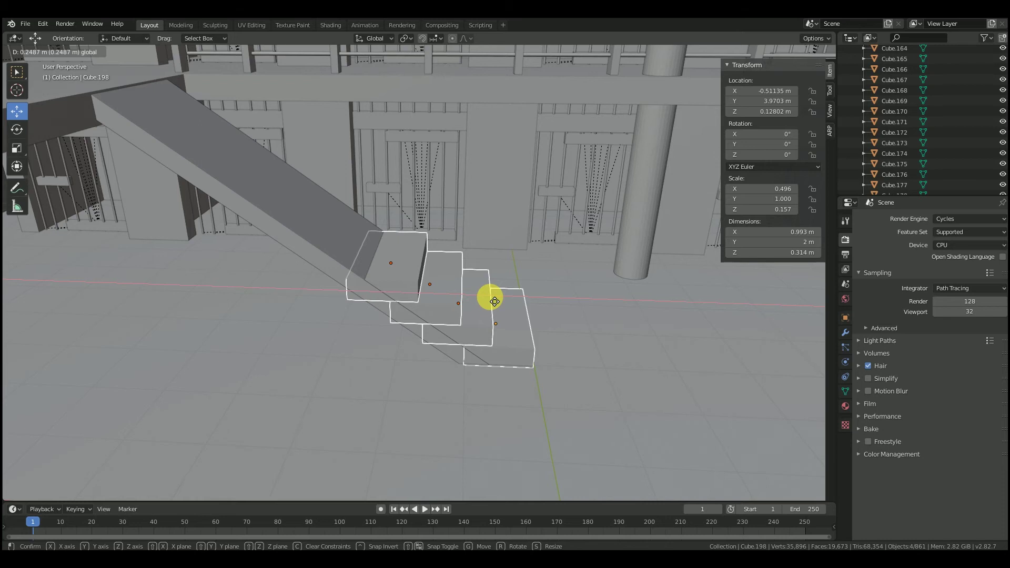
{"action": "left_click", "coordinate": [495, 301]}
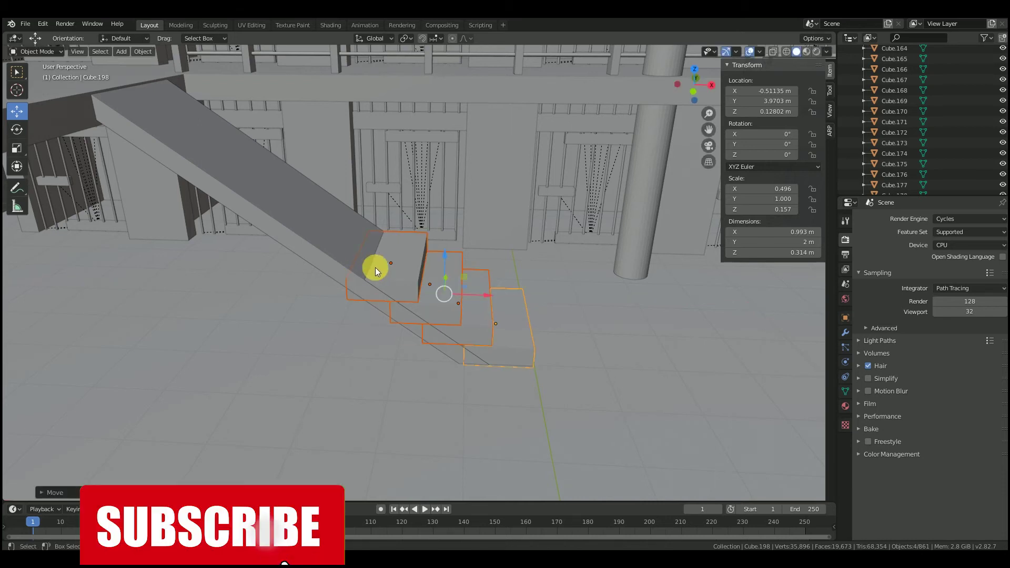
Step: Copy the four stair blocks and move the copies up and back along X to continue the flight up the ramp
{"action": "scroll", "coordinate": [375, 267], "scroll_direction": "up", "scroll_amount": 1}
{"action": "key", "text": "ctrl+c"}
{"action": "key", "text": "ctrl+v"}
{"action": "key", "text": "g"}
{"action": "left_click", "coordinate": [451, 175]}
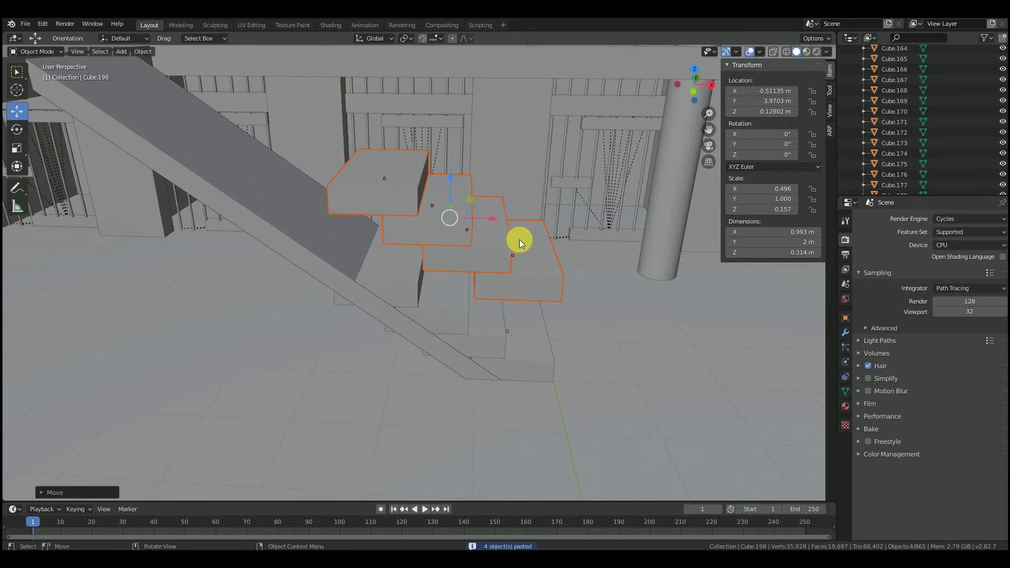
{"action": "key", "text": "g"}
{"action": "left_click", "coordinate": [354, 193]}
{"action": "left_click_drag", "start_coordinate": [362, 175], "coordinate": [362, 161]}
{"action": "left_click_drag", "start_coordinate": [406, 204], "coordinate": [378, 205]}
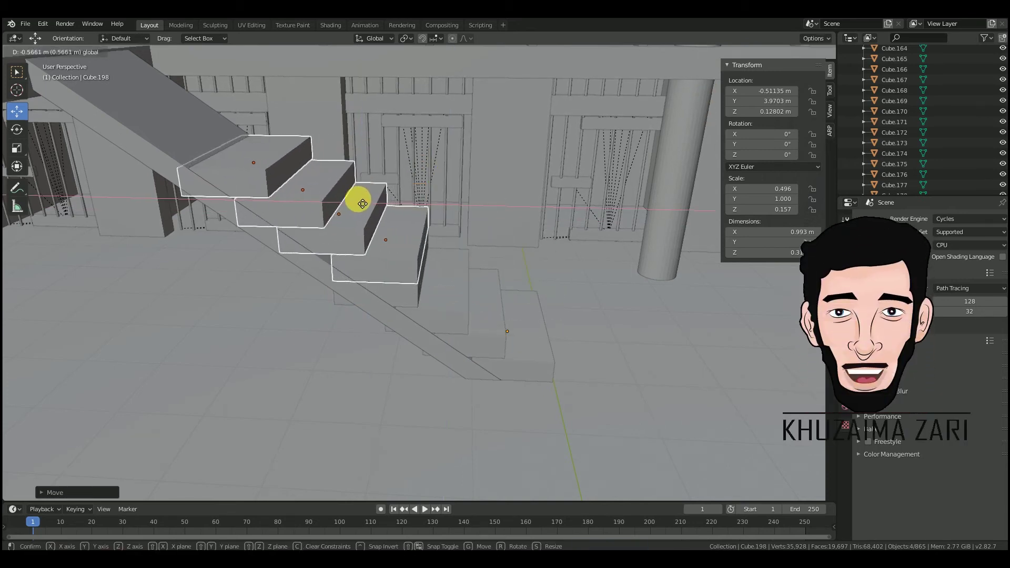
{"action": "left_click", "coordinate": [342, 218]}
Step: Copy the four upper stair blocks and move the copies up and back along X to carry the flight to the walkway
{"action": "left_click_drag", "start_coordinate": [708, 129], "coordinate": [713, 131]}
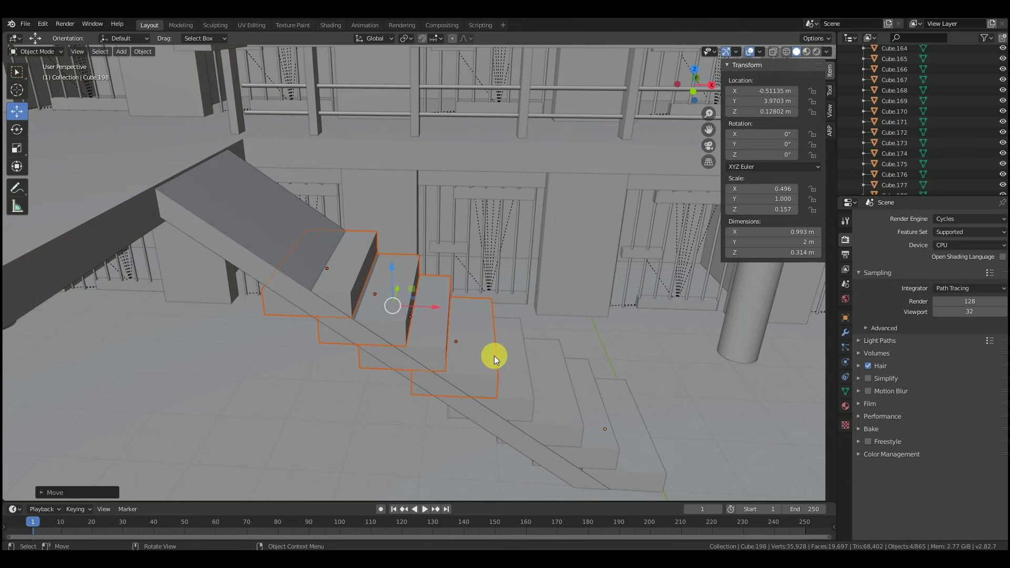
{"action": "left_click", "coordinate": [494, 356]}
{"action": "left_click", "coordinate": [436, 347], "text": "shift"}
{"action": "left_click", "coordinate": [390, 316], "text": "shift"}
{"action": "left_click", "coordinate": [352, 285], "text": "shift"}
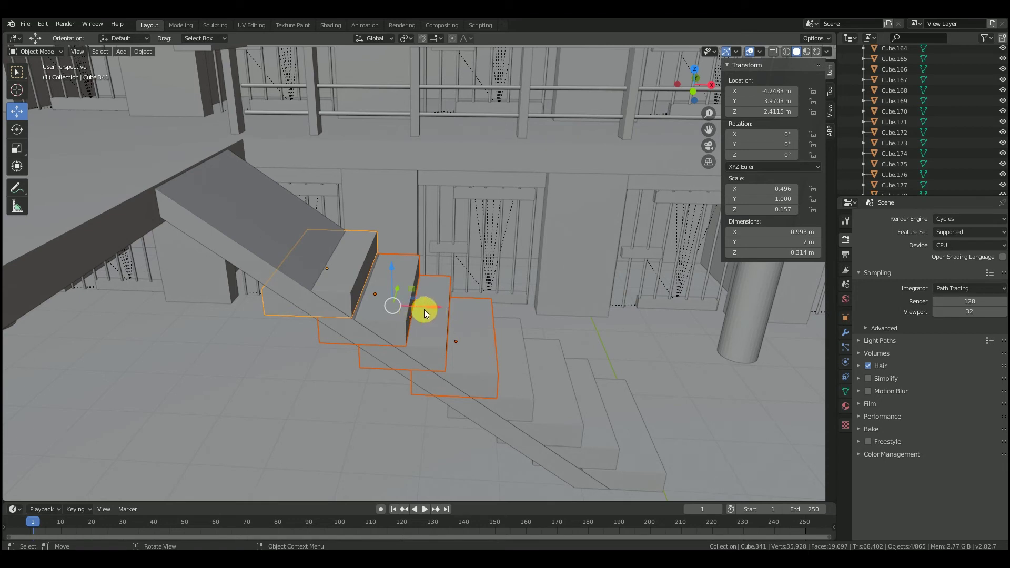
{"action": "key", "text": "ctrl+v"}
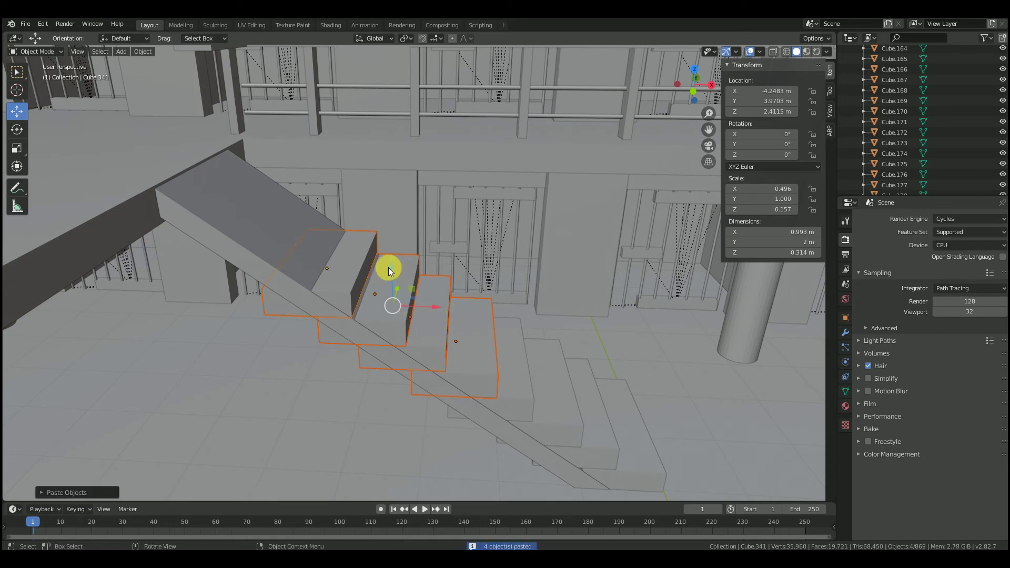
{"action": "left_click_drag", "start_coordinate": [394, 265], "coordinate": [308, 218]}
{"action": "mouse_move", "coordinate": [273, 183]}
{"action": "left_mouse_down"}
{"action": "mouse_move", "coordinate": [271, 163]}
{"action": "mouse_move", "coordinate": [283, 166]}
{"action": "left_mouse_up"}
{"action": "left_click_drag", "start_coordinate": [308, 201], "coordinate": [255, 199]}
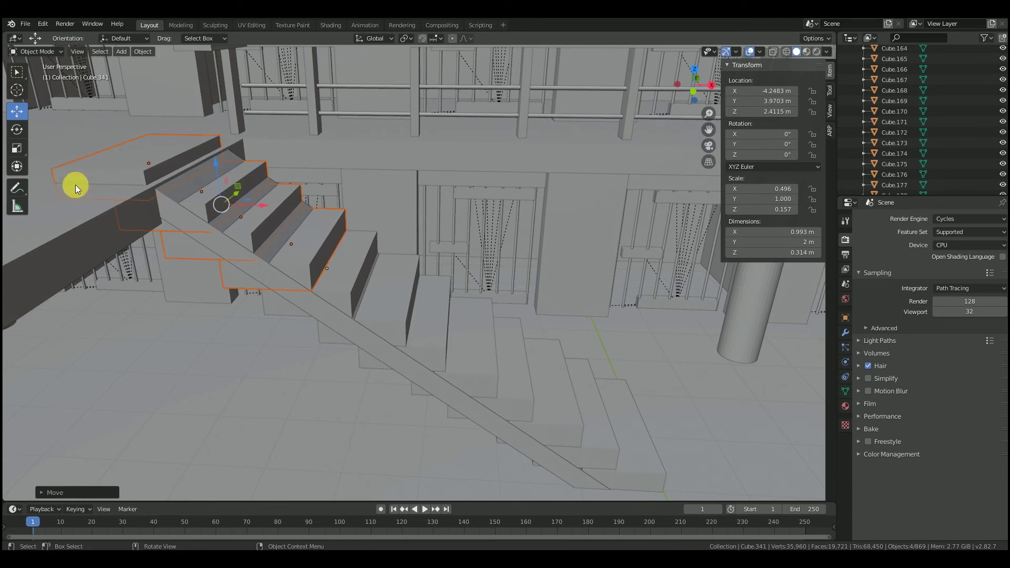
Step: Slide individual blocks in the upper part of the flight forward along X to even out the stair spacing
{"action": "middle_click_drag", "start_coordinate": [75, 185], "coordinate": [128, 204]}
{"action": "left_click", "coordinate": [360, 276]}
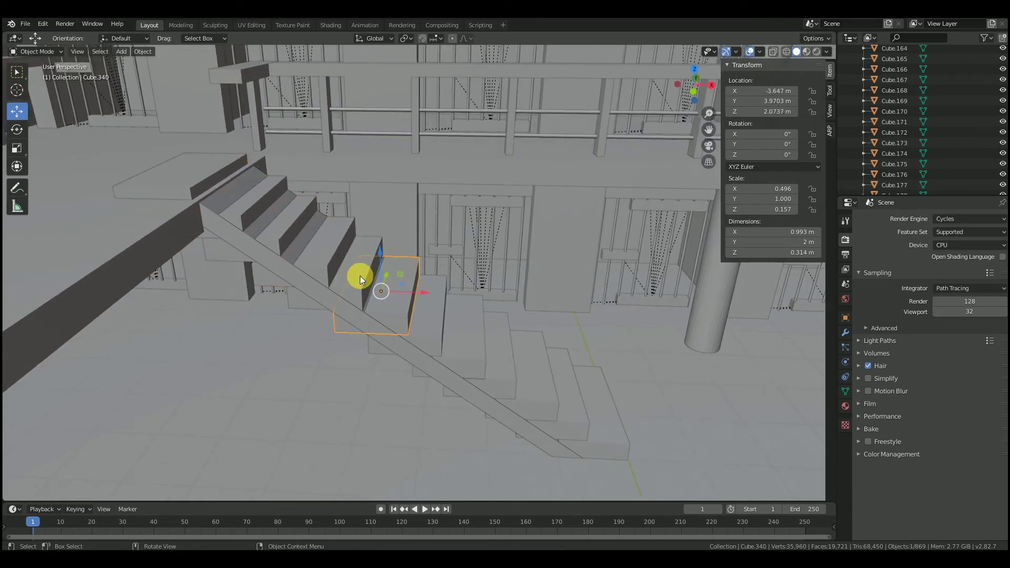
{"action": "left_click_drag", "start_coordinate": [386, 273], "coordinate": [356, 252]}
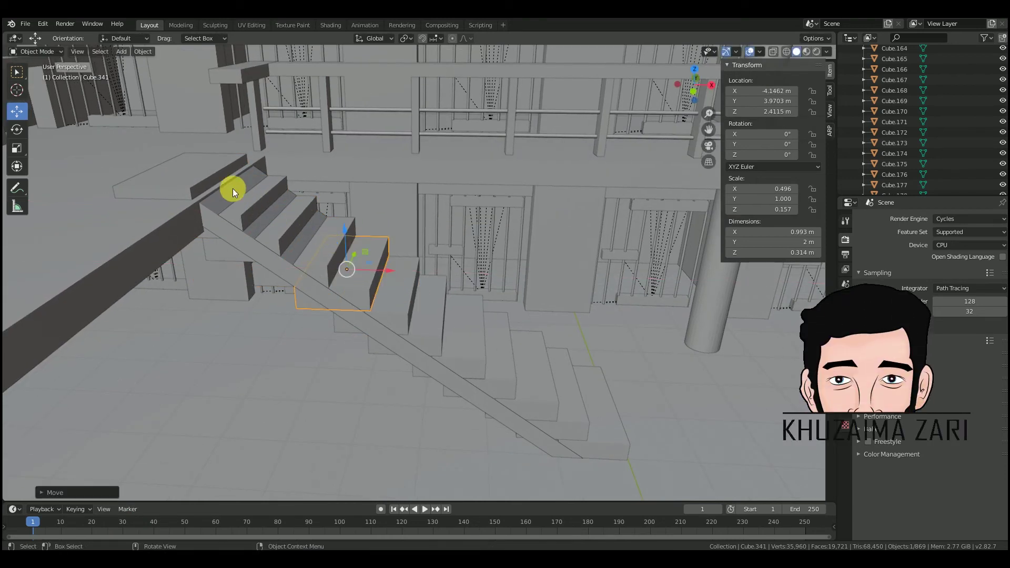
{"action": "left_click", "coordinate": [266, 201]}
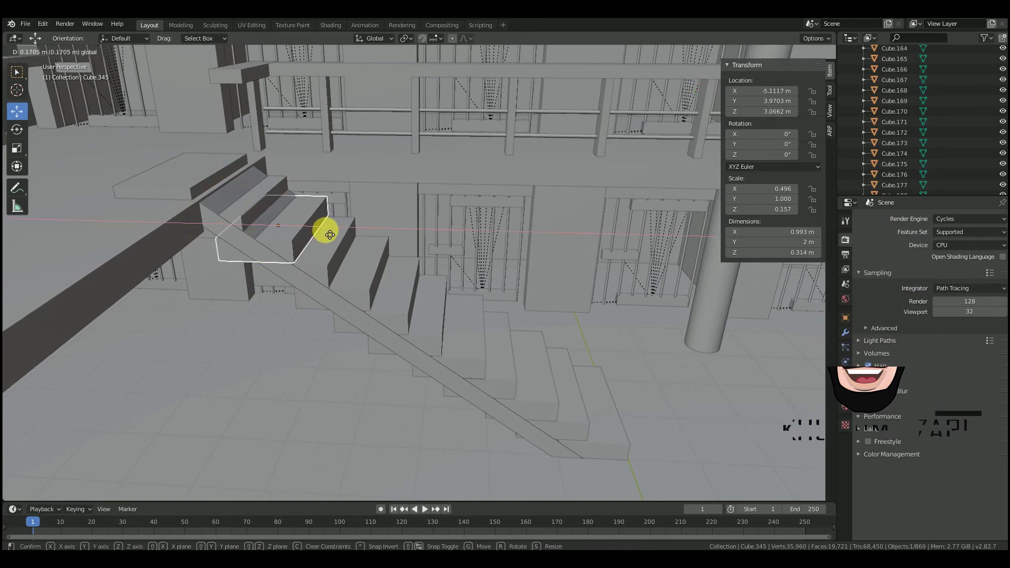
{"action": "left_click", "coordinate": [327, 227]}
{"action": "left_click_drag", "start_coordinate": [330, 234], "coordinate": [370, 255]}
{"action": "left_click", "coordinate": [266, 200]}
{"action": "left_click_drag", "start_coordinate": [275, 203], "coordinate": [223, 199]}
Step: Delete the topmost stair block and undo the deletion
{"action": "key", "text": "x"}
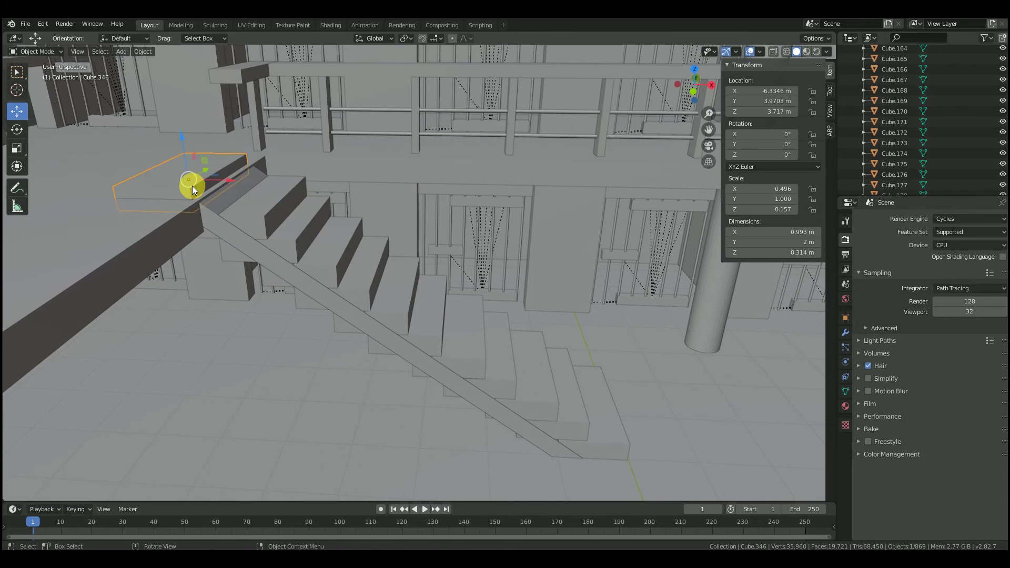
{"action": "left_click", "coordinate": [191, 185]}
{"action": "left_click", "coordinate": [276, 202]}
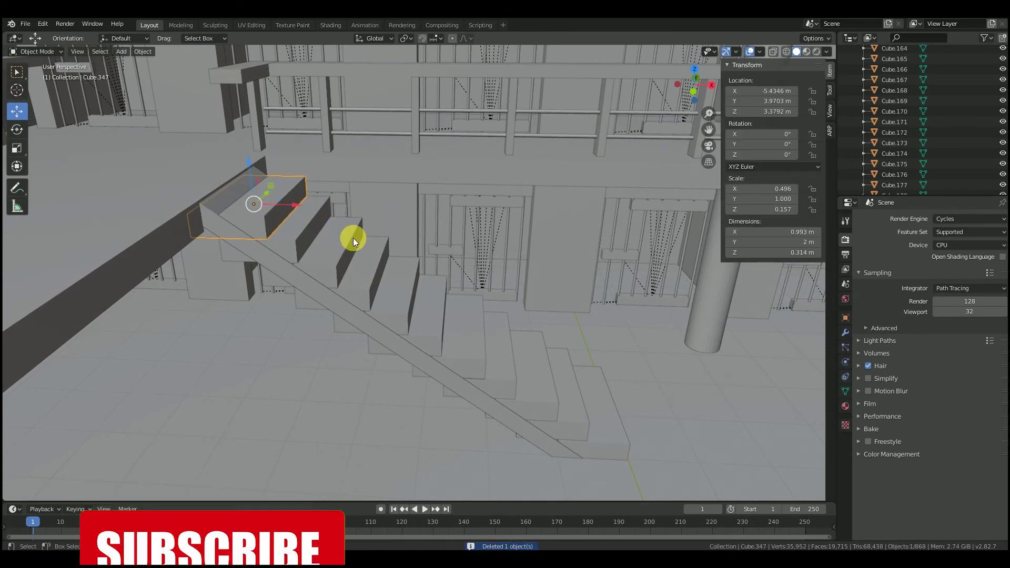
{"action": "key", "text": "ctrl+z"}
{"action": "key", "text": "ctrl+z"}
Step: Move the topmost stair block forward along X by about 0.5 m and down by about 0.16 m
{"action": "mouse_move", "coordinate": [230, 174]}
{"action": "left_mouse_down"}
{"action": "mouse_move", "coordinate": [264, 185]}
{"action": "mouse_move", "coordinate": [243, 163]}
{"action": "left_mouse_up"}
{"action": "key", "text": "g"}
{"action": "key", "text": "z"}
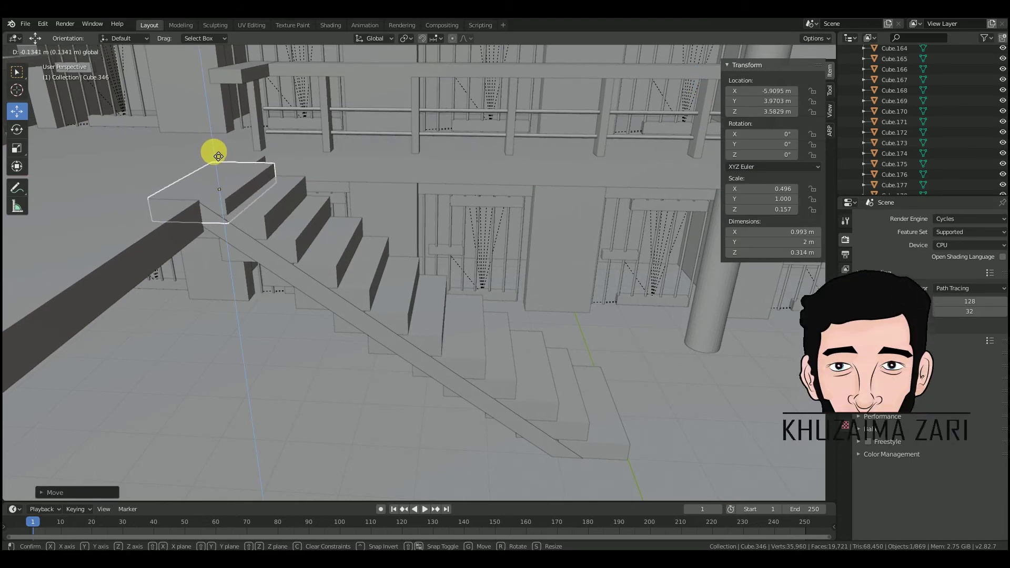
{"action": "left_click_drag", "start_coordinate": [219, 157], "coordinate": [219, 158]}
{"action": "left_click_drag", "start_coordinate": [269, 192], "coordinate": [274, 191]}
Step: Slide the stair blocks in the middle of the flight slightly forward along X to equalise the treads
{"action": "left_click", "coordinate": [436, 336]}
{"action": "left_click_drag", "start_coordinate": [460, 316], "coordinate": [473, 315]}
{"action": "left_click", "coordinate": [396, 305]}
{"action": "key", "text": "shift+d"}
{"action": "left_click", "coordinate": [402, 284]}
{"action": "key", "text": "g"}
{"action": "left_click_drag", "start_coordinate": [400, 272], "coordinate": [410, 275]}
{"action": "left_click", "coordinate": [336, 248]}
{"action": "left_click_drag", "start_coordinate": [361, 254], "coordinate": [375, 254]}
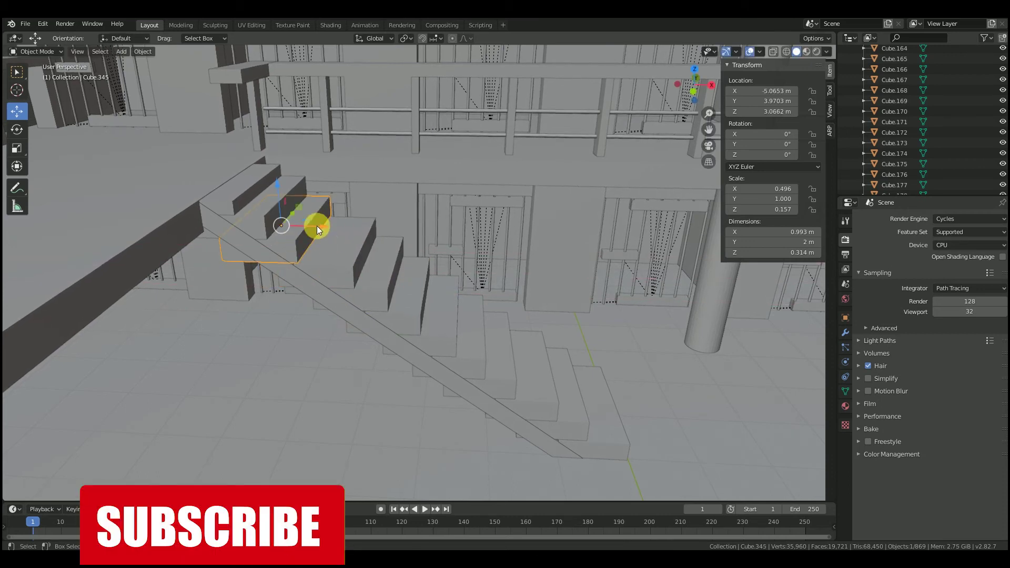
Step: Slide the top three stair blocks forward along X to about -4.83 m, -5.27 m and -5.68 m
{"action": "key", "text": "shift+d"}
{"action": "left_click", "coordinate": [293, 204]}
{"action": "mouse_move", "coordinate": [291, 203]}
{"action": "left_mouse_down"}
{"action": "mouse_move", "coordinate": [303, 206]}
{"action": "mouse_move", "coordinate": [277, 194]}
{"action": "left_mouse_up"}
{"action": "left_click", "coordinate": [237, 194]}
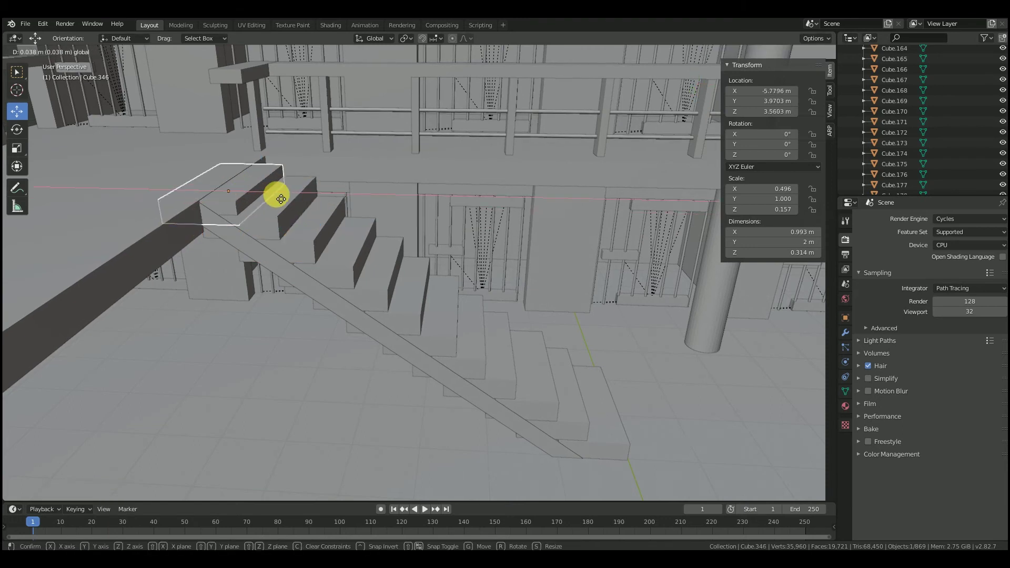
{"action": "left_click", "coordinate": [277, 197]}
Step: Deselect the stairs and save the file
{"action": "scroll", "coordinate": [630, 419], "scroll_direction": "down", "scroll_amount": 1}
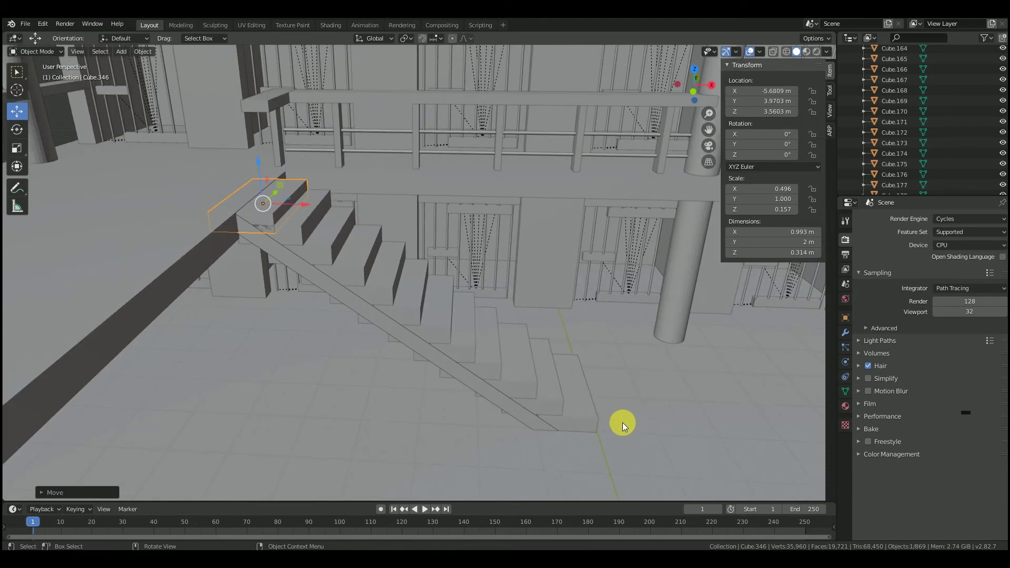
{"action": "middle_click_drag", "start_coordinate": [459, 409], "coordinate": [410, 362]}
{"action": "left_click", "coordinate": [193, 320]}
{"action": "middle_click_drag", "start_coordinate": [193, 320], "coordinate": [386, 431]}
{"action": "key", "text": "ctrl+s"}
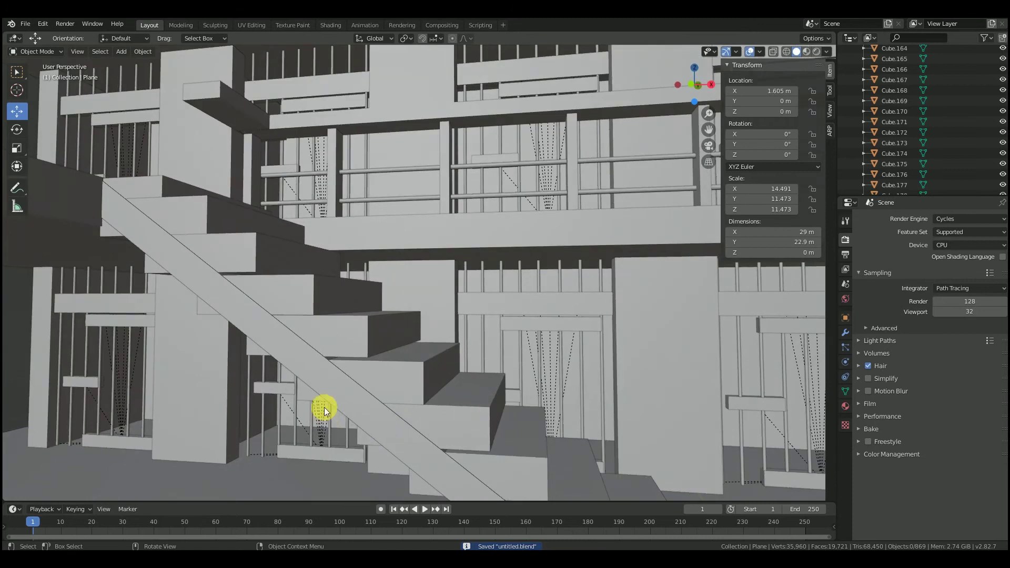
{"action": "left_click", "coordinate": [16, 149]}
{"action": "left_click", "coordinate": [176, 256]}
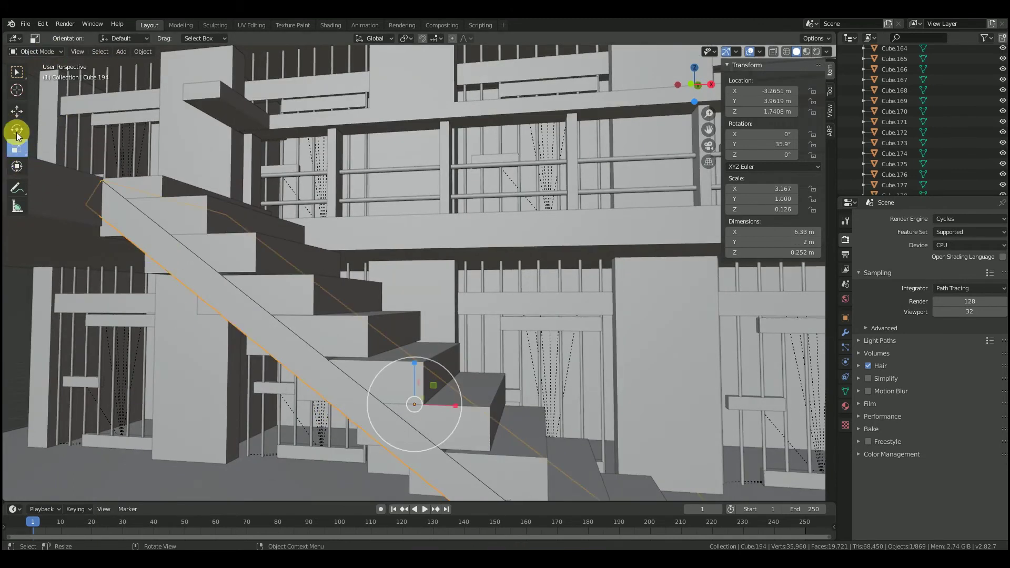
{"action": "key", "text": "Tab"}
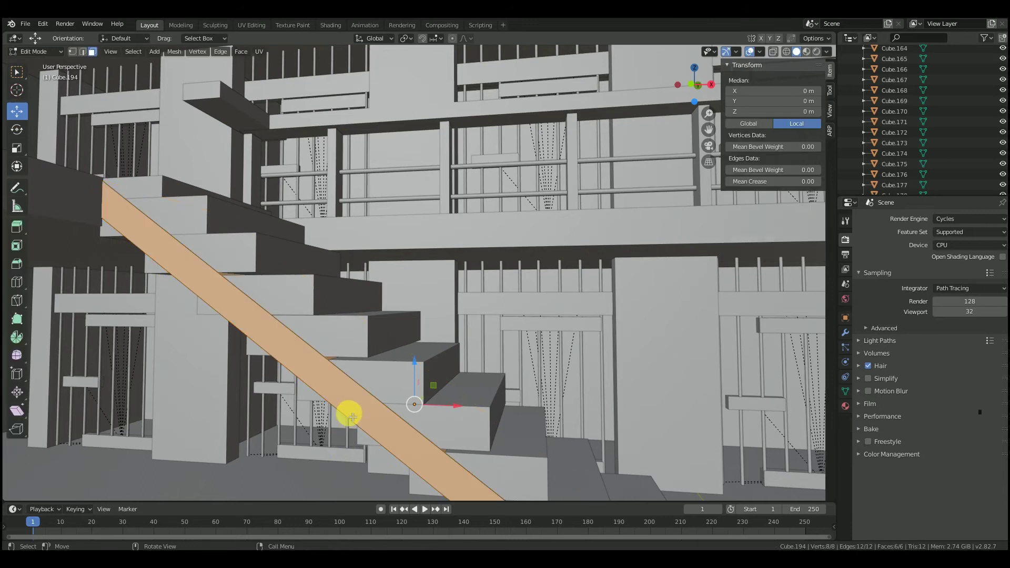
{"action": "middle_click_drag", "start_coordinate": [245, 376], "coordinate": [343, 363]}
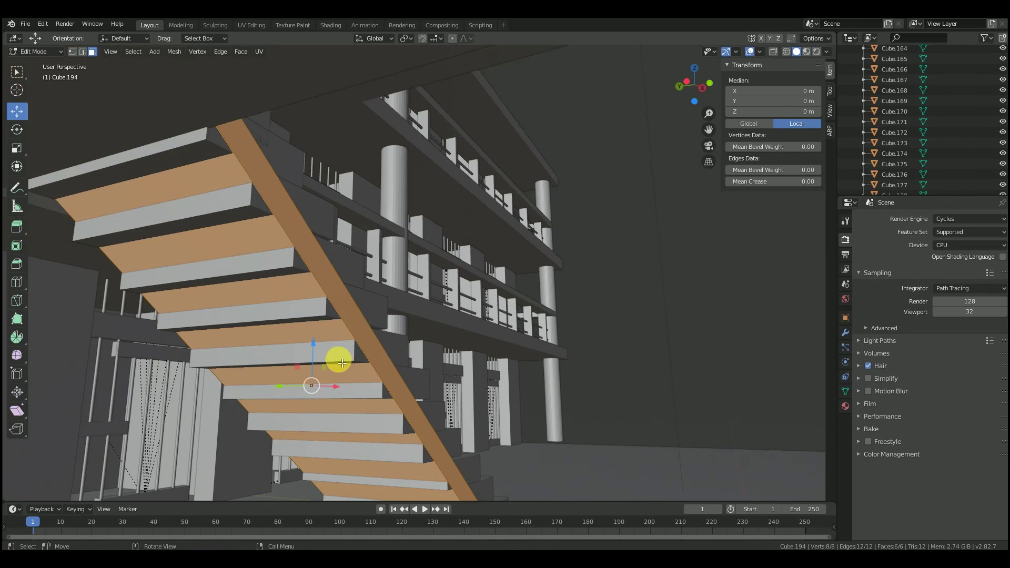
{"action": "middle_click_drag", "start_coordinate": [301, 399], "coordinate": [251, 397]}
{"action": "middle_click_drag", "start_coordinate": [307, 355], "coordinate": [382, 377]}
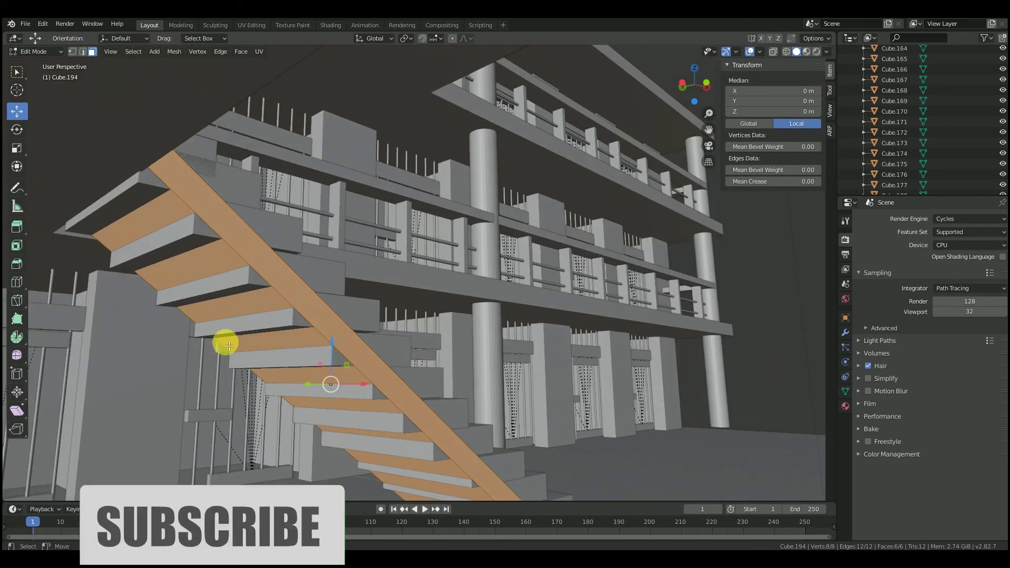
{"action": "left_click", "coordinate": [751, 318]}
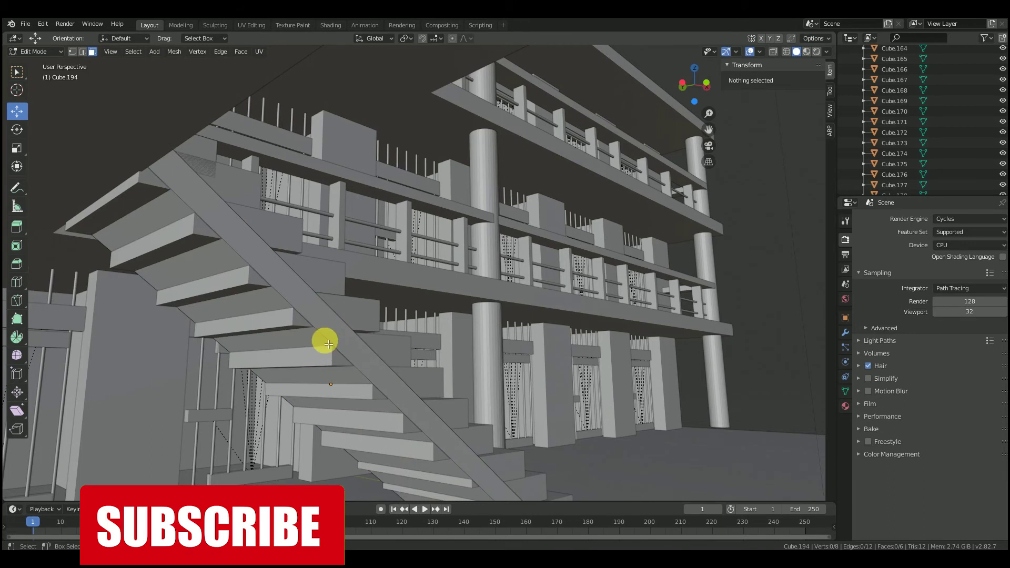
{"action": "left_click", "coordinate": [83, 53]}
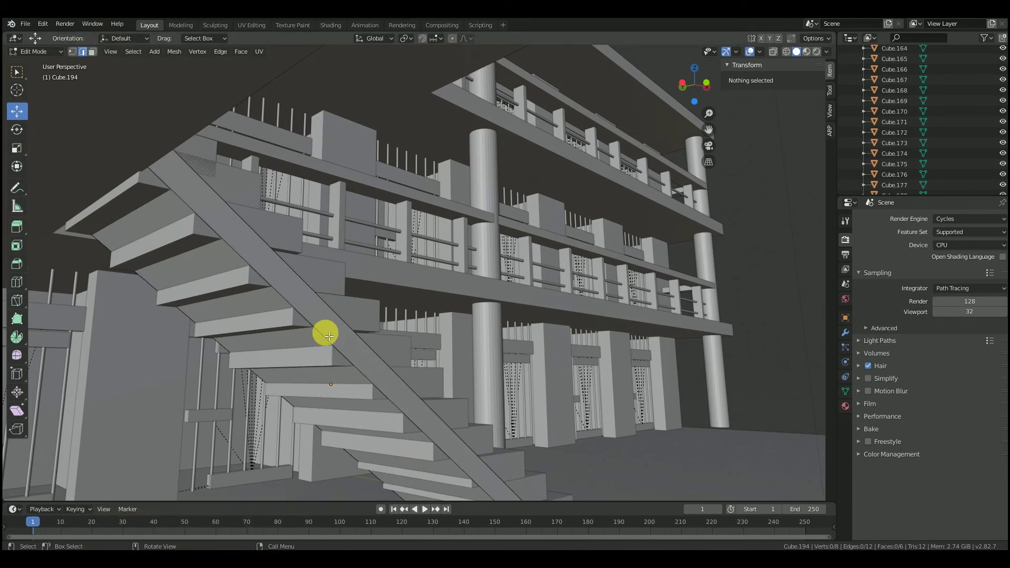
{"action": "left_click", "coordinate": [326, 340]}
{"action": "middle_click_drag", "start_coordinate": [300, 334], "coordinate": [313, 338]}
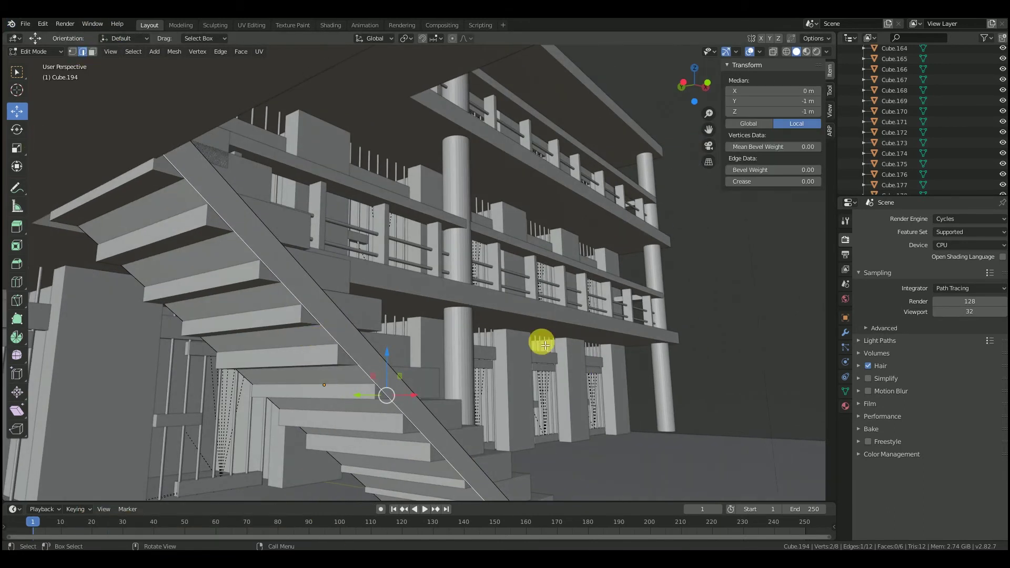
{"action": "left_click", "coordinate": [733, 338]}
{"action": "middle_click_drag", "start_coordinate": [323, 305], "coordinate": [284, 318]}
{"action": "middle_click_drag", "start_coordinate": [331, 343], "coordinate": [324, 342]}
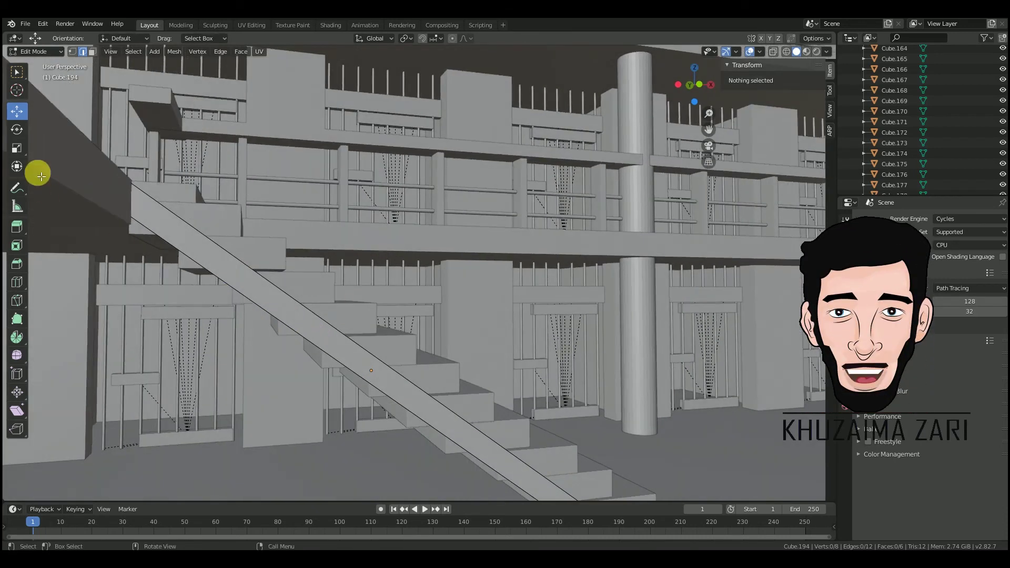
{"action": "key", "text": "Tab"}
Step: Lower the third and second stair blocks from the top slightly along Z, the second by about 0.02 m
{"action": "left_click", "coordinate": [254, 259]}
{"action": "left_click_drag", "start_coordinate": [232, 216], "coordinate": [236, 223]}
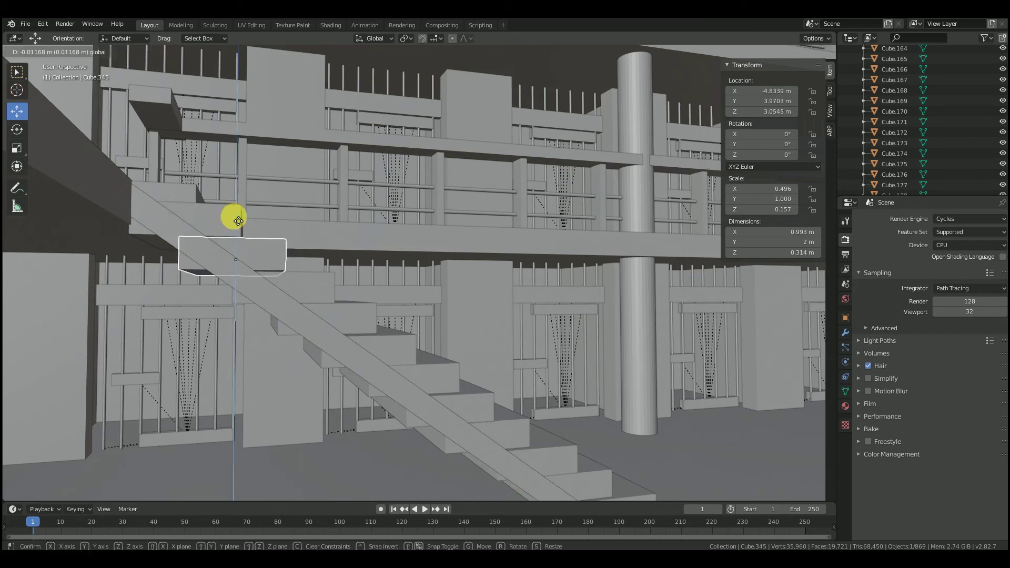
{"action": "left_click", "coordinate": [217, 209]}
{"action": "left_click_drag", "start_coordinate": [234, 218], "coordinate": [197, 194]}
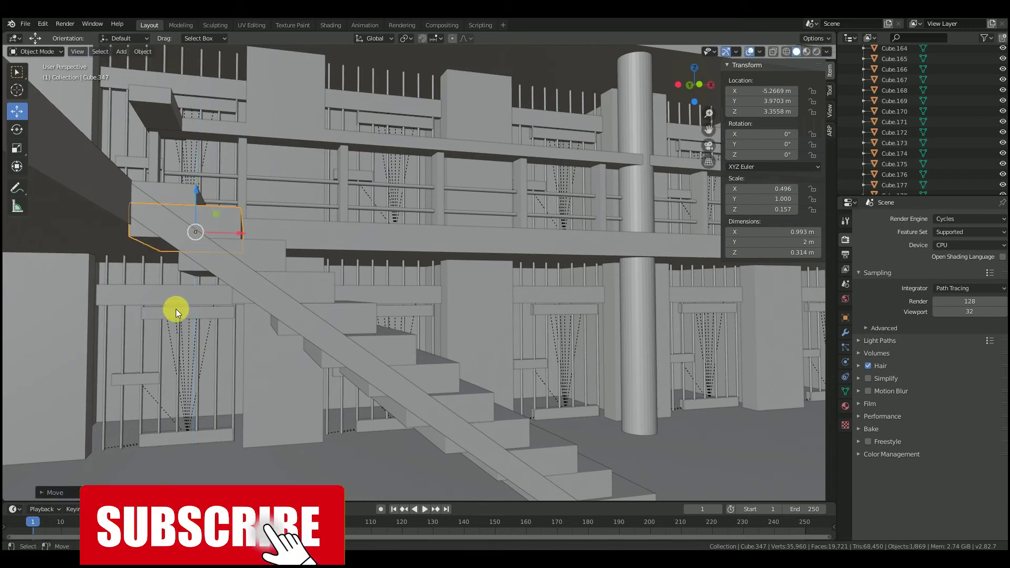
Step: Select the ten stair blocks between the topmost and bottom ones and open them together in Edit Mode
{"action": "middle_click_drag", "start_coordinate": [305, 287], "coordinate": [290, 295]}
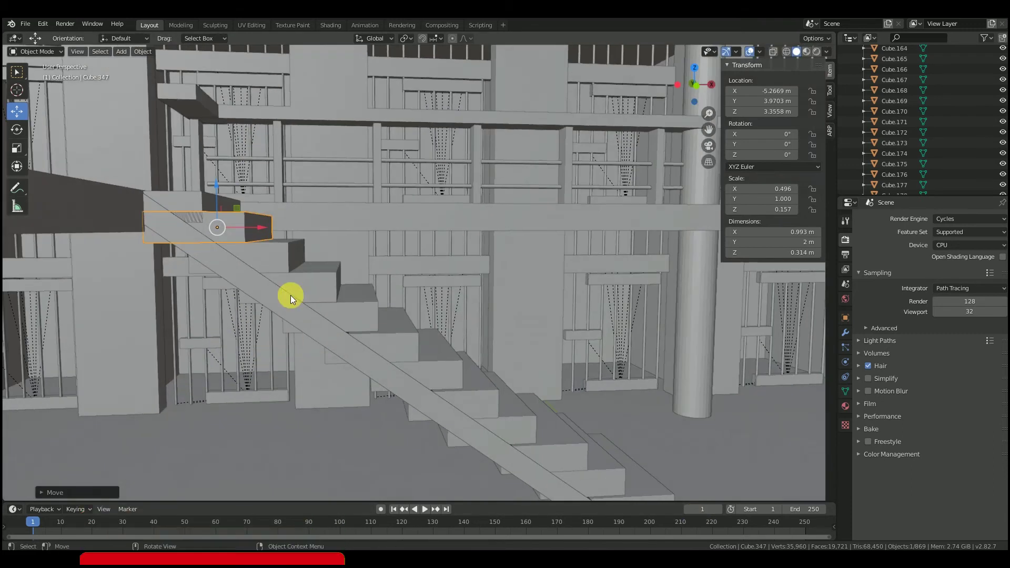
{"action": "left_click", "coordinate": [267, 257], "text": "shift"}
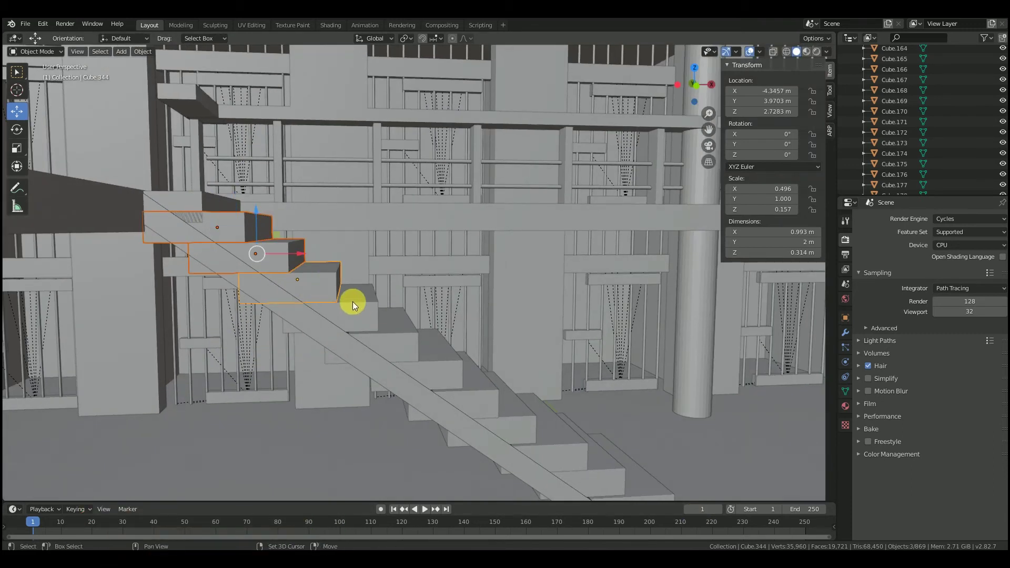
{"action": "left_click", "coordinate": [492, 403], "text": "shift"}
{"action": "left_click", "coordinate": [542, 430], "text": "shift"}
{"action": "left_click", "coordinate": [610, 473], "text": "shift"}
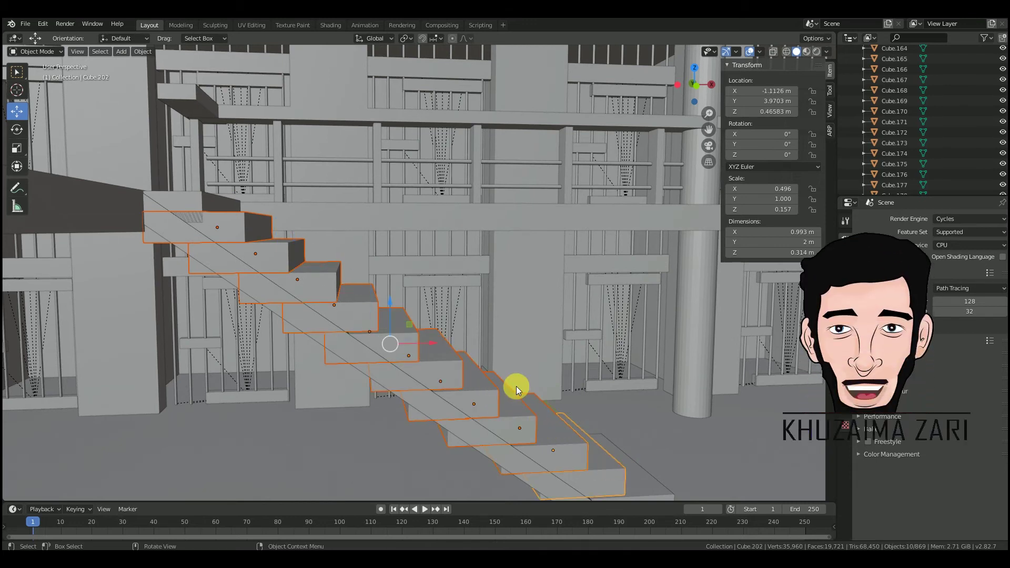
{"action": "middle_click_drag", "start_coordinate": [387, 341], "coordinate": [444, 304]}
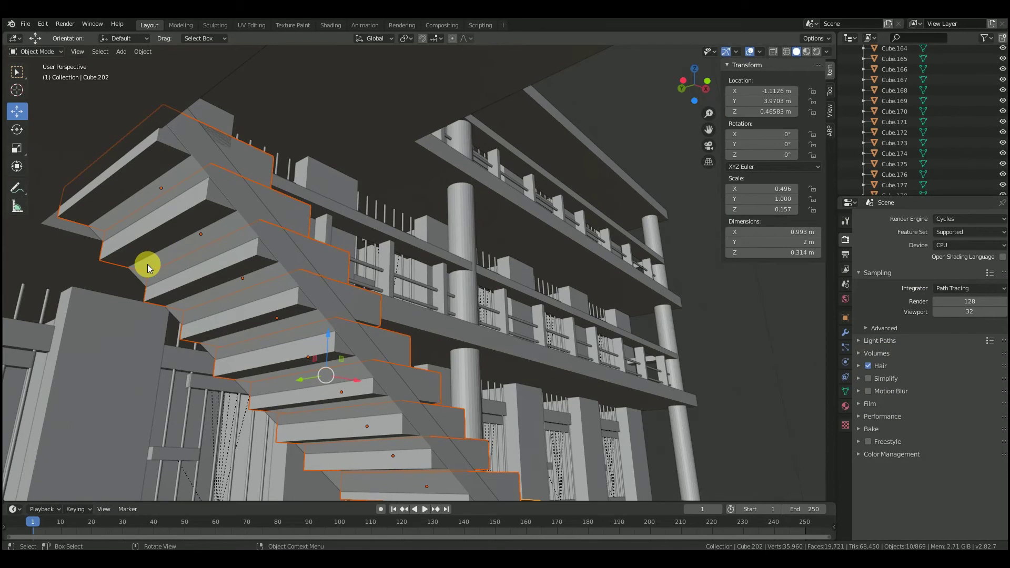
{"action": "key", "text": "Tab"}
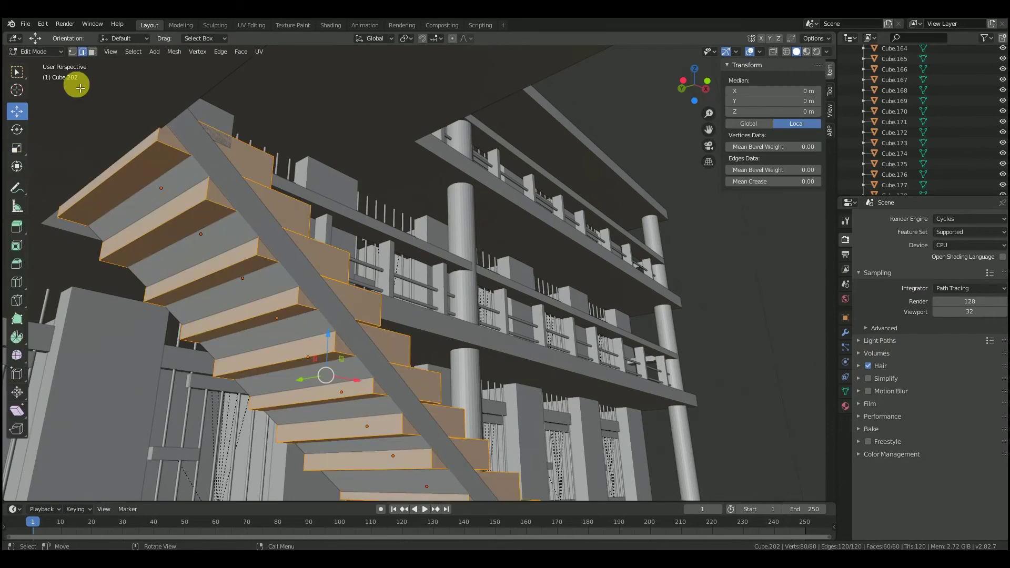
Step: Select the lower rear edge of each of the ten stair blocks between the topmost and bottom ones
{"action": "left_click", "coordinate": [226, 281]}
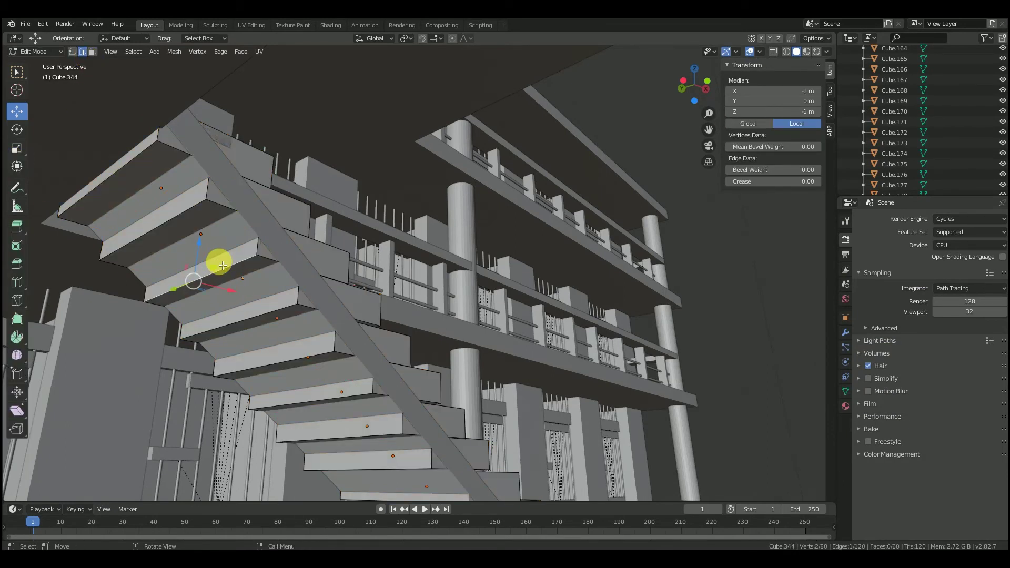
{"action": "left_click", "coordinate": [178, 217], "text": "shift"}
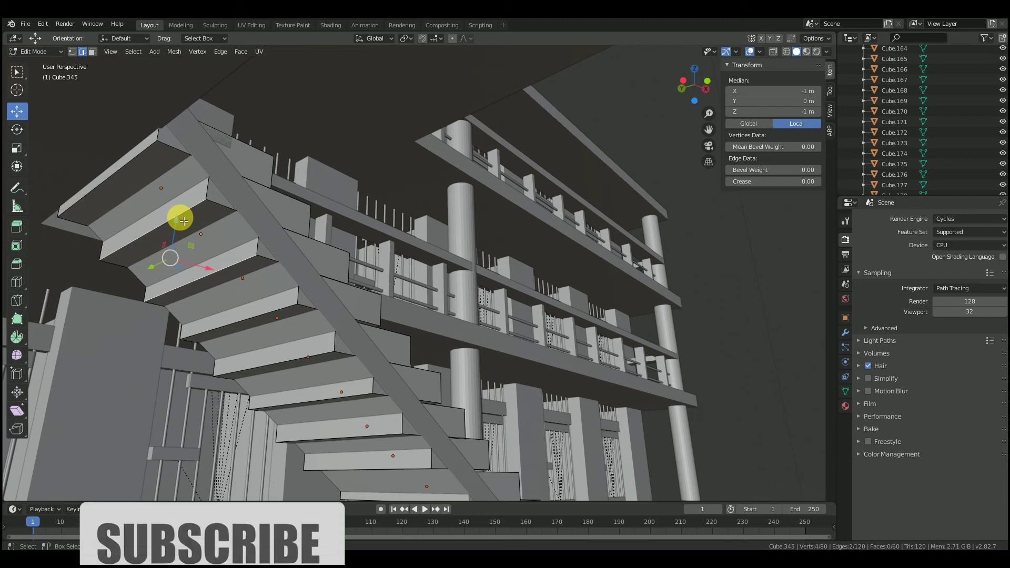
{"action": "left_click", "coordinate": [131, 169], "text": "shift"}
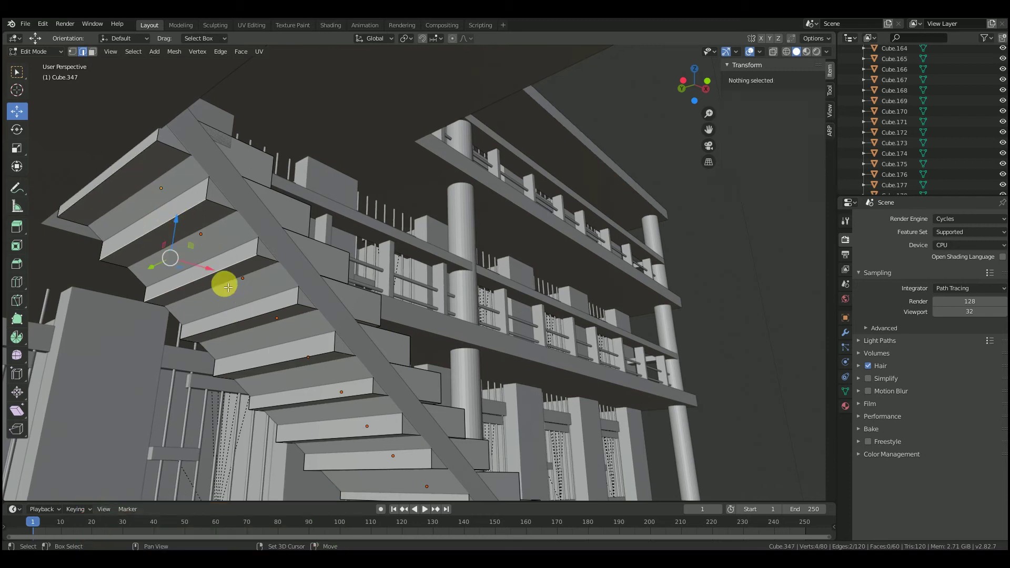
{"action": "left_click", "coordinate": [136, 166], "text": "shift"}
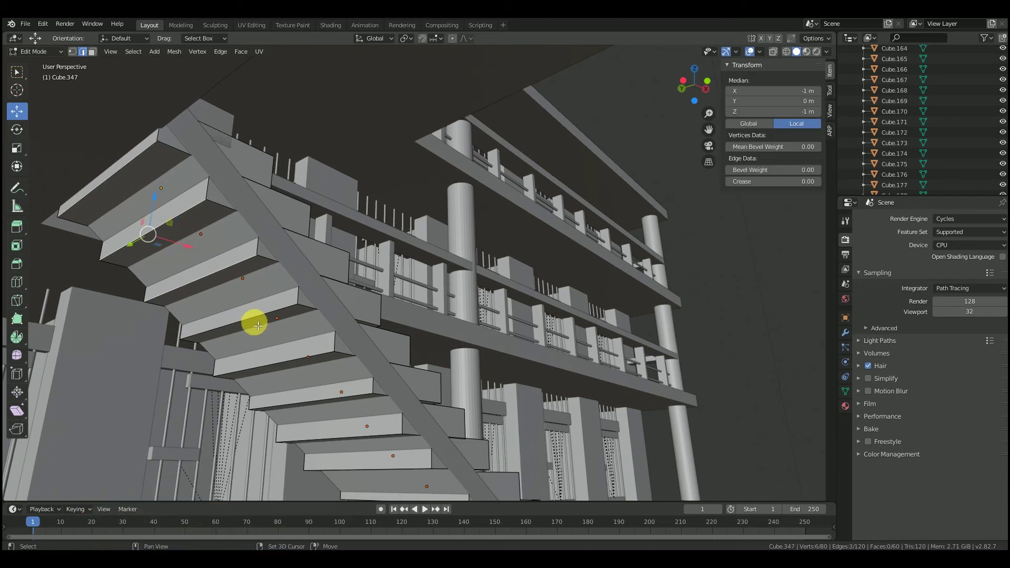
{"action": "left_click", "coordinate": [268, 321], "text": "shift"}
{"action": "left_click", "coordinate": [301, 364], "text": "shift"}
{"action": "left_click", "coordinate": [354, 399], "text": "shift"}
{"action": "left_click", "coordinate": [381, 431], "text": "shift"}
{"action": "left_click", "coordinate": [407, 471], "text": "shift"}
{"action": "middle_click_drag", "start_coordinate": [453, 436], "coordinate": [423, 445]}
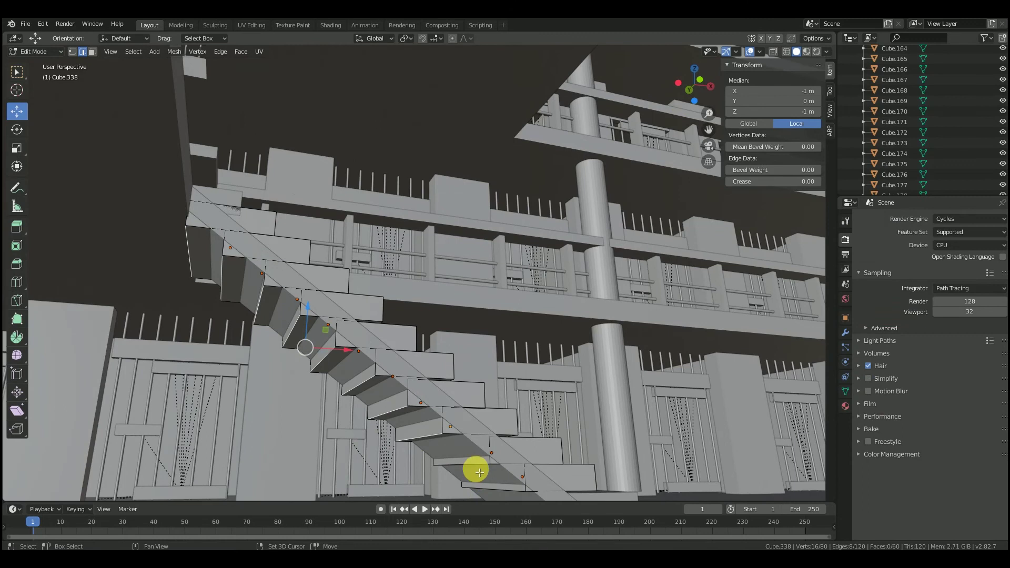
{"action": "left_click", "coordinate": [508, 493], "text": "shift"}
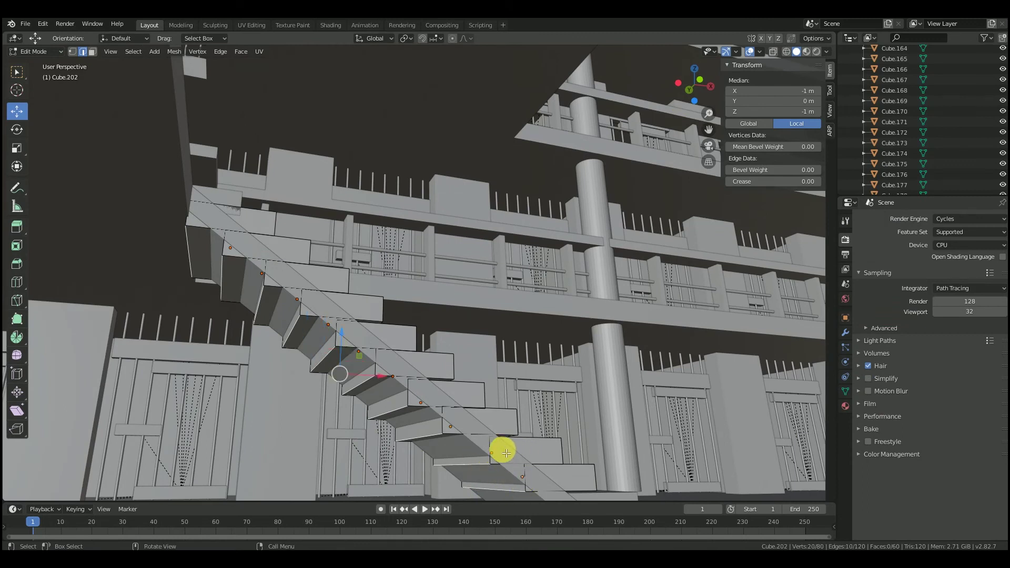
Step: Shift the selected edges forward along X so the undersides follow the ramp, at local X about -0.06 m and Z -1.77 m, then leave Edit Mode
{"action": "scroll", "coordinate": [504, 454], "scroll_direction": "down", "scroll_amount": 2}
{"action": "scroll", "coordinate": [492, 427], "scroll_direction": "up", "scroll_amount": 1}
{"action": "left_click_drag", "start_coordinate": [356, 318], "coordinate": [354, 299]}
{"action": "middle_click_drag", "start_coordinate": [386, 351], "coordinate": [350, 374]}
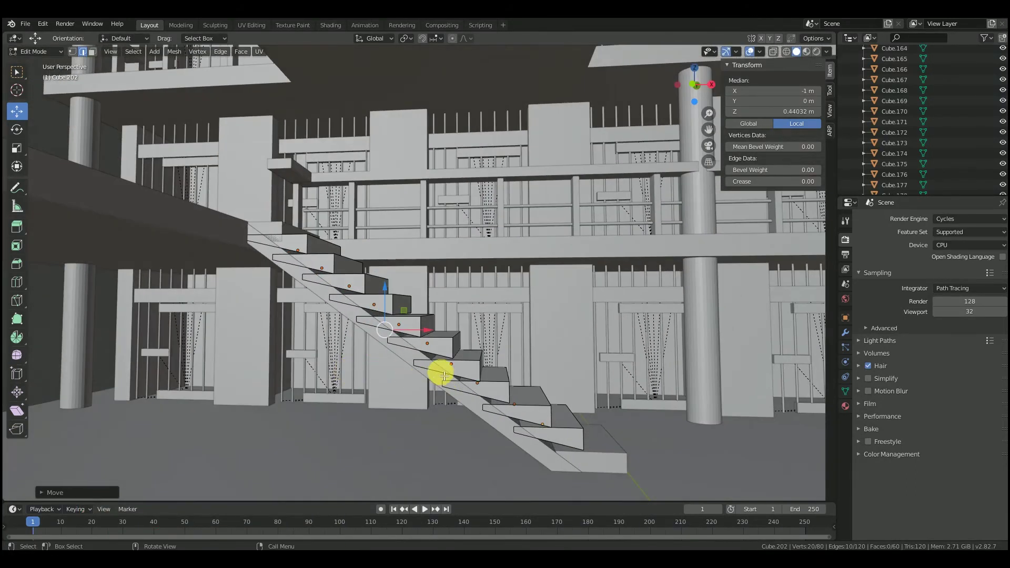
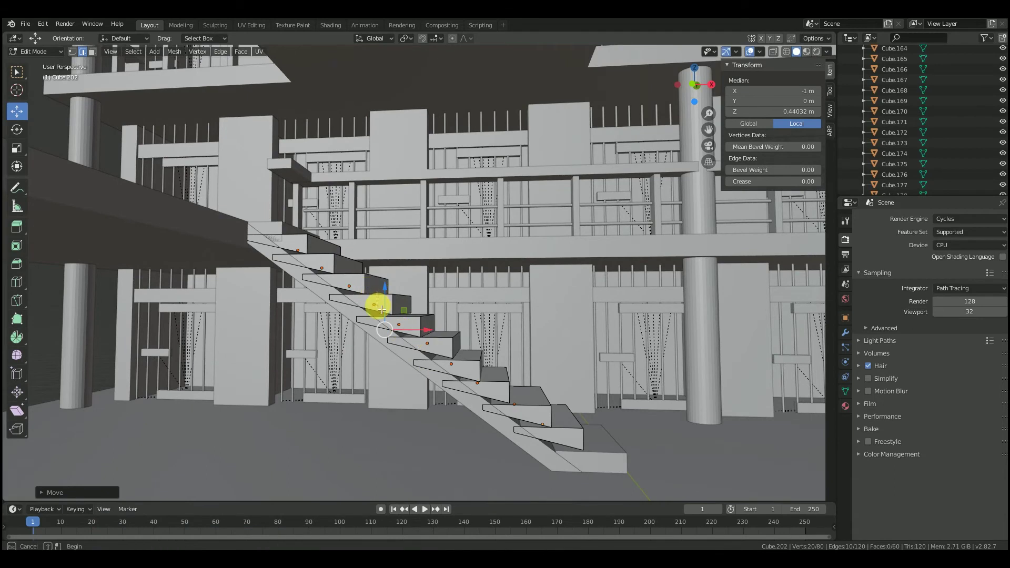
{"action": "left_click_drag", "start_coordinate": [383, 288], "coordinate": [392, 307]}
{"action": "left_click_drag", "start_coordinate": [430, 339], "coordinate": [439, 349]}
{"action": "left_click_drag", "start_coordinate": [401, 300], "coordinate": [413, 319]}
{"action": "left_click_drag", "start_coordinate": [442, 349], "coordinate": [461, 354]}
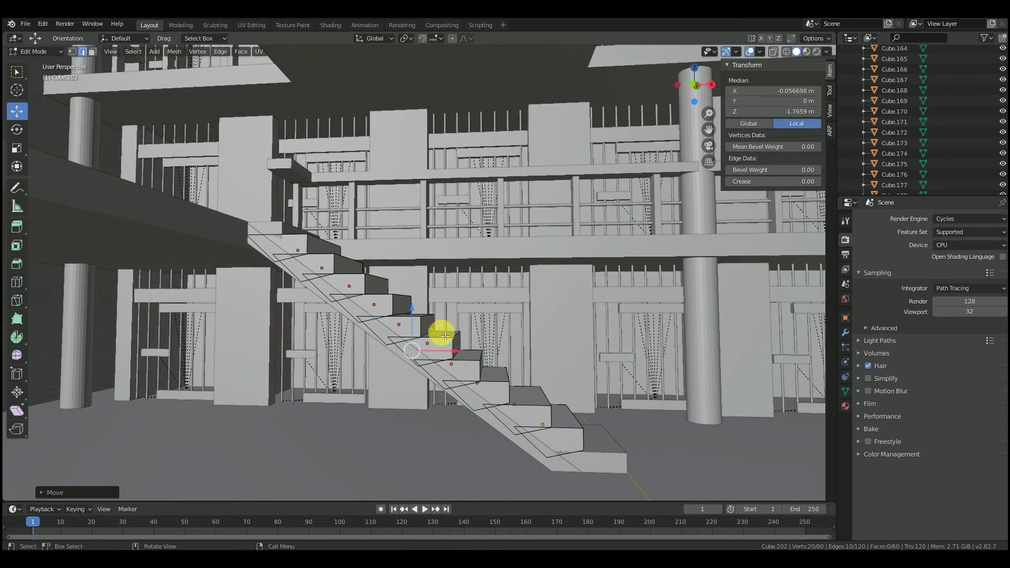
{"action": "left_click", "coordinate": [44, 315]}
{"action": "middle_click_drag", "start_coordinate": [361, 271], "coordinate": [510, 323]}
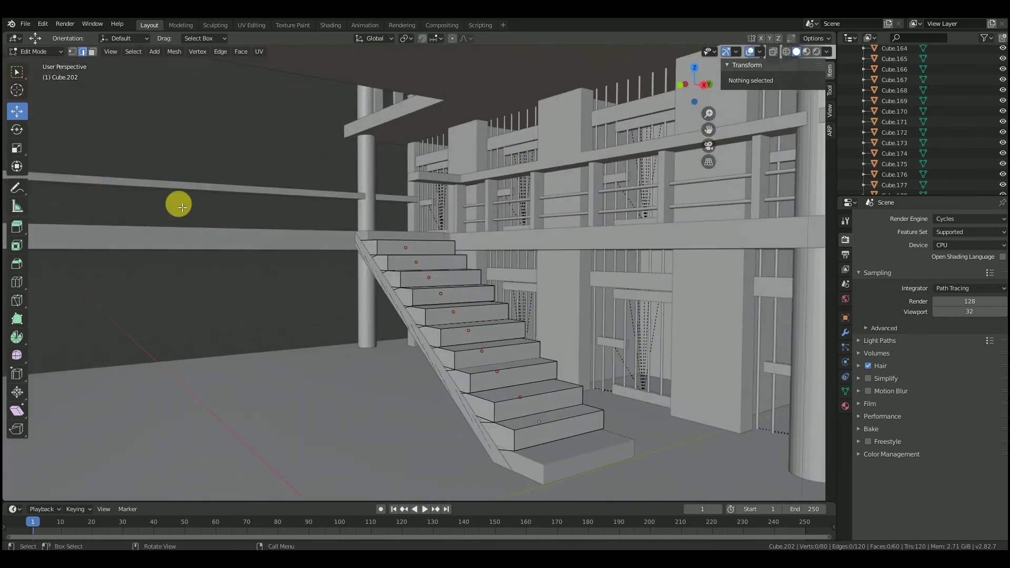
{"action": "key", "text": "Tab"}
Step: Parent all twelve stair blocks to the sloped ramp, then deselect everything
{"action": "middle_click_drag", "start_coordinate": [397, 297], "coordinate": [567, 487]}
{"action": "middle_click_drag", "start_coordinate": [558, 426], "coordinate": [542, 429]}
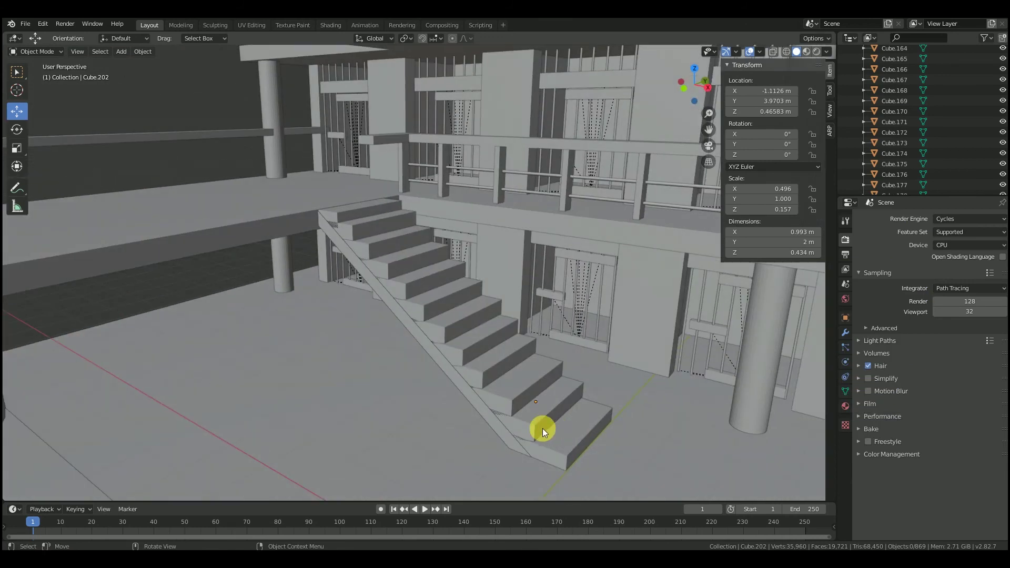
{"action": "left_click", "coordinate": [557, 459]}
{"action": "left_click", "coordinate": [522, 423], "text": "shift"}
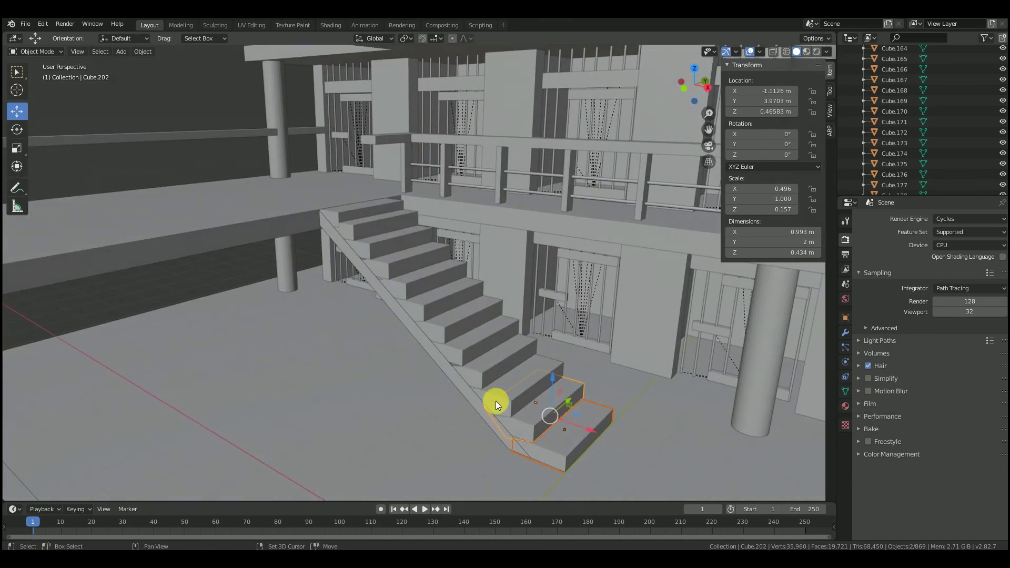
{"action": "left_click", "coordinate": [500, 382], "text": "shift"}
{"action": "left_click", "coordinate": [472, 355], "text": "shift"}
{"action": "left_click", "coordinate": [446, 330], "text": "shift"}
{"action": "left_click", "coordinate": [428, 308], "text": "shift"}
{"action": "left_click", "coordinate": [423, 297], "text": "shift"}
{"action": "left_click", "coordinate": [411, 276], "text": "shift"}
{"action": "left_click", "coordinate": [397, 258], "text": "shift"}
{"action": "left_click", "coordinate": [382, 236], "text": "shift"}
{"action": "left_click", "coordinate": [373, 220], "text": "shift"}
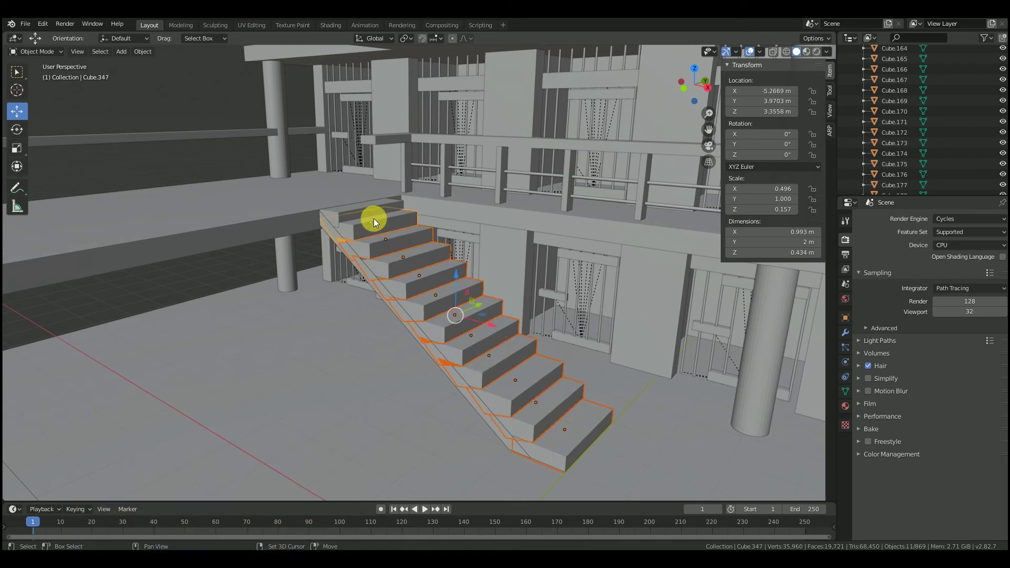
{"action": "left_click", "coordinate": [361, 212], "text": "shift"}
{"action": "left_click", "coordinate": [509, 447], "text": "shift"}
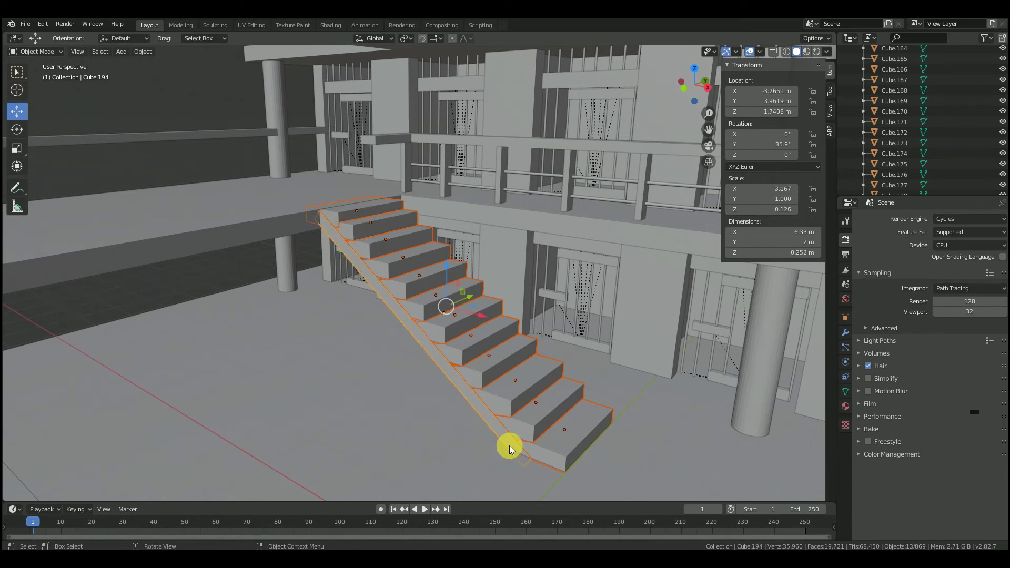
{"action": "key", "text": "ctrl+p"}
{"action": "left_click", "coordinate": [509, 447]}
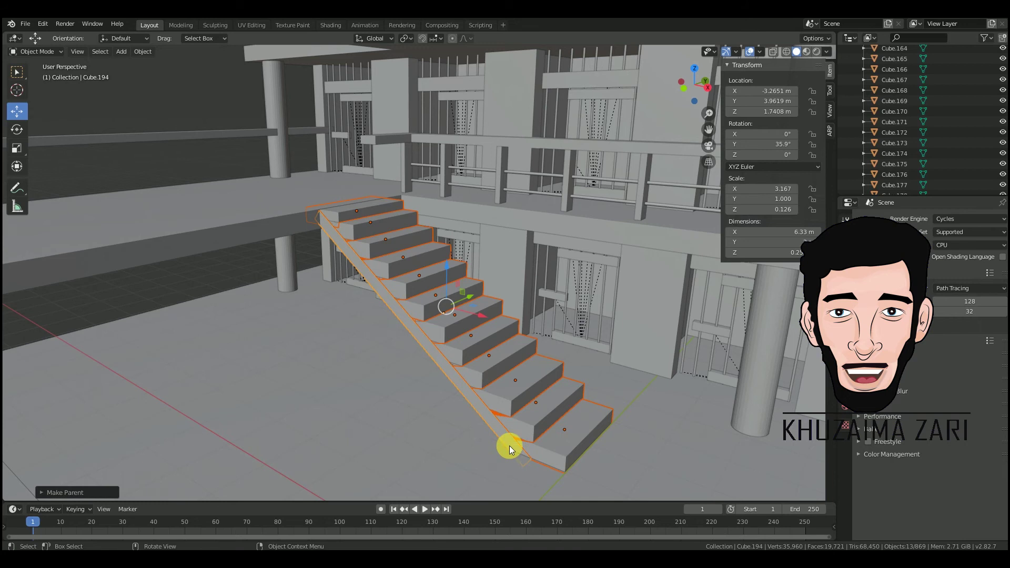
{"action": "left_click", "coordinate": [147, 291]}
Step: Duplicate one vertical post of the upper walkway railing and bring the copy down beside the lower stairs
{"action": "middle_click_drag", "start_coordinate": [607, 377], "coordinate": [459, 349]}
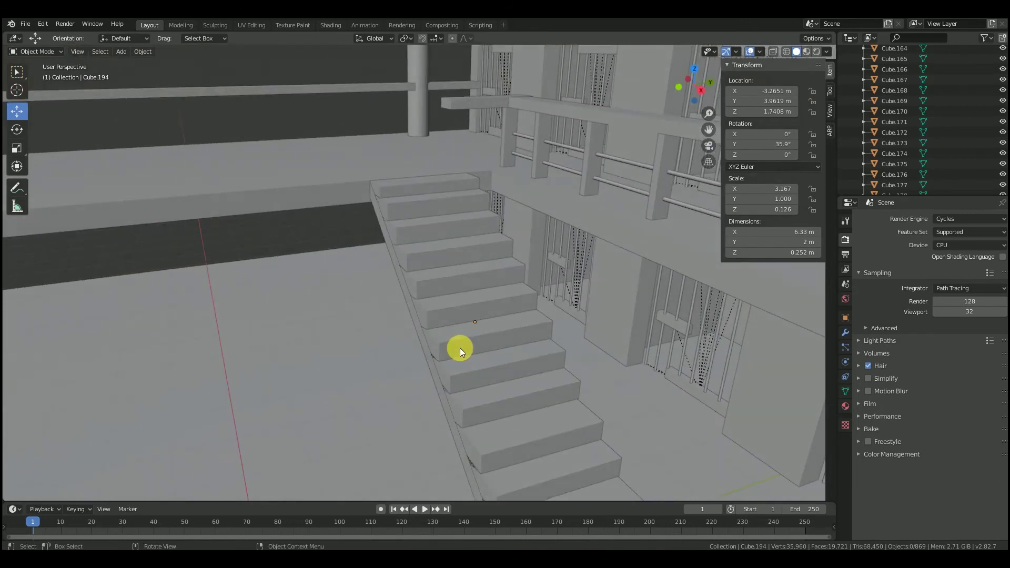
{"action": "left_click", "coordinate": [593, 134]}
{"action": "key", "text": "ctrl+c"}
{"action": "key", "text": "ctrl+v"}
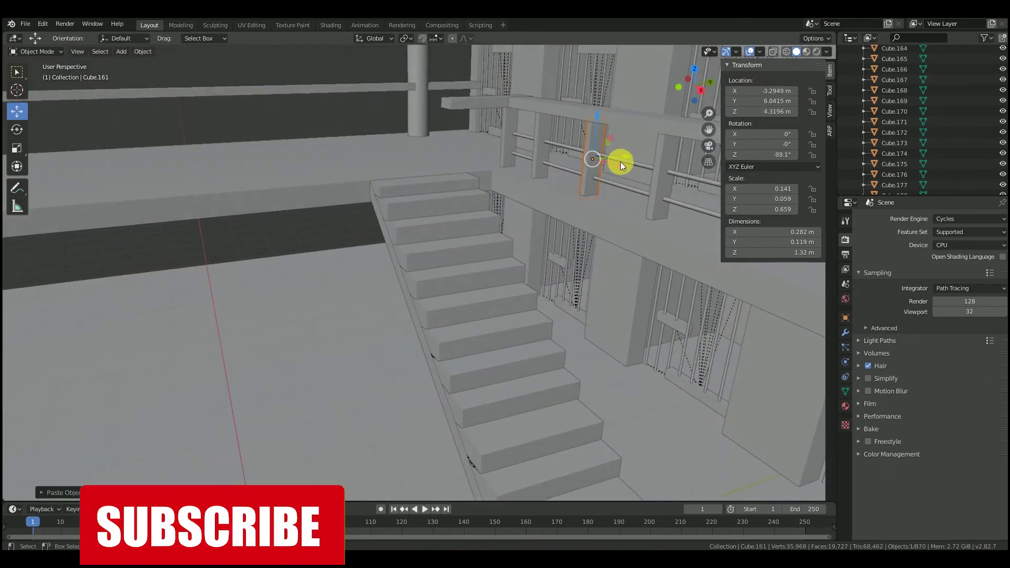
{"action": "key", "text": "g"}
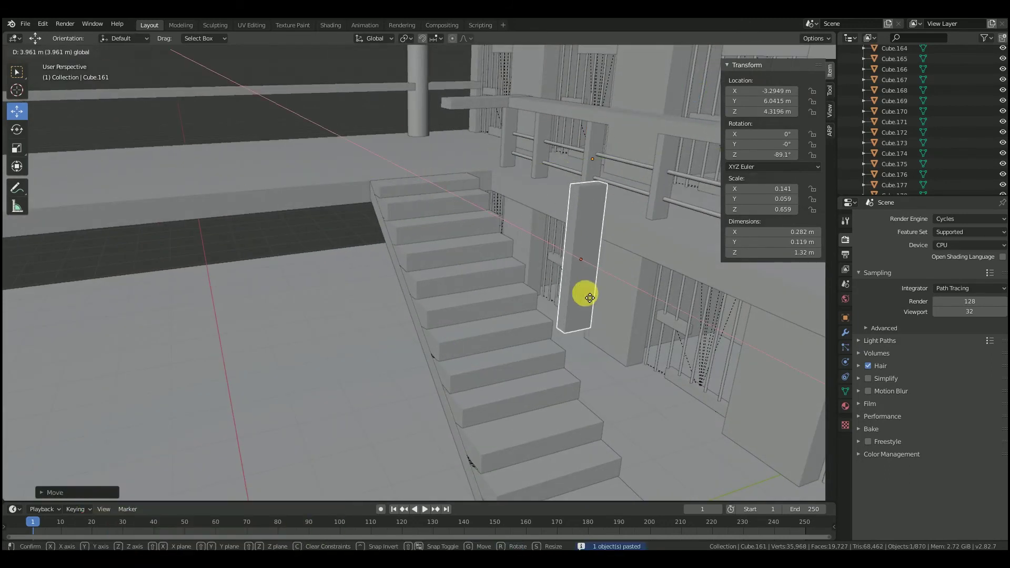
{"action": "key", "text": "z"}
{"action": "left_click_drag", "start_coordinate": [526, 384], "coordinate": [523, 424]}
{"action": "scroll", "coordinate": [528, 393], "scroll_direction": "down", "scroll_amount": 3}
{"action": "scroll", "coordinate": [541, 401], "scroll_direction": "up", "scroll_amount": 1}
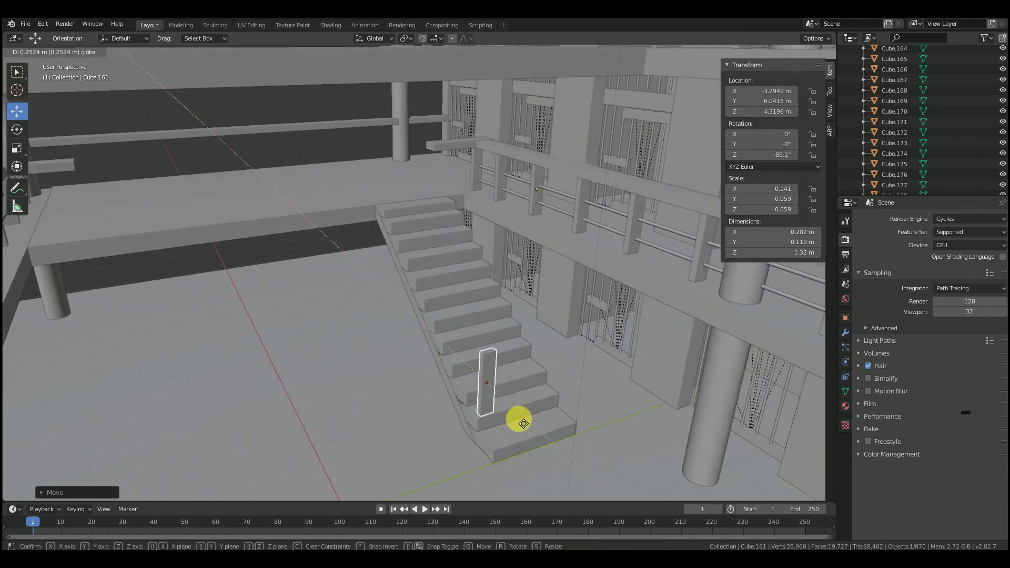
{"action": "left_click", "coordinate": [526, 425]}
Step: Lower the copied post along Z and shift it along X to the front of the bottom stair
{"action": "middle_click_drag", "start_coordinate": [541, 438], "coordinate": [507, 413]}
{"action": "key", "text": "g"}
{"action": "key", "text": "z"}
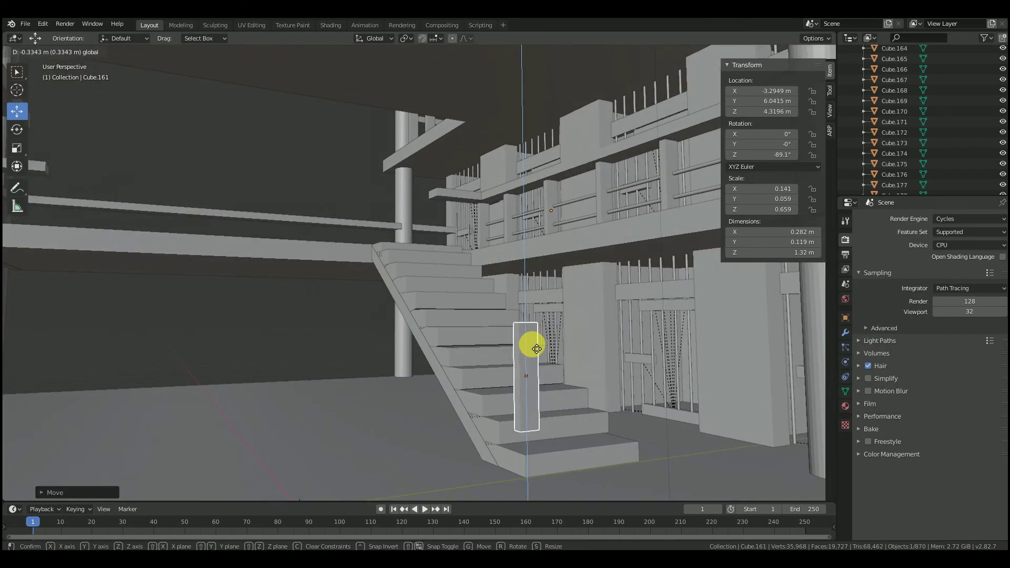
{"action": "left_click", "coordinate": [553, 396]}
{"action": "middle_click_drag", "start_coordinate": [553, 395], "coordinate": [568, 412]}
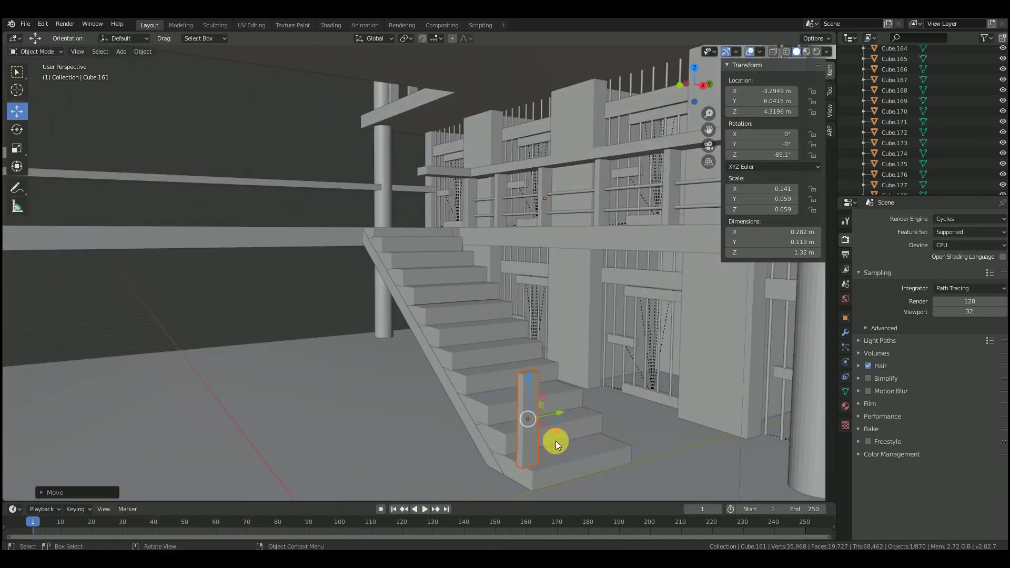
{"action": "key", "text": "g"}
{"action": "key", "text": "x"}
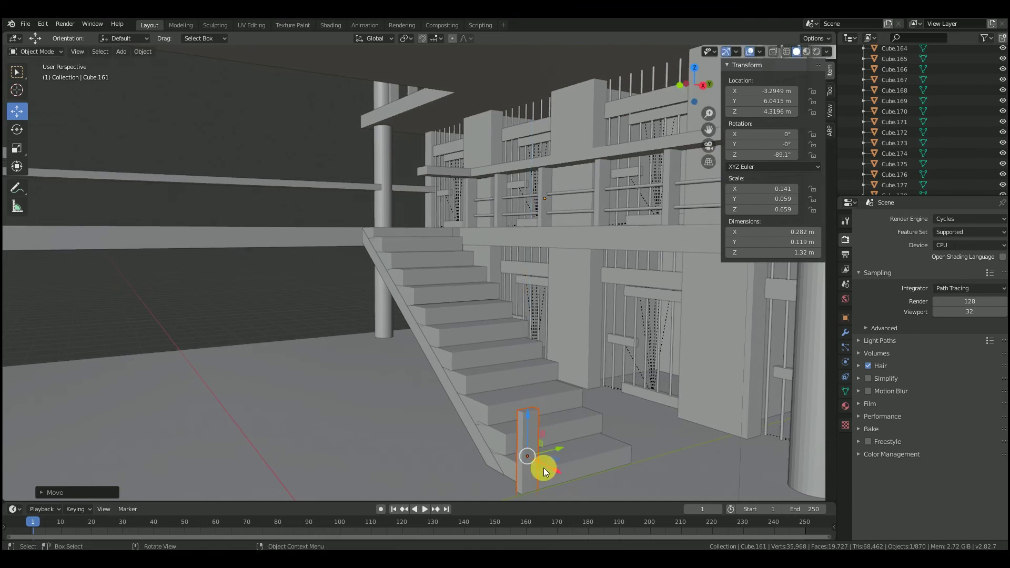
{"action": "left_click", "coordinate": [538, 456]}
Step: Adjust the post along Y and Z so it stands at the outer side edge of the bottom stair
{"action": "key", "text": "g"}
{"action": "key", "text": "y"}
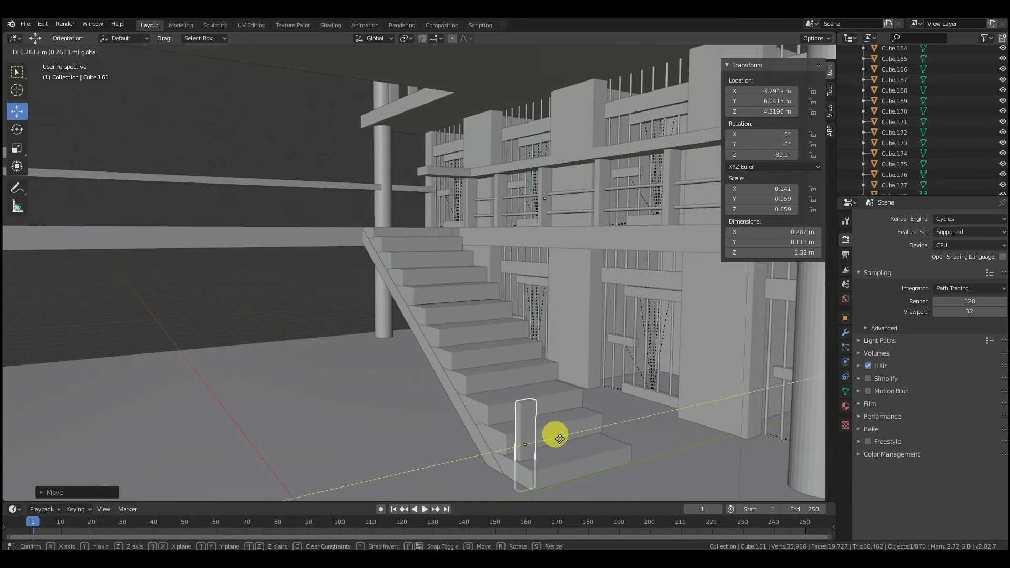
{"action": "left_click", "coordinate": [554, 435]}
{"action": "key", "text": "g"}
{"action": "key", "text": "z"}
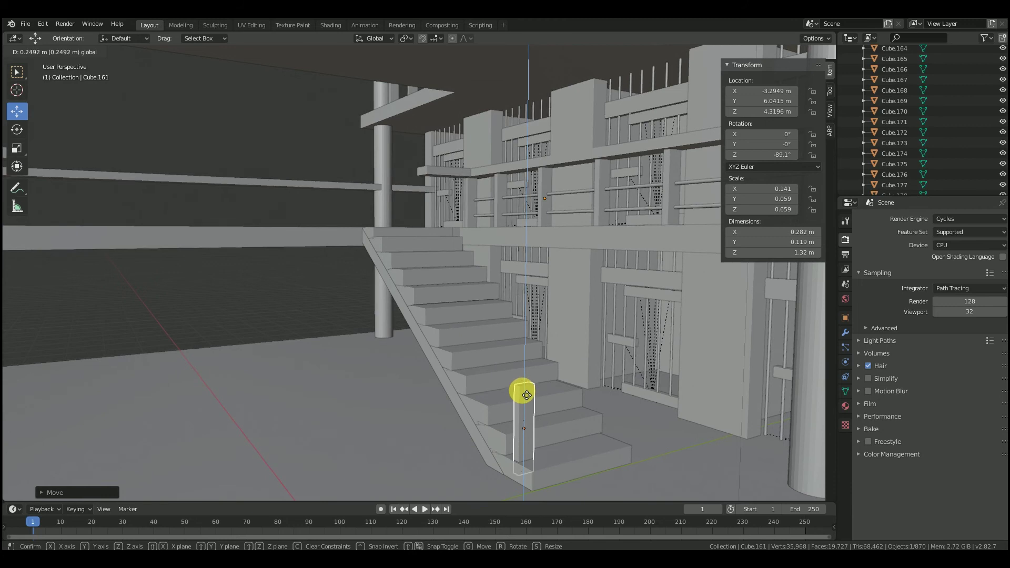
{"action": "left_click", "coordinate": [542, 418]}
{"action": "middle_click_drag", "start_coordinate": [542, 418], "coordinate": [553, 465]}
{"action": "key", "text": "g"}
{"action": "key", "text": "y"}
{"action": "left_click", "coordinate": [493, 477]}
{"action": "middle_click_drag", "start_coordinate": [376, 348], "coordinate": [68, 175]}
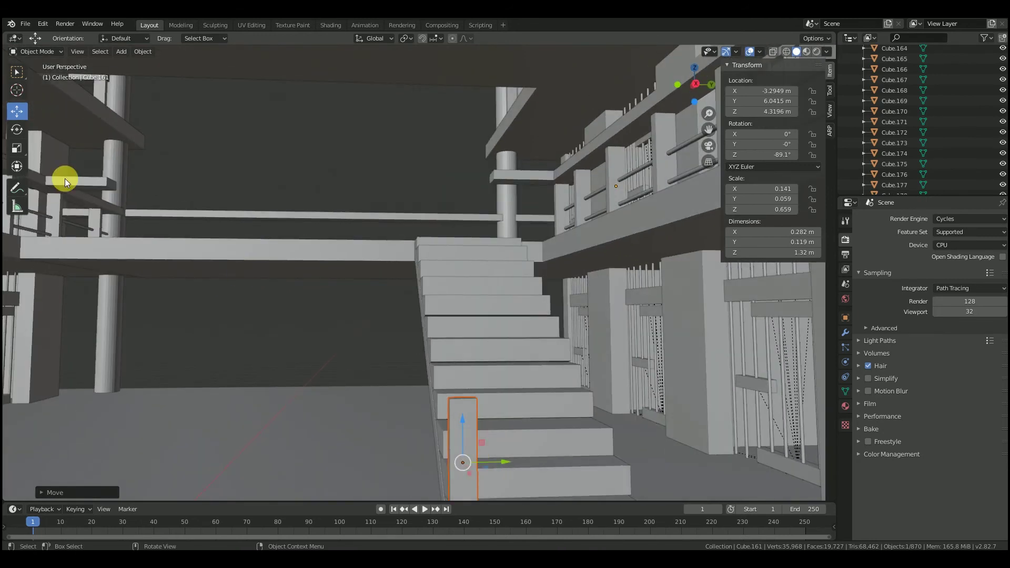
Step: Scale the stair post down slightly along Y
{"action": "left_click", "coordinate": [17, 148]}
{"action": "left_click_drag", "start_coordinate": [504, 462], "coordinate": [494, 464]}
{"action": "middle_click_drag", "start_coordinate": [495, 464], "coordinate": [577, 467]}
{"action": "mouse_move", "coordinate": [577, 466]}
{"action": "left_mouse_down"}
{"action": "mouse_move", "coordinate": [564, 462]}
{"action": "mouse_move", "coordinate": [573, 465]}
{"action": "left_mouse_up"}
Step: Reposition the narrowed post on the bottom stair and raise it slightly along Z
{"action": "left_click", "coordinate": [14, 115]}
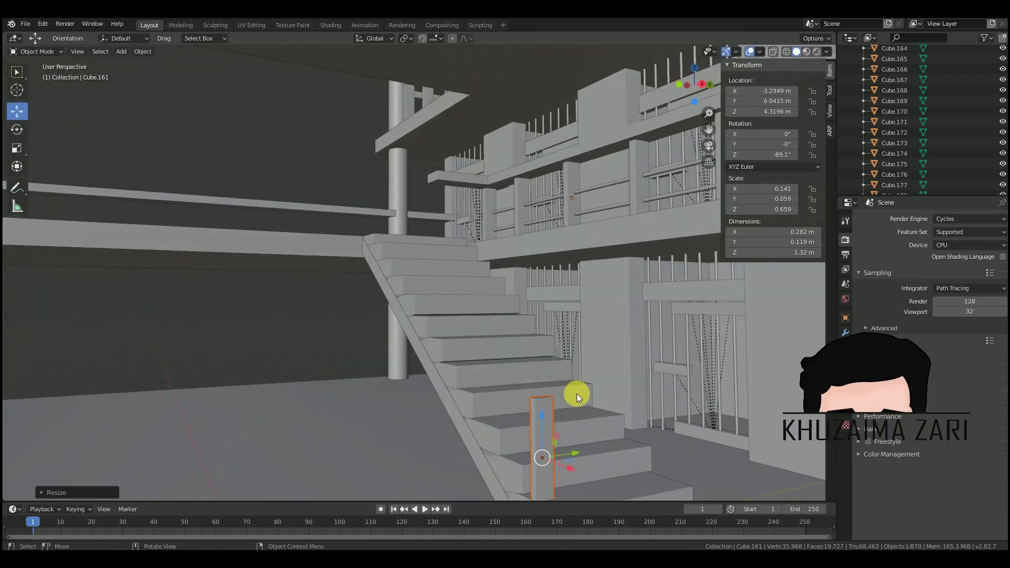
{"action": "middle_click_drag", "start_coordinate": [535, 394], "coordinate": [600, 414]}
{"action": "left_click_drag", "start_coordinate": [601, 415], "coordinate": [612, 420]}
{"action": "middle_click_drag", "start_coordinate": [612, 419], "coordinate": [602, 448]}
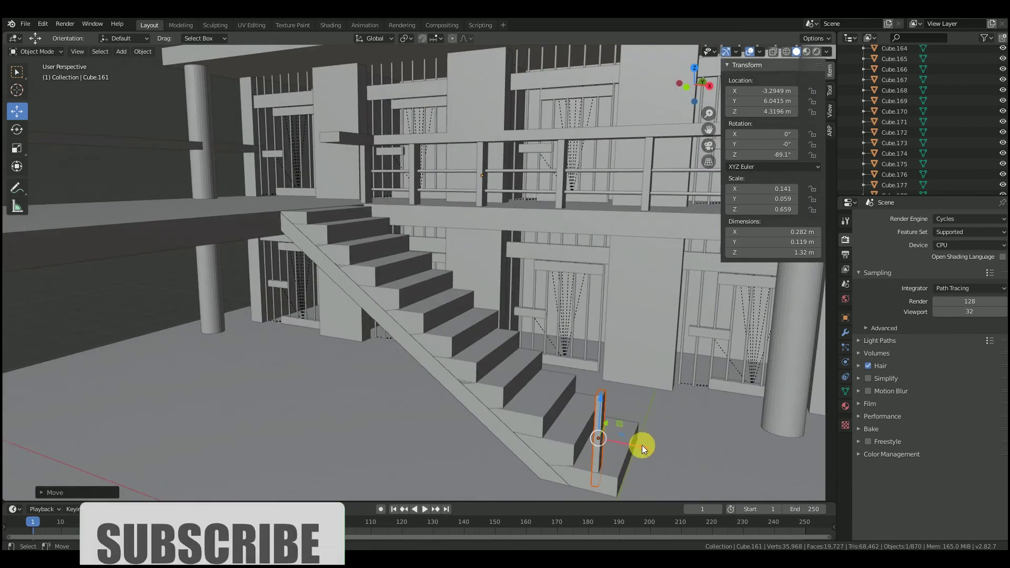
{"action": "left_click_drag", "start_coordinate": [608, 410], "coordinate": [602, 386]}
Step: Duplicate the post, moving the copy back along X and up along Z onto the second stair from the bottom
{"action": "key", "text": "ctrl+c"}
{"action": "key", "text": "ctrl+v"}
{"action": "key", "text": "g"}
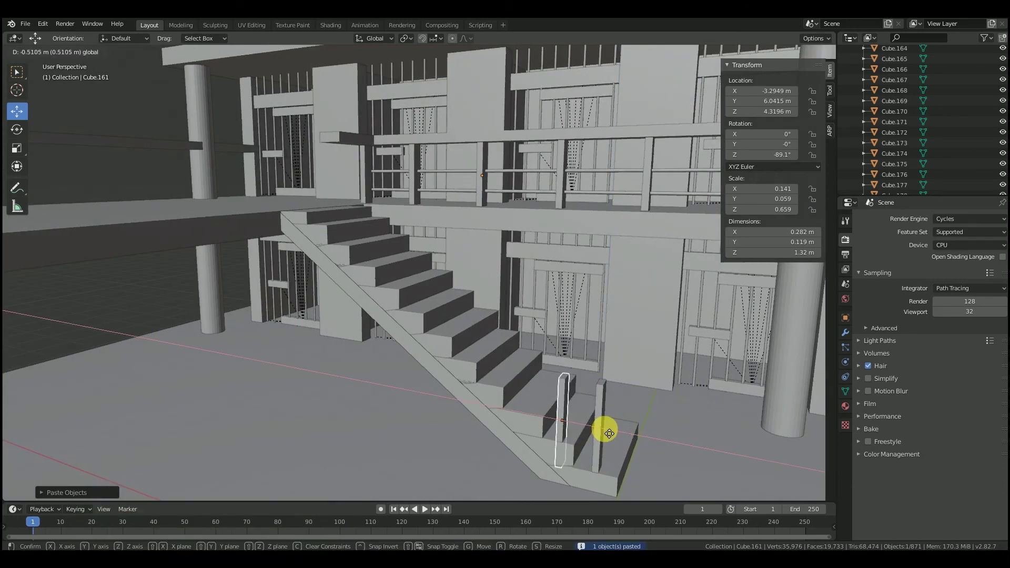
{"action": "left_click_drag", "start_coordinate": [609, 433], "coordinate": [610, 434]}
{"action": "left_click_drag", "start_coordinate": [568, 385], "coordinate": [569, 333]}
Step: Add two more copies of the post, placing them on the third and fourth stairs with X and Z moves
{"action": "key", "text": "ctrl+c"}
{"action": "key", "text": "ctrl+v"}
{"action": "left_click_drag", "start_coordinate": [610, 382], "coordinate": [572, 379]}
{"action": "mouse_move", "coordinate": [572, 379]}
{"action": "middle_mouse_down"}
{"action": "mouse_move", "coordinate": [580, 392]}
{"action": "mouse_move", "coordinate": [585, 385]}
{"action": "middle_mouse_up"}
{"action": "key", "text": "ctrl+c"}
{"action": "key", "text": "ctrl+v"}
{"action": "left_click_drag", "start_coordinate": [596, 391], "coordinate": [560, 399]}
{"action": "left_click", "coordinate": [510, 345]}
{"action": "key", "text": "g"}
{"action": "key", "text": "z"}
{"action": "left_click", "coordinate": [506, 311]}
Step: Paste another post and move it up along Z and back along X onto the fifth stair
{"action": "key", "text": "ctrl+v"}
{"action": "key", "text": "g"}
{"action": "key", "text": "z"}
{"action": "left_click_drag", "start_coordinate": [510, 290], "coordinate": [510, 289]}
{"action": "left_click_drag", "start_coordinate": [550, 333], "coordinate": [520, 335]}
{"action": "middle_click_drag", "start_coordinate": [506, 355], "coordinate": [577, 372]}
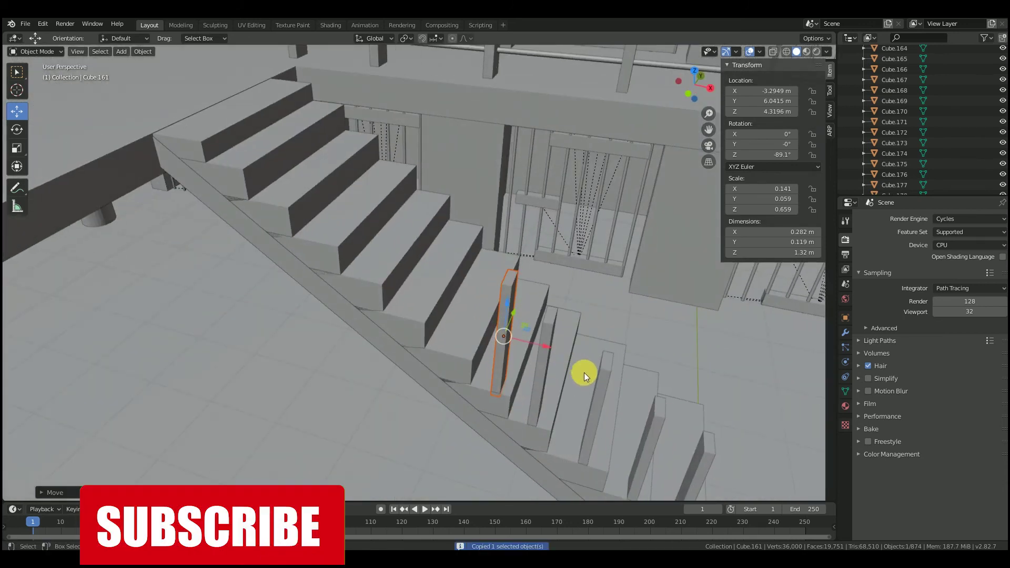
Step: Paste a post for the sixth stair, shifting it back along X and raising it along Z
{"action": "key", "text": "ctrl+v"}
{"action": "key", "text": "g"}
{"action": "key", "text": "x"}
{"action": "left_click", "coordinate": [470, 323]}
{"action": "key", "text": "g"}
{"action": "key", "text": "z"}
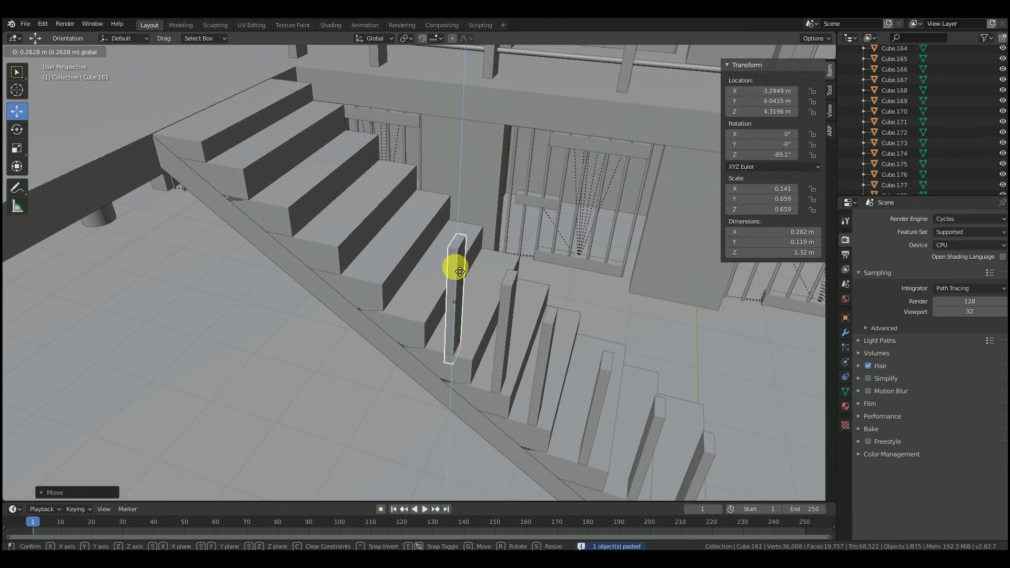
{"action": "left_click_drag", "start_coordinate": [462, 266], "coordinate": [461, 267]}
Step: Duplicate the post onto the seventh and eighth stairs, offsetting each copy back along X and up along Z
{"action": "middle_click_drag", "start_coordinate": [502, 353], "coordinate": [519, 319]}
{"action": "key", "text": "ctrl+c"}
{"action": "key", "text": "ctrl+v"}
{"action": "left_click_drag", "start_coordinate": [490, 302], "coordinate": [440, 296]}
{"action": "left_click_drag", "start_coordinate": [398, 258], "coordinate": [408, 222]}
{"action": "key", "text": "ctrl+v"}
{"action": "left_click_drag", "start_coordinate": [437, 268], "coordinate": [392, 266]}
{"action": "left_click_drag", "start_coordinate": [349, 220], "coordinate": [352, 180]}
Step: Place post copies on the ninth and tenth stairs, raising the ninth stair's post about 0.31 m along Z
{"action": "key", "text": "ctrl+c"}
{"action": "key", "text": "ctrl+v"}
{"action": "left_click_drag", "start_coordinate": [389, 225], "coordinate": [337, 233]}
{"action": "left_click_drag", "start_coordinate": [304, 196], "coordinate": [302, 149]}
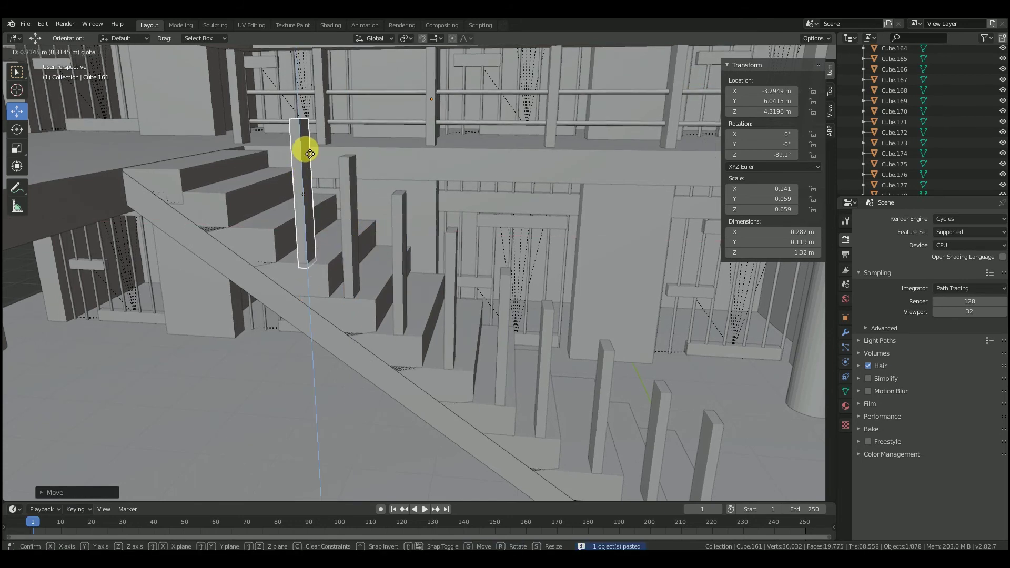
{"action": "key", "text": "ctrl+v"}
{"action": "left_click_drag", "start_coordinate": [352, 205], "coordinate": [251, 100]}
Step: Paste a post for the eleventh stair, moving it back along X and up about 0.32 m along Z
{"action": "key", "text": "ctrl+v"}
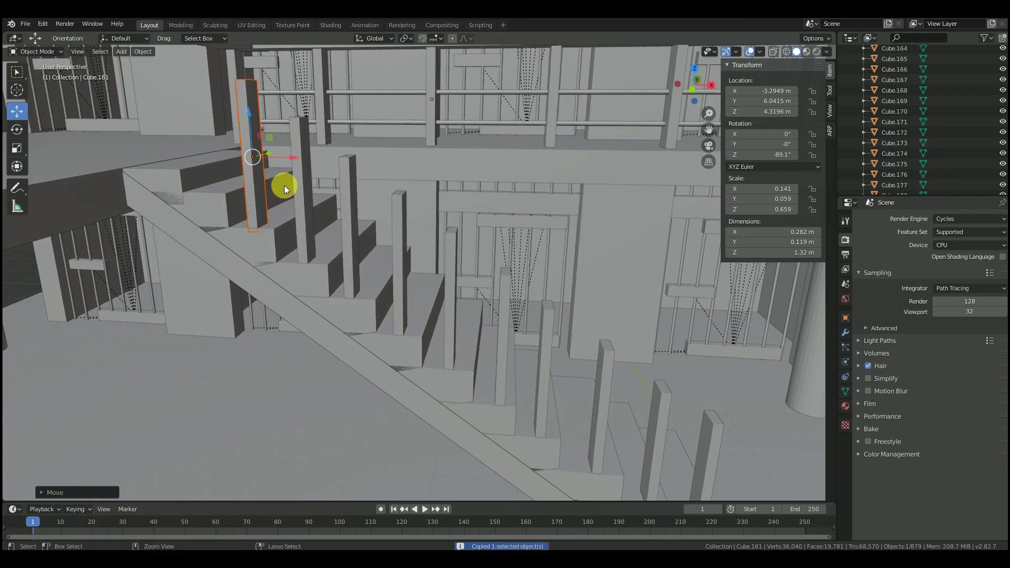
{"action": "key", "text": "g"}
{"action": "key", "text": "x"}
{"action": "left_click", "coordinate": [248, 156]}
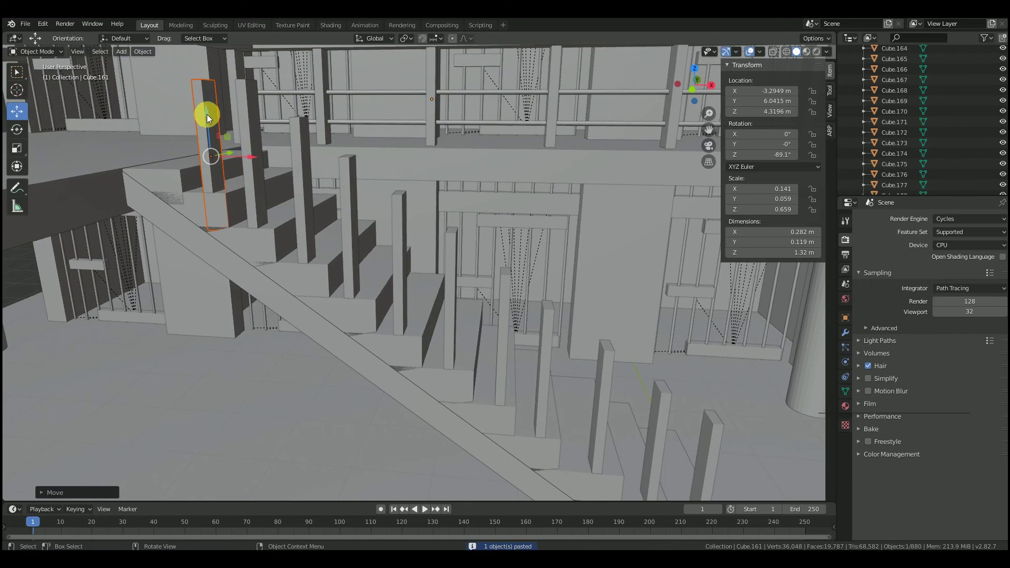
{"action": "key", "text": "g"}
{"action": "key", "text": "z"}
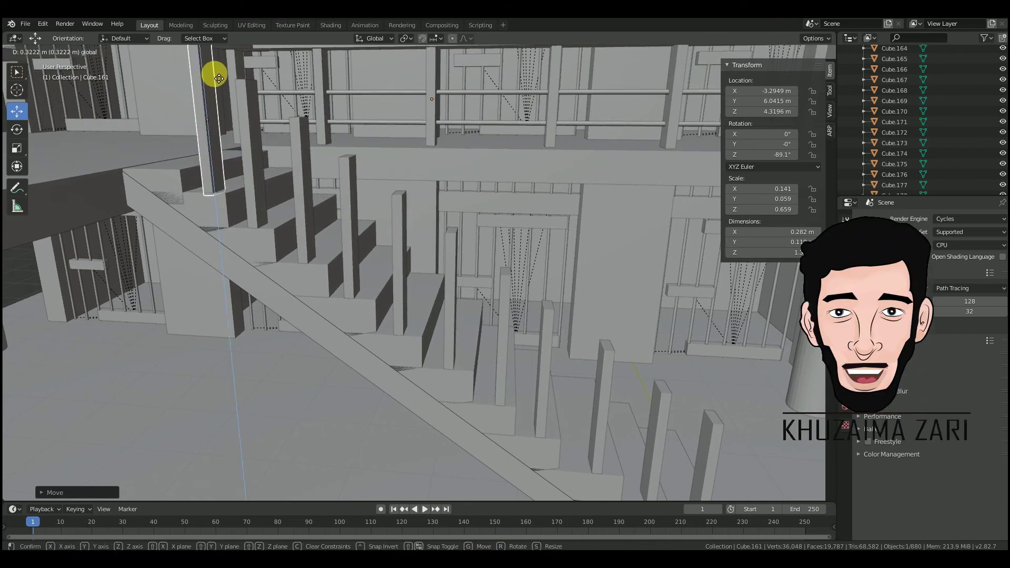
{"action": "left_click", "coordinate": [217, 79]}
{"action": "middle_click_drag", "start_coordinate": [242, 163], "coordinate": [339, 288]}
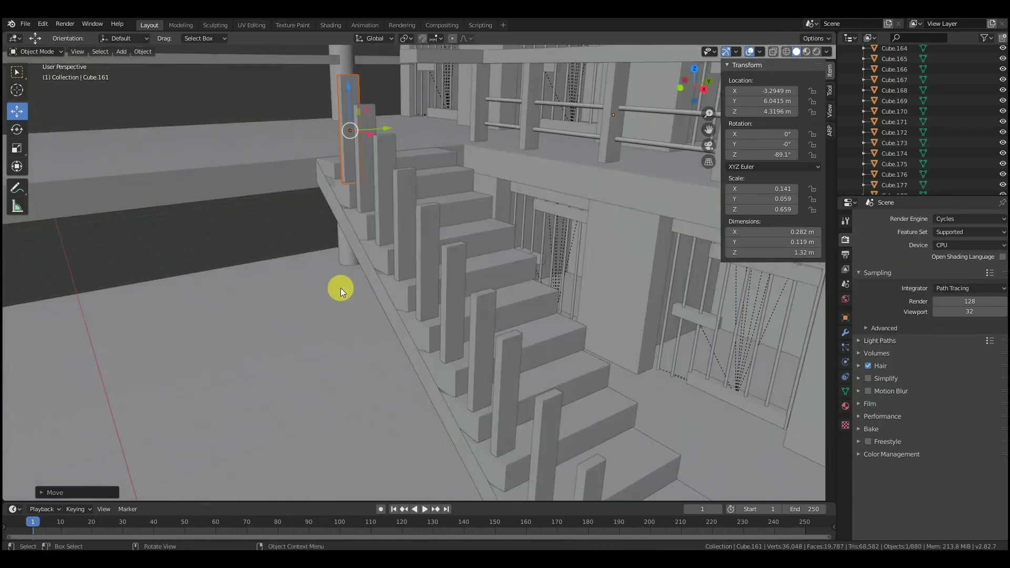
Step: Duplicate a thin horizontal rod from the corridor railing and move the copy along Y toward the staircase
{"action": "middle_click_drag", "start_coordinate": [614, 136], "coordinate": [444, 237]}
{"action": "left_click", "coordinate": [302, 245]}
{"action": "middle_click_drag", "start_coordinate": [302, 245], "coordinate": [444, 343]}
{"action": "middle_click_drag", "start_coordinate": [399, 277], "coordinate": [469, 241]}
{"action": "left_click", "coordinate": [647, 162]}
{"action": "key", "text": "KP_Decimal"}
{"action": "middle_click_drag", "start_coordinate": [648, 162], "coordinate": [657, 261]}
{"action": "key", "text": "ctrl+v"}
{"action": "middle_click_drag", "start_coordinate": [746, 357], "coordinate": [667, 374]}
{"action": "left_click_drag", "start_coordinate": [630, 485], "coordinate": [551, 495]}
Step: Shorten the copied rod along X and move it back along X toward the stairs
{"action": "scroll", "coordinate": [502, 371], "scroll_direction": "down", "scroll_amount": 1}
{"action": "scroll", "coordinate": [502, 371], "scroll_direction": "down", "scroll_amount": 2}
{"action": "middle_click_drag", "start_coordinate": [502, 371], "coordinate": [535, 392]}
{"action": "scroll", "coordinate": [535, 393], "scroll_direction": "up", "scroll_amount": 3}
{"action": "left_click", "coordinate": [17, 148]}
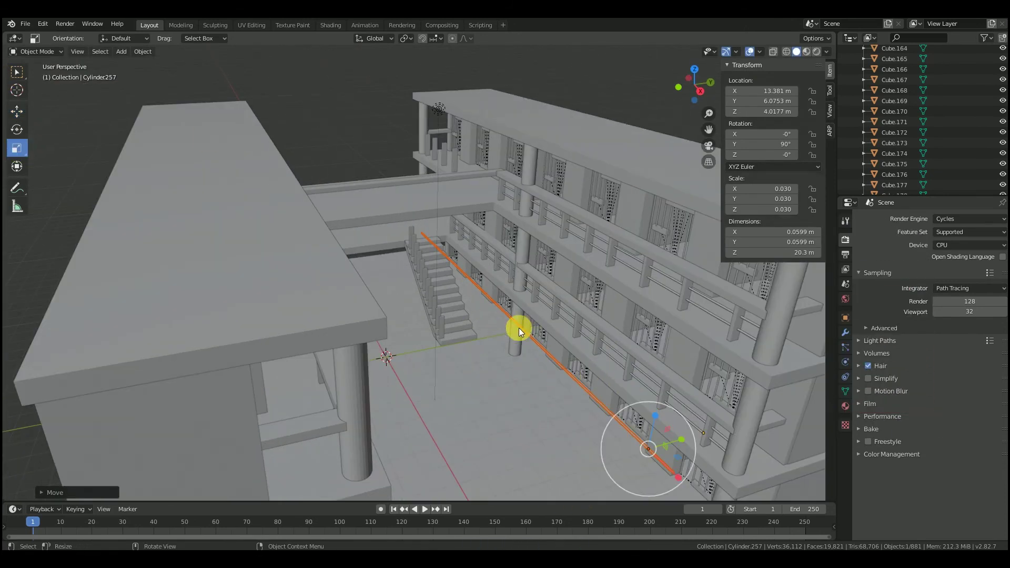
{"action": "left_click_drag", "start_coordinate": [677, 480], "coordinate": [506, 289]}
{"action": "left_click", "coordinate": [17, 111]}
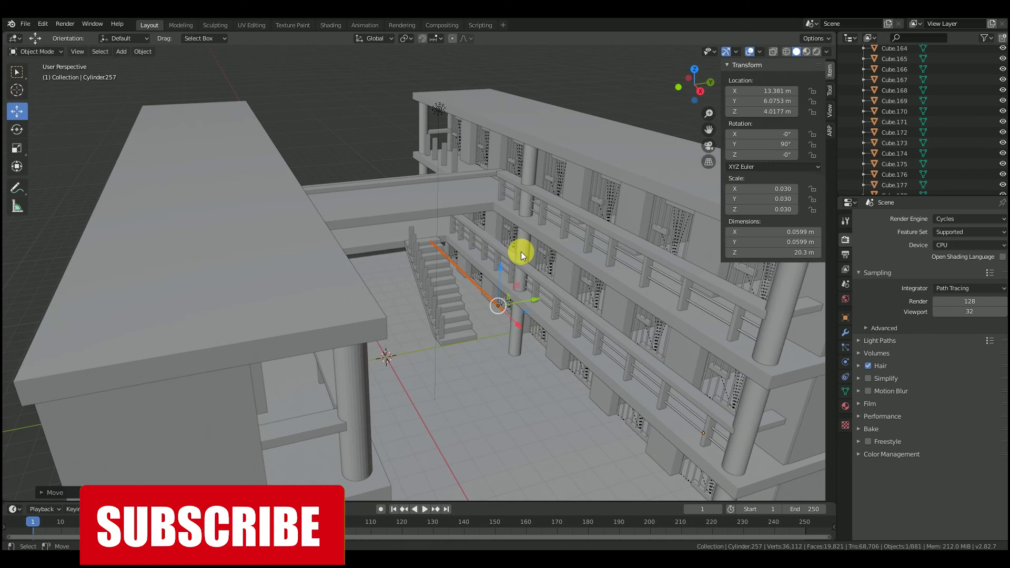
Step: Move the shortened rod along Y toward the staircase's row of posts
{"action": "scroll", "coordinate": [521, 252], "scroll_direction": "up", "scroll_amount": 6}
{"action": "middle_click_drag", "start_coordinate": [635, 266], "coordinate": [658, 200]}
{"action": "scroll", "coordinate": [678, 286], "scroll_direction": "up", "scroll_amount": 5}
{"action": "scroll", "coordinate": [678, 287], "scroll_direction": "down", "scroll_amount": 6}
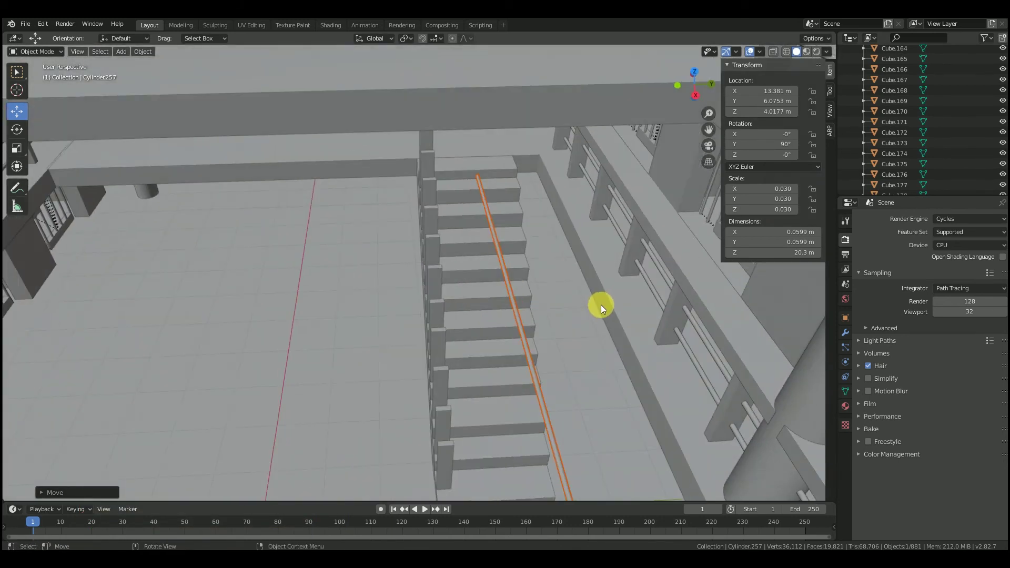
{"action": "scroll", "coordinate": [545, 485], "scroll_direction": "down", "scroll_amount": 2}
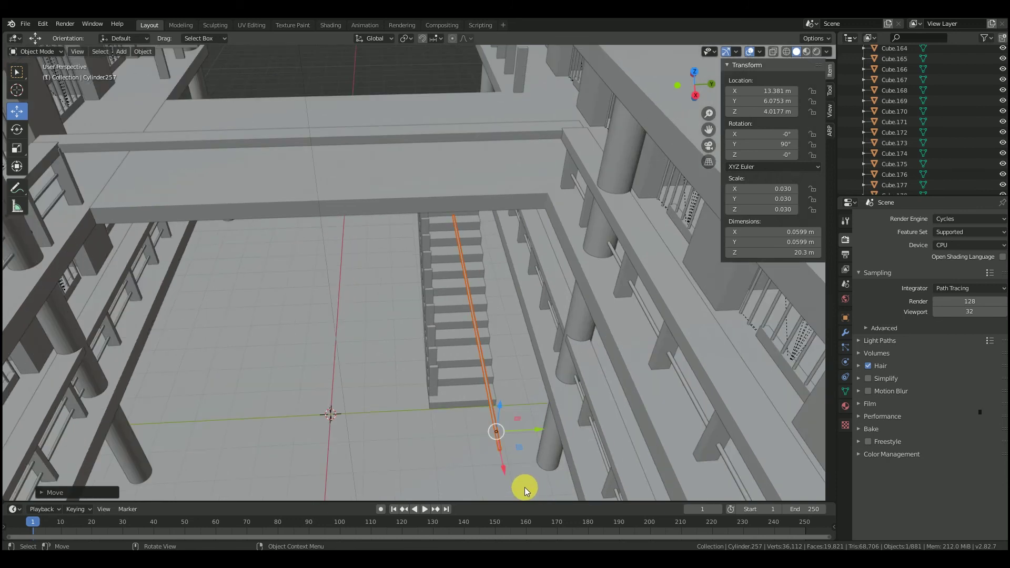
{"action": "scroll", "coordinate": [520, 343], "scroll_direction": "up", "scroll_amount": 5}
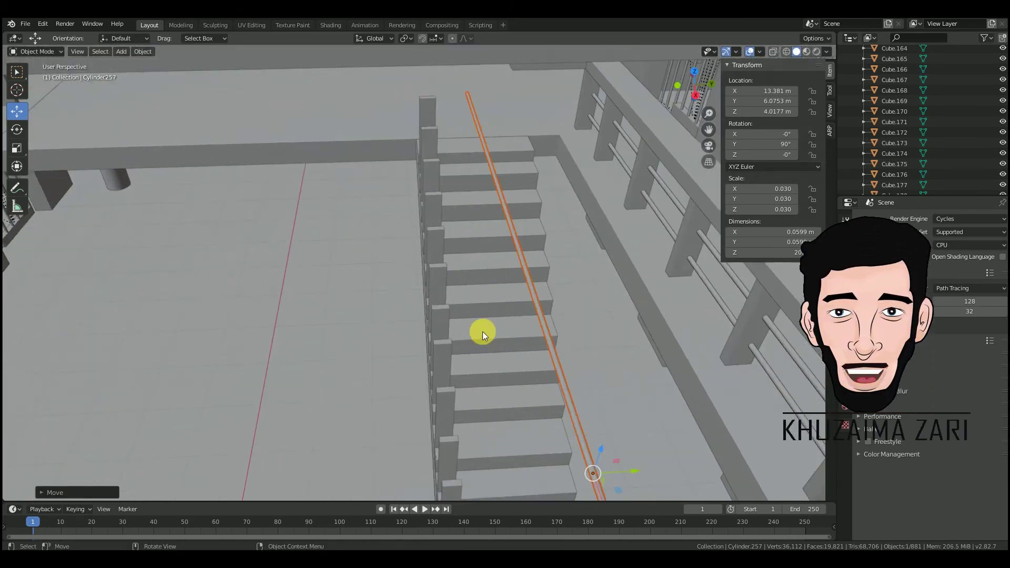
{"action": "middle_click_drag", "start_coordinate": [482, 332], "coordinate": [570, 305]}
{"action": "scroll", "coordinate": [683, 207], "scroll_direction": "down", "scroll_amount": 1}
{"action": "left_click_drag", "start_coordinate": [680, 178], "coordinate": [668, 231]}
{"action": "left_click_drag", "start_coordinate": [710, 130], "coordinate": [527, 133]}
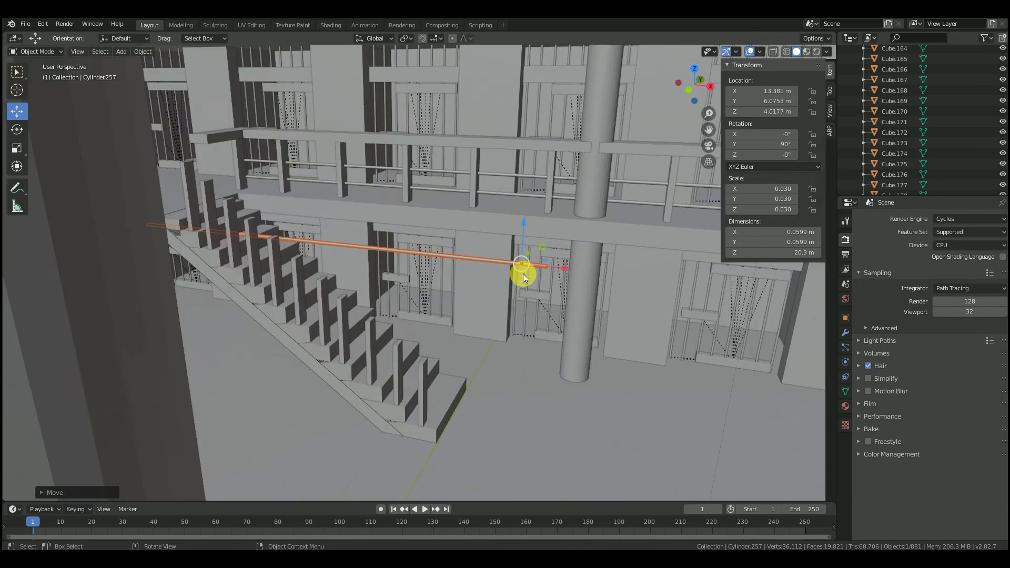
{"action": "scroll", "coordinate": [497, 293], "scroll_direction": "up", "scroll_amount": 2}
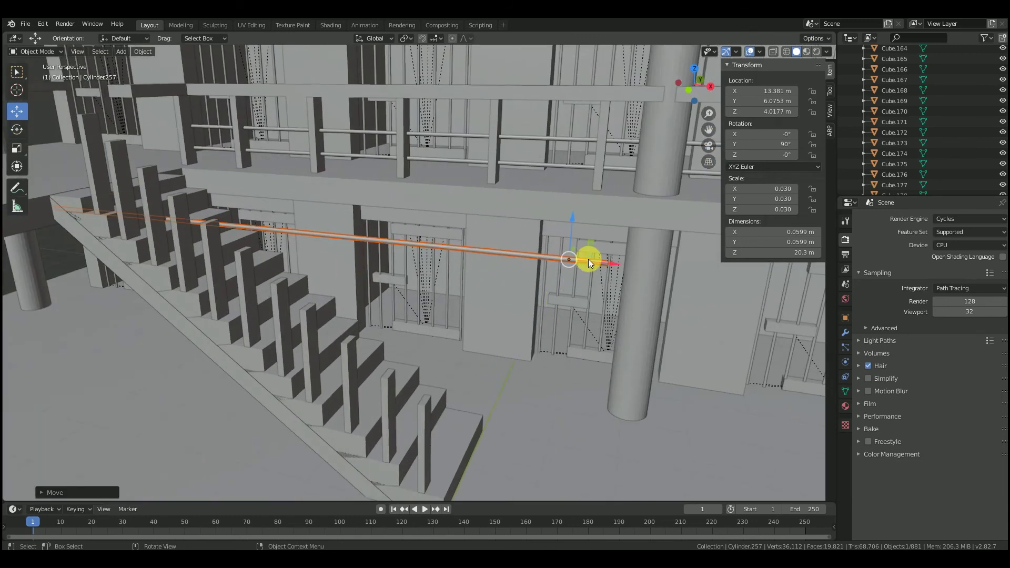
{"action": "middle_click_drag", "start_coordinate": [589, 259], "coordinate": [506, 310]}
{"action": "key", "text": "g"}
{"action": "key", "text": "y"}
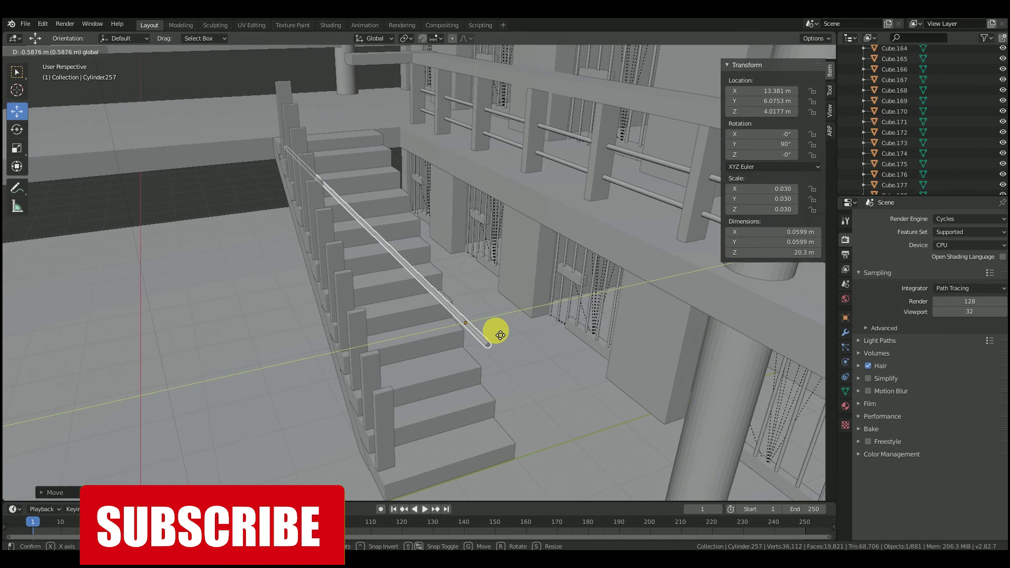
{"action": "left_click", "coordinate": [478, 345]}
Step: Rotate the rod about Y to slope down with the staircase and lower it along Z to the posts
{"action": "middle_click_drag", "start_coordinate": [543, 358], "coordinate": [193, 240]}
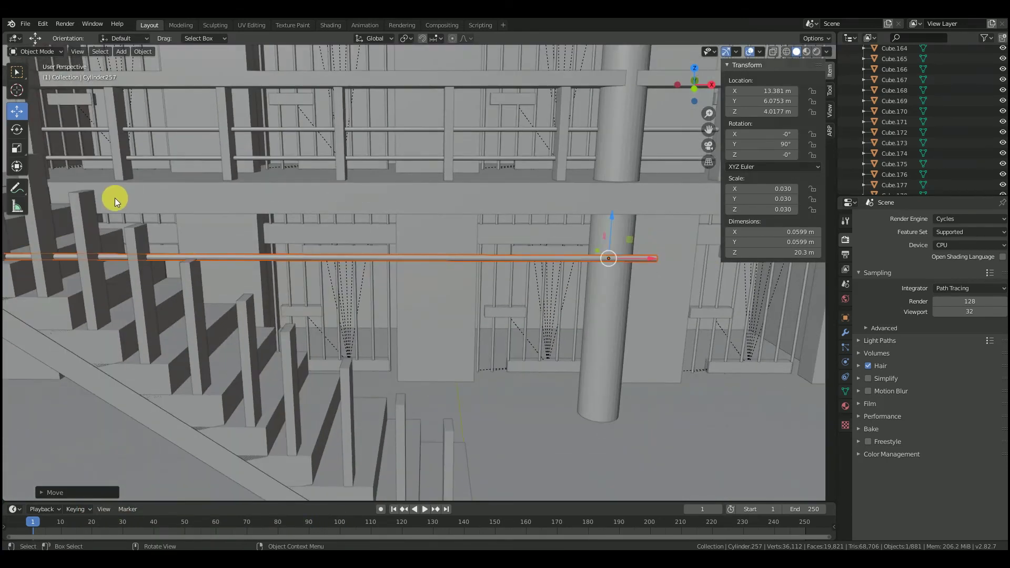
{"action": "middle_click_drag", "start_coordinate": [115, 198], "coordinate": [79, 174]}
{"action": "left_click", "coordinate": [17, 129]}
{"action": "left_click_drag", "start_coordinate": [614, 236], "coordinate": [610, 258]}
{"action": "left_click", "coordinate": [18, 111]}
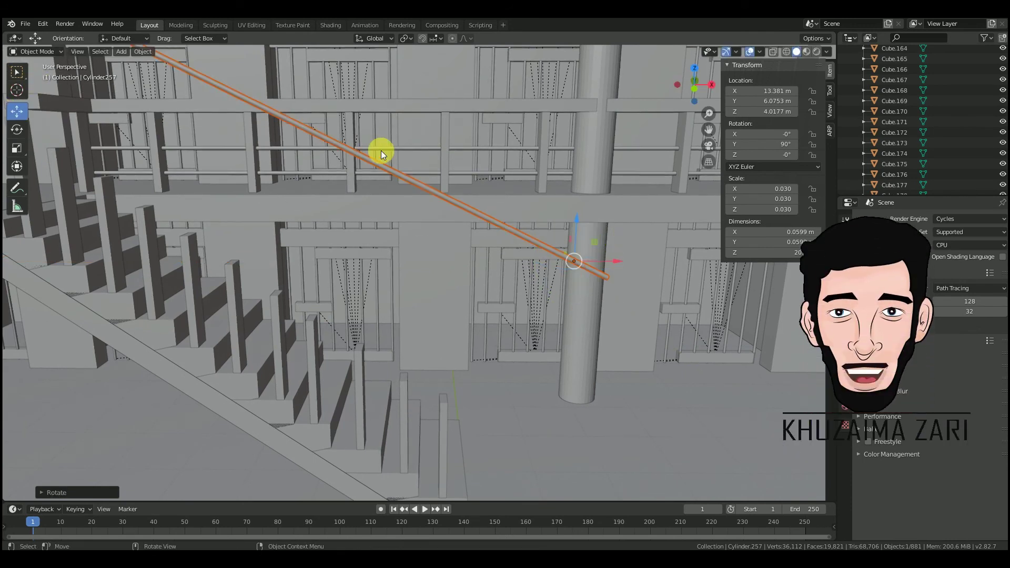
{"action": "left_click_drag", "start_coordinate": [576, 229], "coordinate": [568, 427]}
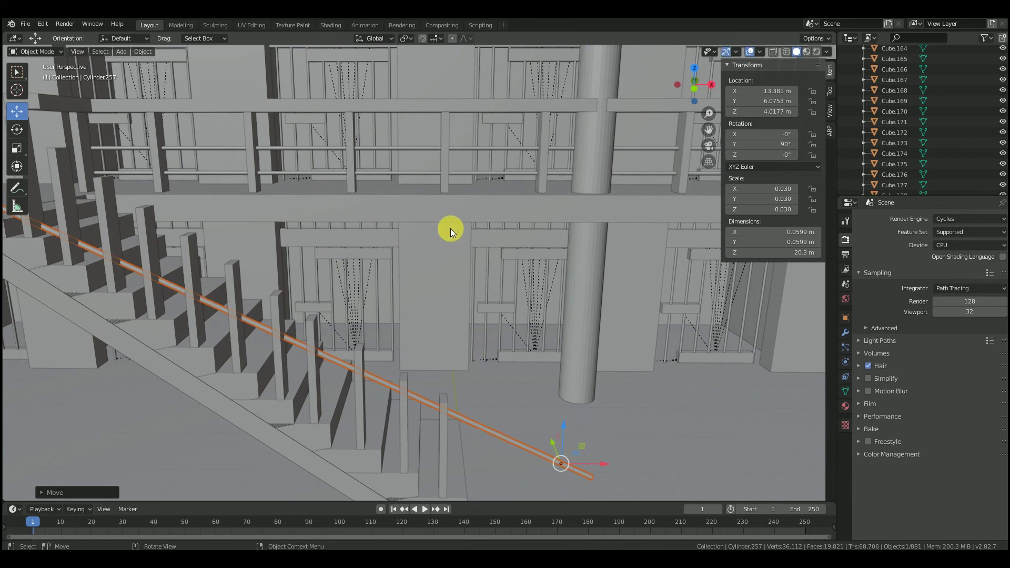
Step: Steepen the rod's tilt to match the staircase slope and fit it through the row of posts
{"action": "middle_click_drag", "start_coordinate": [426, 144], "coordinate": [448, 143]}
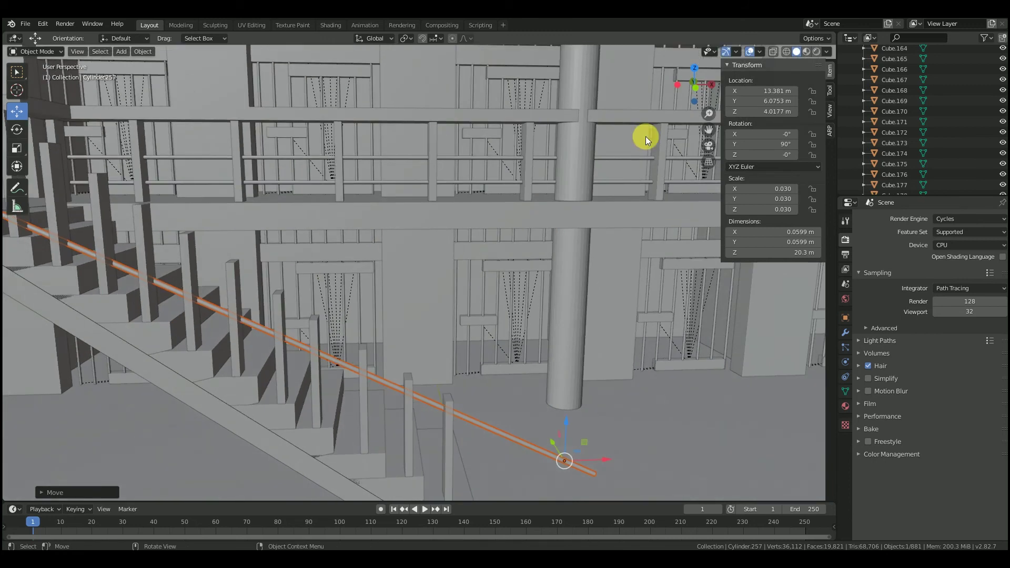
{"action": "left_click_drag", "start_coordinate": [709, 130], "coordinate": [814, 59]}
{"action": "left_click", "coordinate": [17, 129]}
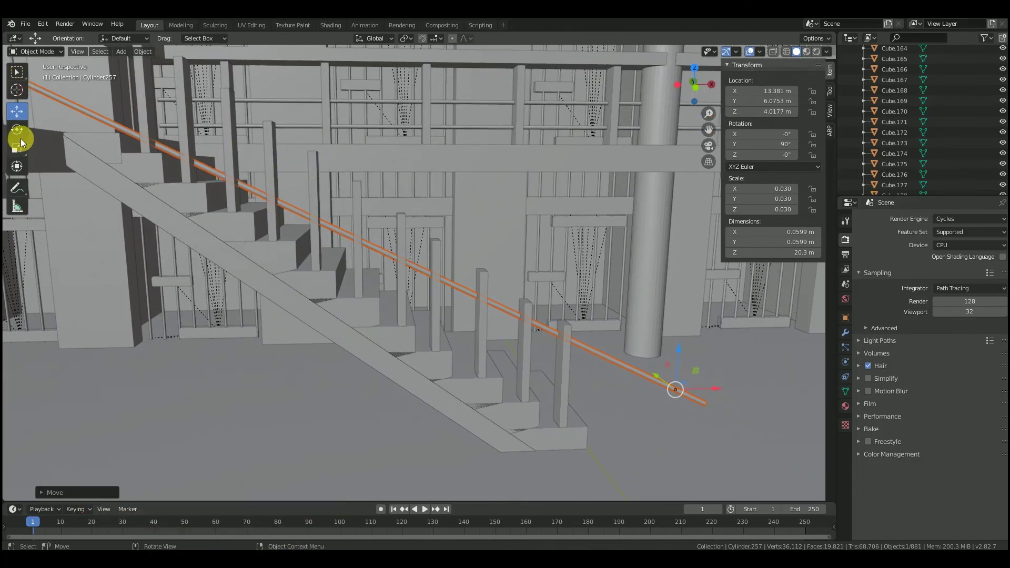
{"action": "left_click_drag", "start_coordinate": [713, 374], "coordinate": [644, 418]}
{"action": "left_click", "coordinate": [17, 111]}
{"action": "key", "text": "KP_Divide"}
{"action": "middle_click_drag", "start_coordinate": [463, 232], "coordinate": [361, 264]}
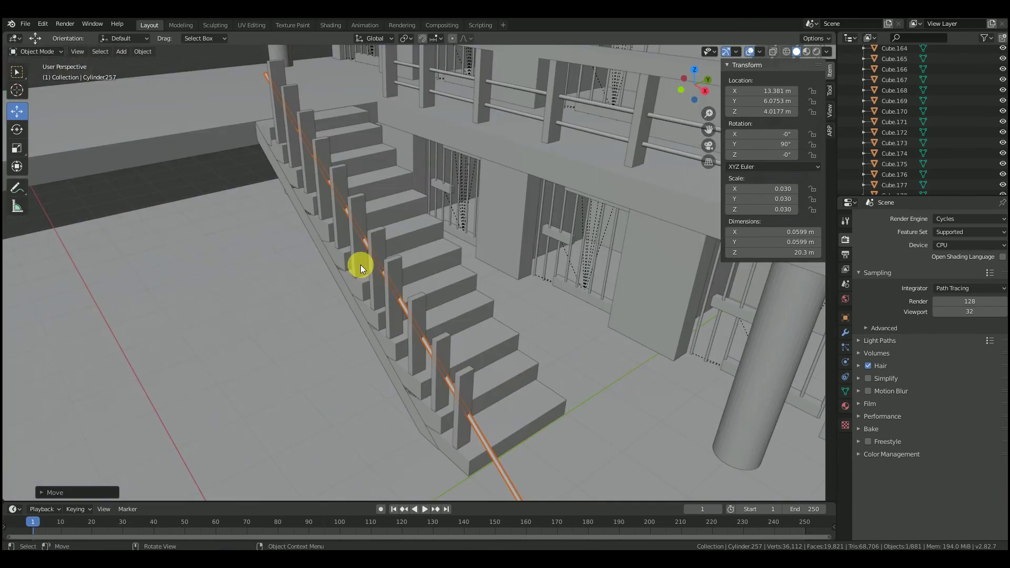
Step: Scale the sloped rod down along X to shorten it
{"action": "scroll", "coordinate": [430, 267], "scroll_direction": "down", "scroll_amount": 1}
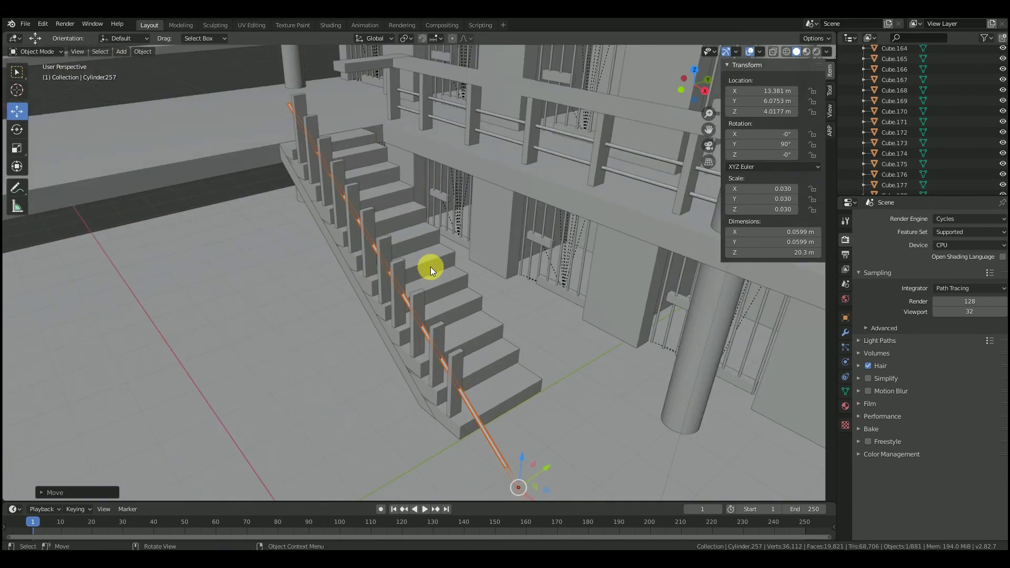
{"action": "left_click", "coordinate": [16, 148]}
{"action": "scroll", "coordinate": [535, 464], "scroll_direction": "down", "scroll_amount": 1}
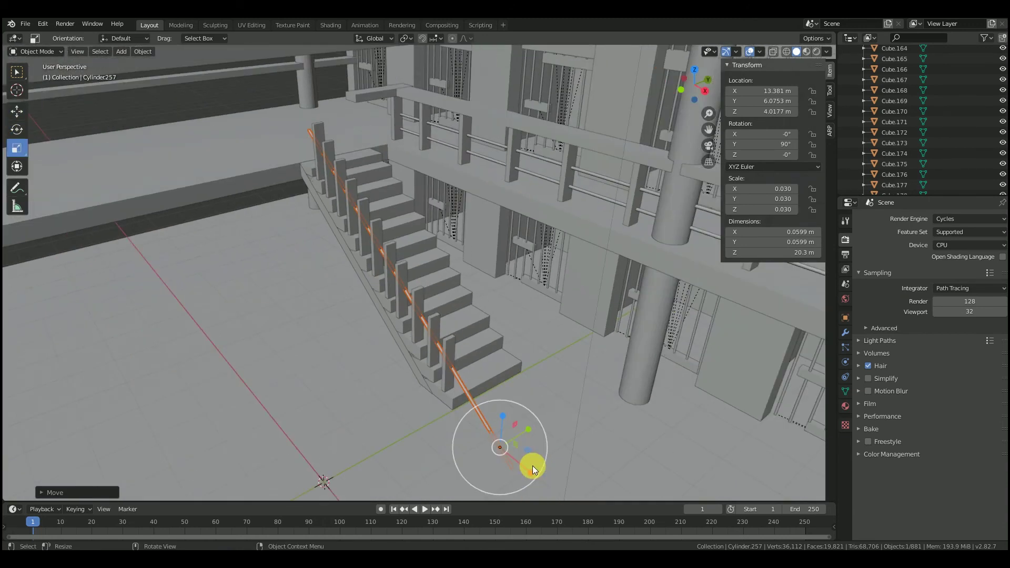
{"action": "left_click_drag", "start_coordinate": [528, 469], "coordinate": [519, 461]}
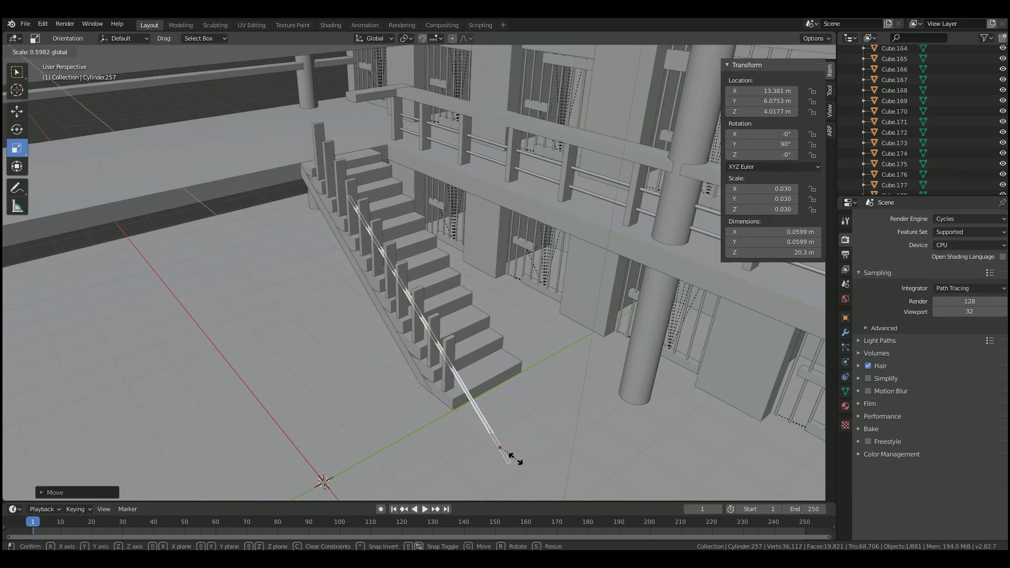
{"action": "left_click", "coordinate": [514, 454]}
Step: Slide the sloped rod back along X so its lower end sits at the bottom stair posts
{"action": "left_click", "coordinate": [8, 109]}
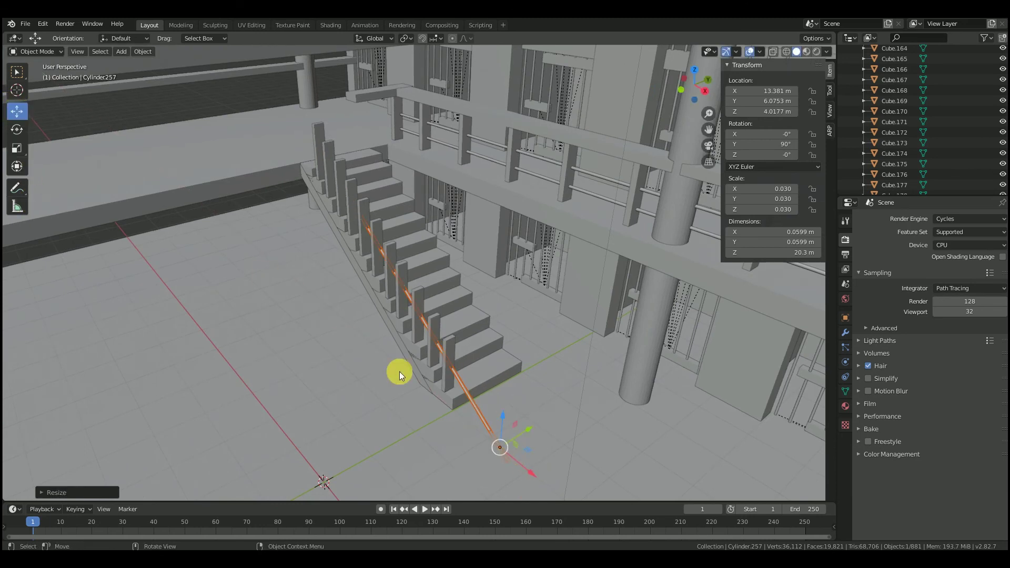
{"action": "left_click_drag", "start_coordinate": [537, 474], "coordinate": [503, 433]}
{"action": "mouse_move", "coordinate": [468, 389]}
{"action": "left_mouse_down"}
{"action": "mouse_move", "coordinate": [477, 368]}
{"action": "mouse_move", "coordinate": [467, 350]}
{"action": "mouse_move", "coordinate": [498, 408]}
{"action": "mouse_move", "coordinate": [482, 396]}
{"action": "left_mouse_up"}
{"action": "left_click", "coordinate": [473, 389]}
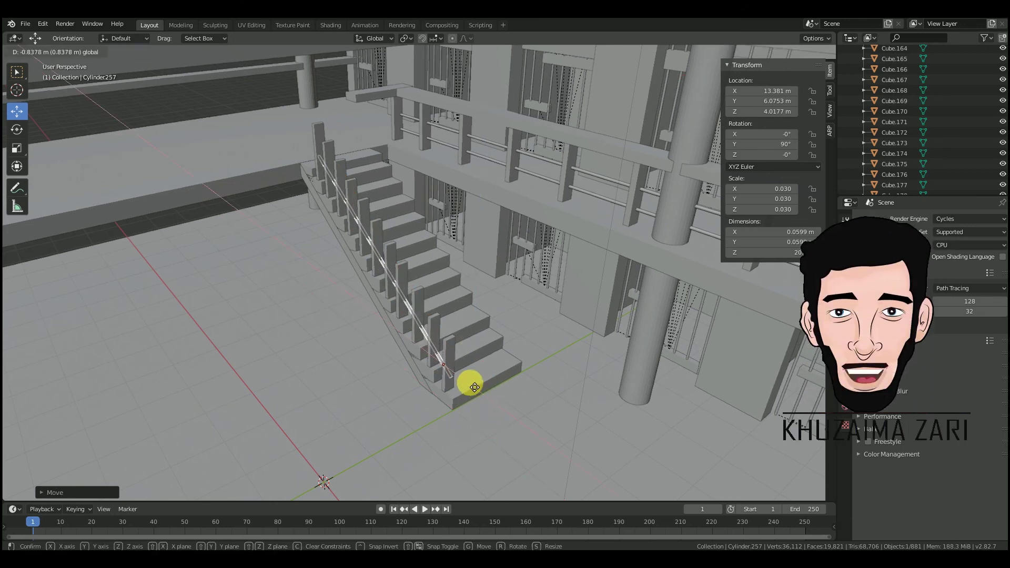
Step: Stretch the sloped rod along X so it extends past the staircase's topmost post
{"action": "middle_click_drag", "start_coordinate": [358, 252], "coordinate": [410, 214]}
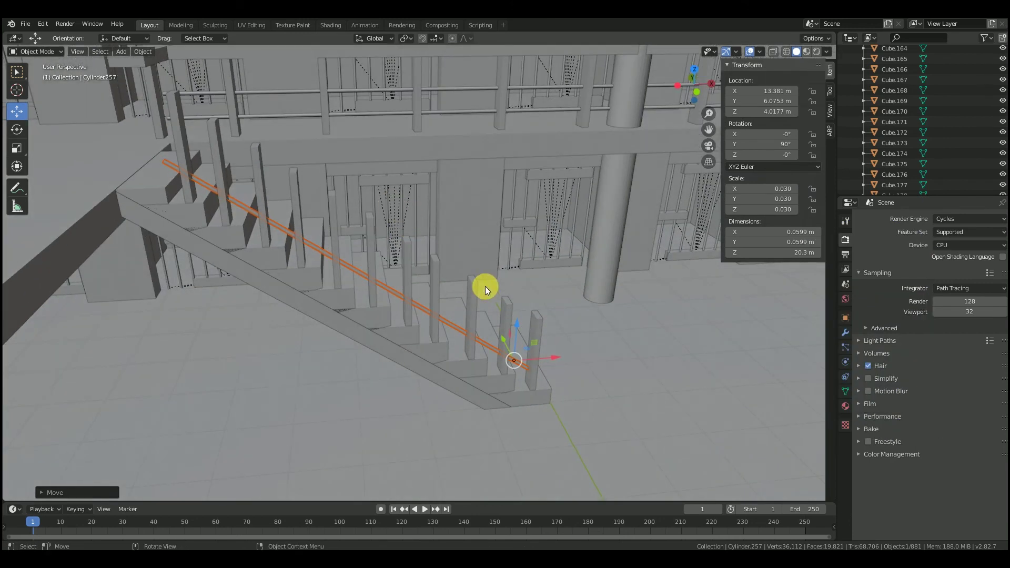
{"action": "left_click", "coordinate": [17, 148]}
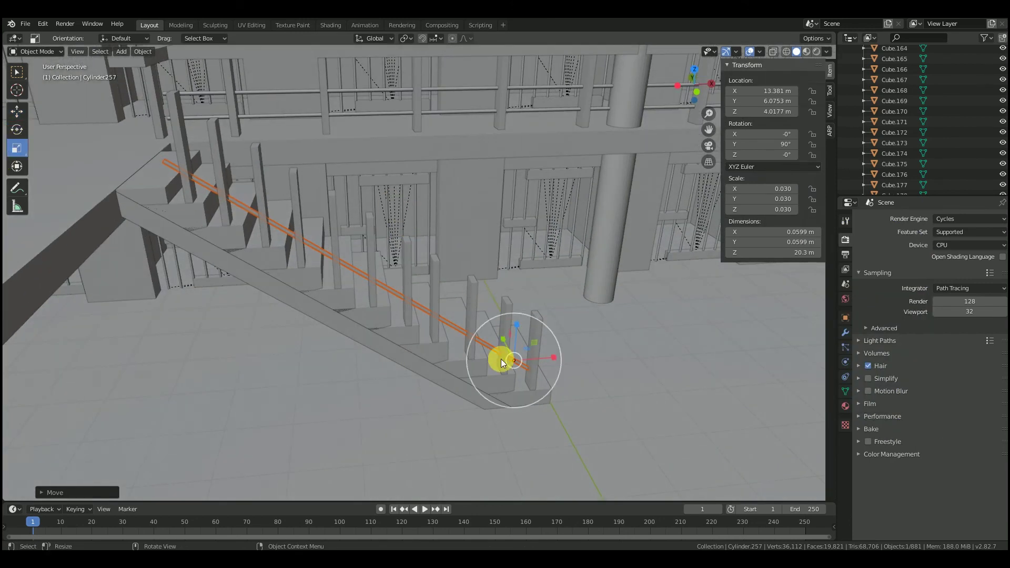
{"action": "left_click_drag", "start_coordinate": [557, 355], "coordinate": [566, 356]}
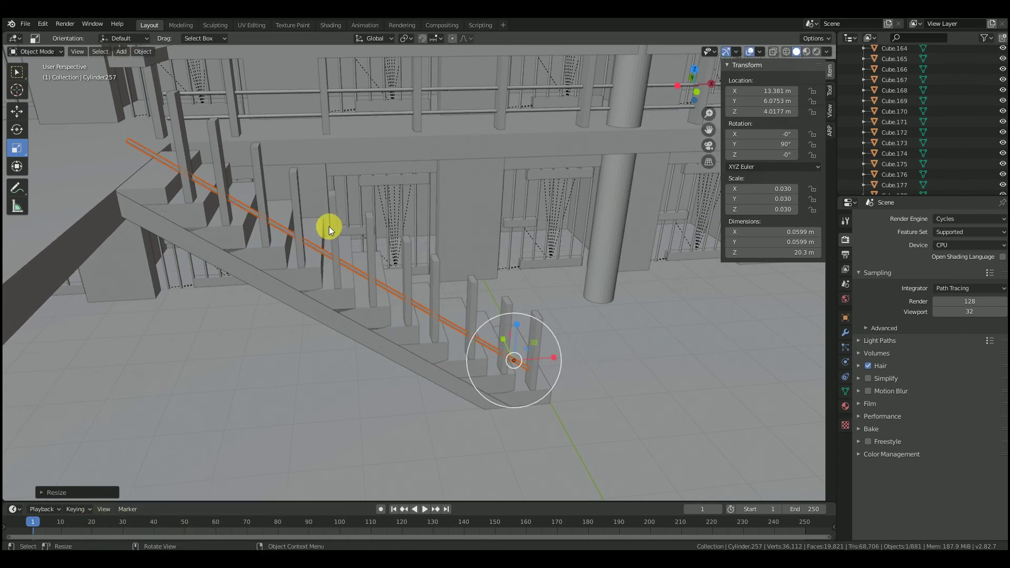
{"action": "middle_click_drag", "start_coordinate": [246, 173], "coordinate": [261, 168]}
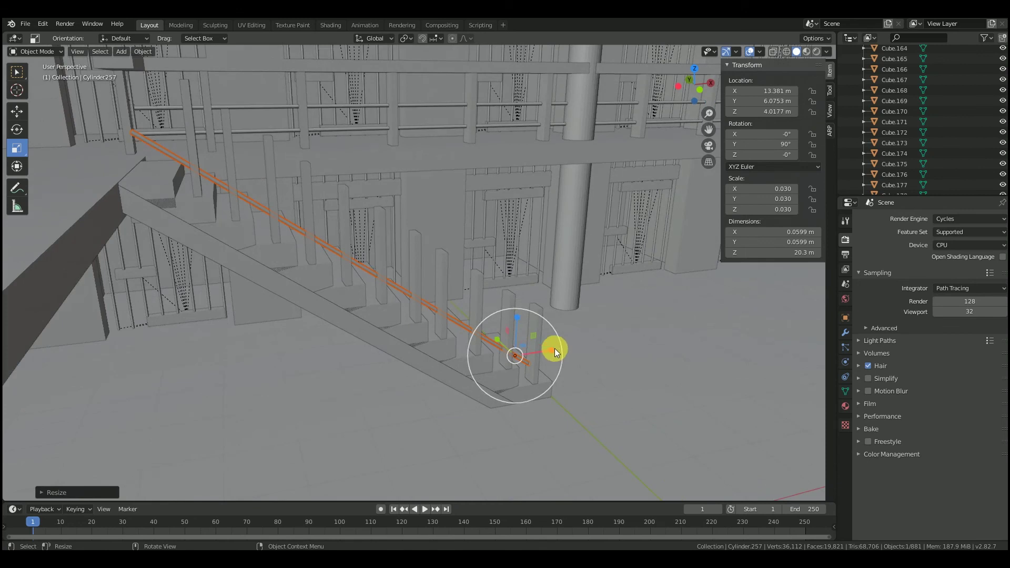
{"action": "left_click_drag", "start_coordinate": [553, 349], "coordinate": [555, 351]}
{"action": "middle_click_drag", "start_coordinate": [593, 382], "coordinate": [505, 354]}
{"action": "scroll", "coordinate": [549, 367], "scroll_direction": "up", "scroll_amount": 2}
{"action": "scroll", "coordinate": [74, 182], "scroll_direction": "down", "scroll_amount": 1}
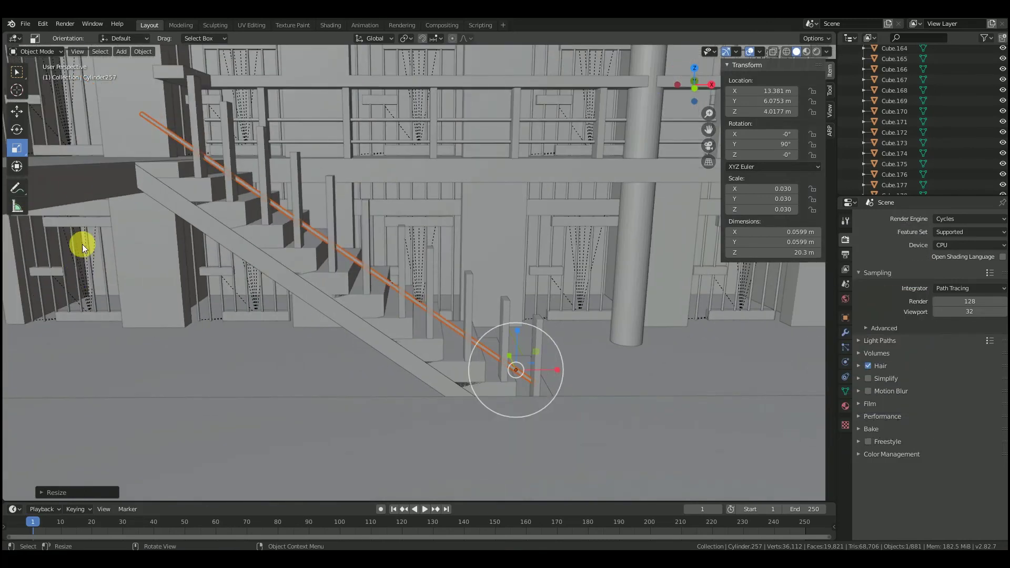
Step: Paste a second sloped rod and raise it about 0.43 m along Z above the first
{"action": "left_click", "coordinate": [19, 111]}
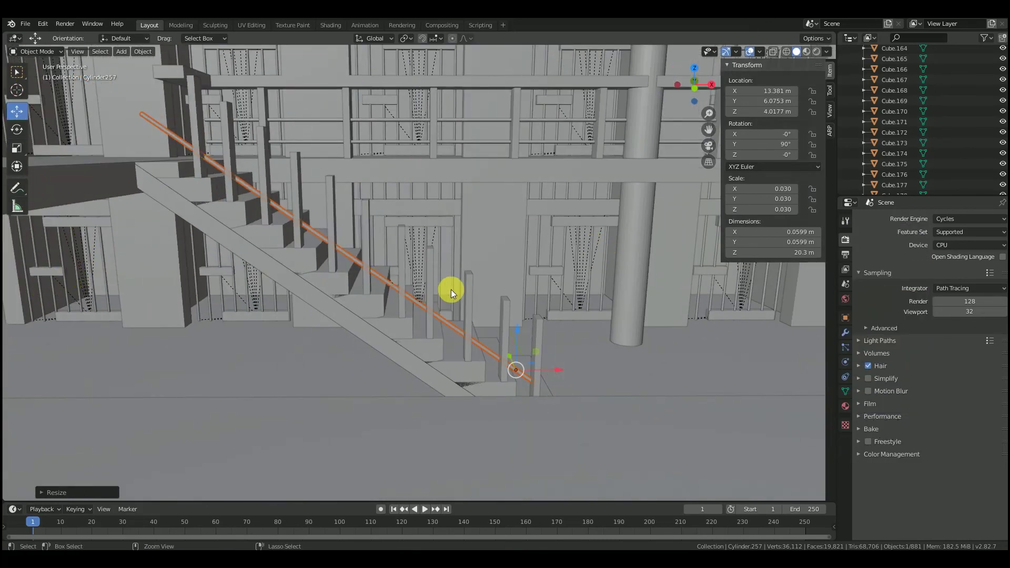
{"action": "key", "text": "ctrl+v"}
{"action": "key", "text": "g"}
{"action": "key", "text": "z"}
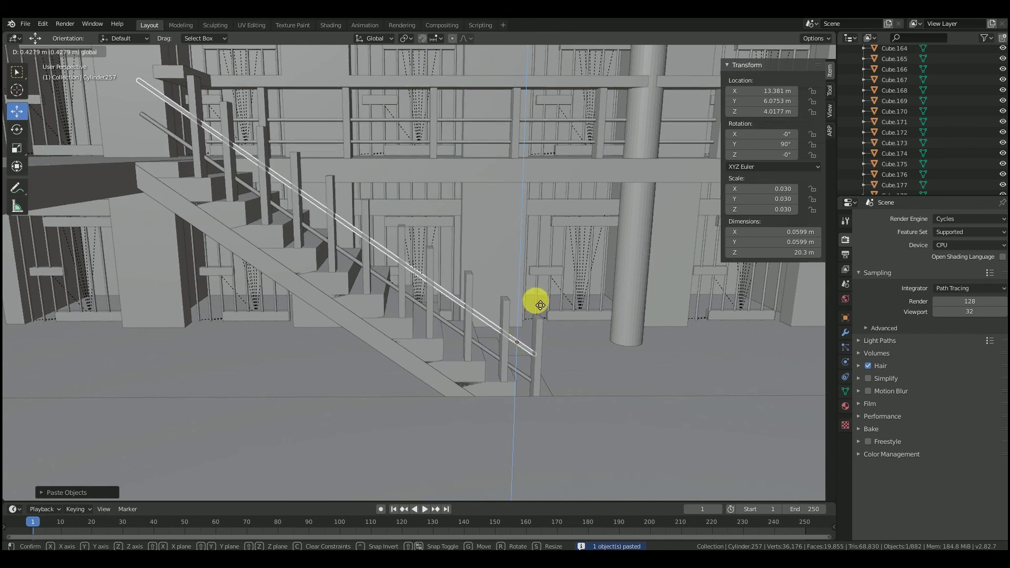
{"action": "left_click", "coordinate": [538, 300]}
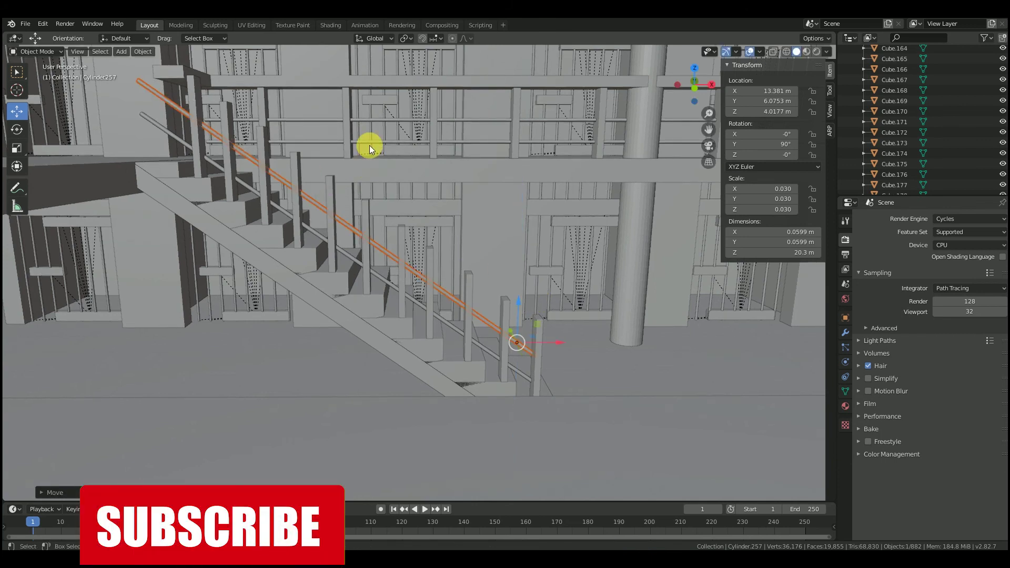
Step: Select both sloped stair rods and shift them about 0.02 m in the negative Y direction, within the posts
{"action": "middle_click_drag", "start_coordinate": [478, 198], "coordinate": [232, 190]}
{"action": "left_click", "coordinate": [230, 190]}
{"action": "middle_click_drag", "start_coordinate": [380, 134], "coordinate": [357, 174]}
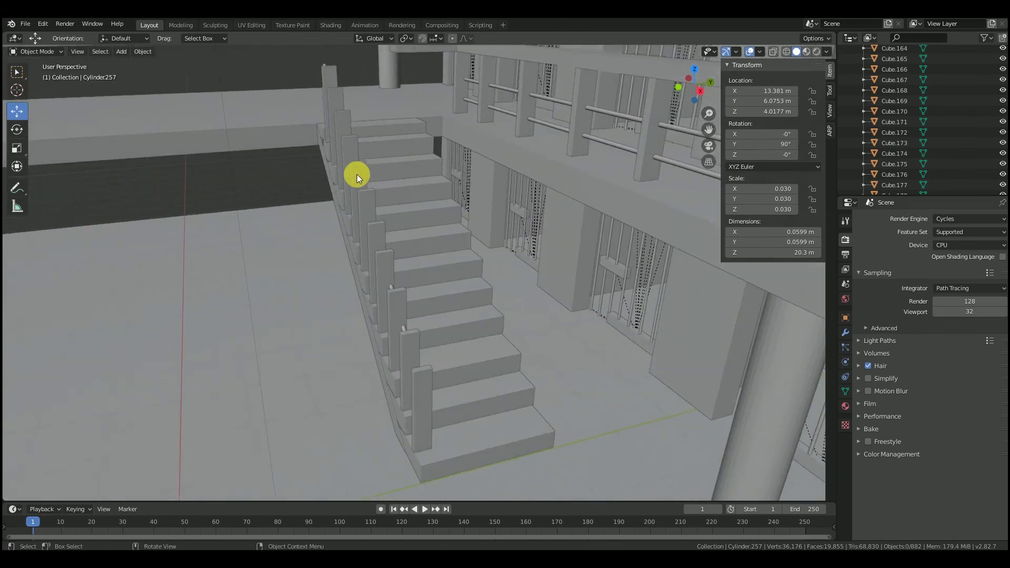
{"action": "middle_click_drag", "start_coordinate": [418, 321], "coordinate": [457, 328]}
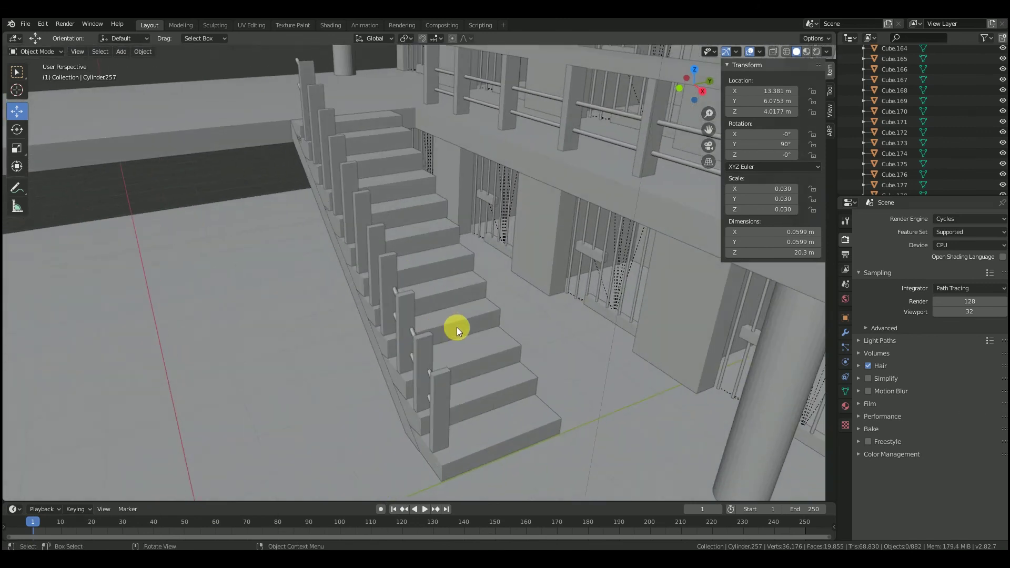
{"action": "left_click", "coordinate": [424, 376]}
{"action": "middle_click_drag", "start_coordinate": [424, 375], "coordinate": [465, 376]}
{"action": "left_click", "coordinate": [446, 361], "text": "shift"}
{"action": "left_click_drag", "start_coordinate": [449, 394], "coordinate": [447, 394]}
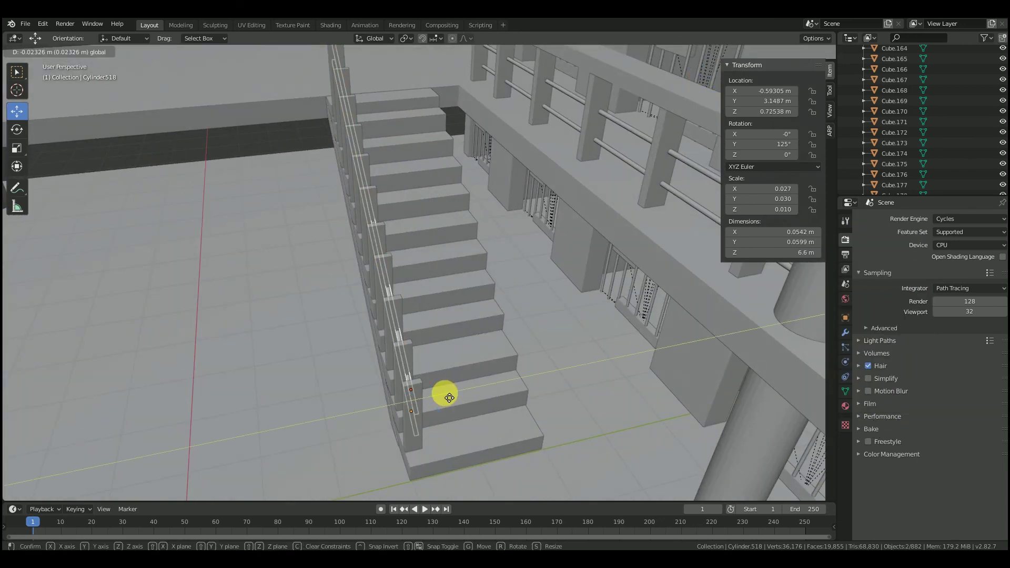
{"action": "left_click", "coordinate": [444, 394]}
Step: Duplicate the long flat handrail of the corridor railing and move the copy along Y over the staircase
{"action": "middle_click_drag", "start_coordinate": [327, 241], "coordinate": [109, 224]}
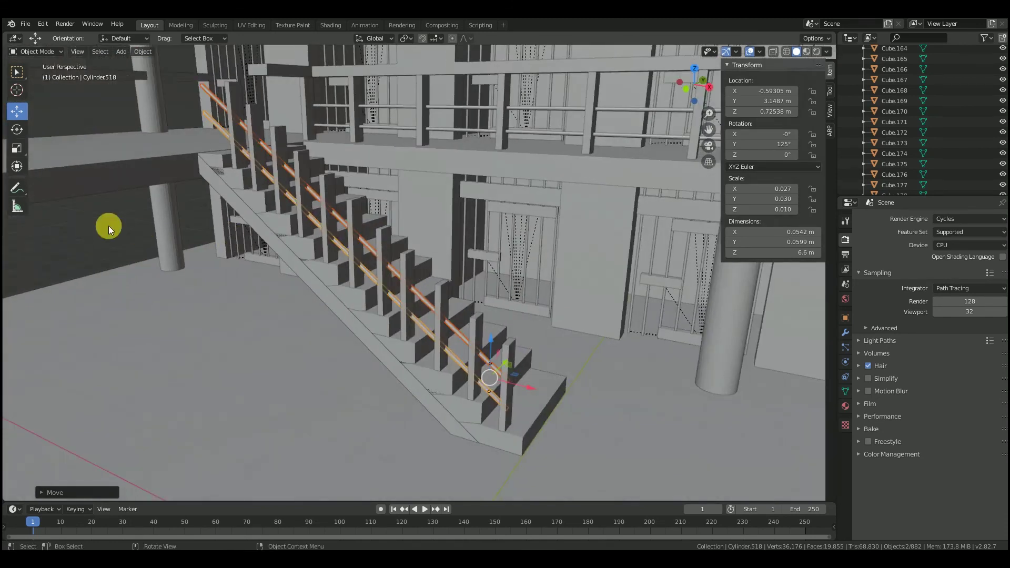
{"action": "middle_click_drag", "start_coordinate": [422, 94], "coordinate": [544, 200]}
{"action": "left_click", "coordinate": [599, 226]}
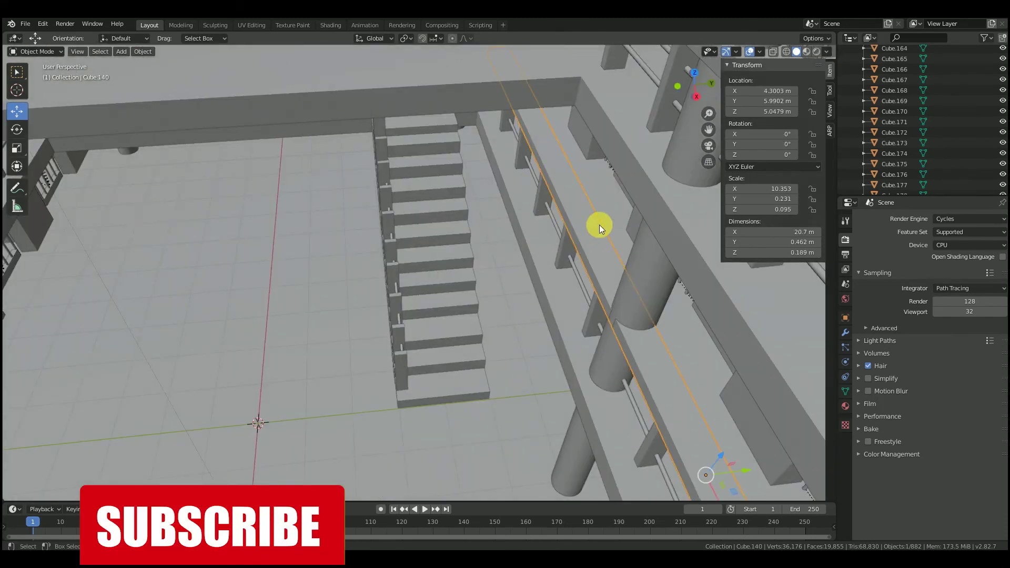
{"action": "key", "text": "ctrl+c"}
{"action": "key", "text": "ctrl+v"}
{"action": "left_click_drag", "start_coordinate": [743, 470], "coordinate": [546, 487]}
Step: Scale the copied handrail down along X to shorten it for the staircase
{"action": "scroll", "coordinate": [459, 244], "scroll_direction": "down", "scroll_amount": 4}
{"action": "left_click", "coordinate": [16, 147]}
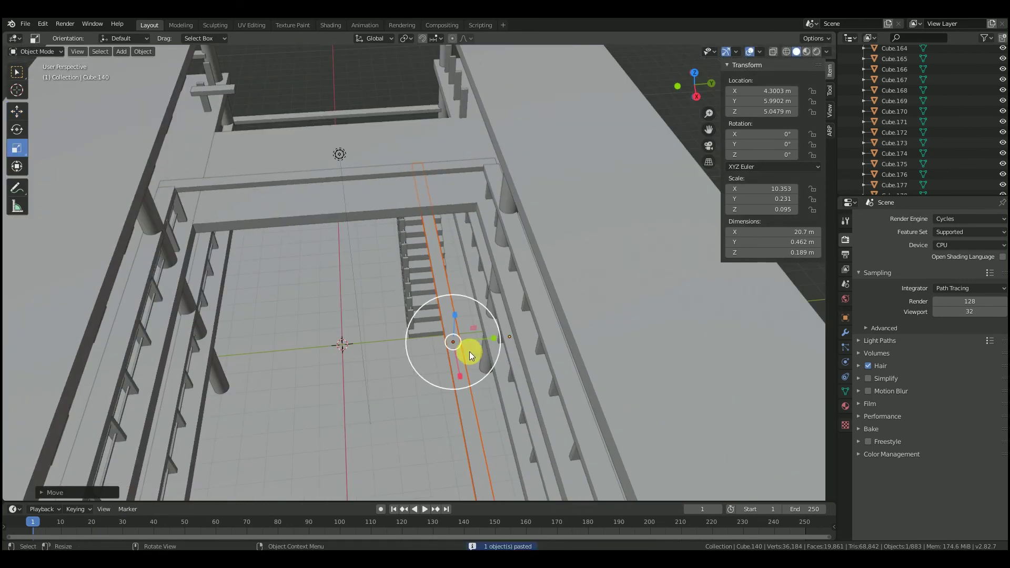
{"action": "left_click_drag", "start_coordinate": [462, 375], "coordinate": [454, 351]}
Step: Lower the shortened handrail to the height of the stair posts and position it along X and Y beside them
{"action": "left_click", "coordinate": [16, 112]}
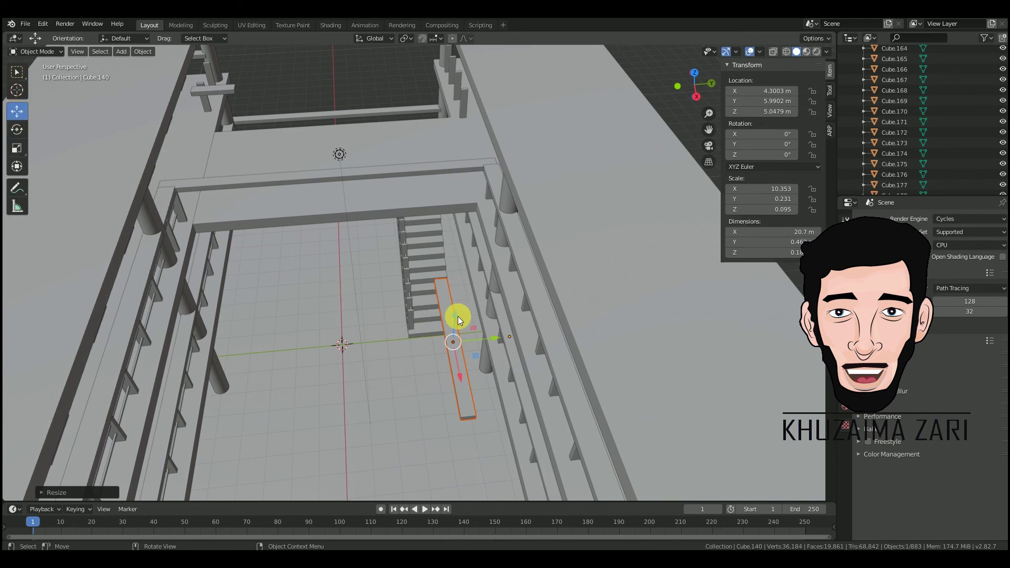
{"action": "left_click_drag", "start_coordinate": [458, 317], "coordinate": [449, 366]}
{"action": "middle_click_drag", "start_coordinate": [450, 366], "coordinate": [772, 444]}
{"action": "left_click_drag", "start_coordinate": [771, 444], "coordinate": [364, 314]}
{"action": "middle_click_drag", "start_coordinate": [365, 315], "coordinate": [347, 292]}
{"action": "left_click_drag", "start_coordinate": [219, 291], "coordinate": [264, 136]}
{"action": "middle_click_drag", "start_coordinate": [355, 140], "coordinate": [256, 162]}
{"action": "left_click_drag", "start_coordinate": [490, 121], "coordinate": [376, 147]}
{"action": "middle_click_drag", "start_coordinate": [376, 147], "coordinate": [130, 187]}
{"action": "left_click_drag", "start_coordinate": [237, 216], "coordinate": [327, 216]}
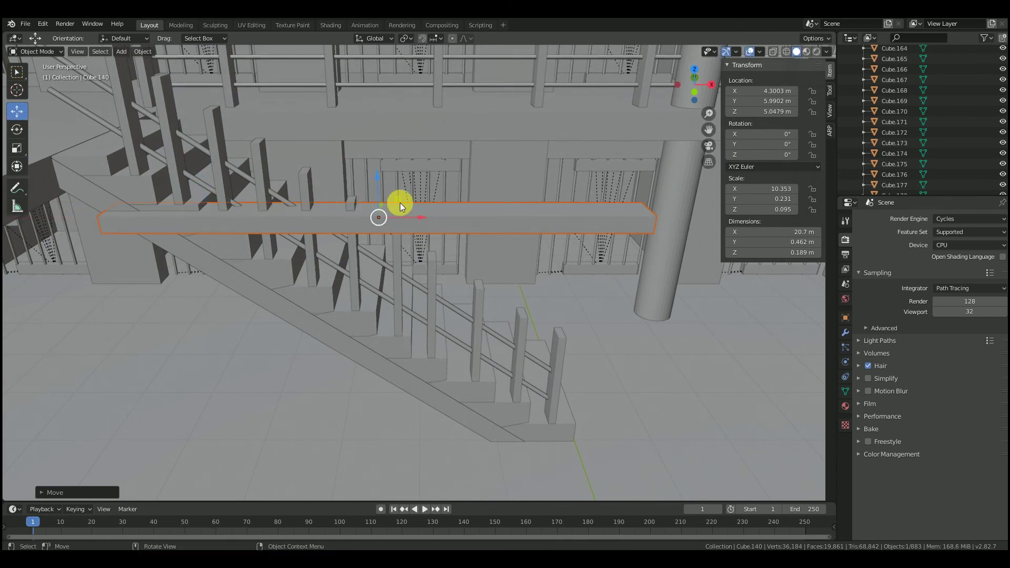
{"action": "left_click", "coordinate": [18, 130]}
{"action": "left_click_drag", "start_coordinate": [419, 191], "coordinate": [426, 214]}
{"action": "middle_click_drag", "start_coordinate": [427, 215], "coordinate": [392, 218]}
{"action": "key", "text": "g"}
{"action": "left_click_drag", "start_coordinate": [380, 201], "coordinate": [369, 218]}
{"action": "middle_click_drag", "start_coordinate": [441, 222], "coordinate": [380, 236]}
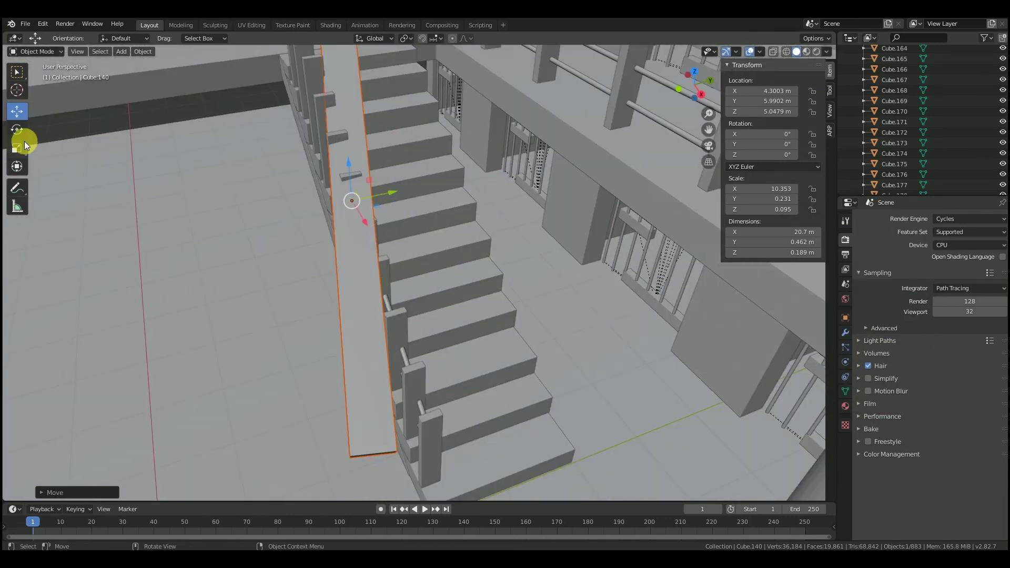
{"action": "key", "text": "ctrl+z"}
{"action": "key", "text": "ctrl+z"}
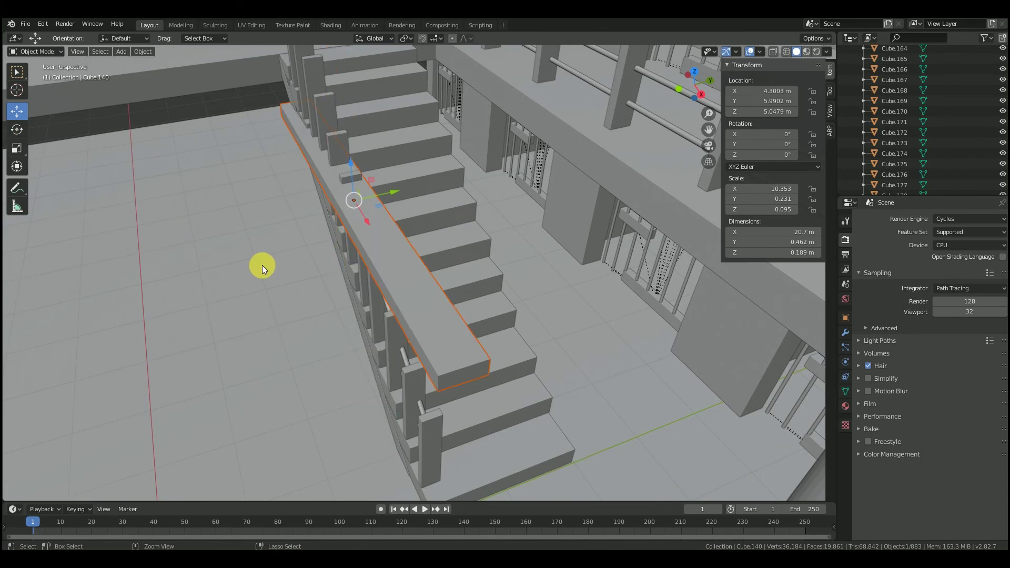
Step: Rotate the copied staircase handrail about the Y axis to about 34.9° so it follows the slope of the stairs
{"action": "left_click", "coordinate": [17, 129]}
{"action": "left_click_drag", "start_coordinate": [360, 182], "coordinate": [359, 195]}
{"action": "middle_click_drag", "start_coordinate": [360, 195], "coordinate": [423, 169]}
{"action": "middle_click_drag", "start_coordinate": [142, 134], "coordinate": [128, 100]}
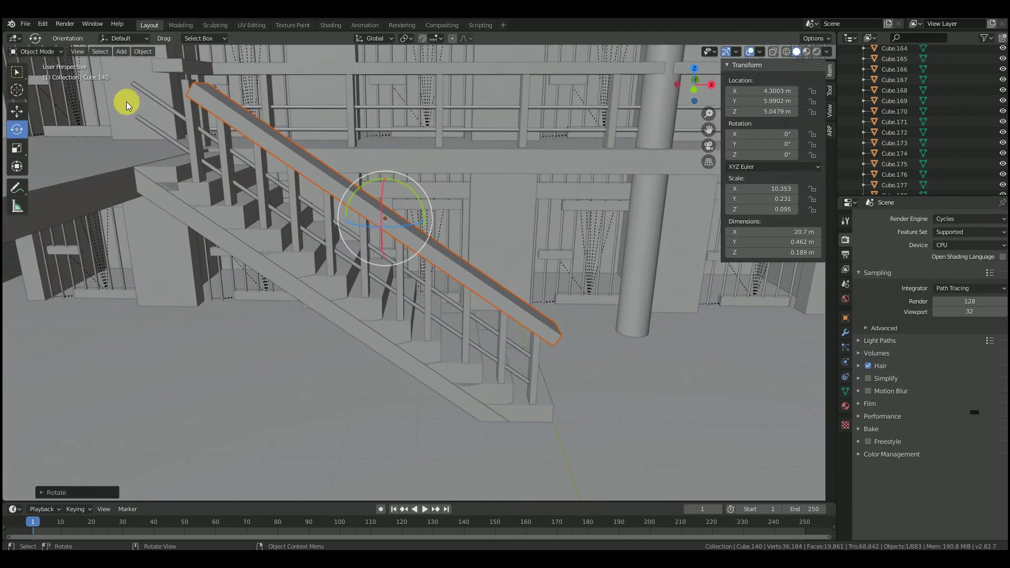
Step: Scale the sloped handrail along X to about 6.61 m long and raise it slightly along Z onto the stair posts
{"action": "left_click", "coordinate": [16, 148]}
{"action": "left_click_drag", "start_coordinate": [427, 219], "coordinate": [409, 204]}
{"action": "left_click", "coordinate": [16, 111]}
{"action": "left_click_drag", "start_coordinate": [368, 168], "coordinate": [368, 164]}
{"action": "scroll", "coordinate": [303, 170], "scroll_direction": "down", "scroll_amount": 1}
{"action": "middle_click_drag", "start_coordinate": [303, 169], "coordinate": [333, 155]}
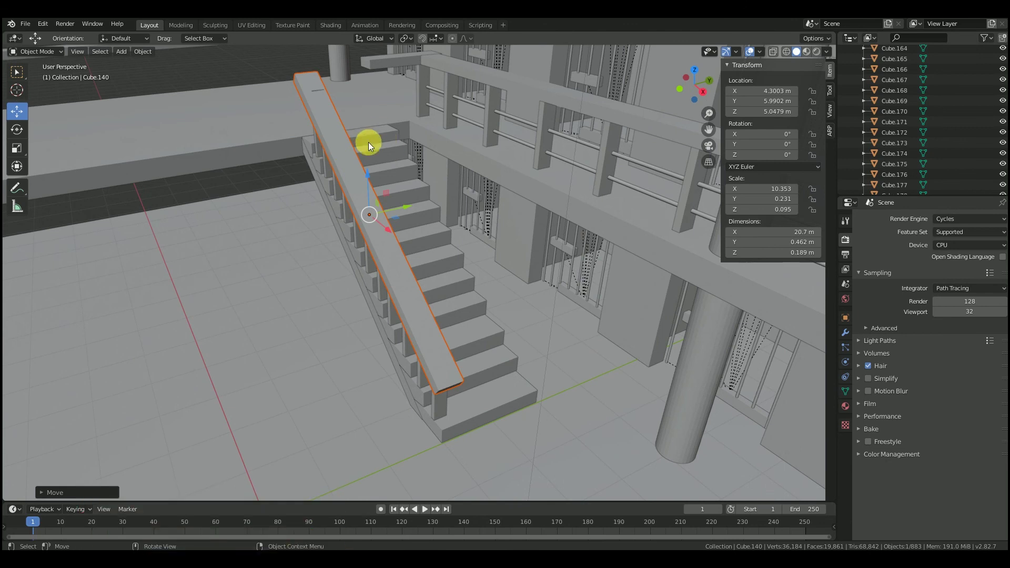
Step: Duplicate the sloped handrail with all its stair posts and rods, and move the copy about 1.73 m along Y to the staircase's opposite side
{"action": "middle_click_drag", "start_coordinate": [451, 225], "coordinate": [513, 353]}
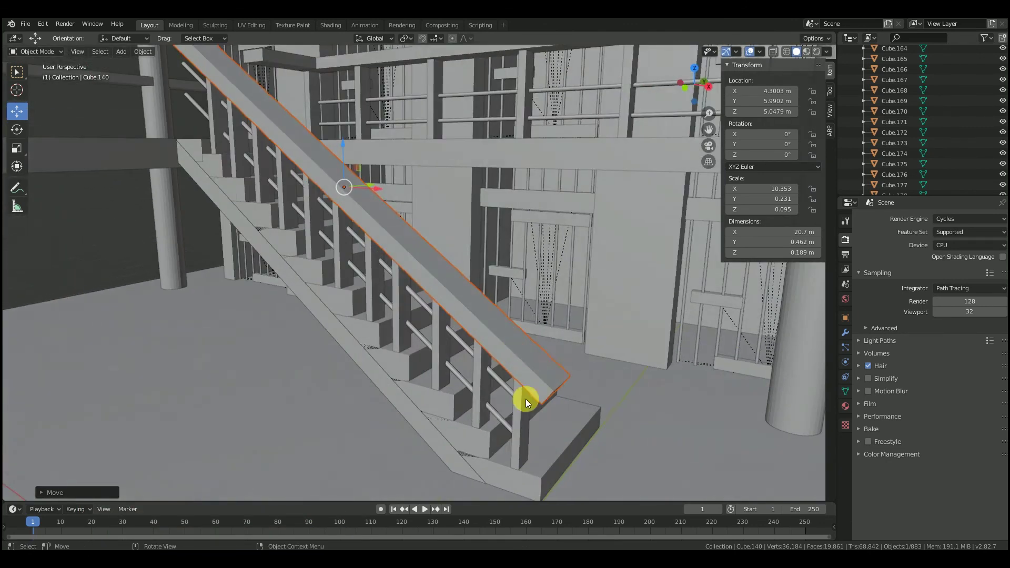
{"action": "left_click", "coordinate": [526, 419], "text": "shift"}
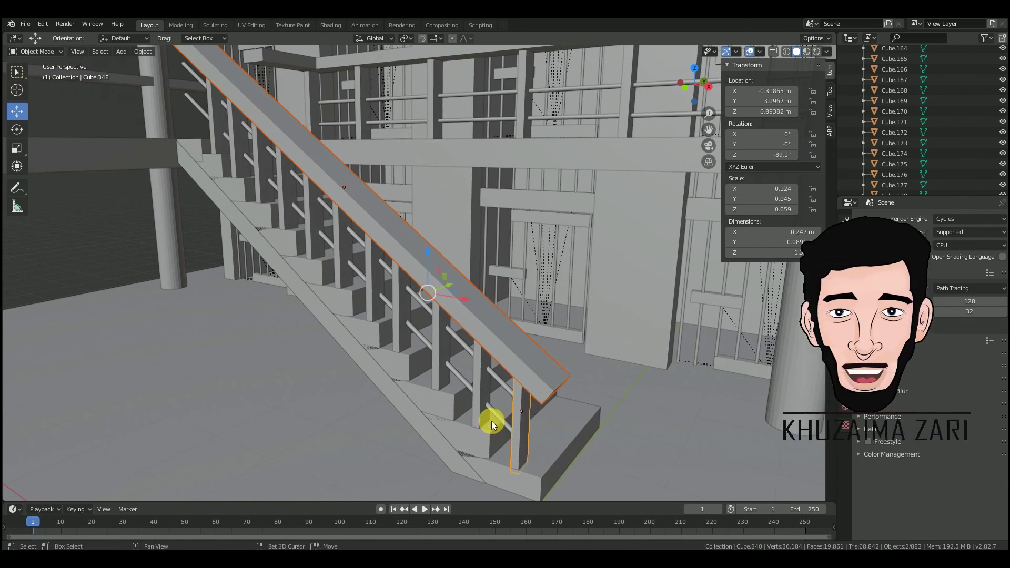
{"action": "left_click", "coordinate": [500, 404], "text": "shift"}
{"action": "left_click", "coordinate": [507, 388], "text": "shift"}
{"action": "left_click", "coordinate": [477, 372], "text": "shift"}
{"action": "left_click", "coordinate": [435, 344], "text": "shift"}
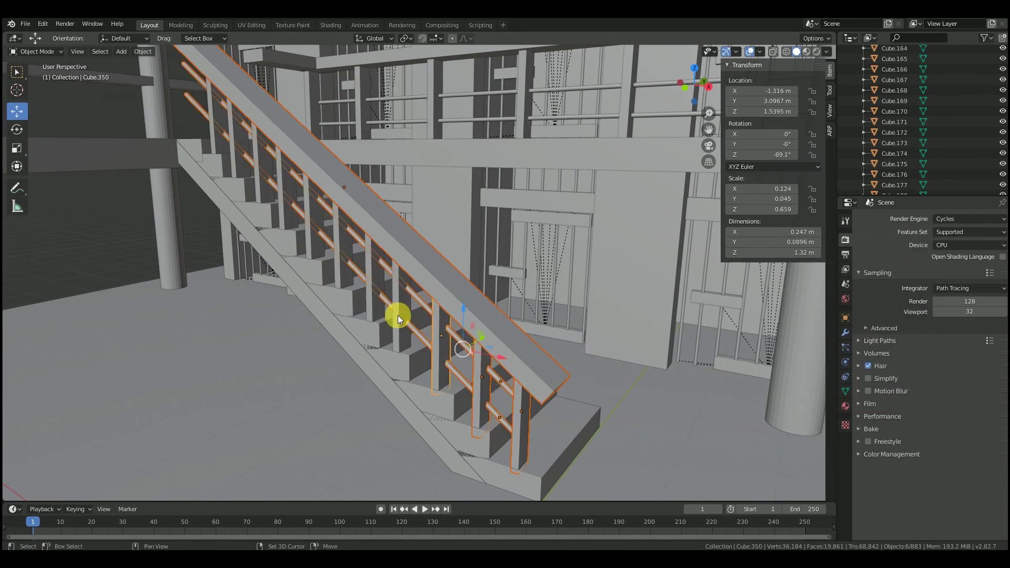
{"action": "left_click", "coordinate": [405, 302], "text": "shift"}
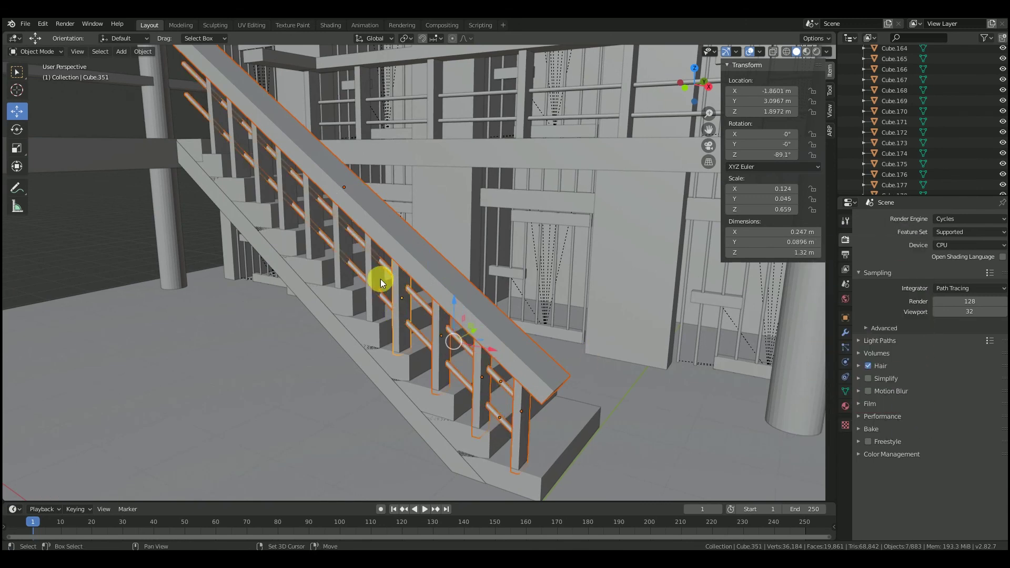
{"action": "left_click", "coordinate": [337, 240], "text": "shift"}
{"action": "left_click", "coordinate": [304, 219], "text": "shift"}
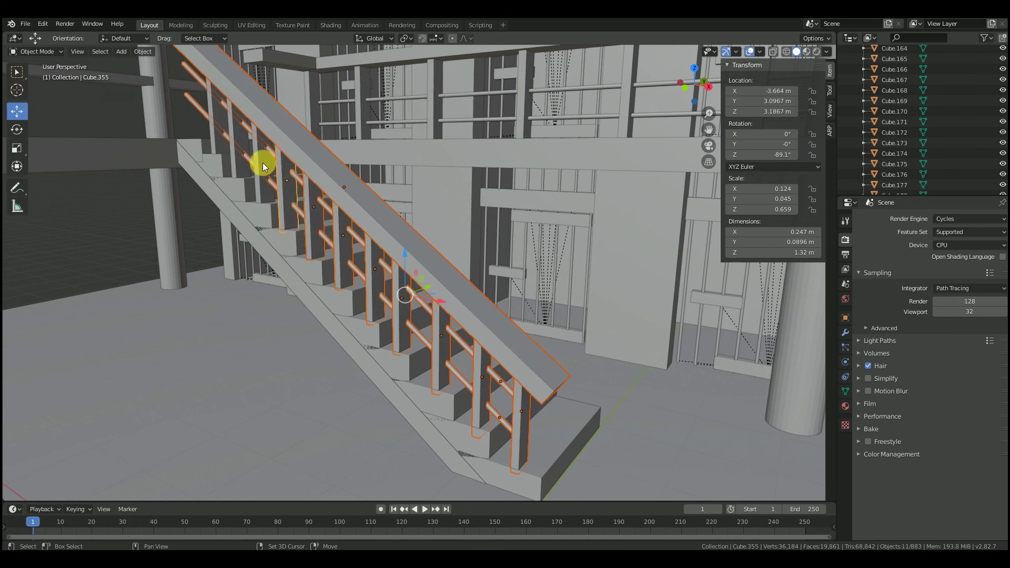
{"action": "left_click", "coordinate": [242, 140], "text": "shift"}
{"action": "left_click", "coordinate": [216, 113], "text": "shift"}
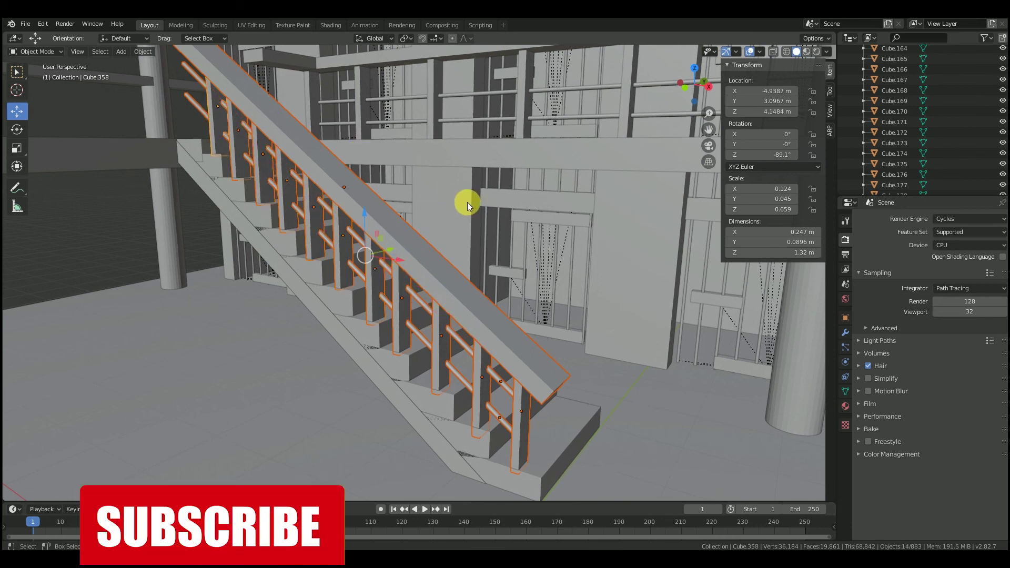
{"action": "middle_click_drag", "start_coordinate": [468, 203], "coordinate": [419, 215]}
{"action": "key", "text": "ctrl+c"}
{"action": "key", "text": "ctrl+v"}
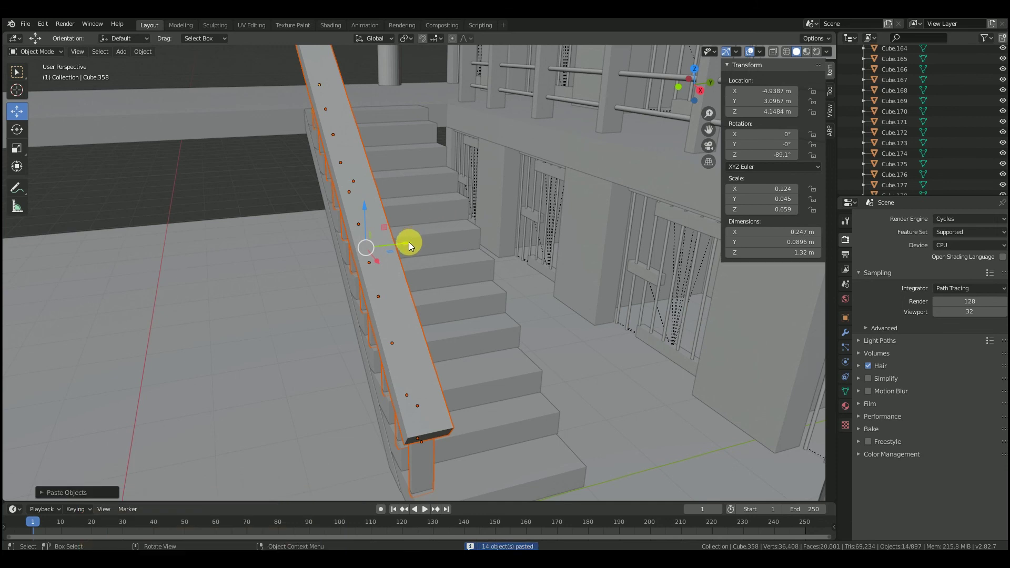
{"action": "key", "text": "g"}
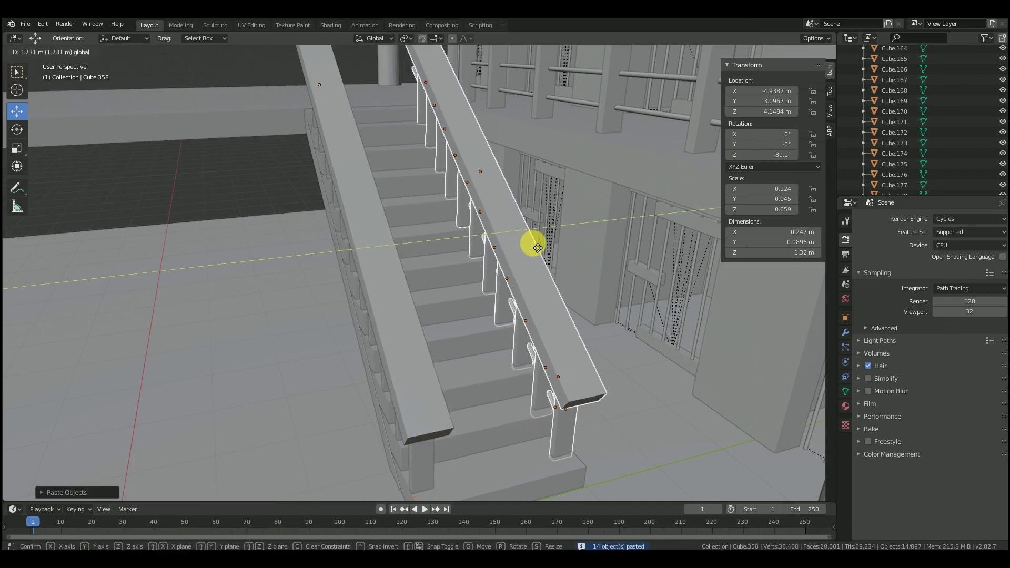
{"action": "left_click", "coordinate": [535, 242]}
Step: Adjust the copied stair railing along Y to align it with the far edge of the steps
{"action": "middle_click_drag", "start_coordinate": [374, 210], "coordinate": [493, 217]}
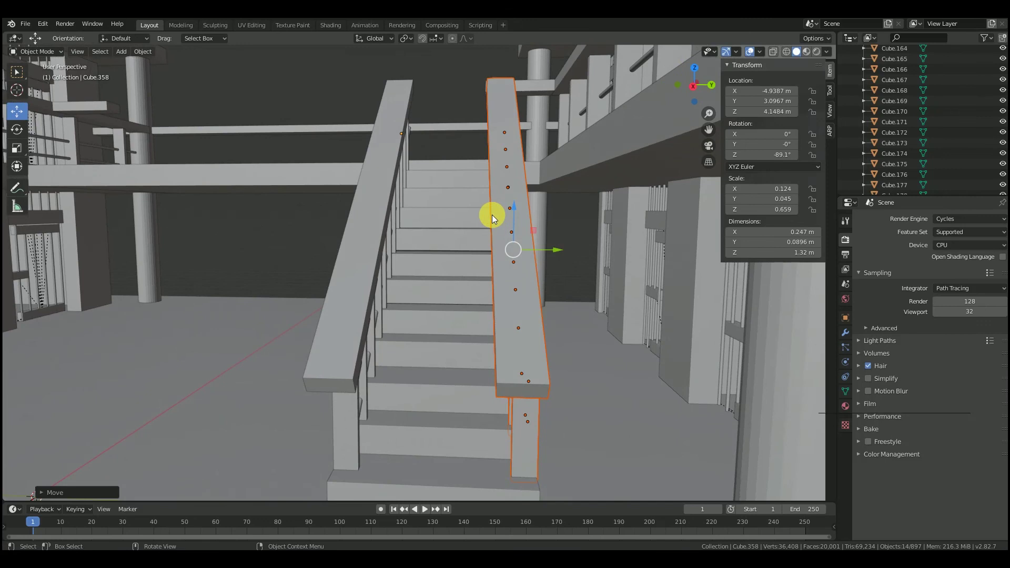
{"action": "key", "text": "g"}
{"action": "key", "text": "y"}
{"action": "left_click", "coordinate": [560, 255]}
{"action": "middle_click_drag", "start_coordinate": [253, 226], "coordinate": [431, 253]}
{"action": "middle_click_drag", "start_coordinate": [474, 213], "coordinate": [565, 187]}
{"action": "left_click", "coordinate": [557, 151]}
{"action": "middle_click_drag", "start_coordinate": [556, 151], "coordinate": [512, 193]}
{"action": "key", "text": "ctrl+c"}
{"action": "key", "text": "ctrl+v"}
{"action": "key", "text": "g"}
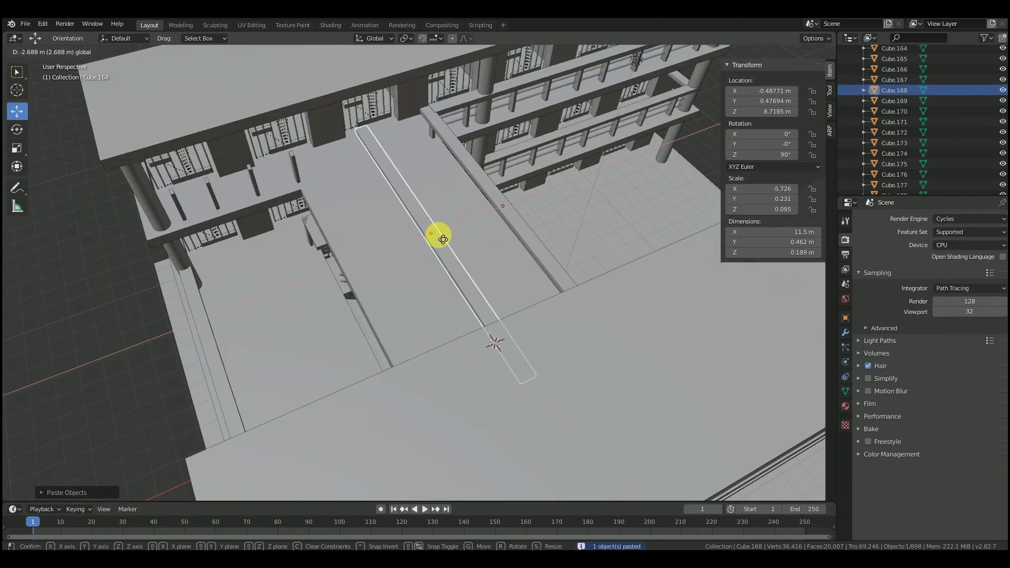
{"action": "left_click", "coordinate": [226, 300]}
{"action": "middle_click_drag", "start_coordinate": [226, 300], "coordinate": [408, 250]}
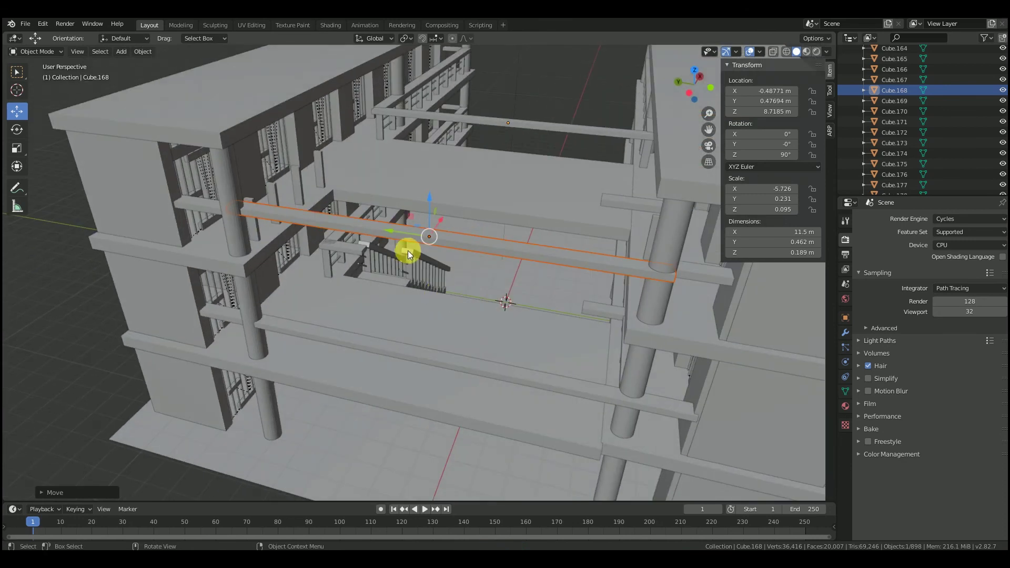
{"action": "left_click_drag", "start_coordinate": [440, 219], "coordinate": [496, 182]}
{"action": "key", "text": "Delete"}
Step: Stretch the short walkway handrail beside the stair top to about 7.6 m long and move it along Y up to the staircase handrail
{"action": "middle_click_drag", "start_coordinate": [540, 223], "coordinate": [276, 192]}
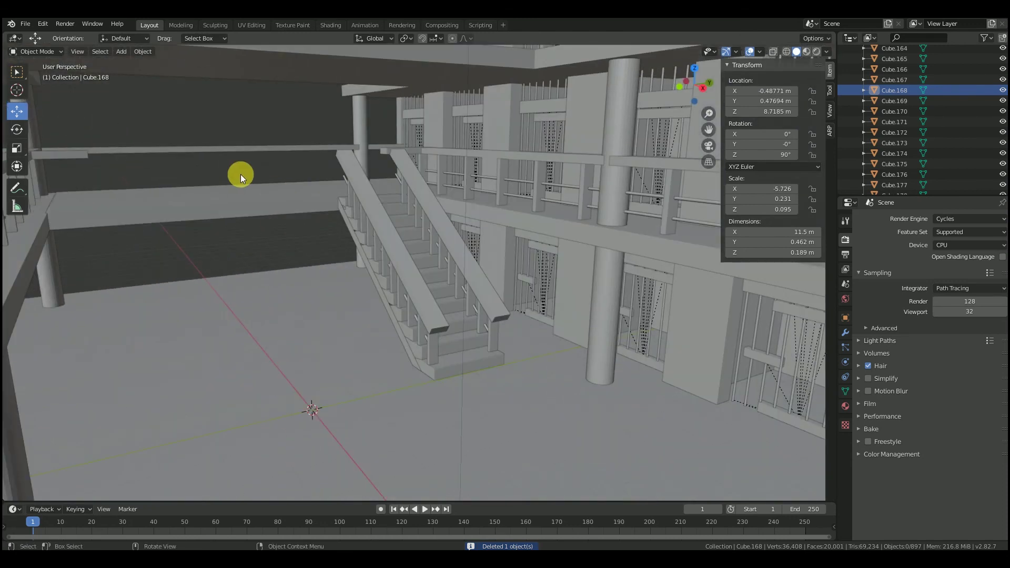
{"action": "left_click", "coordinate": [89, 150]}
{"action": "middle_click_drag", "start_coordinate": [178, 185], "coordinate": [126, 173]}
{"action": "left_click", "coordinate": [17, 148]}
{"action": "left_click_drag", "start_coordinate": [138, 144], "coordinate": [283, 142]}
{"action": "left_click", "coordinate": [17, 111]}
{"action": "left_click_drag", "start_coordinate": [138, 158], "coordinate": [270, 158]}
{"action": "middle_click_drag", "start_coordinate": [232, 154], "coordinate": [213, 169]}
{"action": "scroll", "coordinate": [211, 169], "scroll_direction": "up", "scroll_amount": 2}
{"action": "scroll", "coordinate": [166, 135], "scroll_direction": "down", "scroll_amount": 1}
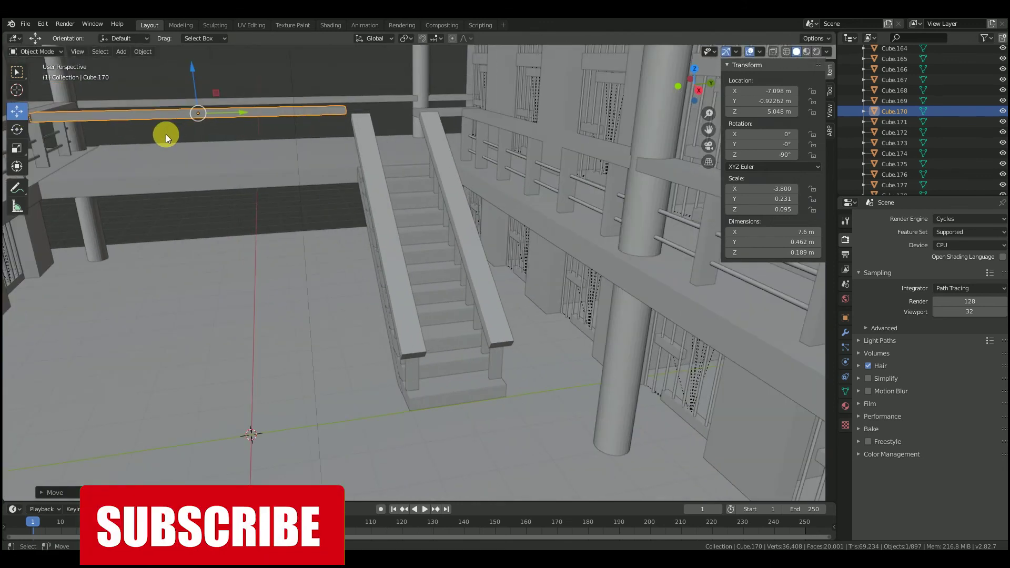
{"action": "scroll", "coordinate": [167, 134], "scroll_direction": "down", "scroll_amount": 1}
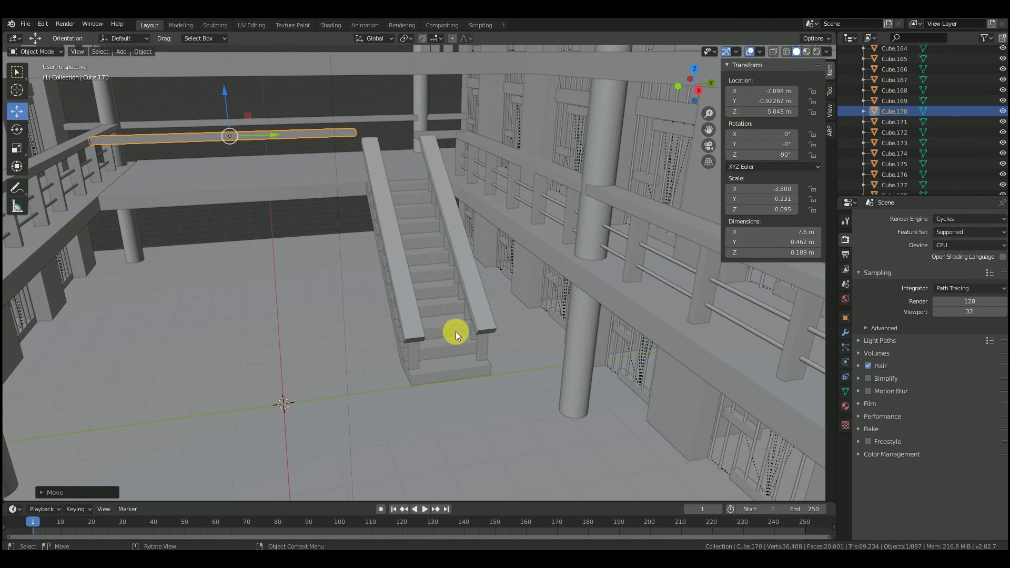
Step: Select the original sloped handrail with its stair posts and both rods, plus the sloped slab beneath the steps
{"action": "scroll", "coordinate": [443, 337], "scroll_direction": "up", "scroll_amount": 3}
{"action": "middle_click_drag", "start_coordinate": [463, 374], "coordinate": [484, 385]}
{"action": "left_click", "coordinate": [485, 385]}
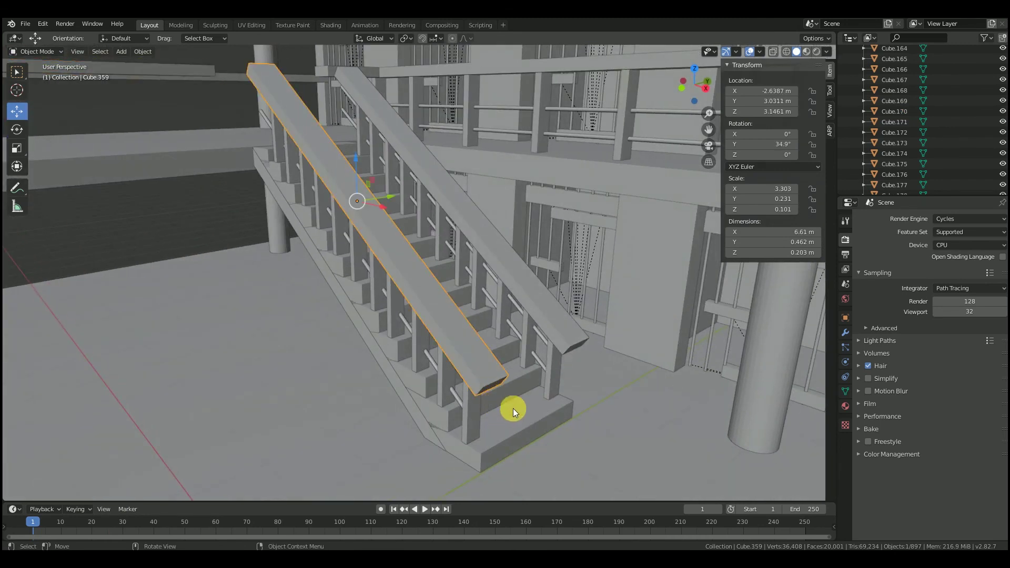
{"action": "left_click", "coordinate": [468, 411], "text": "shift"}
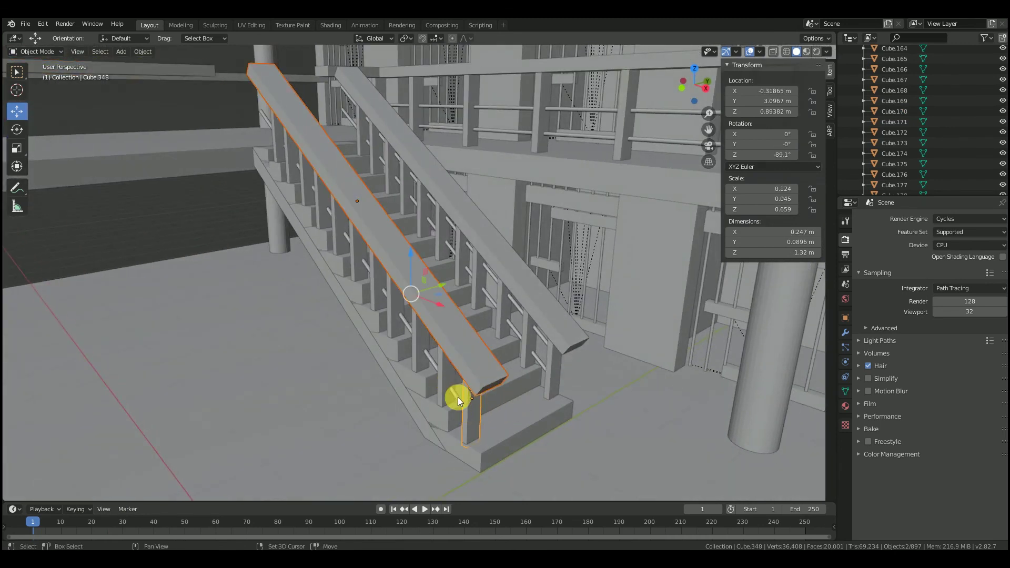
{"action": "left_click", "coordinate": [458, 397], "text": "shift"}
{"action": "middle_click_drag", "start_coordinate": [464, 377], "coordinate": [493, 371]}
{"action": "left_click", "coordinate": [493, 370], "text": "shift"}
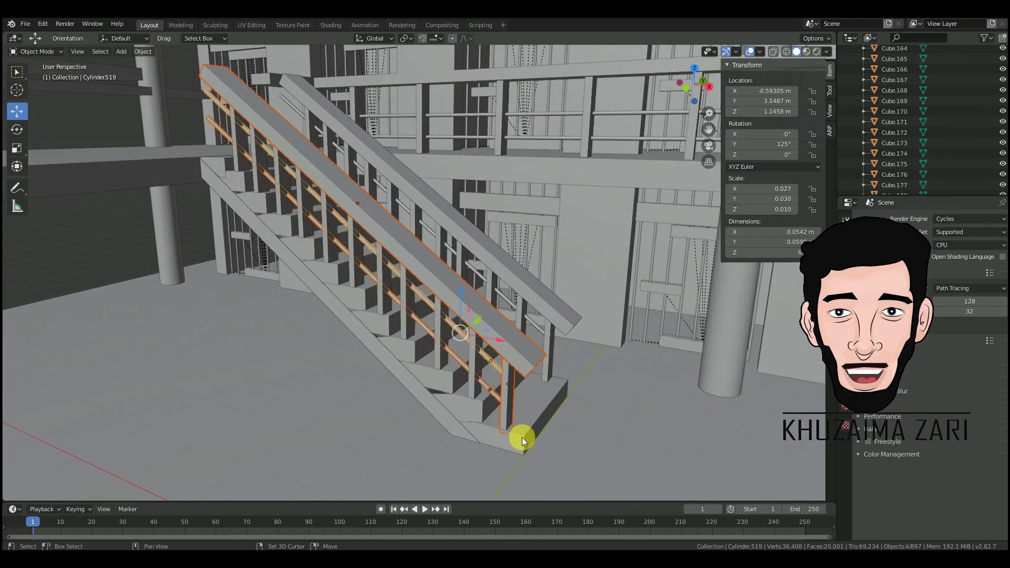
{"action": "left_click", "coordinate": [460, 354], "text": "shift"}
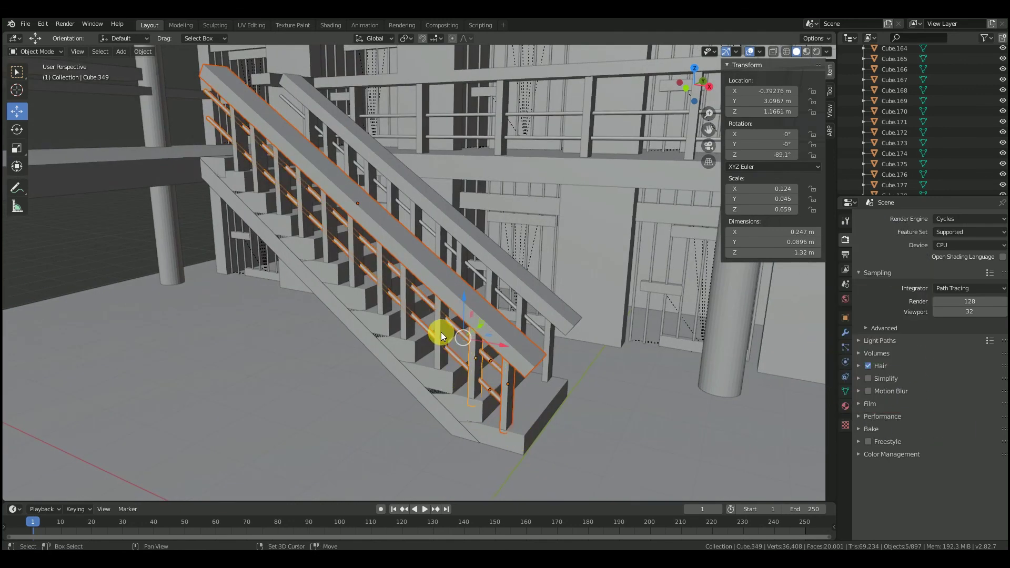
{"action": "left_click", "coordinate": [408, 301], "text": "shift"}
{"action": "left_click", "coordinate": [385, 275], "text": "shift"}
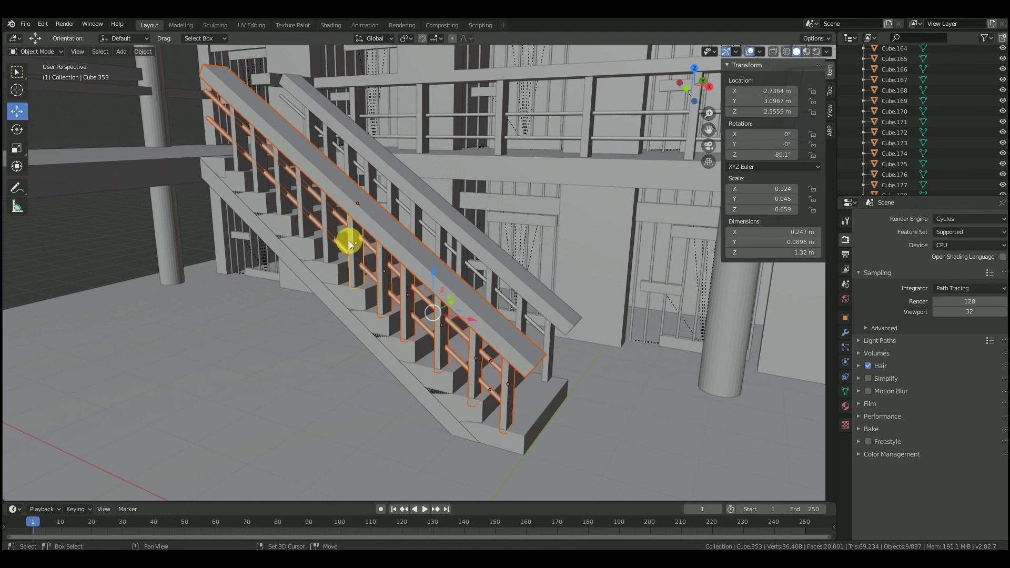
{"action": "left_click", "coordinate": [327, 223], "text": "shift"}
{"action": "left_click", "coordinate": [299, 201], "text": "shift"}
{"action": "left_click", "coordinate": [285, 179], "text": "shift"}
{"action": "left_click", "coordinate": [241, 150], "text": "shift"}
{"action": "left_click", "coordinate": [269, 178], "text": "shift"}
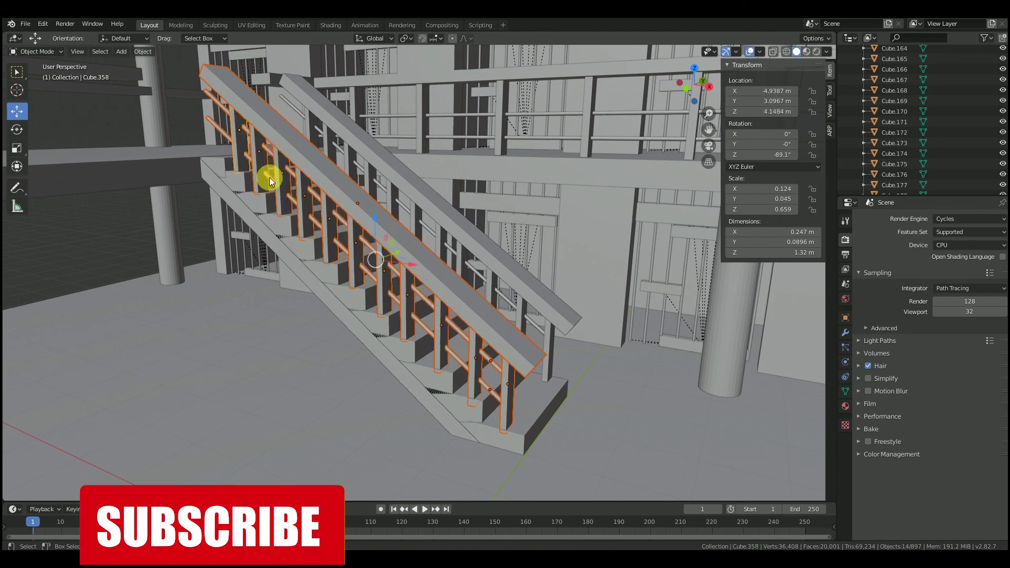
{"action": "left_click", "coordinate": [313, 279], "text": "shift"}
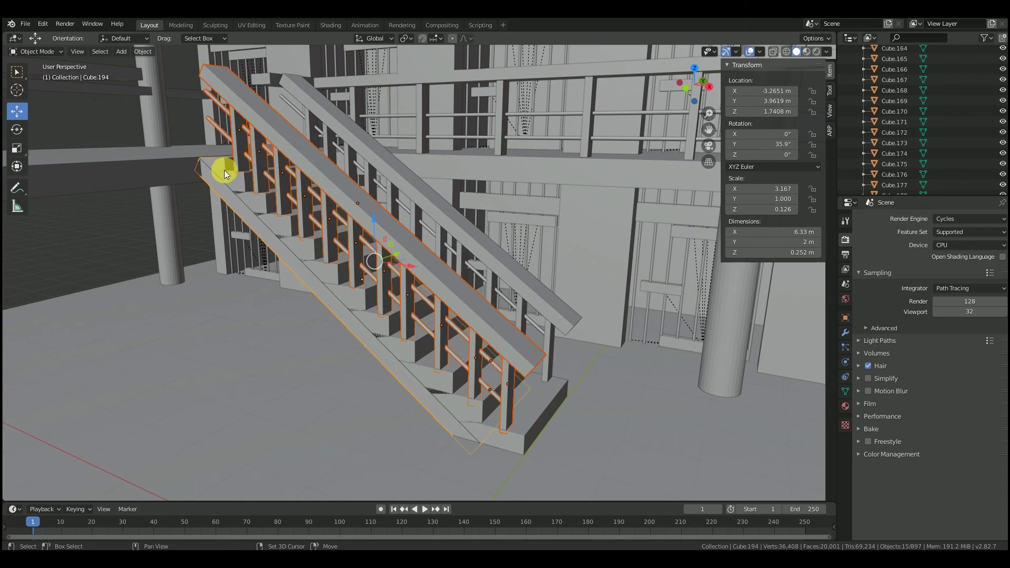